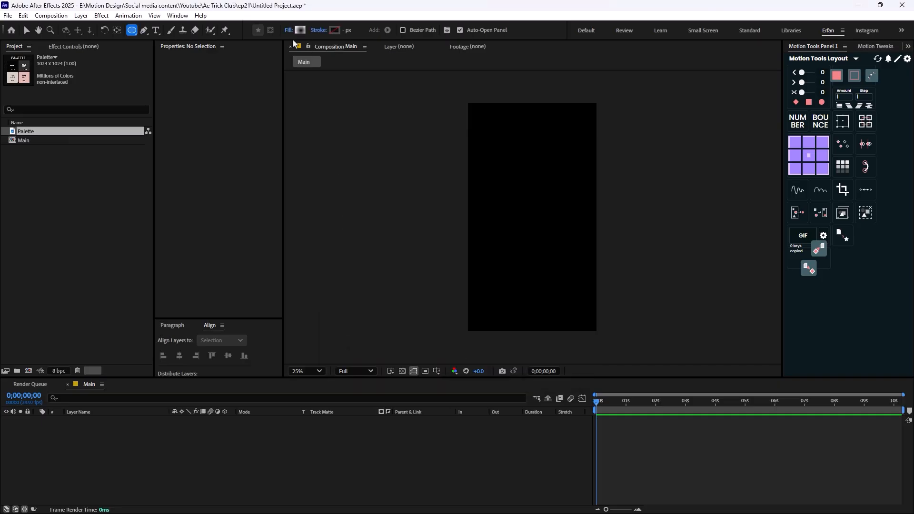
Draw a circle about 664 px in diameter with a solid fill around the middle of the composition
click(288, 30)
click(422, 237)
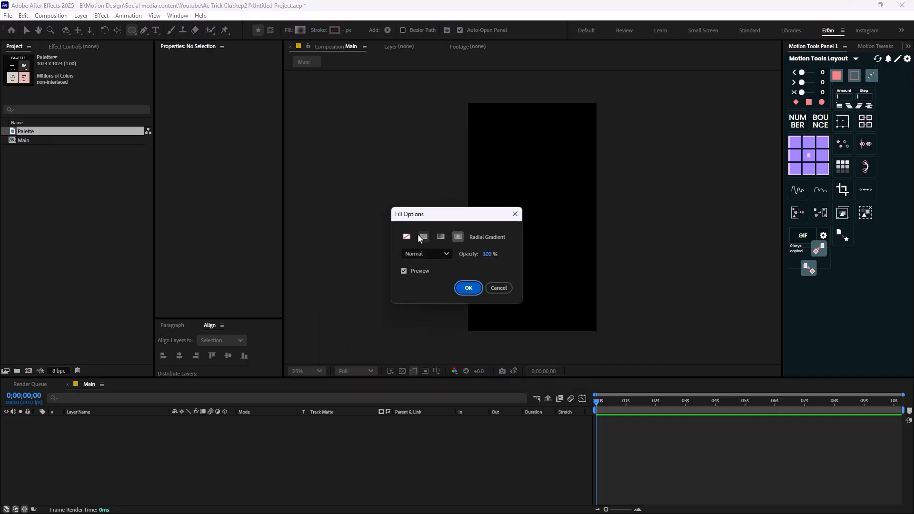
click(469, 287)
drag(494, 170, 570, 234)
Change the circle's fill to a radial gradient
click(288, 30)
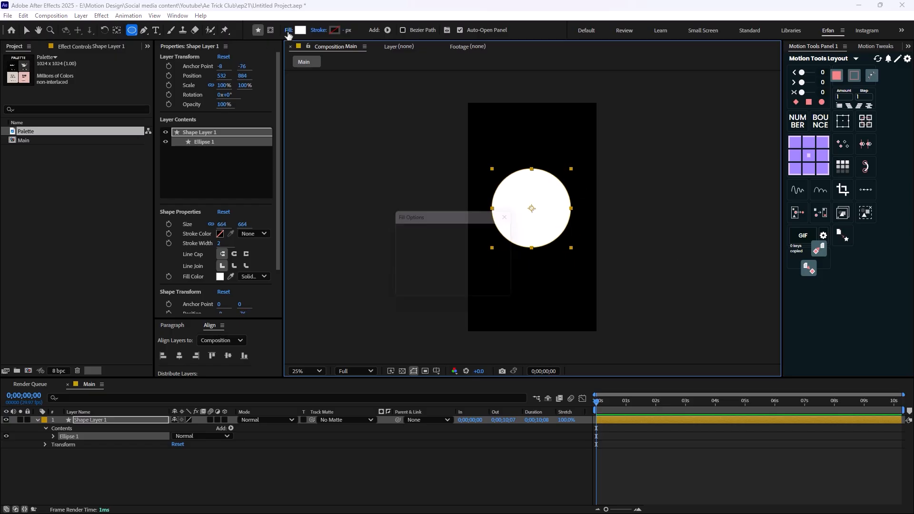
click(441, 237)
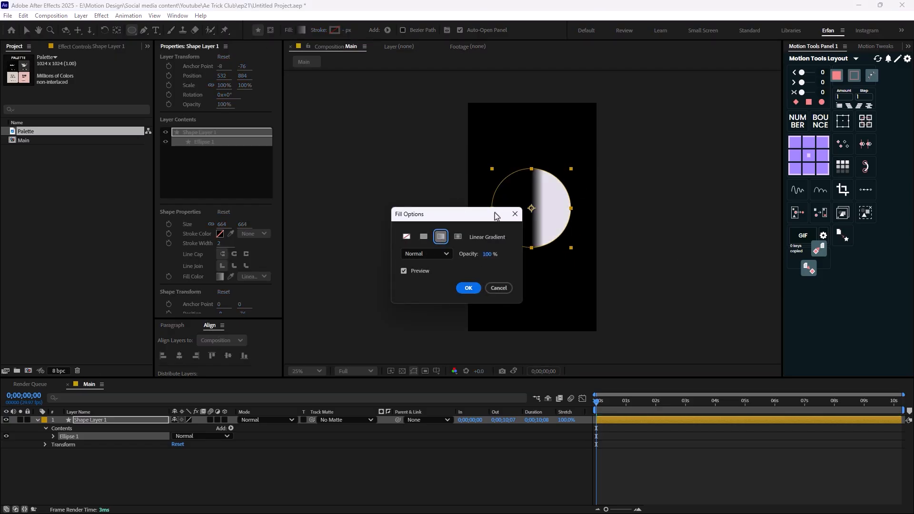
click(456, 237)
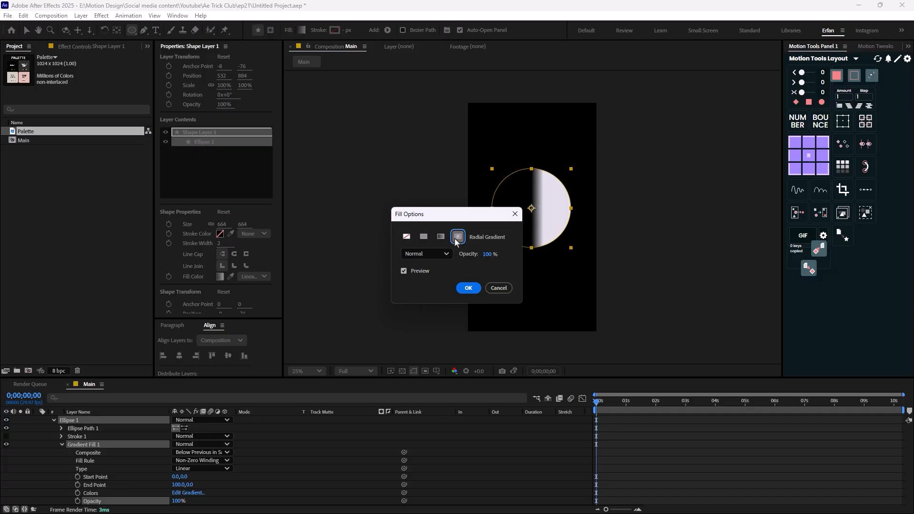
click(440, 240)
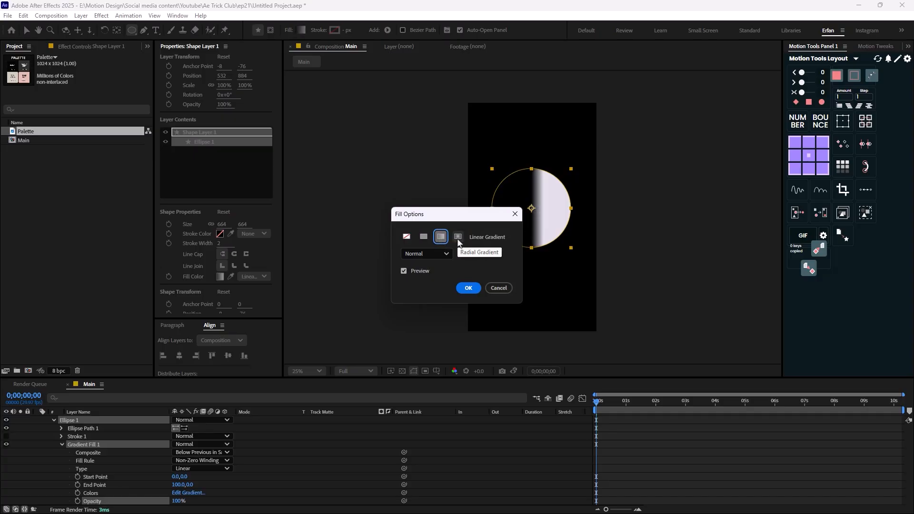
click(459, 238)
click(462, 290)
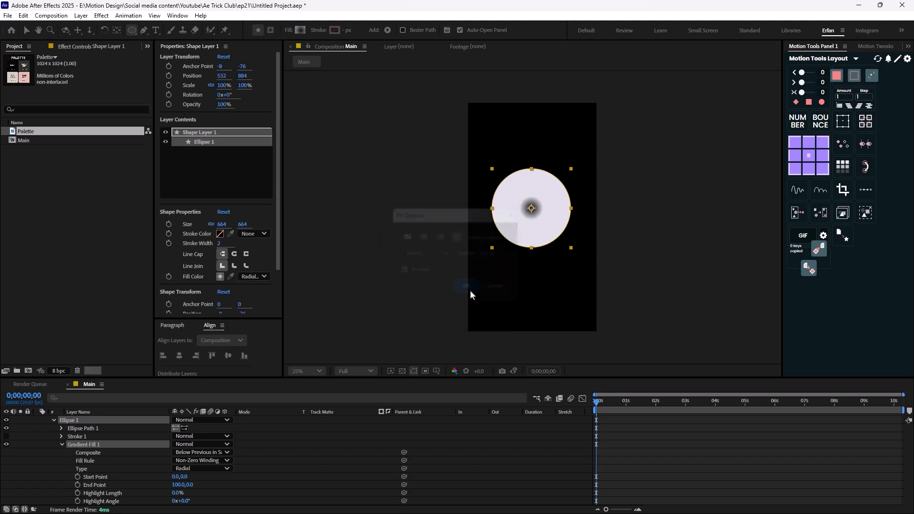
Stretch the radial gradient so its end point sits near the circle's edge, at about 206, 268
scroll(513, 250, up, 1)
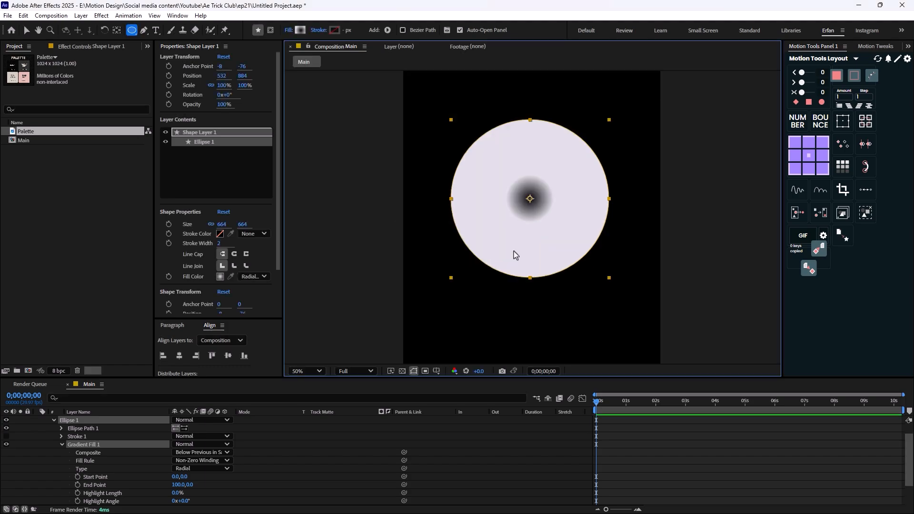
click(29, 31)
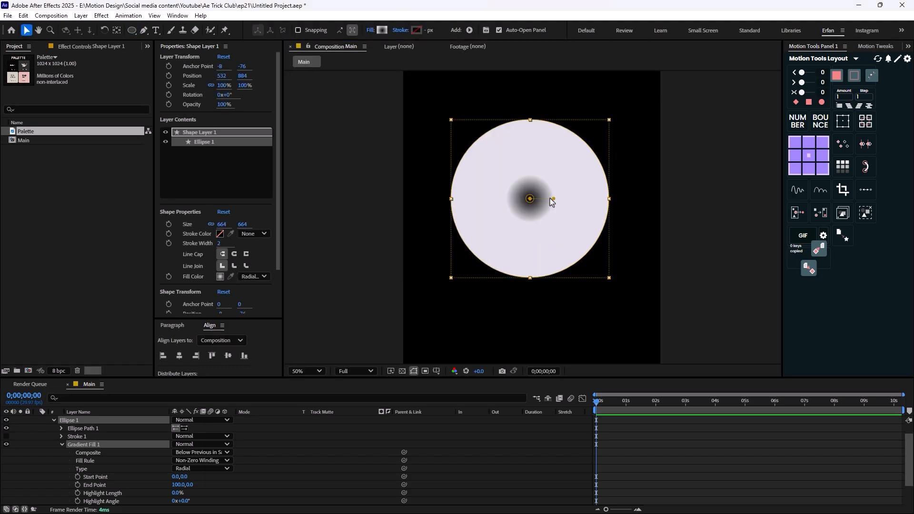
drag(552, 200, 579, 263)
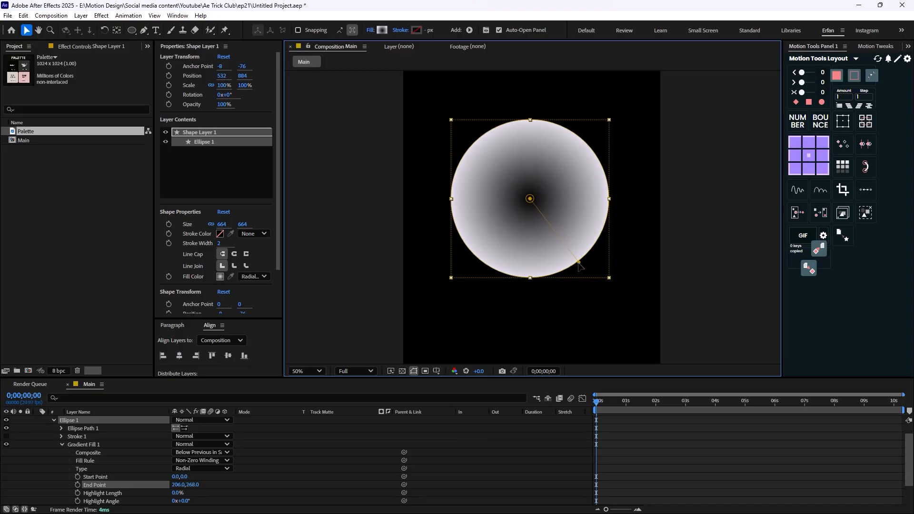
key(comma)
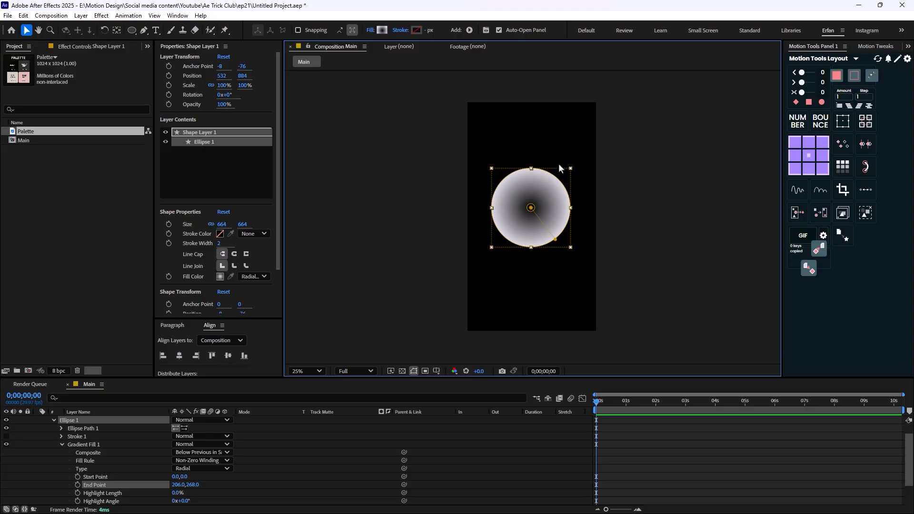
In the circle's gradient, shift the midpoint between the dark and light color stops to about 94.7%
click(381, 32)
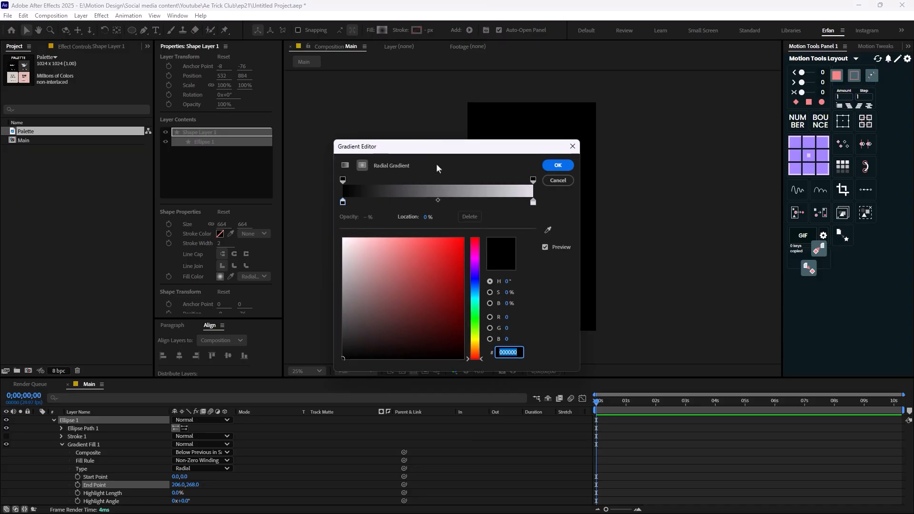
mouse_move(450, 154)
mouse_down()
mouse_move(573, 187)
mouse_move(477, 232)
mouse_move(322, 237)
mouse_move(278, 185)
mouse_up()
mouse_move(294, 241)
mouse_down()
mouse_move(211, 255)
mouse_move(278, 237)
mouse_up()
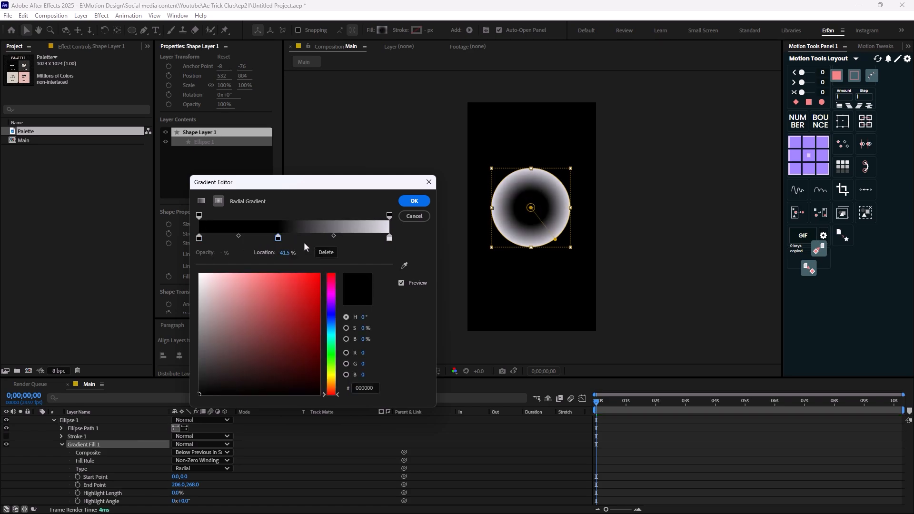
click(335, 255)
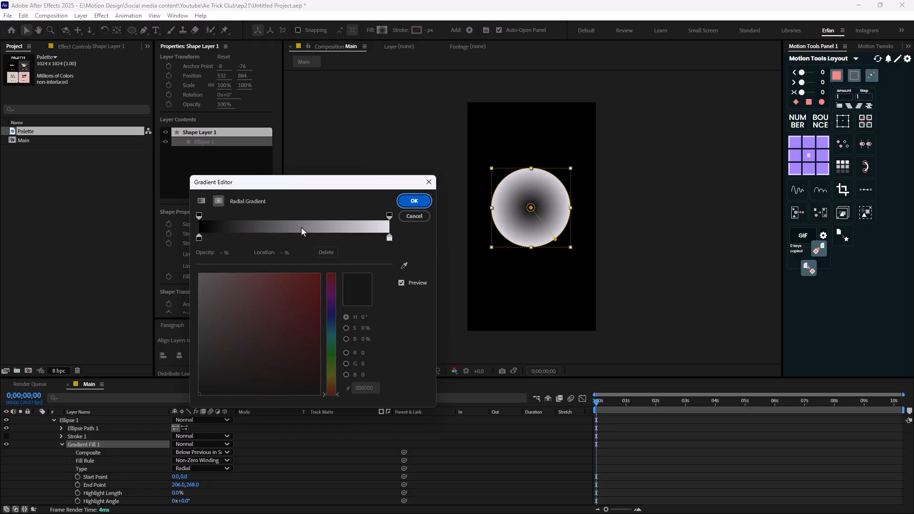
click(389, 238)
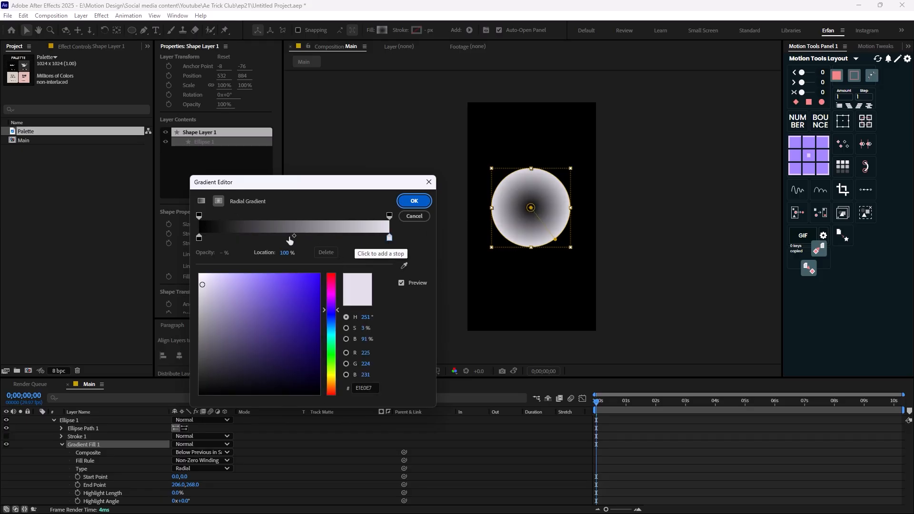
drag(294, 236, 378, 241)
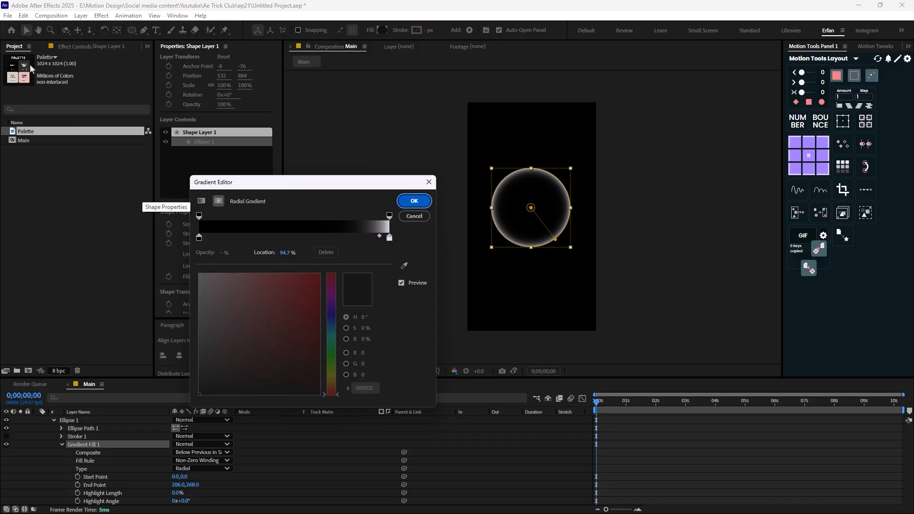
Recolor the gradient's stops from the Palette image: near-black 090808 at the center and light beige at the outer edge
click(198, 238)
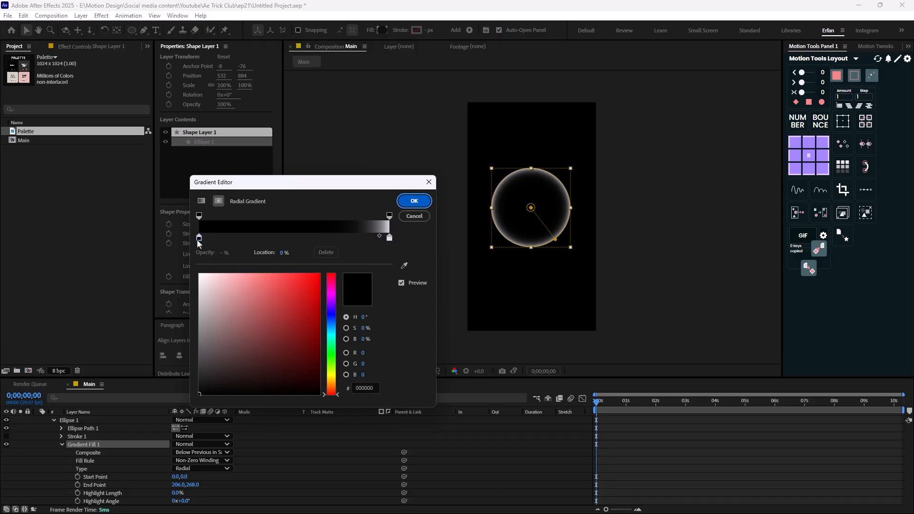
click(405, 268)
click(12, 65)
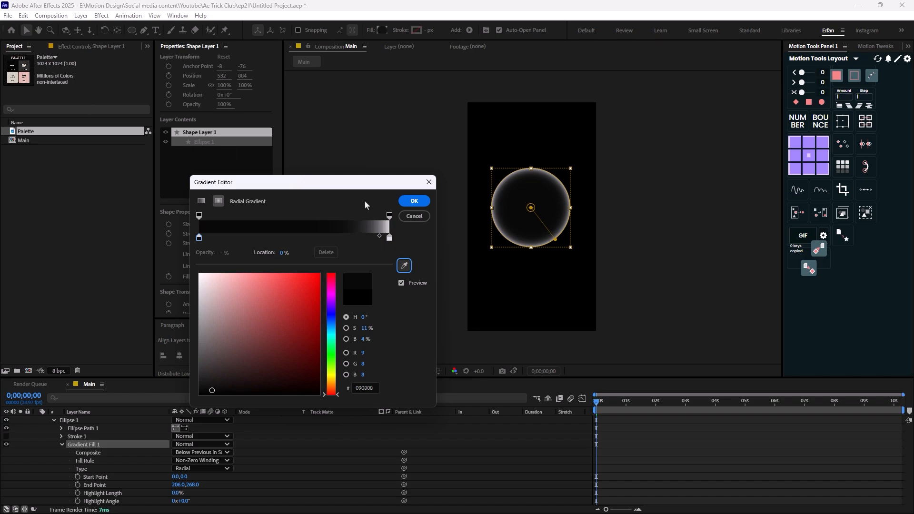
click(389, 237)
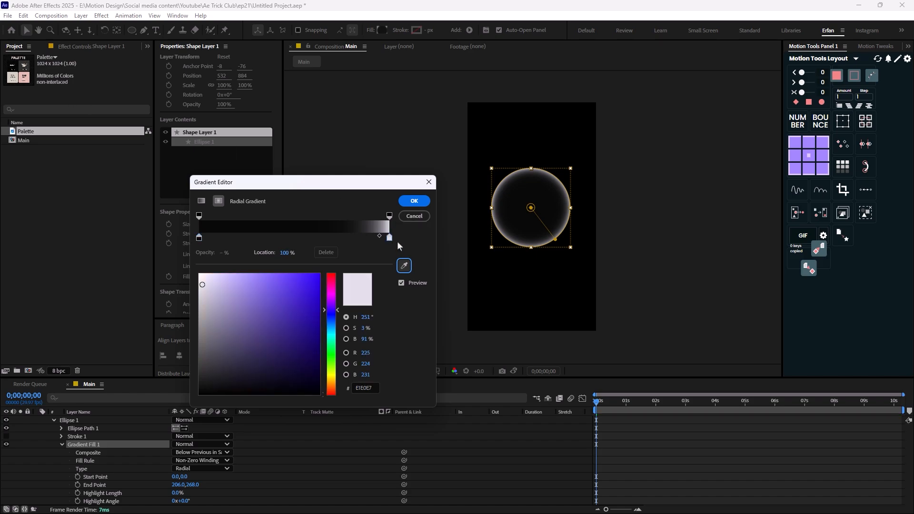
click(404, 265)
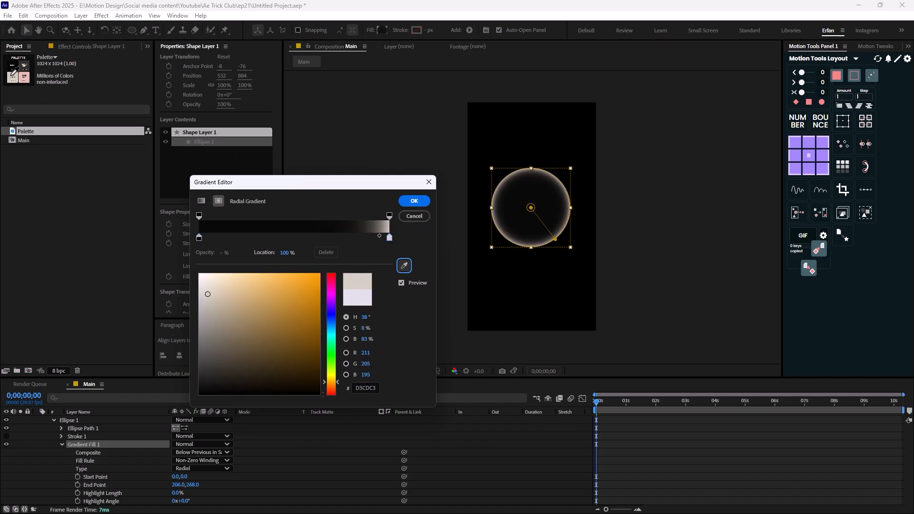
click(11, 76)
click(411, 203)
click(511, 317)
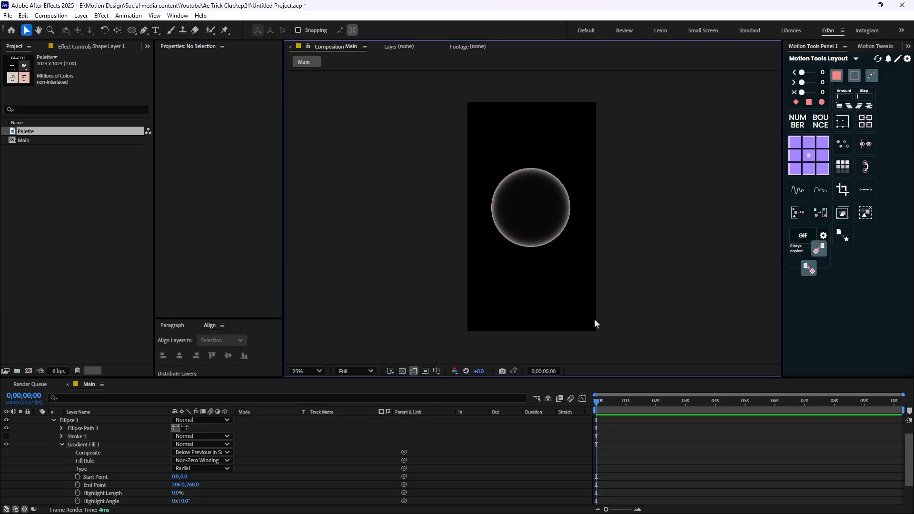
Rename the circle's shape layer as Base
scroll(76, 424, up, 2)
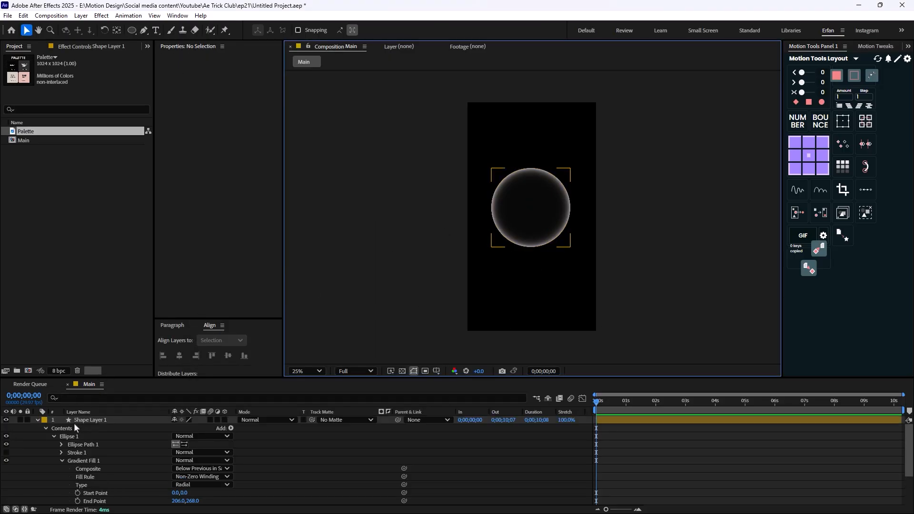
click(38, 420)
click(93, 419)
key(Return)
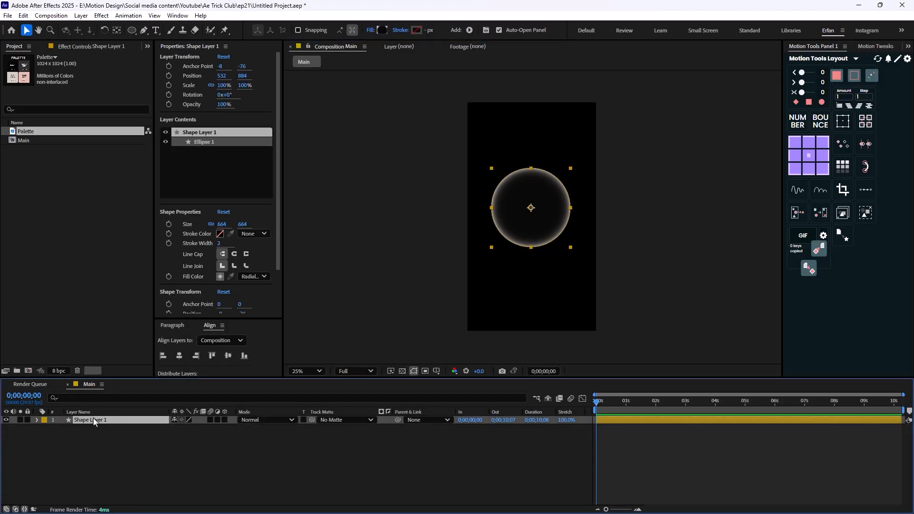
text(Base)
key(Return)
Duplicate the Base layer, resize the copy's ellipse to 285 px and shorten its gradient to fit the smaller circle
key(ctrl+d)
drag(223, 228, 48, 236)
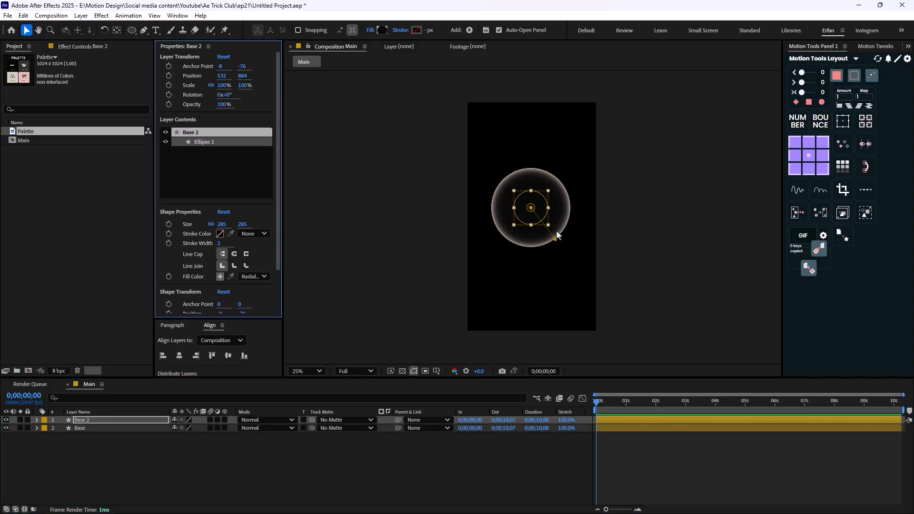
drag(558, 241, 541, 222)
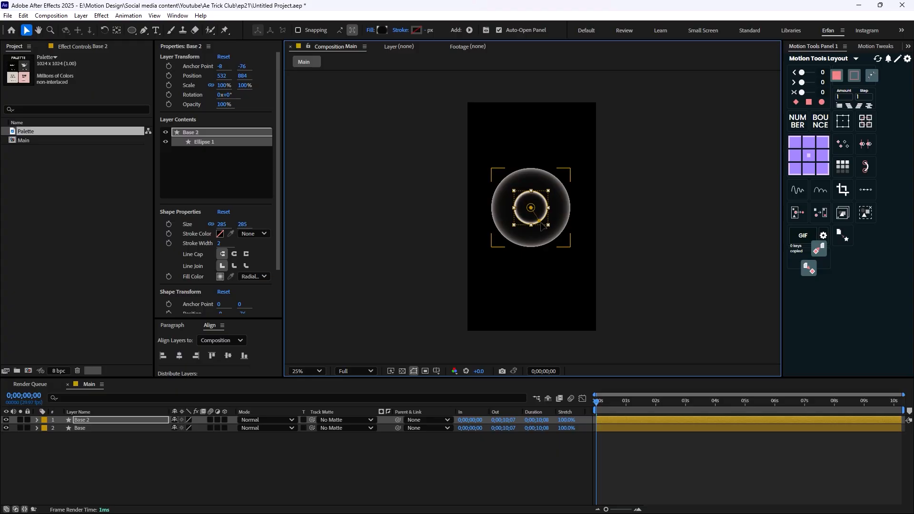
Change the small circle's outer gradient stop to the Palette image's pink, E5BCB3
click(381, 30)
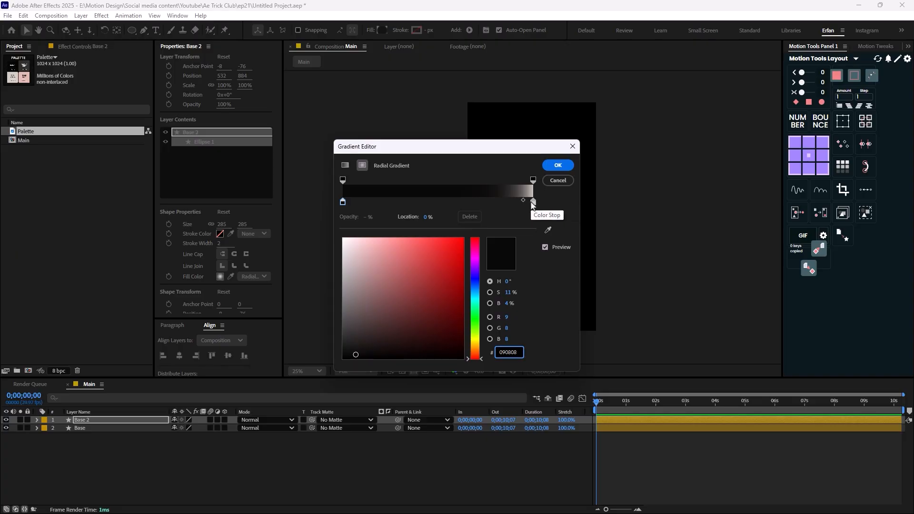
click(547, 230)
click(31, 85)
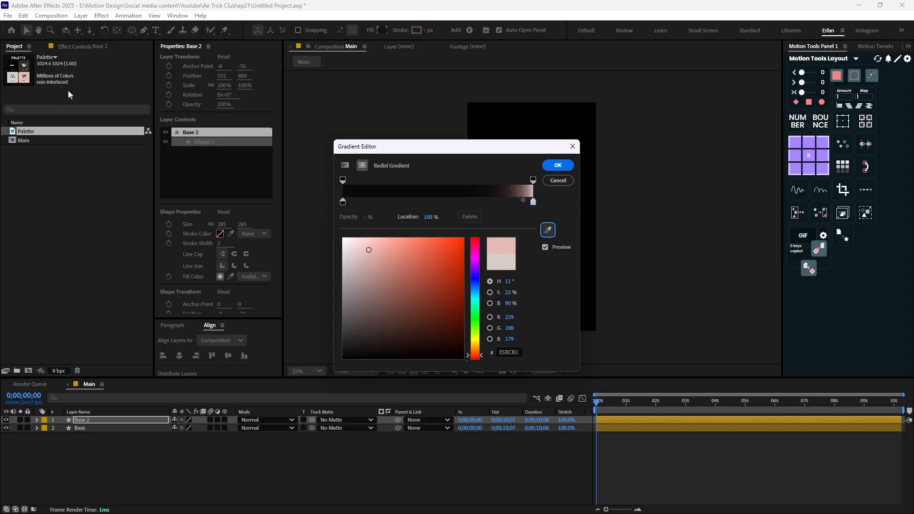
click(556, 167)
click(452, 445)
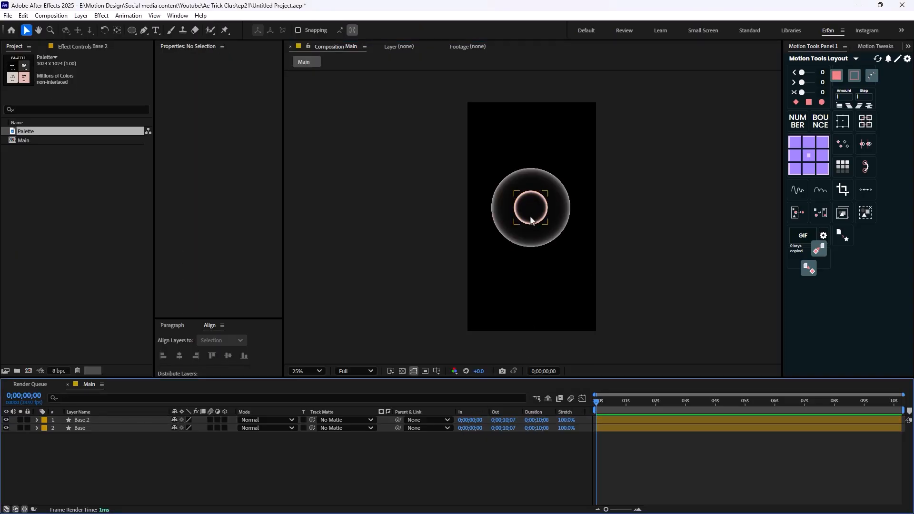
Make a 525 px copy of the small pink circle with its gradient extended to fit, placed directly below the small circle
key(period)
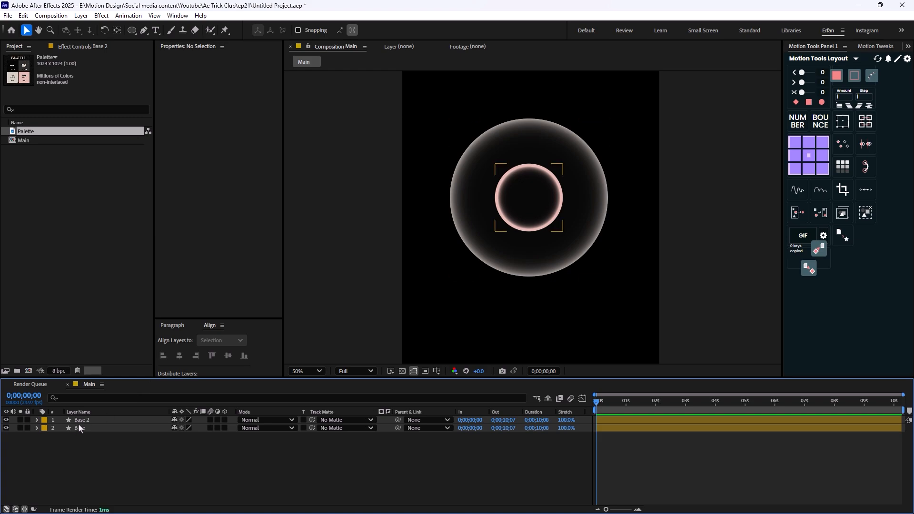
click(60, 420)
key(ctrl+d)
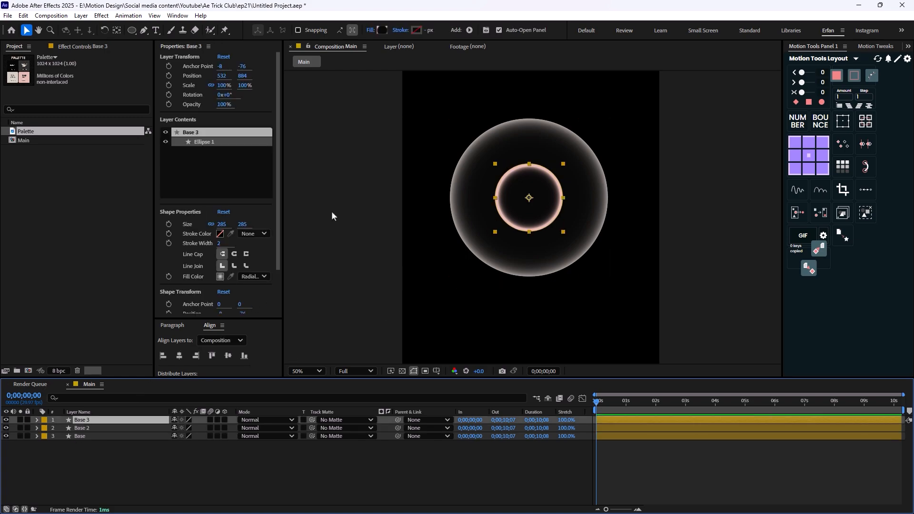
drag(222, 224, 337, 226)
drag(545, 224, 560, 248)
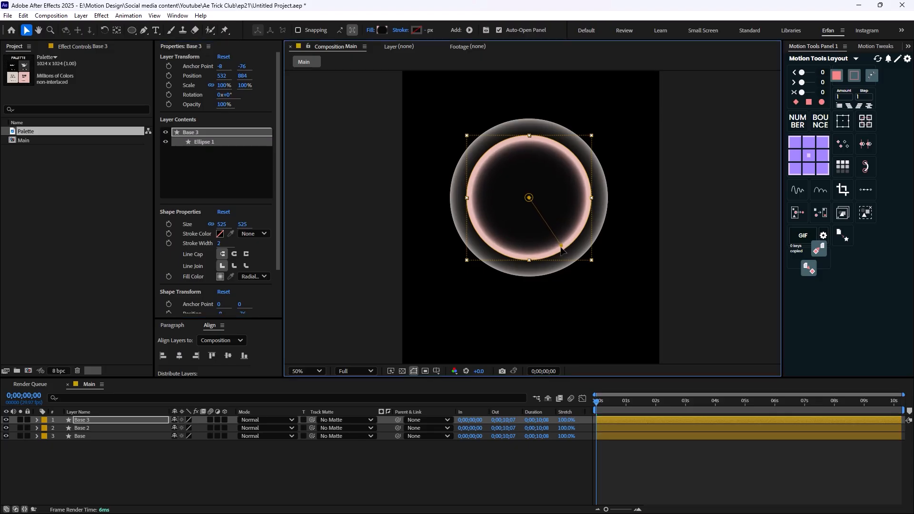
drag(512, 224, 517, 322)
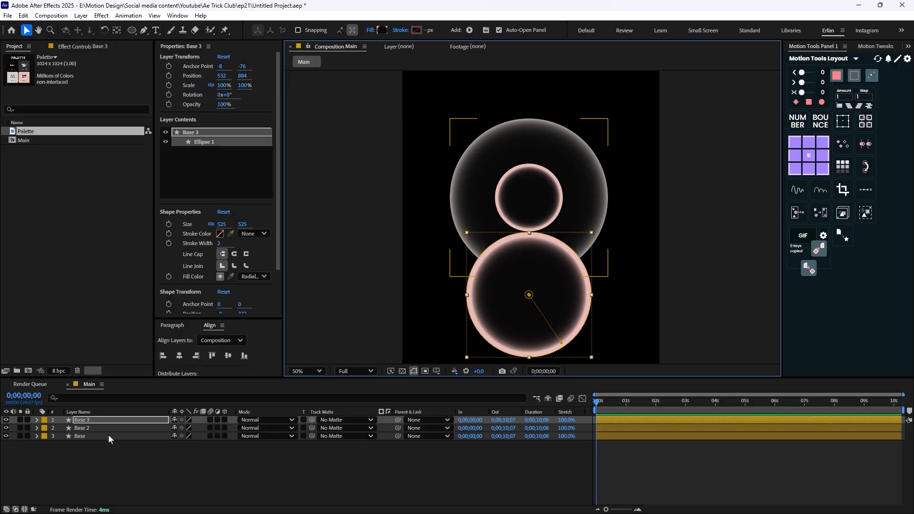
Rename the small pink circle's layer as Head and the large pink circle's layer as Body
click(142, 428)
key(Return)
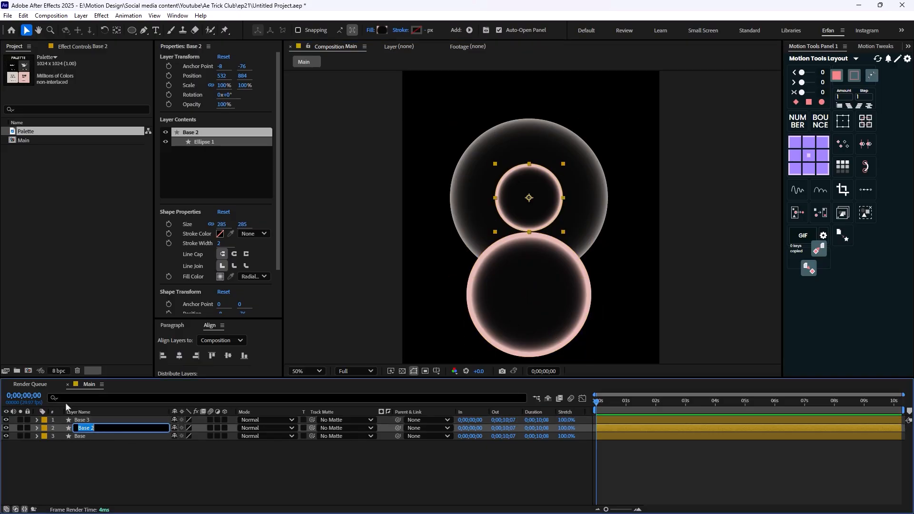
text(Head)
key(Return)
click(86, 420)
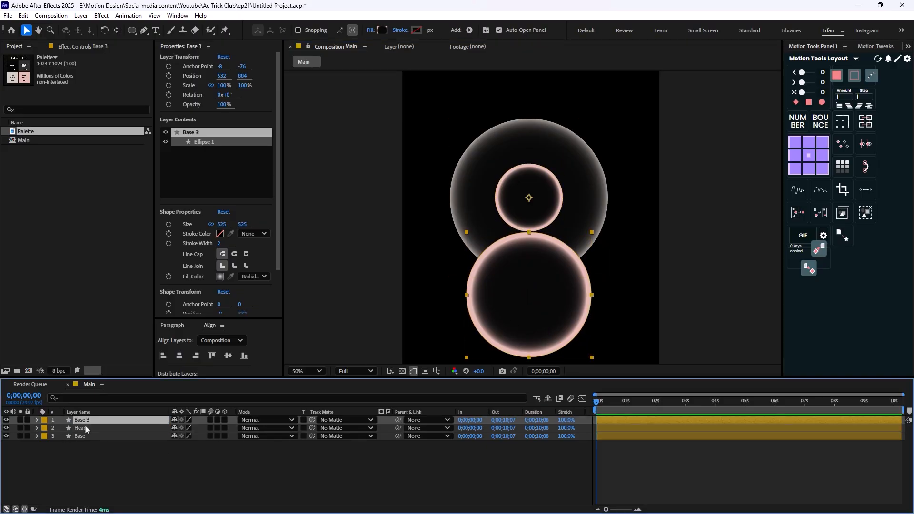
key(Return)
text(Body)
key(Return)
Set the Base layer as the Body layer's track matte and turn Base's visibility back on
drag(312, 420, 143, 437)
click(122, 452)
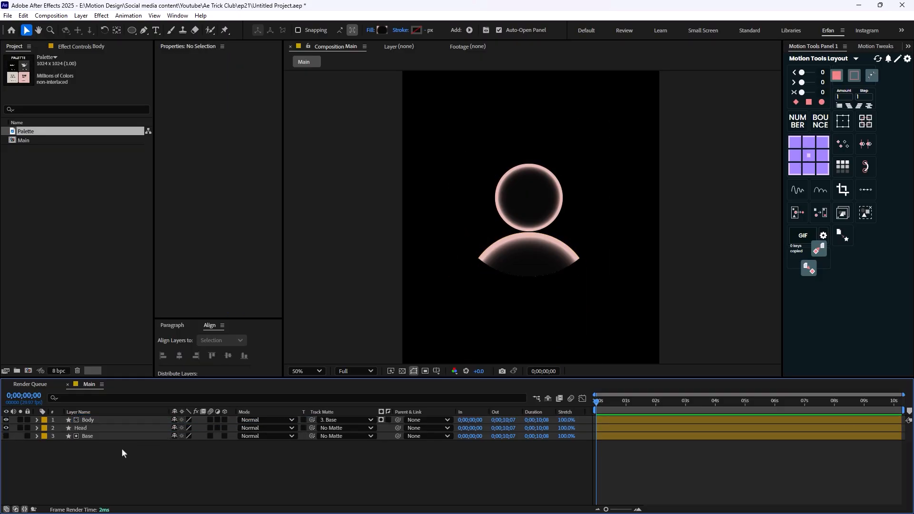
click(6, 436)
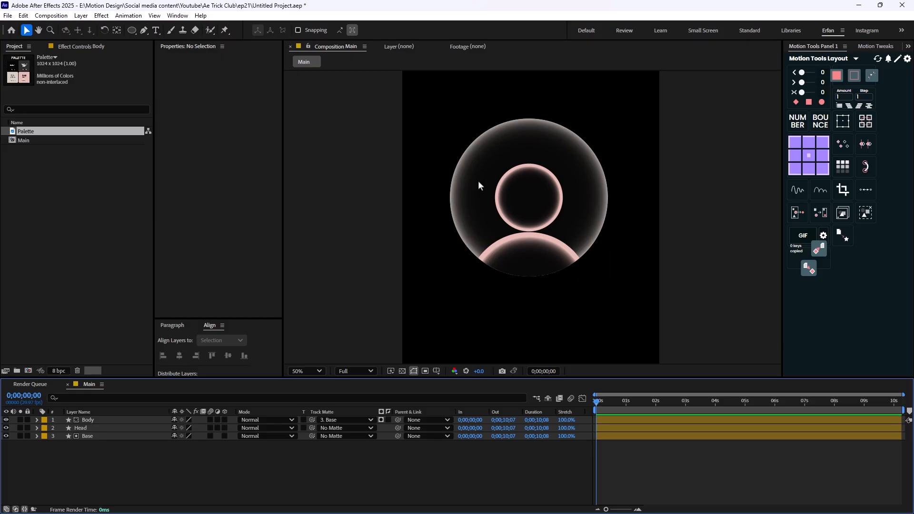
Move the Head circle up inside the base, resize it to 214 px and shorten its radial gradient to fit
click(87, 420)
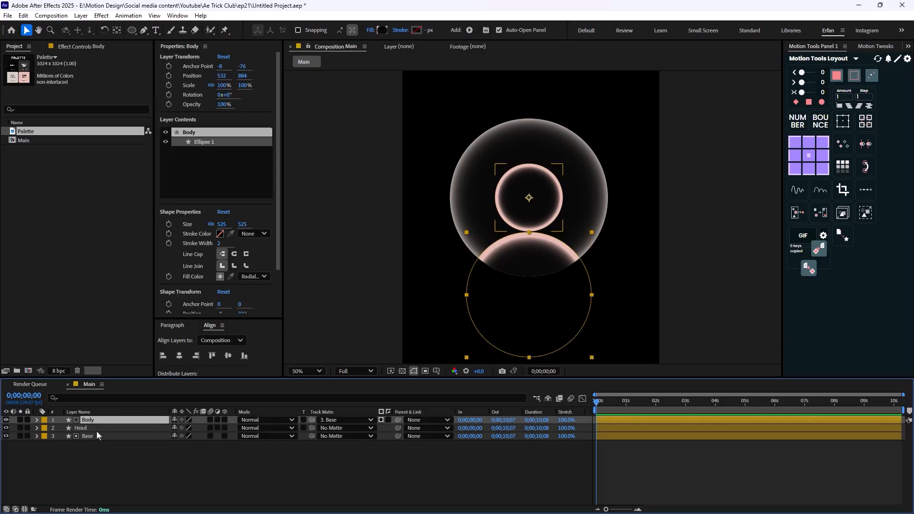
click(130, 457)
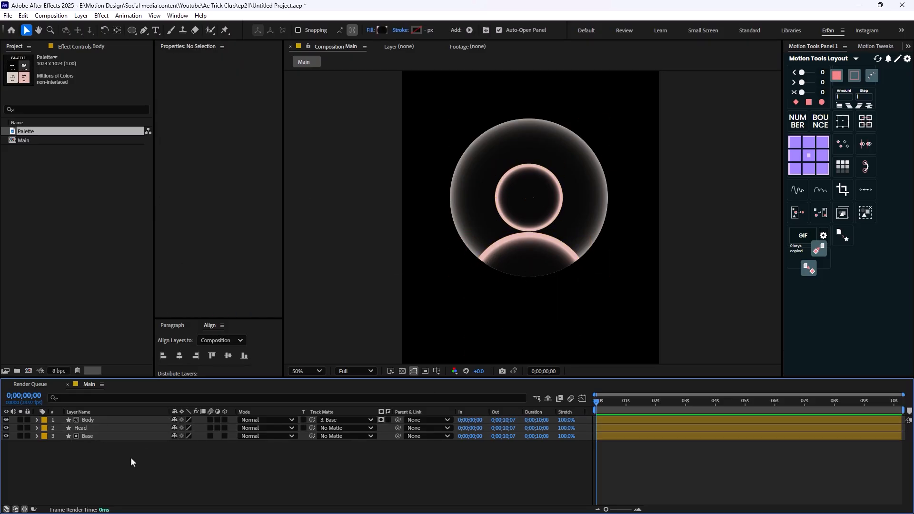
click(88, 427)
click(88, 421)
click(101, 428)
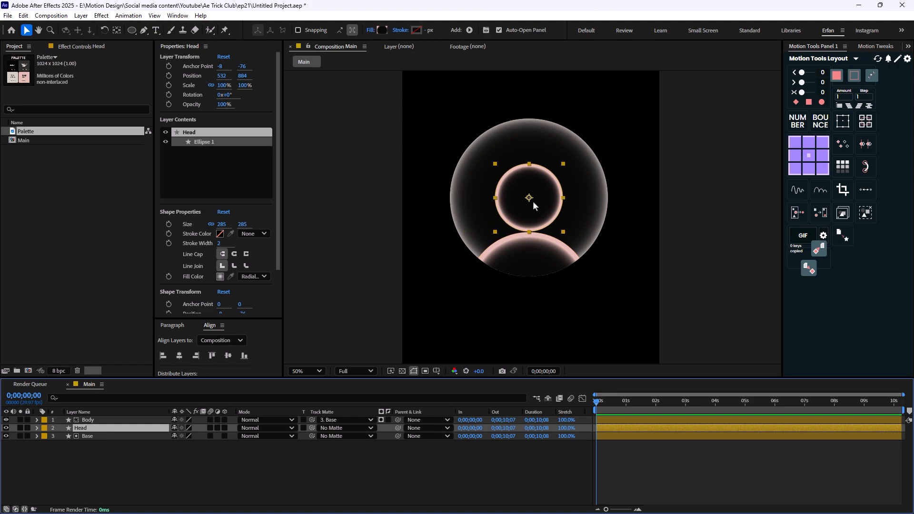
drag(533, 201, 532, 176)
drag(221, 224, 200, 234)
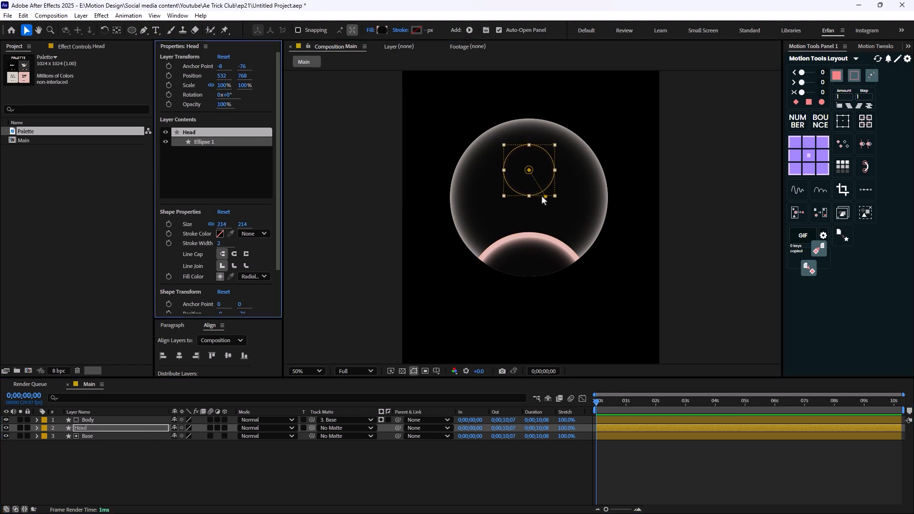
drag(545, 196, 540, 193)
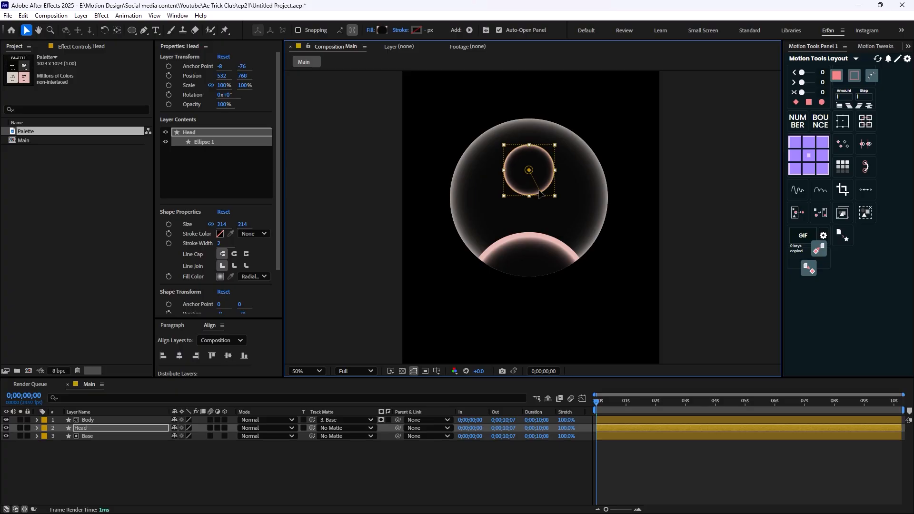
Raise the Body circle so its top edge sits just below the Head circle
click(88, 420)
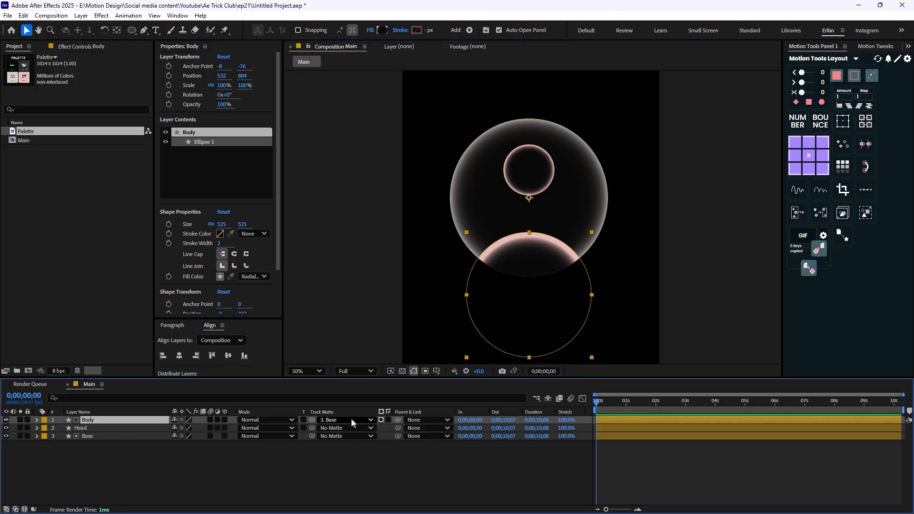
drag(531, 332, 529, 301)
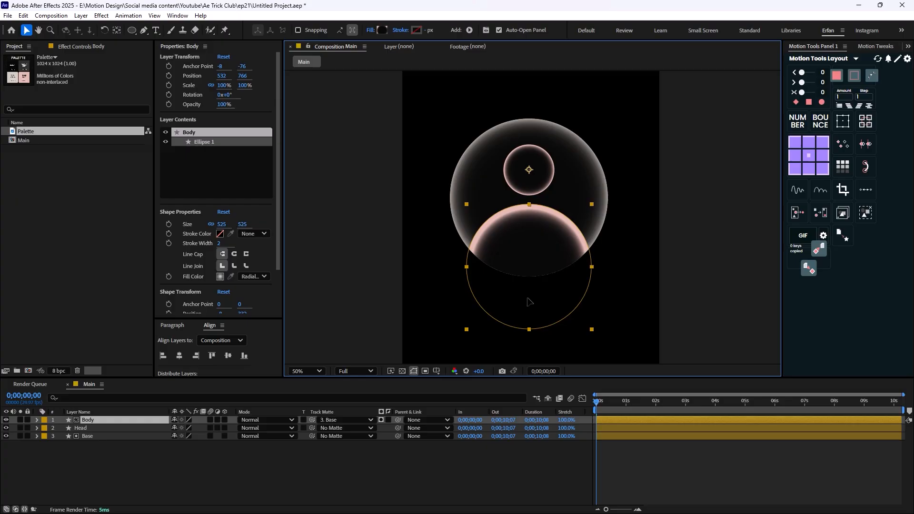
click(421, 466)
Pre-compose the Body, Head and Base layers into a composition named Avatar
key(comma)
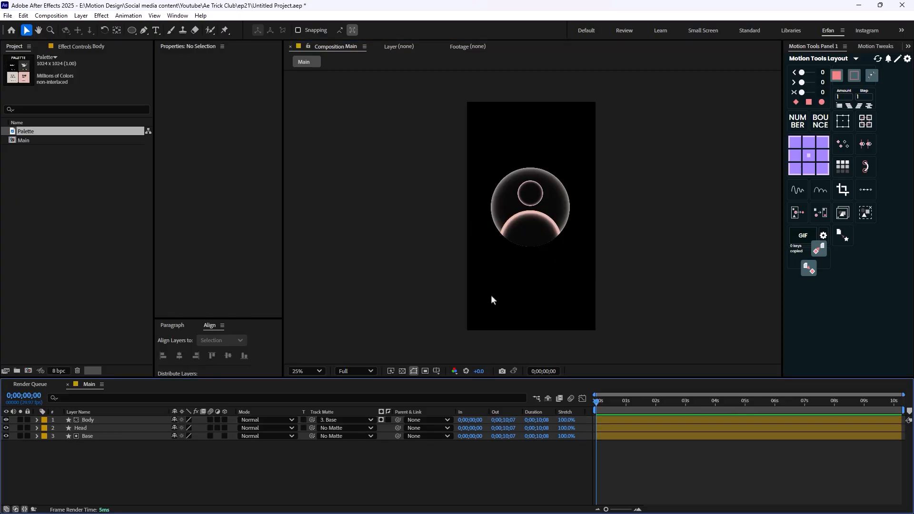
drag(104, 450, 190, 419)
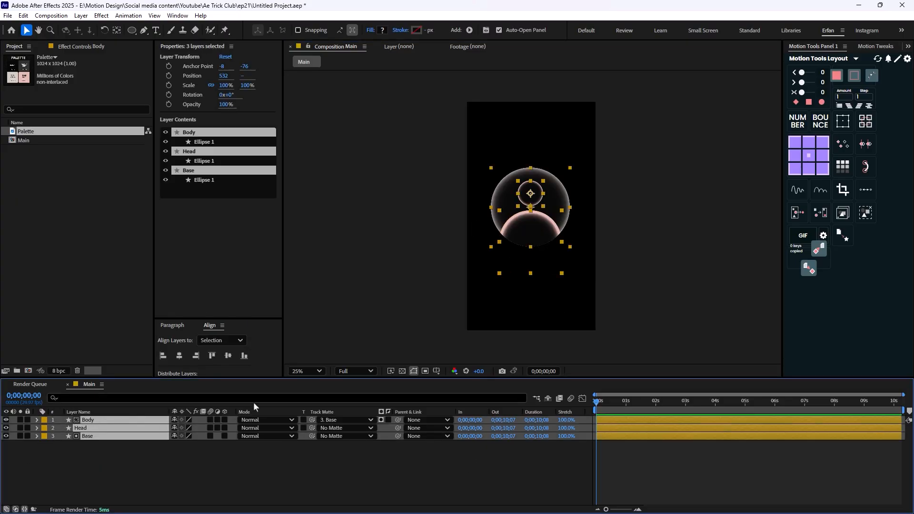
key(ctrl+shift+c)
text(A)
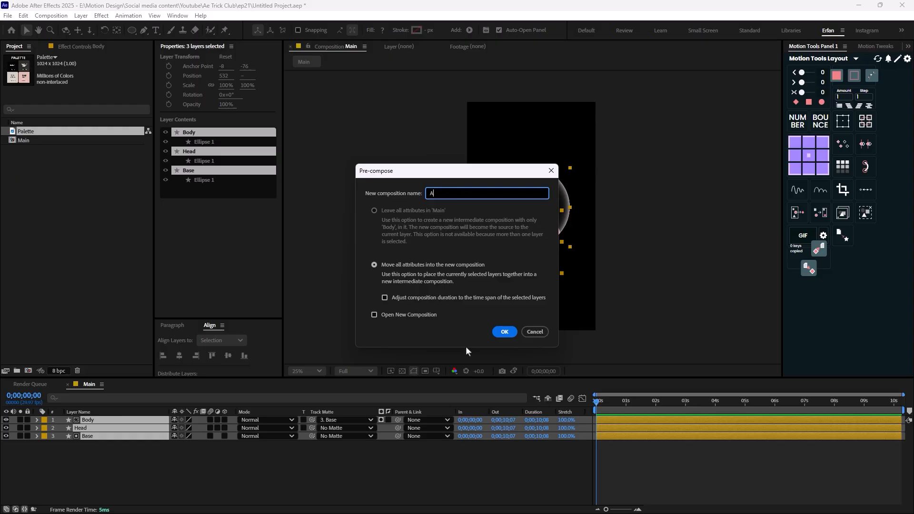
text(vatar)
key(Return)
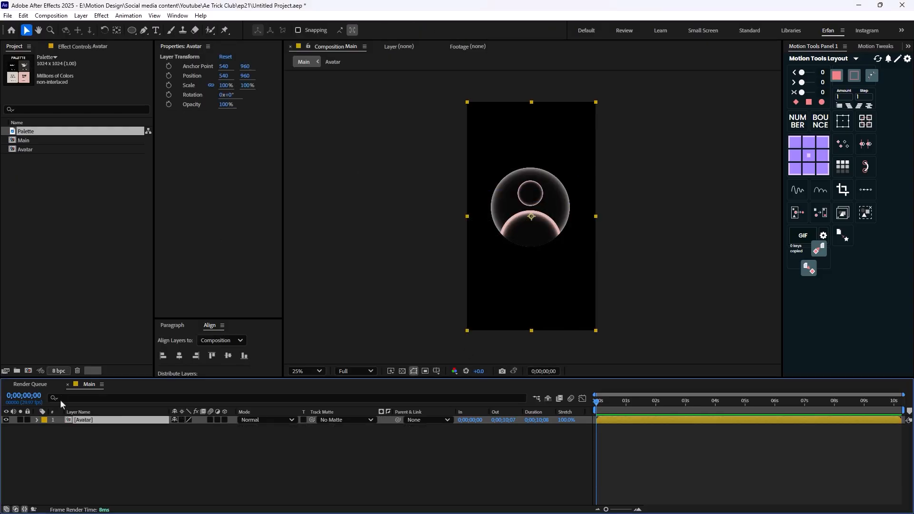
Open the Avatar composition and crop it to a region of interest drawn closely around the icon
double_click(91, 422)
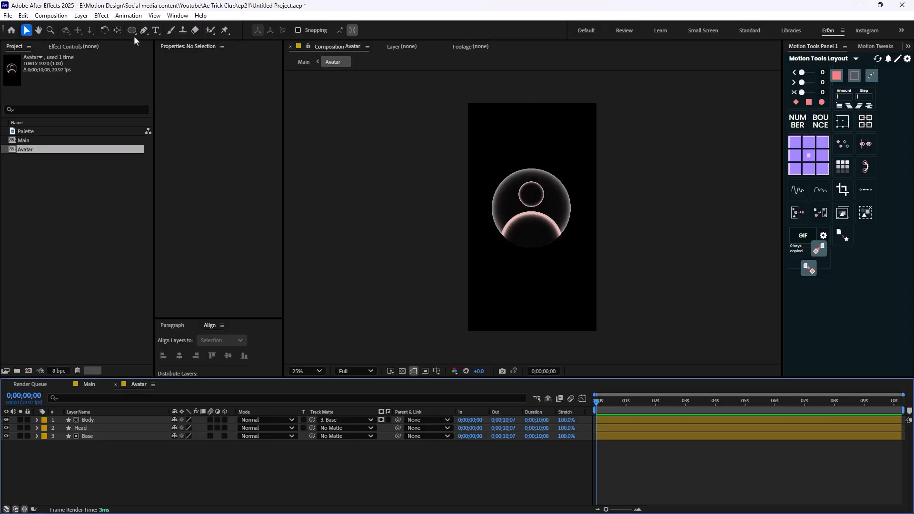
click(426, 374)
drag(478, 153, 585, 260)
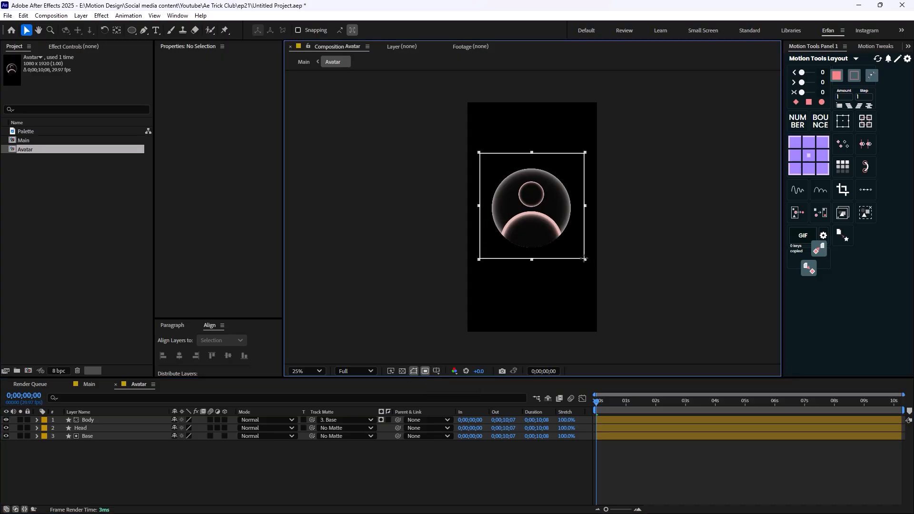
click(51, 15)
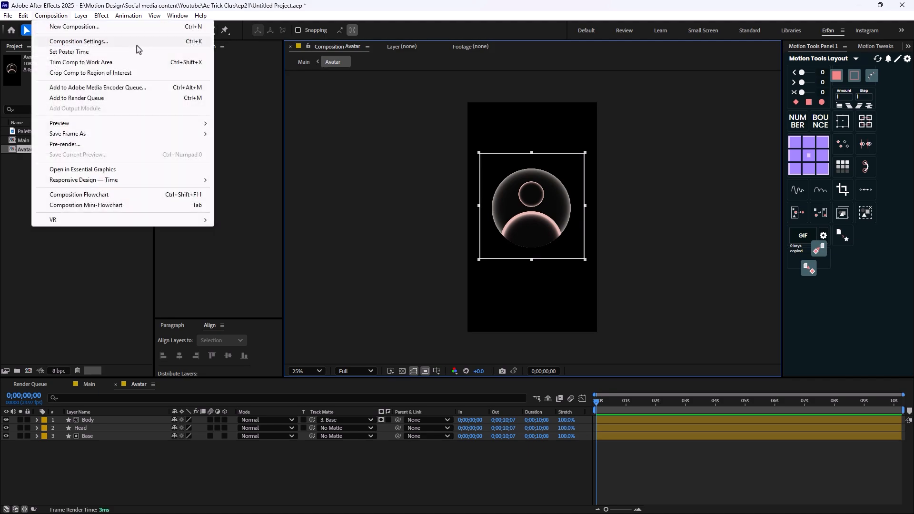
click(138, 74)
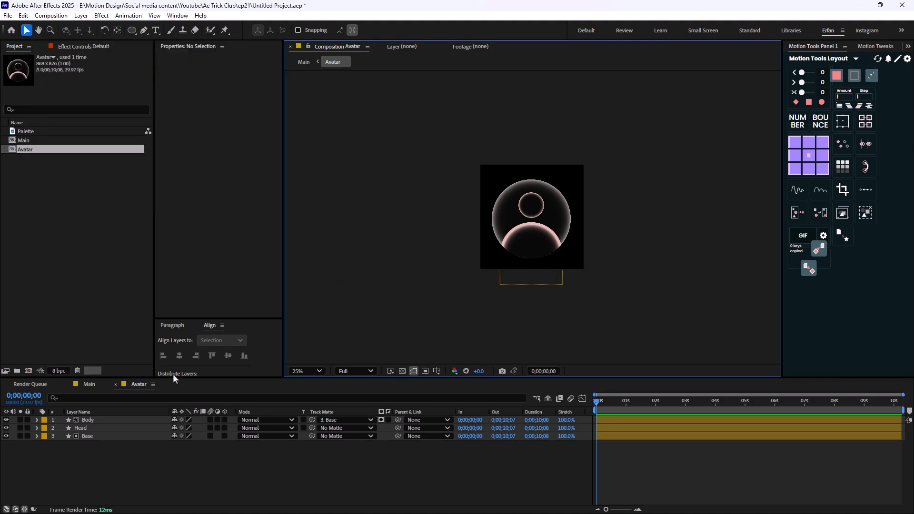
In the Main composition, scale the Avatar layer to 46% and move it near the frame's left edge
click(85, 385)
key(s)
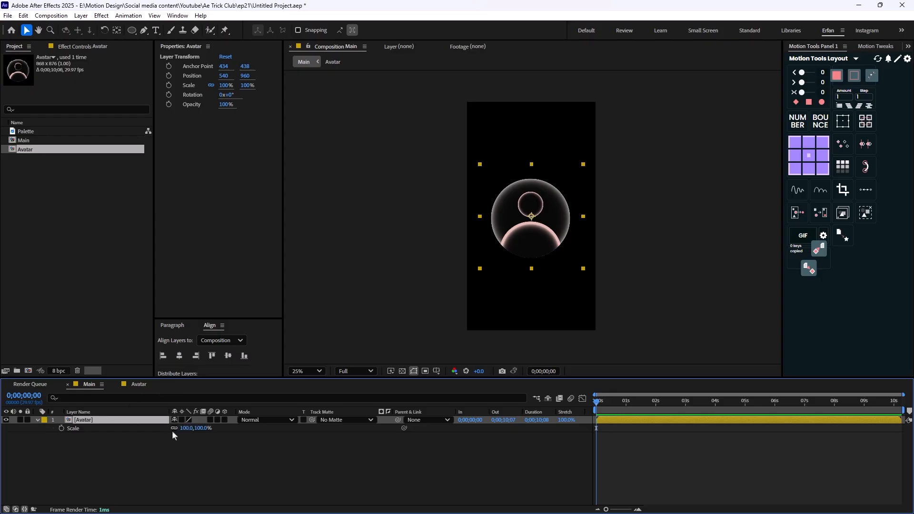
drag(176, 428, 166, 436)
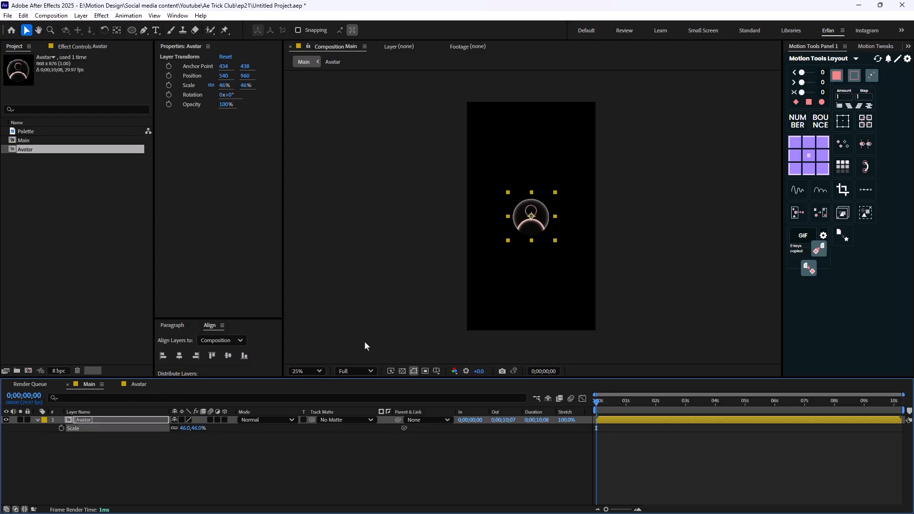
drag(524, 227, 400, 264)
click(370, 437)
scroll(504, 265, up, 2)
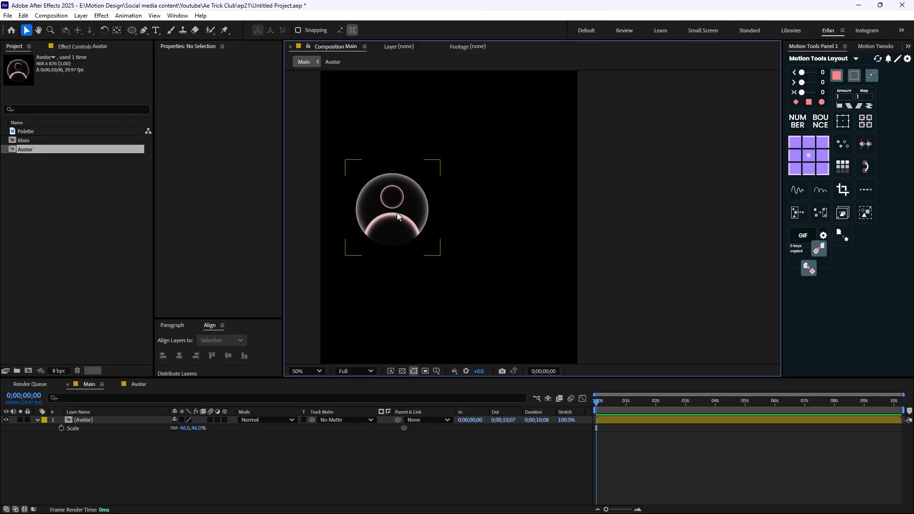
mouse_move(398, 215)
mouse_down()
mouse_move(384, 213)
mouse_move(390, 228)
mouse_up()
click(335, 445)
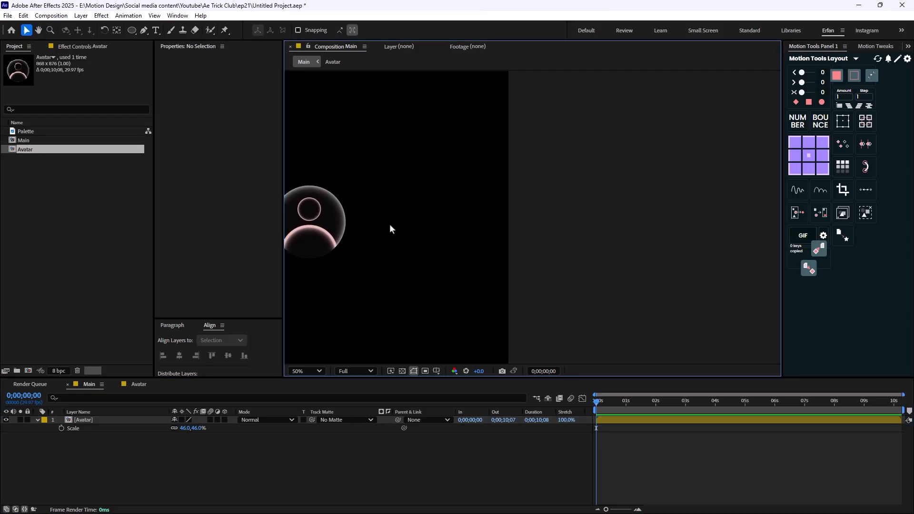
Draw a rectangle about 600 × 84 px to the right of the avatar as a new shape layer
scroll(389, 229, down, 2)
click(132, 30)
click(161, 33)
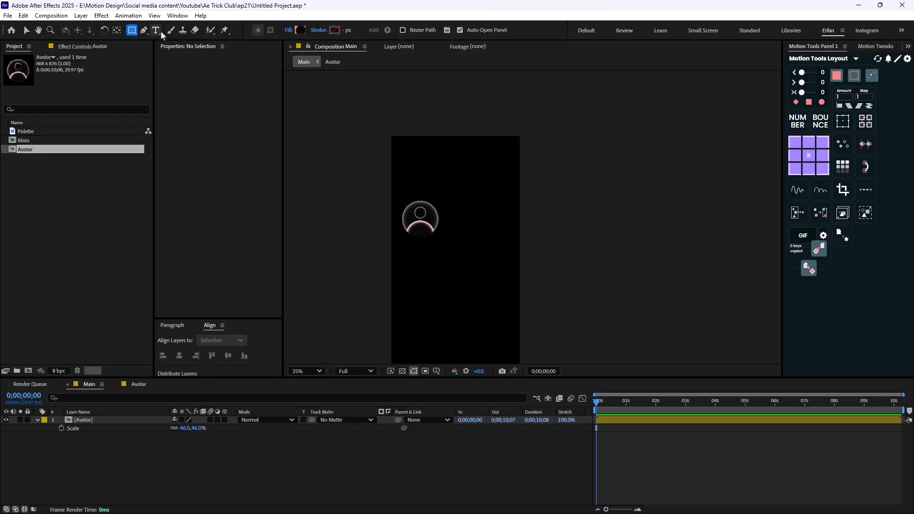
drag(449, 209, 514, 220)
scroll(449, 258, up, 2)
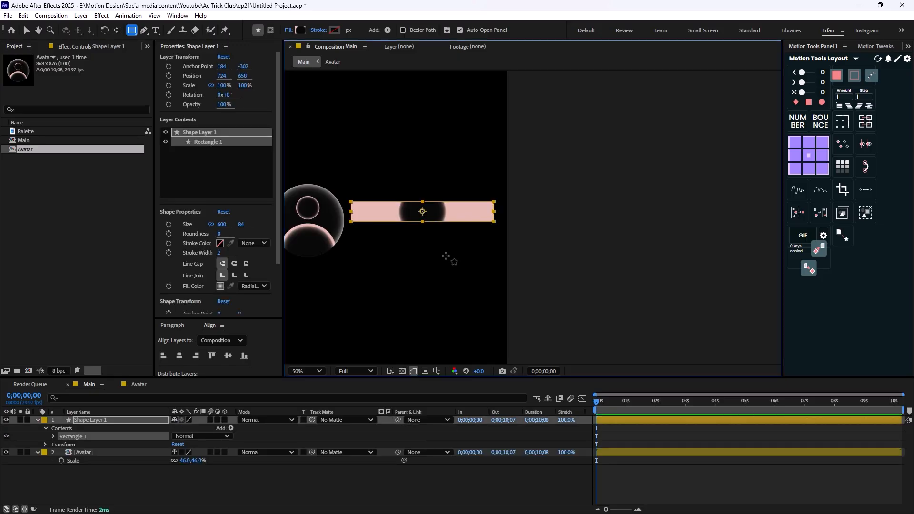
Draw a smaller rectangle about 256 × 28 px below the first one on its own shape layer
click(252, 493)
drag(349, 227, 410, 231)
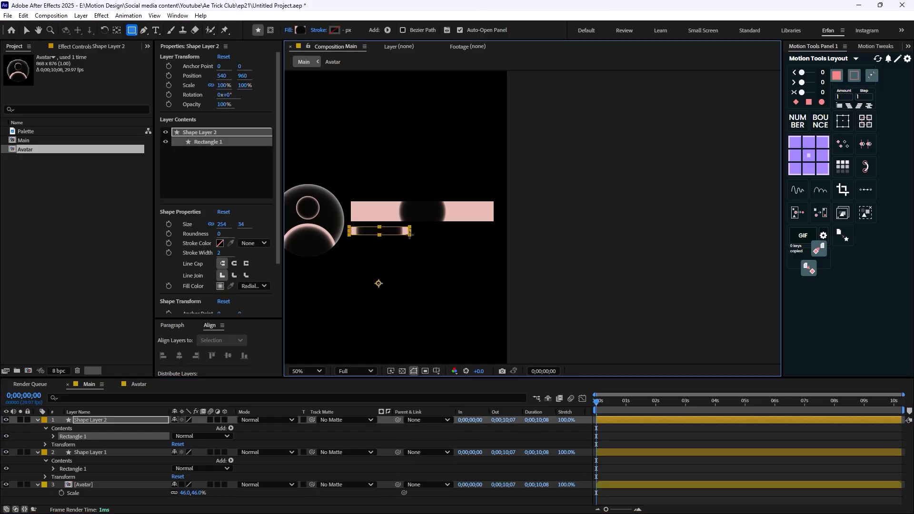
key(v)
Switch the large rectangle's fill to a linear gradient and extend its end point to the rectangle's lower-right corner
click(471, 211)
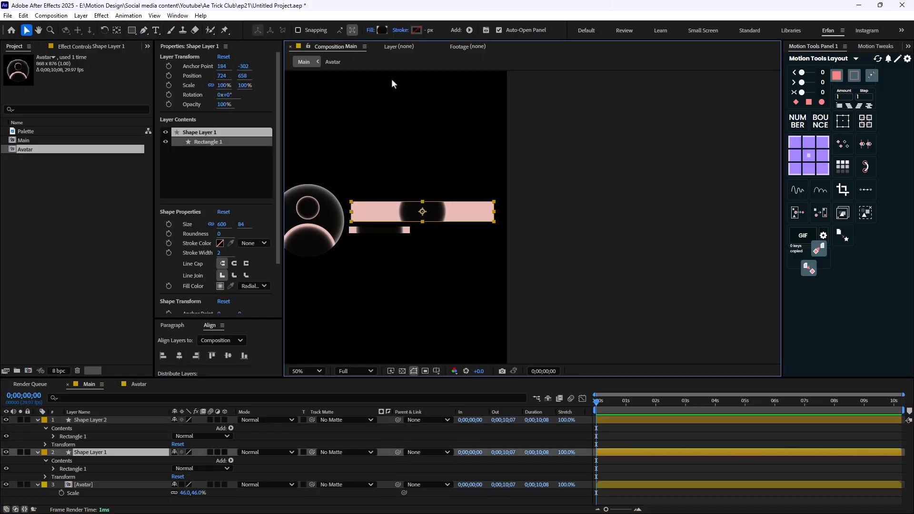
click(367, 29)
click(444, 240)
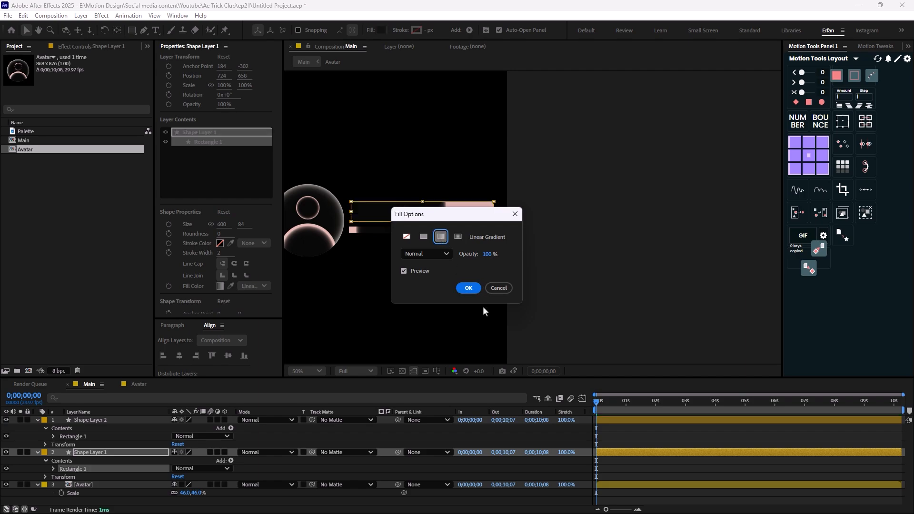
click(464, 287)
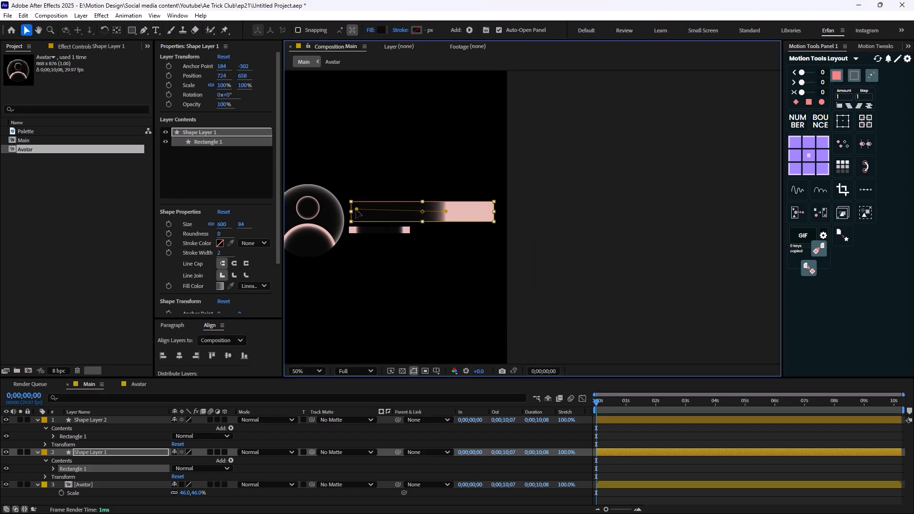
drag(446, 212, 494, 221)
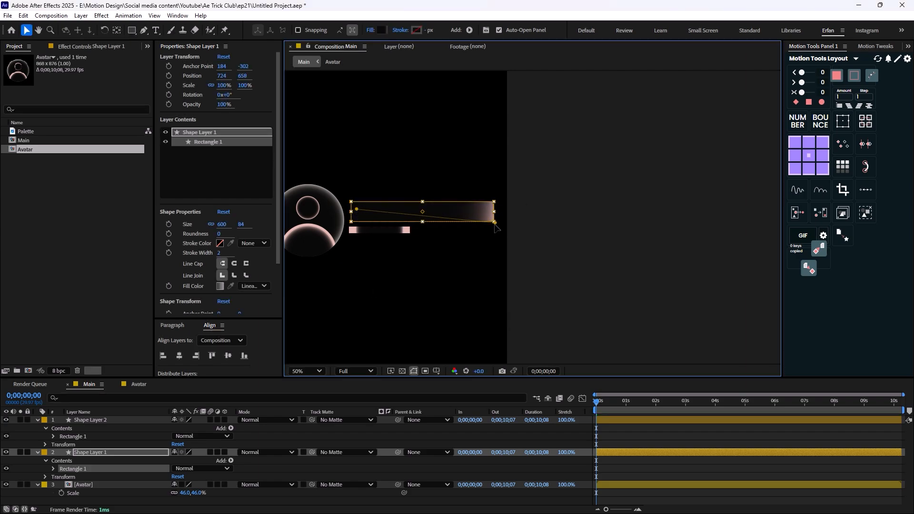
click(380, 31)
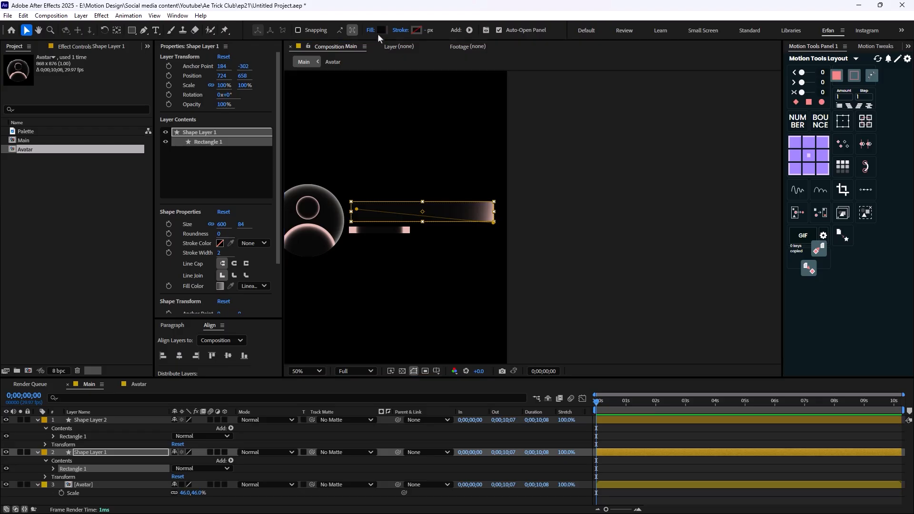
click(533, 202)
click(547, 230)
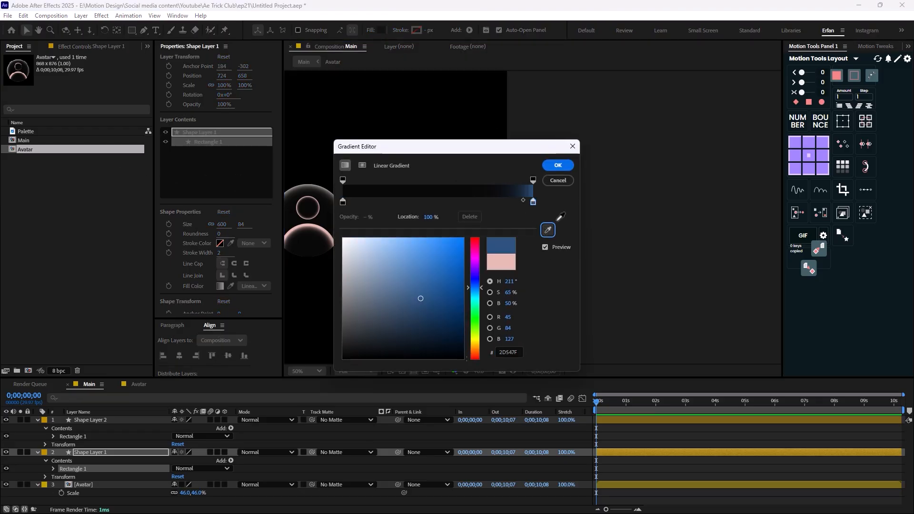
key(Escape)
click(572, 147)
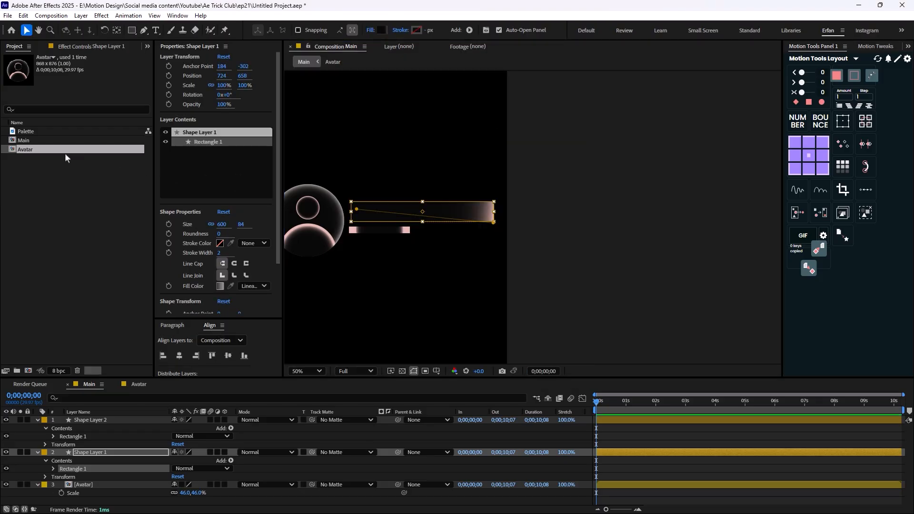
Change the large rectangle's outer gradient stop to the Palette image's light neutral tone and round the rectangle's corners
click(49, 130)
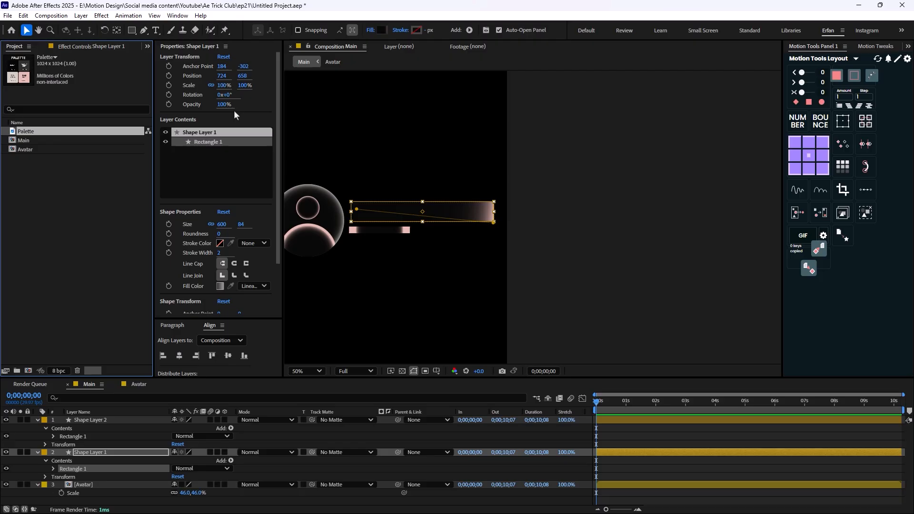
double_click(36, 130)
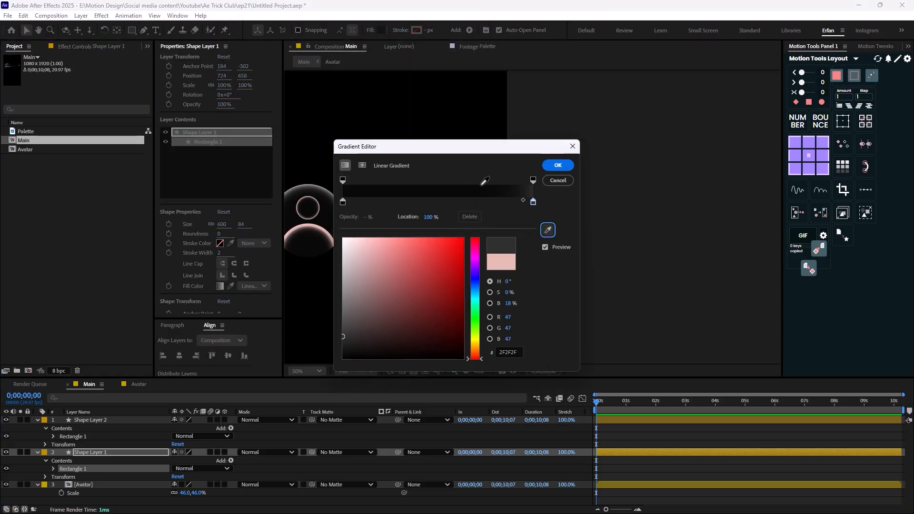
click(25, 149)
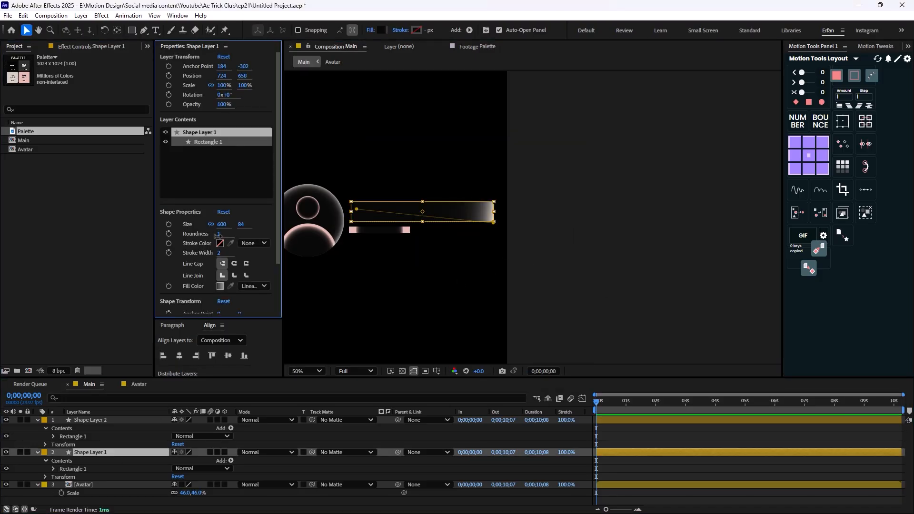
click(487, 245)
Refit the small rectangle's gradient from near its left end to just past its right end and recolour the outer stop with the Palette's light neutral tone
click(399, 231)
click(72, 436)
scroll(482, 229, up, 1)
drag(482, 229, 669, 242)
drag(512, 245, 570, 263)
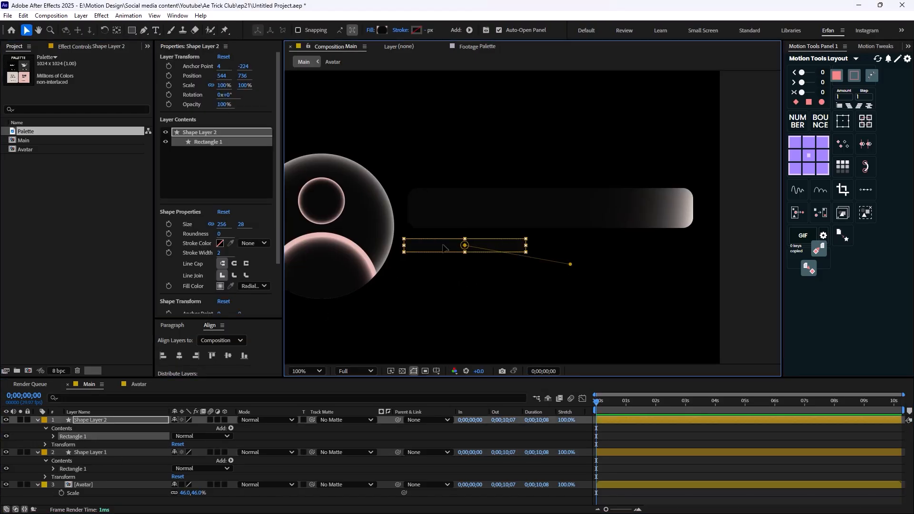
drag(464, 245, 419, 244)
drag(569, 263, 531, 256)
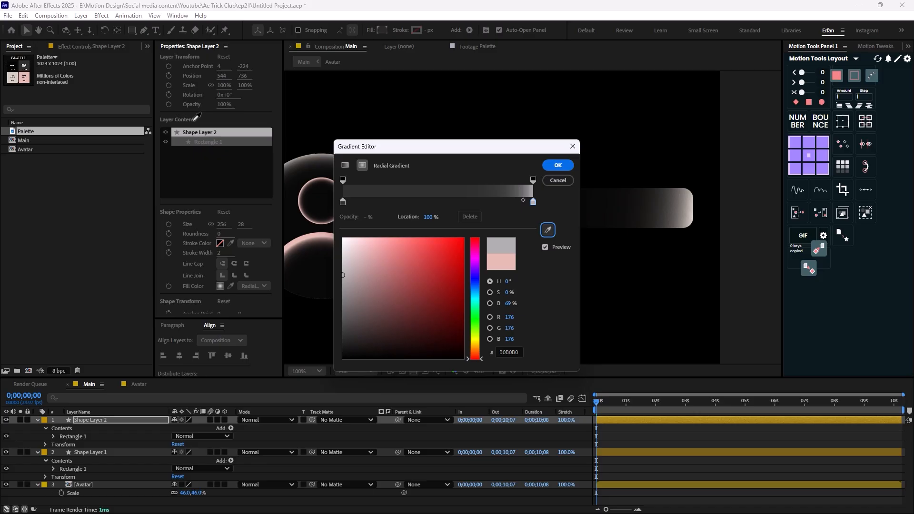
click(555, 167)
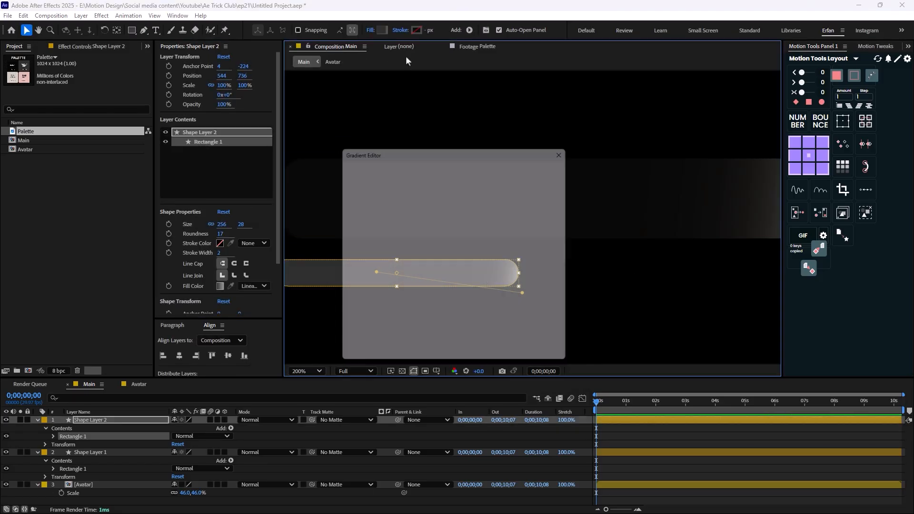
Move the small bar up so it sits just beneath the large bar with left edges roughly aligned, and collapse both shape layers
click(551, 166)
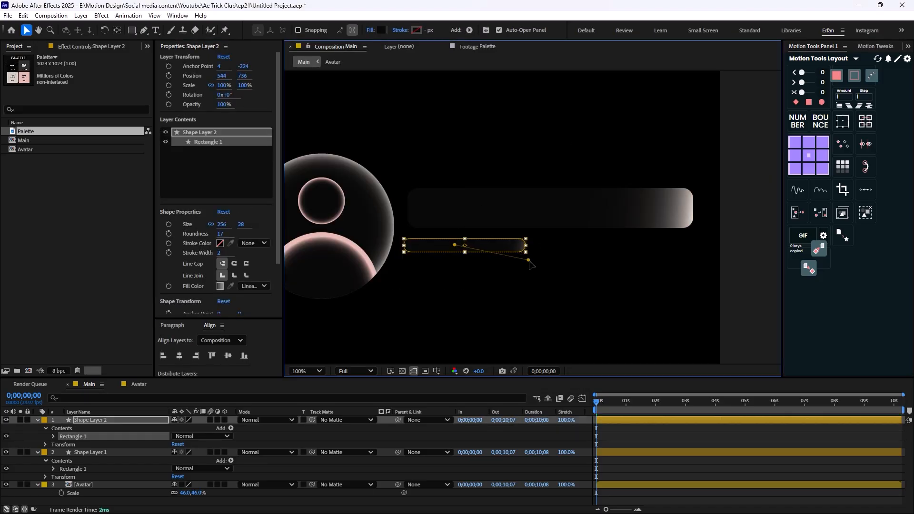
click(484, 257)
drag(486, 249, 489, 244)
scroll(511, 210, down, 1)
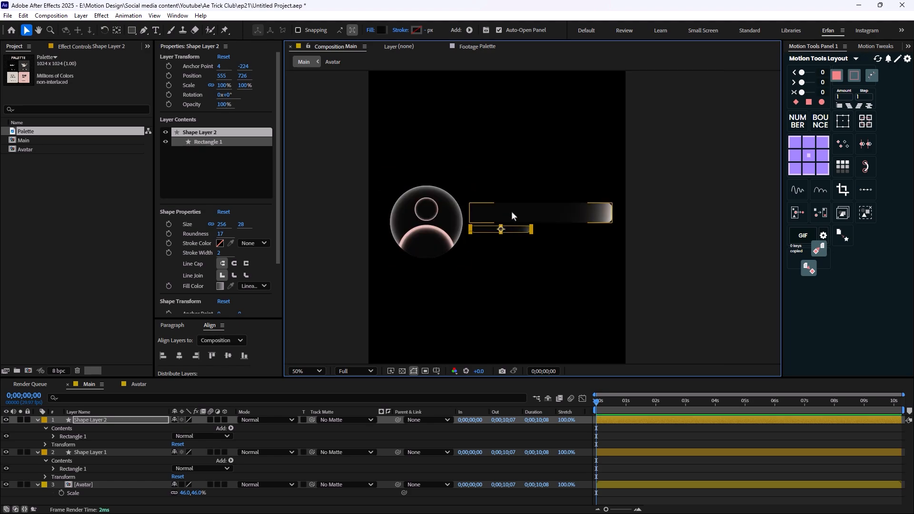
click(511, 211)
click(37, 452)
click(37, 420)
click(130, 462)
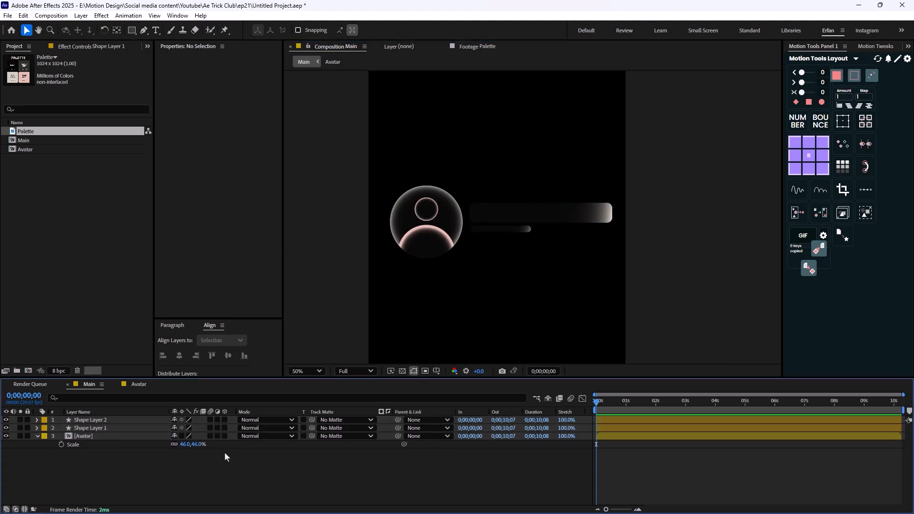
Create a 1080 × 1920 px background solid in a sampled near-black colour and place it beneath all other layers
key(ctrl+y)
click(471, 331)
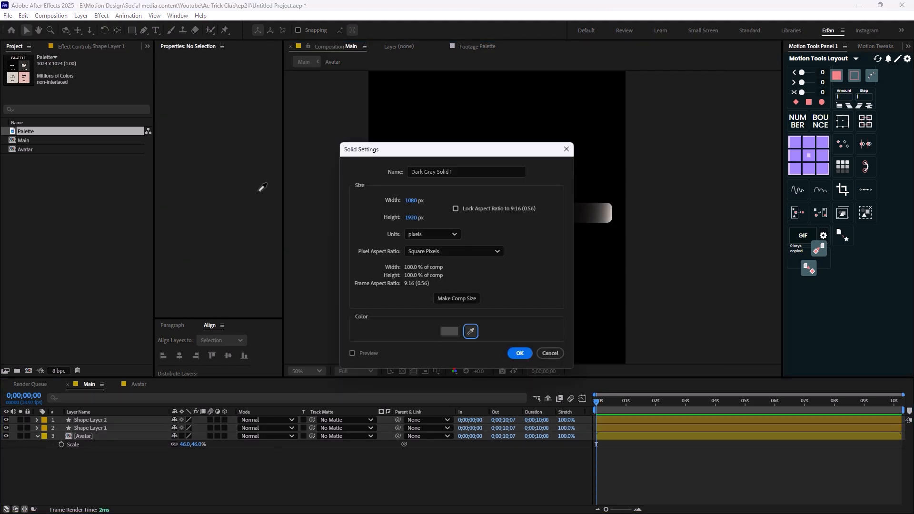
click(520, 352)
drag(102, 420, 115, 468)
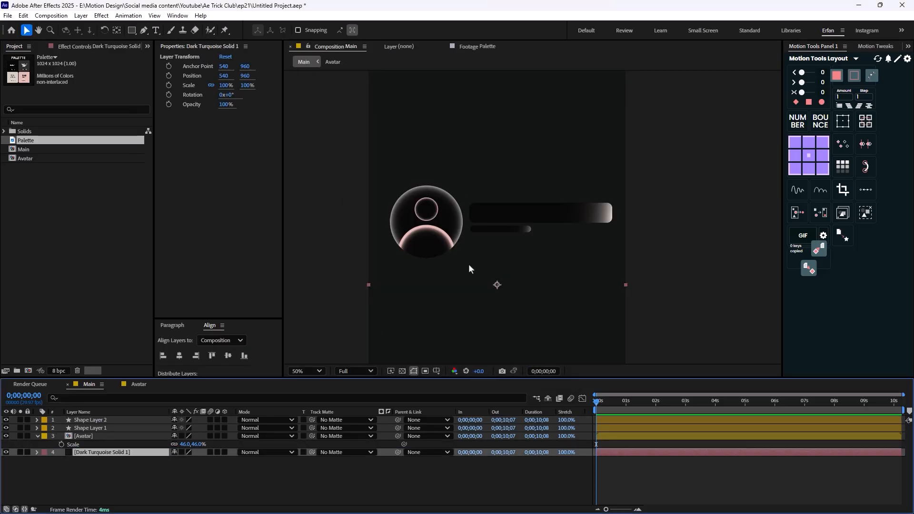
Apply the Noise effect to the background solid and set the Amount of Noise to 6%
key(comma)
key(ctrl+space)
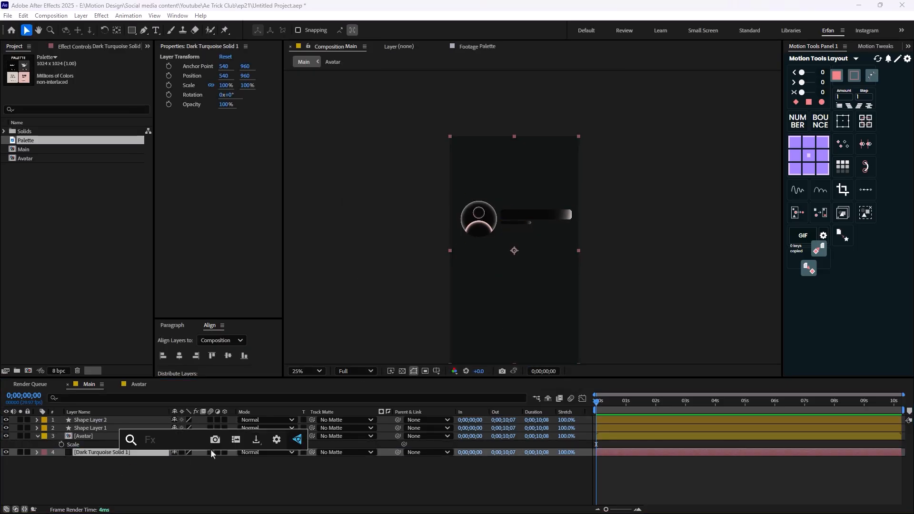
text(noise)
key(Return)
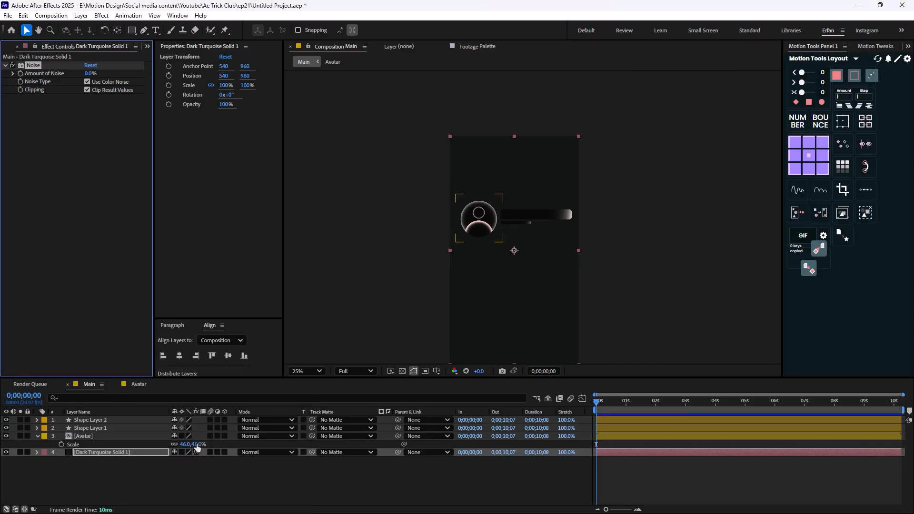
text(10)
key(Return)
key(period)
click(92, 74)
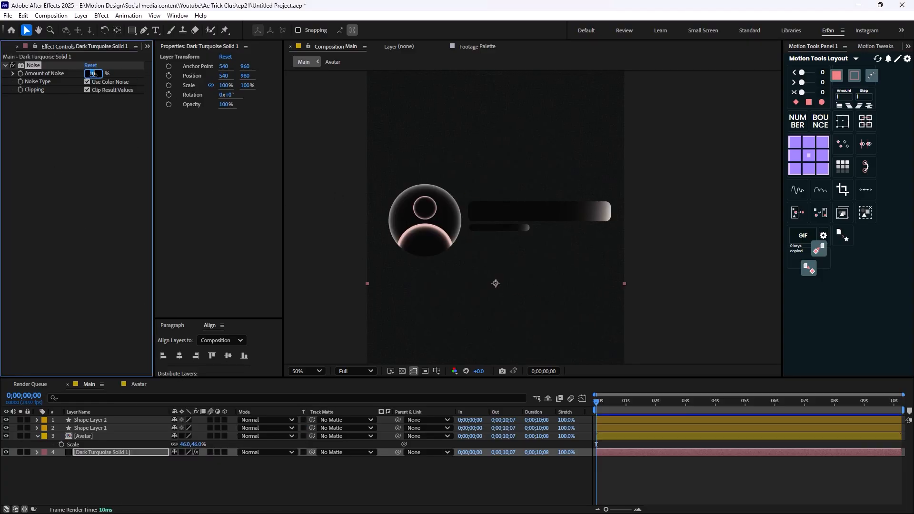
text(6)
key(Return)
click(353, 476)
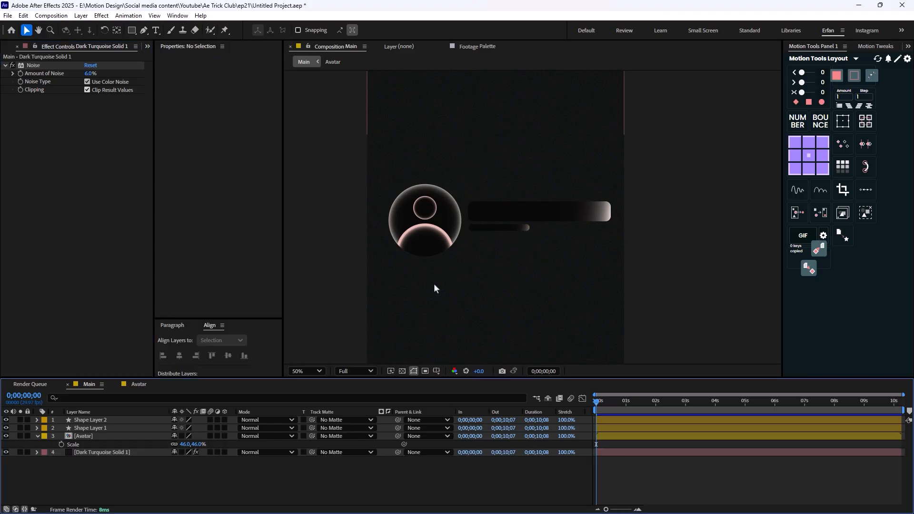
Add a text layer reading "Your Money" over the large bar beside the avatar
key(comma)
key(comma)
click(90, 428)
shift+click(91, 419)
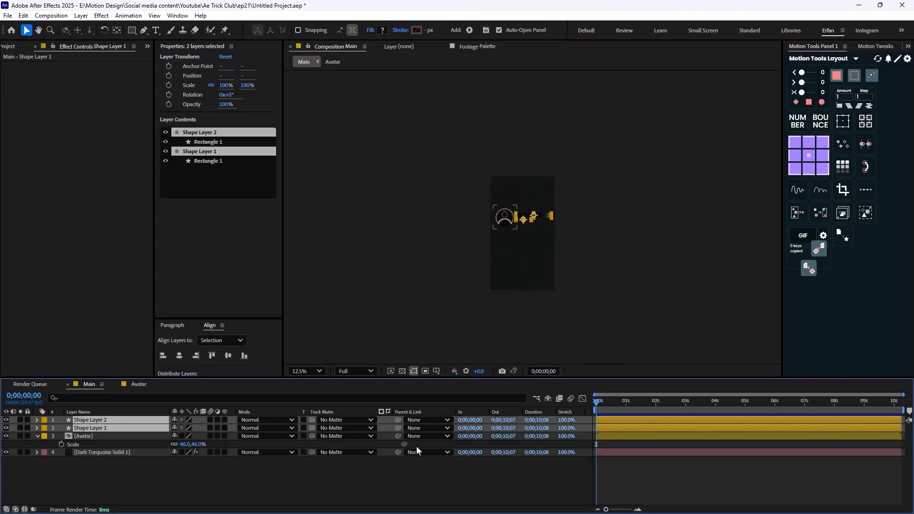
click(305, 360)
key(ctrl+t)
key(period)
key(period)
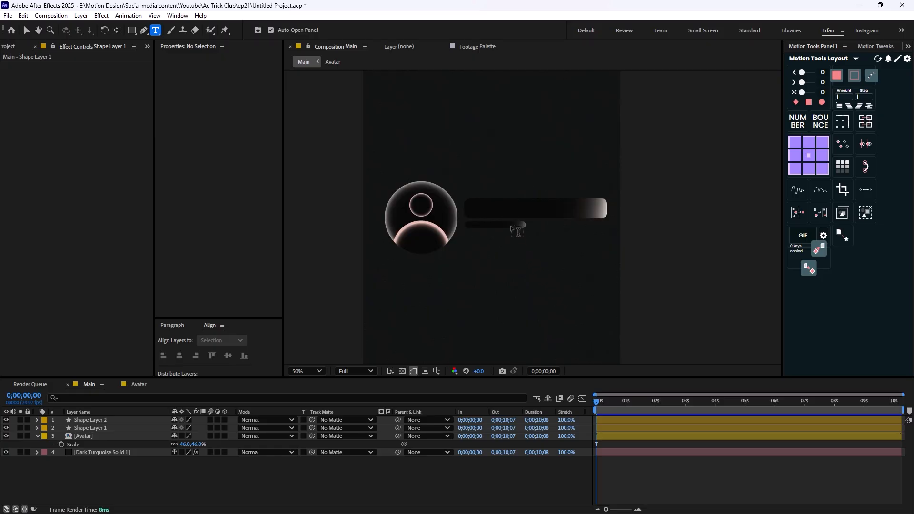
click(498, 211)
text(Your)
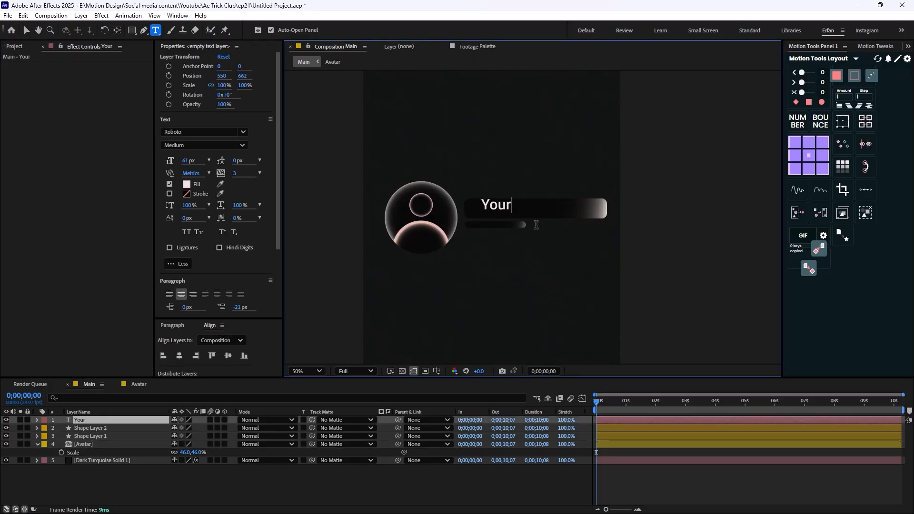
text( Money)
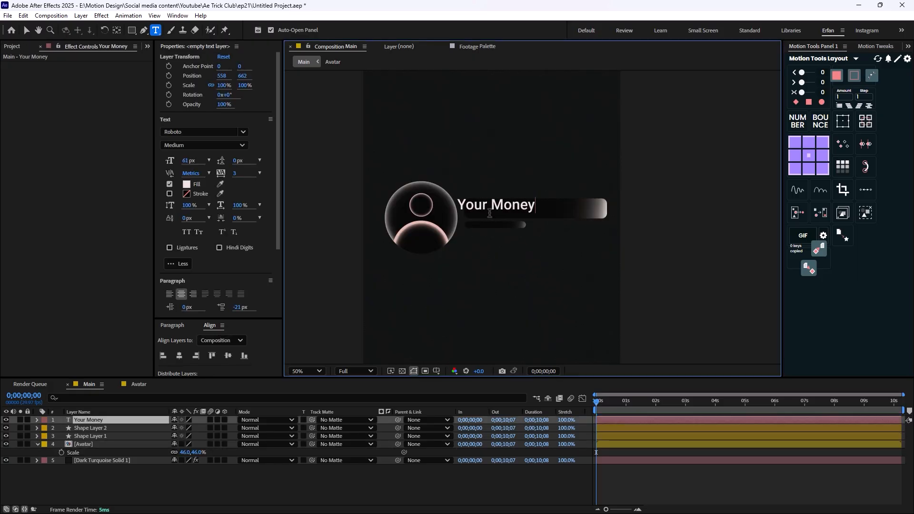
Move the "Your Money" text inside the large bar, near its left end and vertically centred
click(26, 30)
key(period)
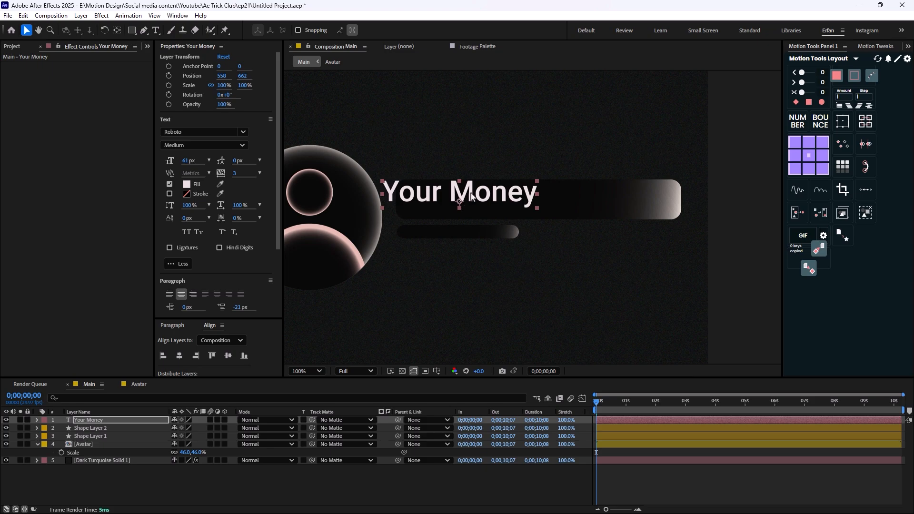
drag(472, 197, 494, 200)
key(comma)
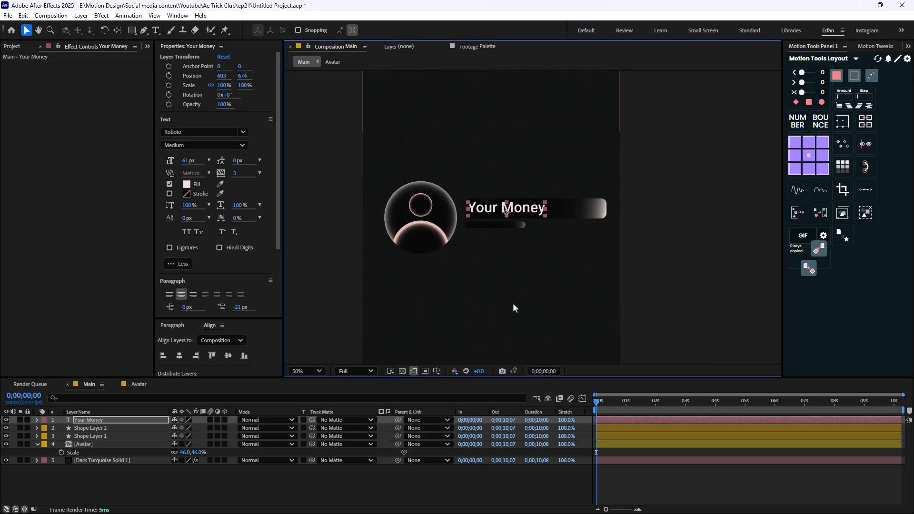
Pre-compose the "Your Money" text and both bar shape layers into a composition named Line
key(comma)
shift+click(108, 436)
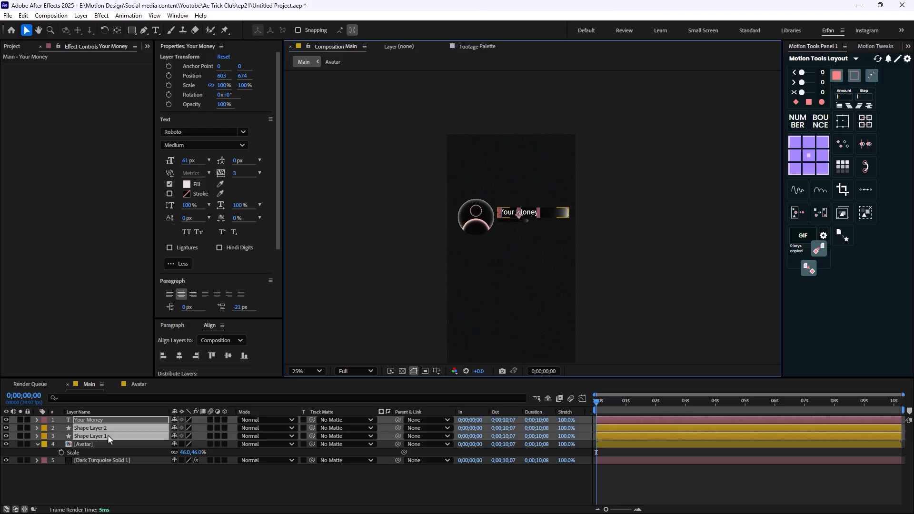
key(ctrl+shift+c)
text(Line)
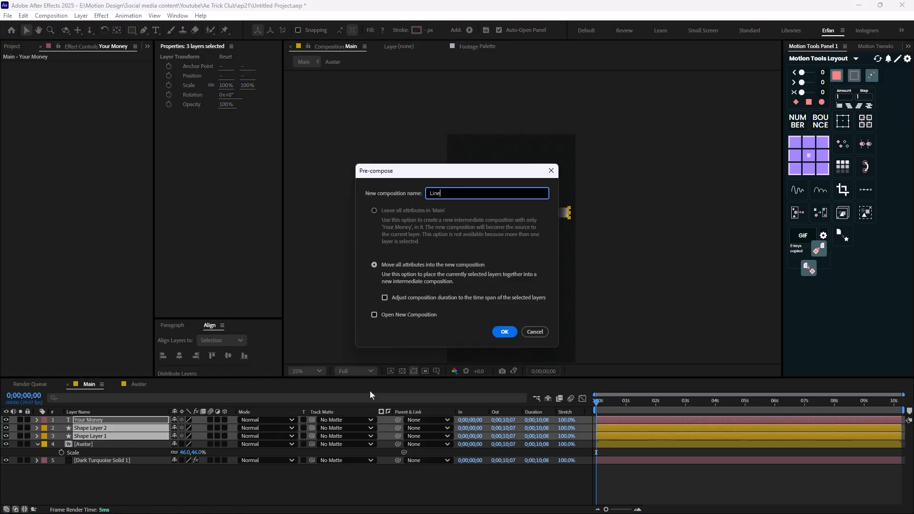
key(Return)
Open the Line composition and crop it to a region of interest drawn around the text and both bars
double_click(81, 422)
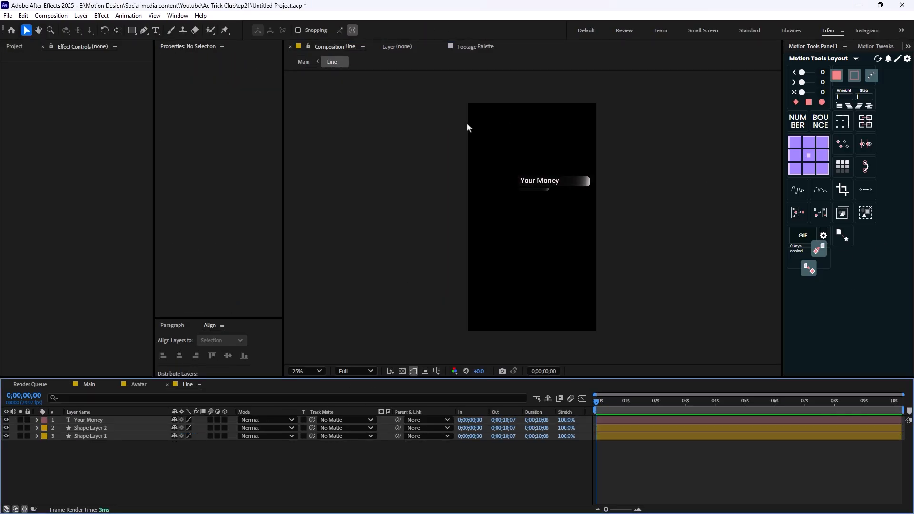
click(425, 371)
drag(493, 155, 596, 203)
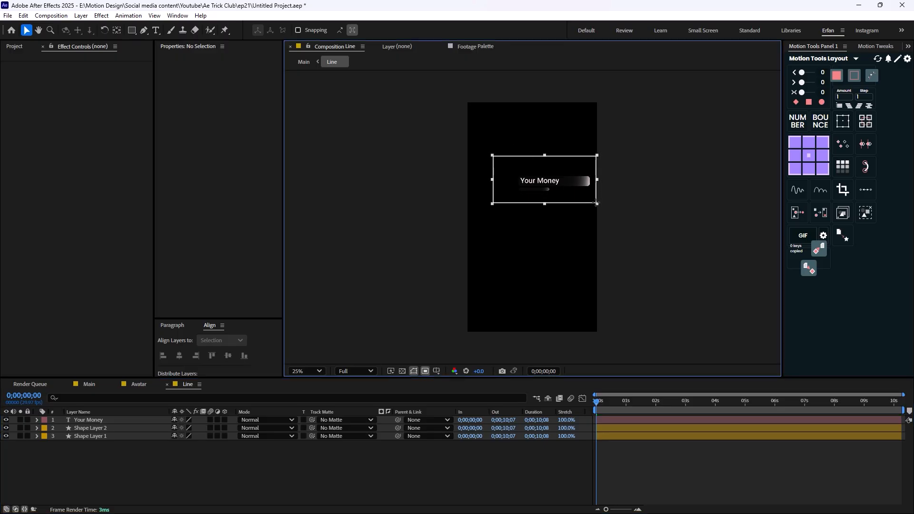
click(56, 17)
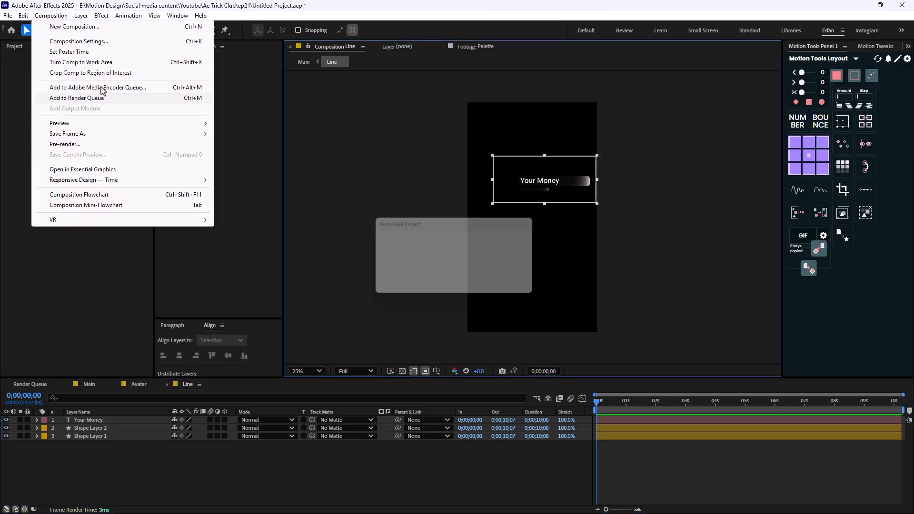
click(50, 15)
click(83, 70)
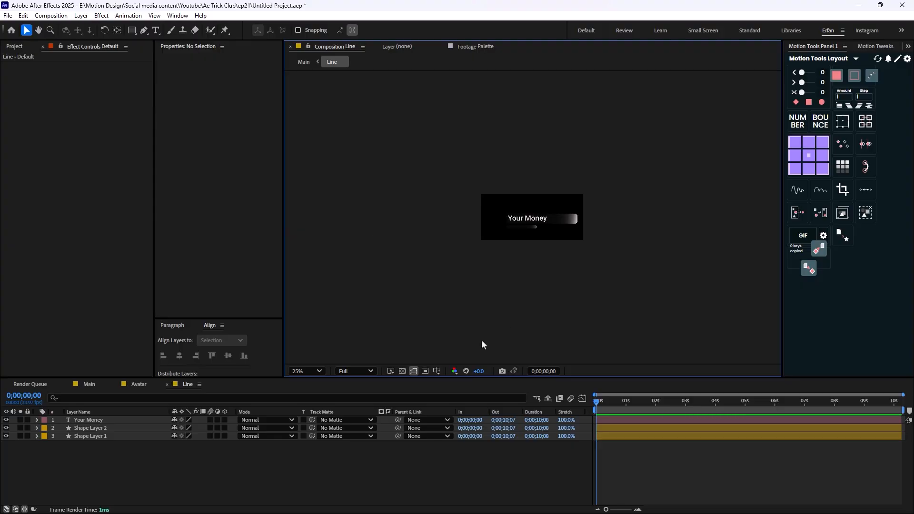
Back in the Main composition, reposition the Line layer so its bars sit directly beside the avatar
click(139, 384)
click(89, 384)
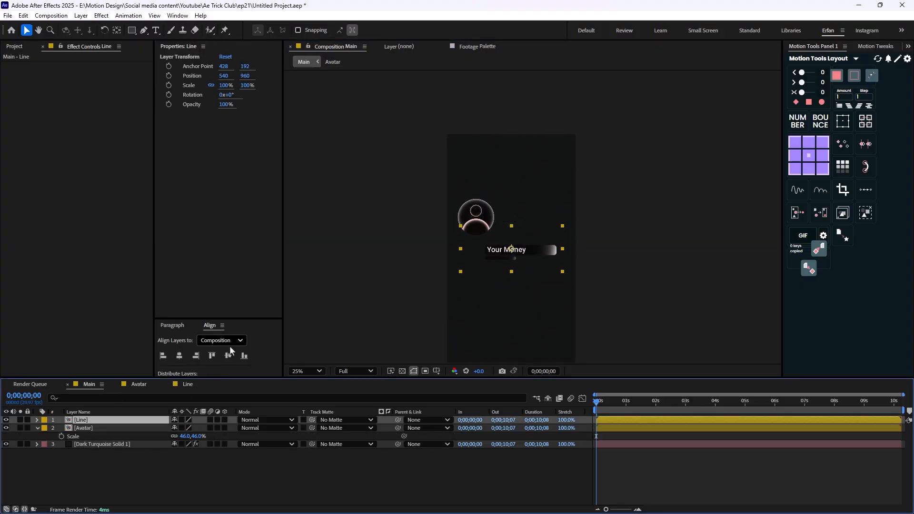
drag(532, 267, 538, 224)
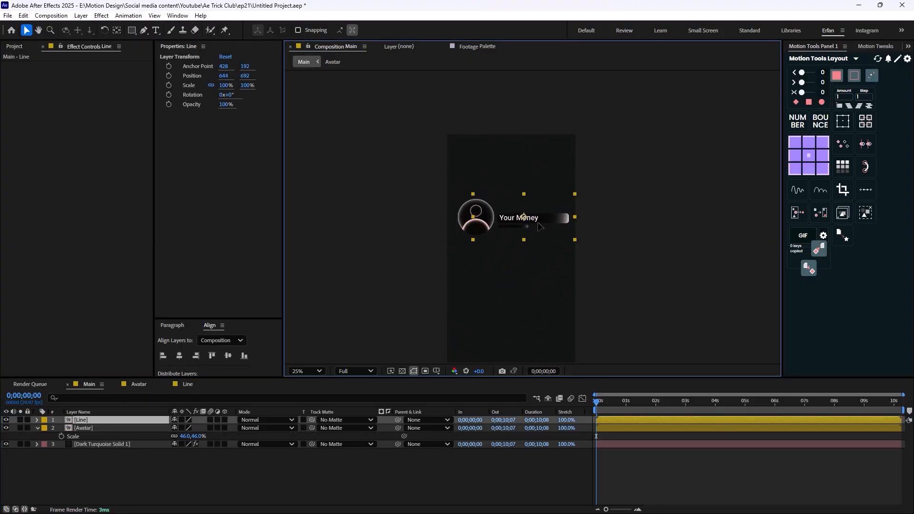
click(336, 475)
Draw a rectangle about 936 × 636 px with roundness 15 below the profile row and centre its anchor point
drag(471, 278, 424, 220)
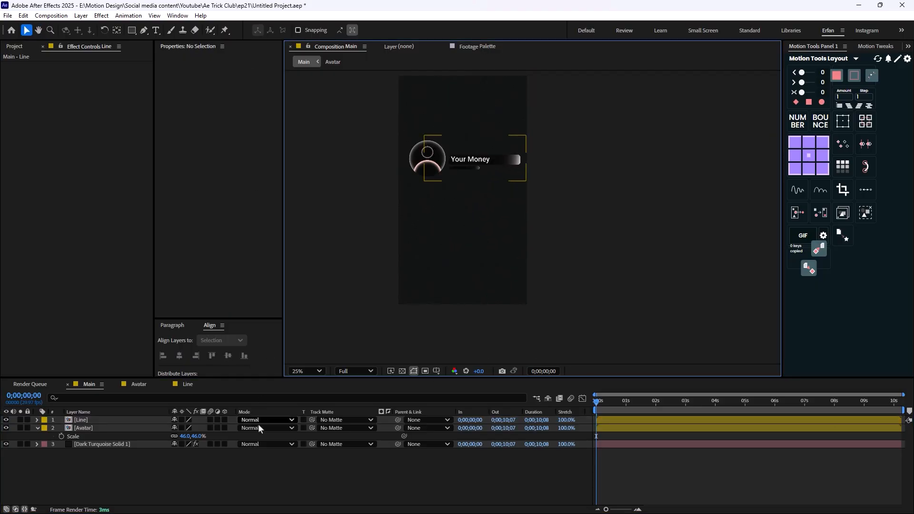
click(274, 464)
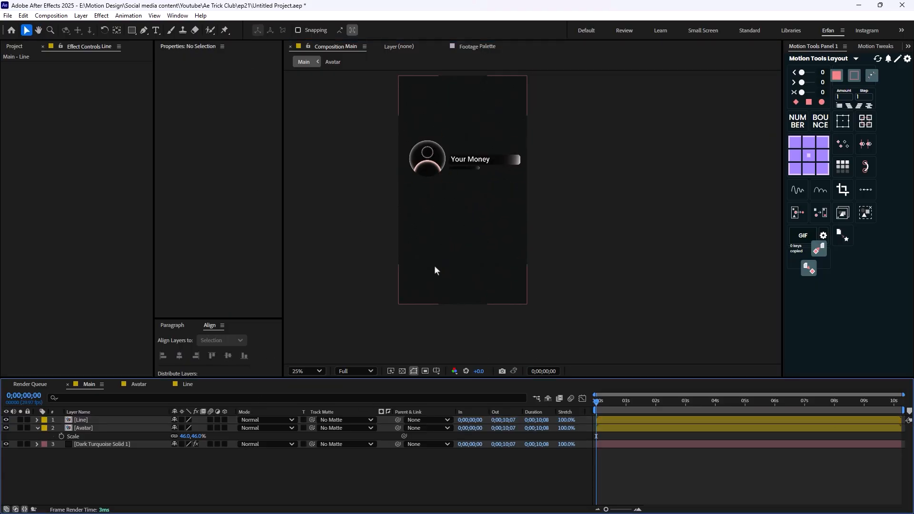
click(132, 31)
mouse_move(411, 190)
mouse_down()
mouse_move(516, 295)
mouse_move(522, 265)
mouse_up()
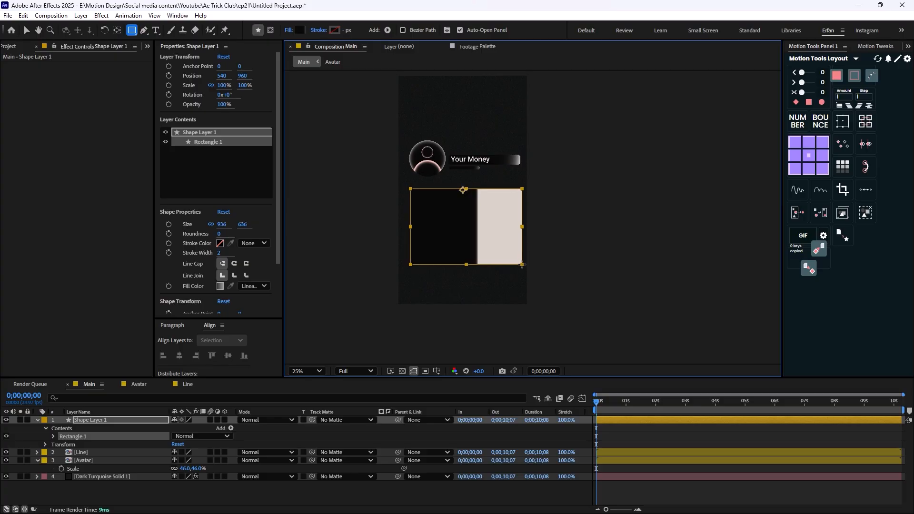
key(ctrl+alt+Home)
click(220, 234)
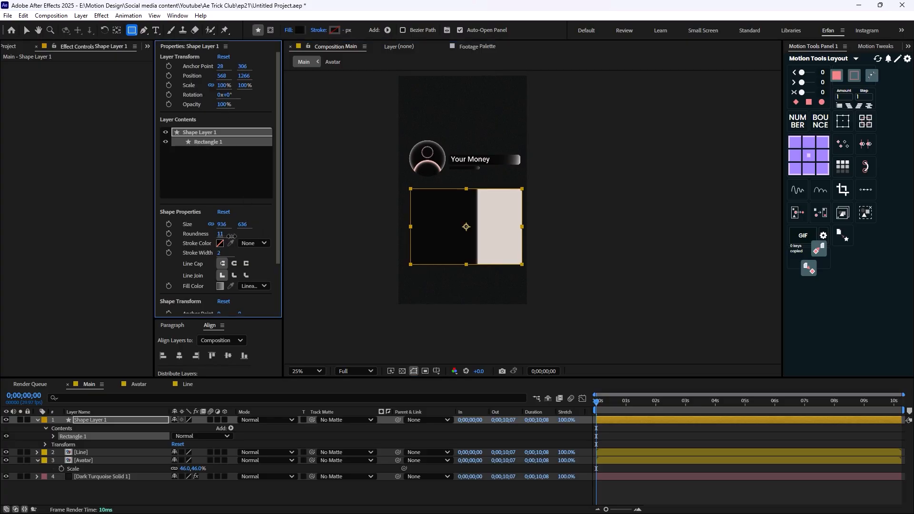
click(221, 235)
Refit the new rectangle's linear gradient to run from beside its lower-left corner to just outside its upper-right corner
key(v)
drag(478, 227, 518, 265)
drag(466, 227, 408, 189)
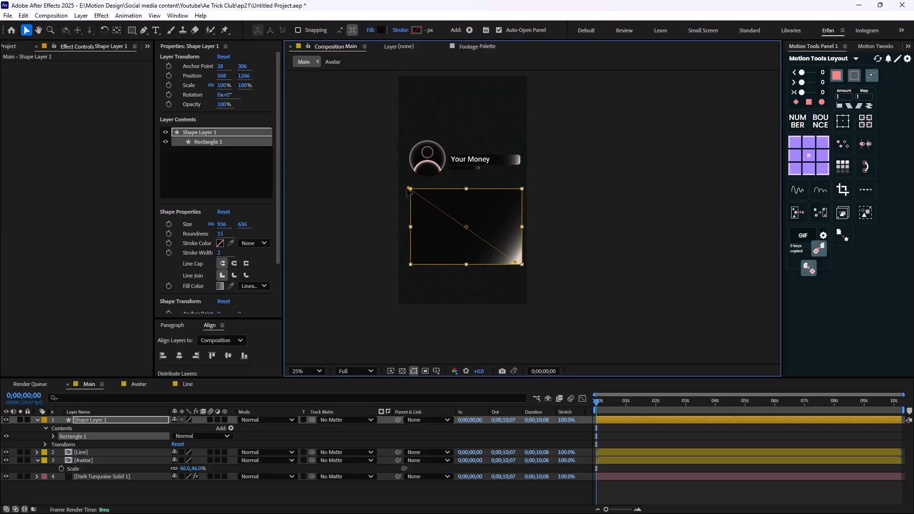
drag(515, 264, 527, 196)
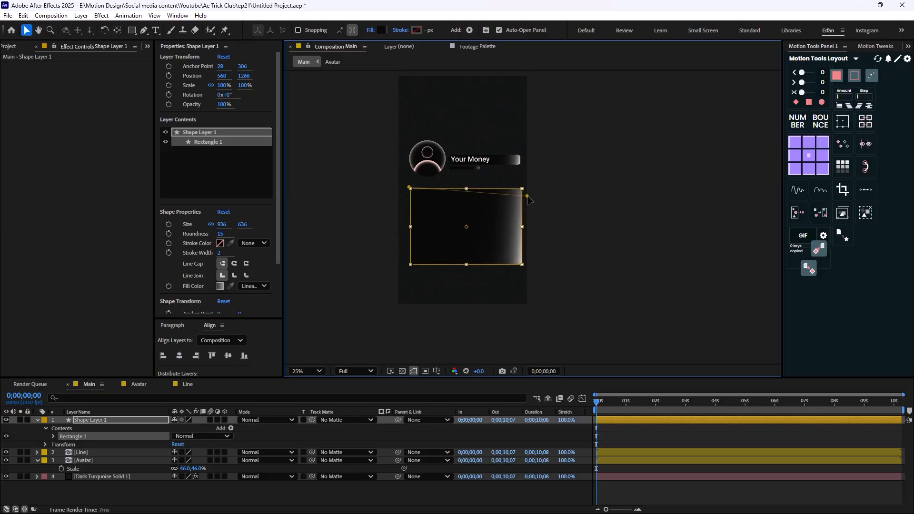
drag(410, 189, 403, 263)
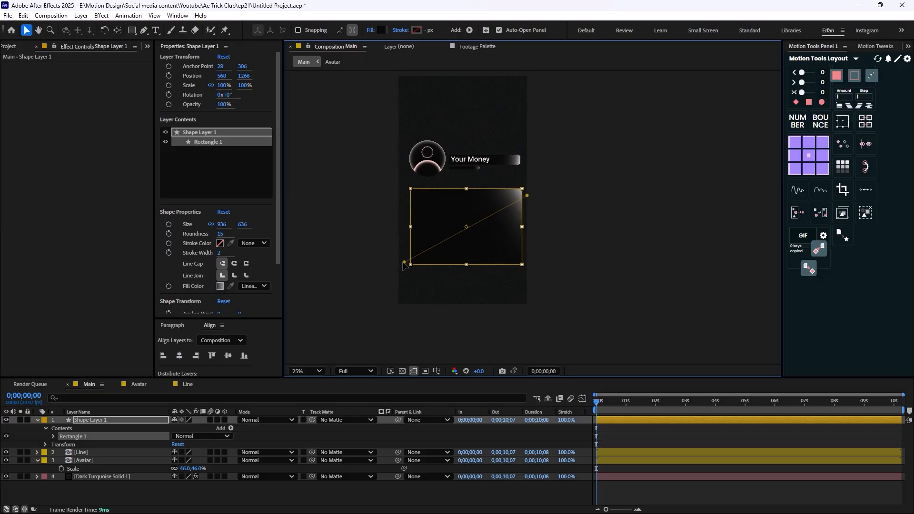
click(440, 497)
key(period)
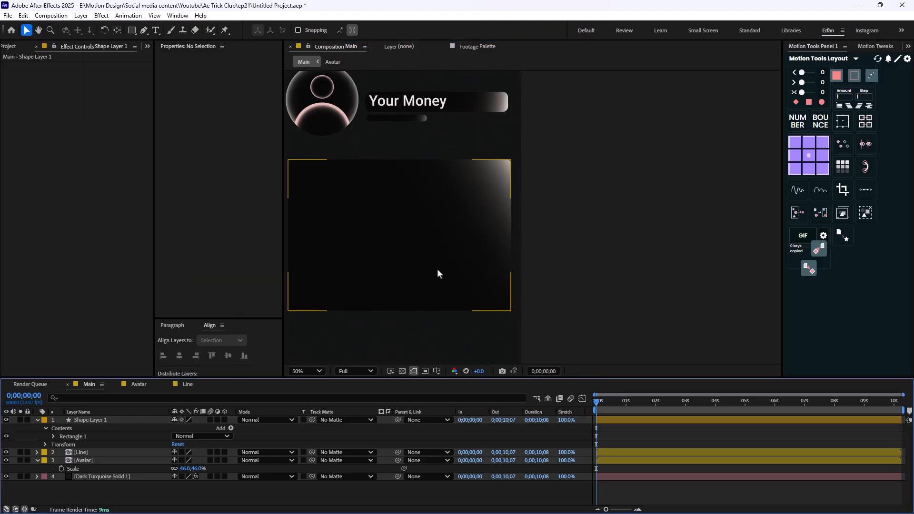
click(437, 269)
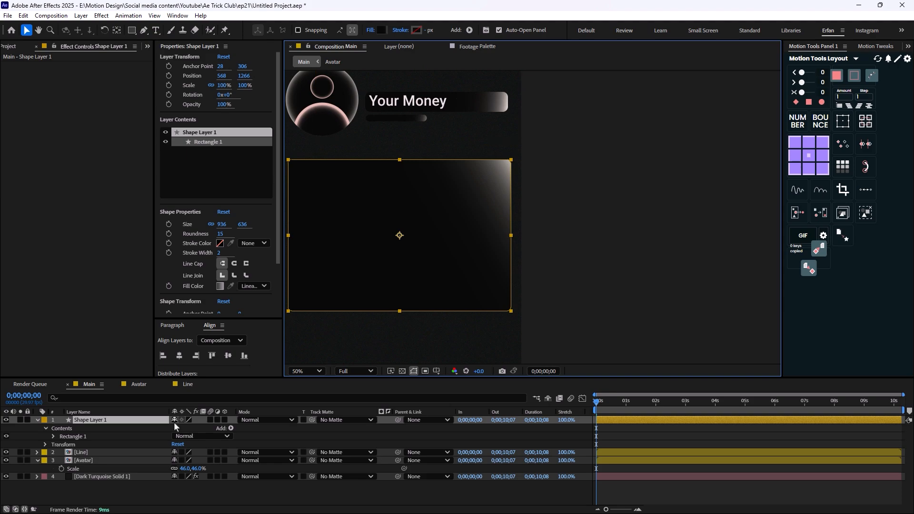
In the Line composition, give the small bar under the text a solid white 0.5 px stroke
double_click(87, 451)
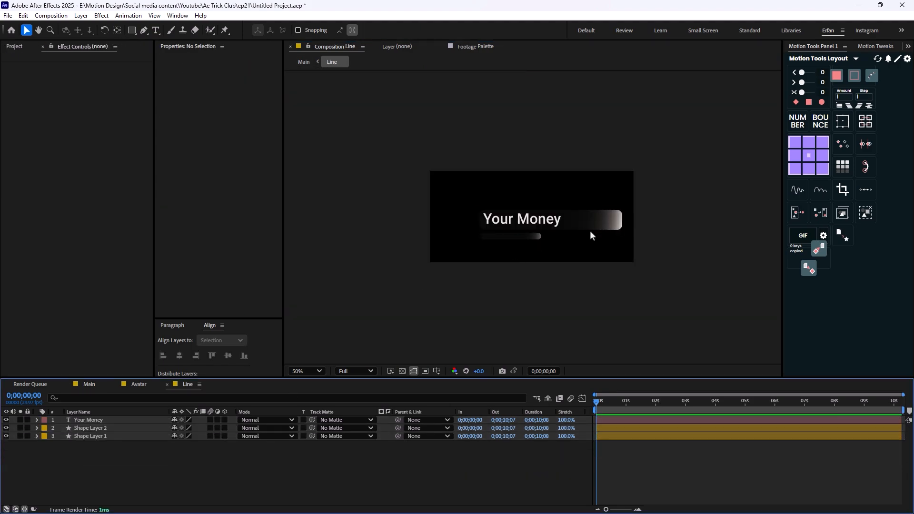
scroll(589, 233, up, 4)
scroll(579, 251, down, 2)
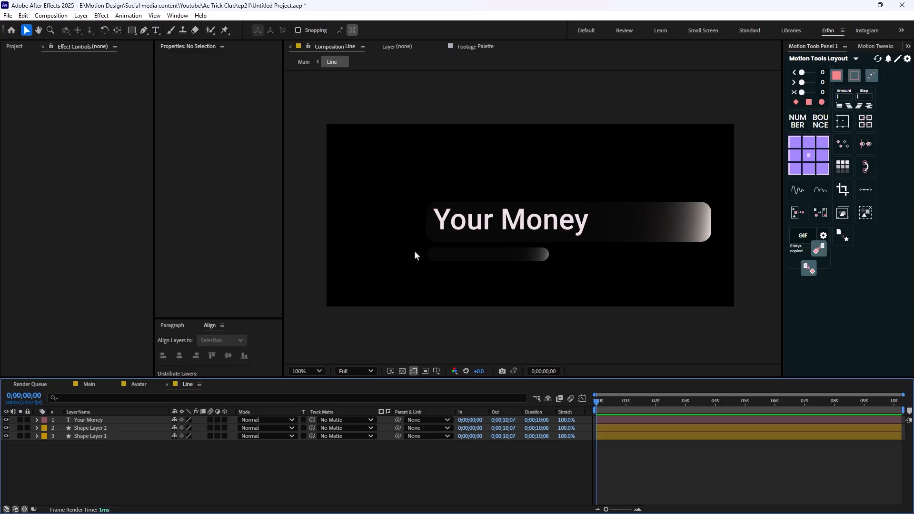
click(96, 430)
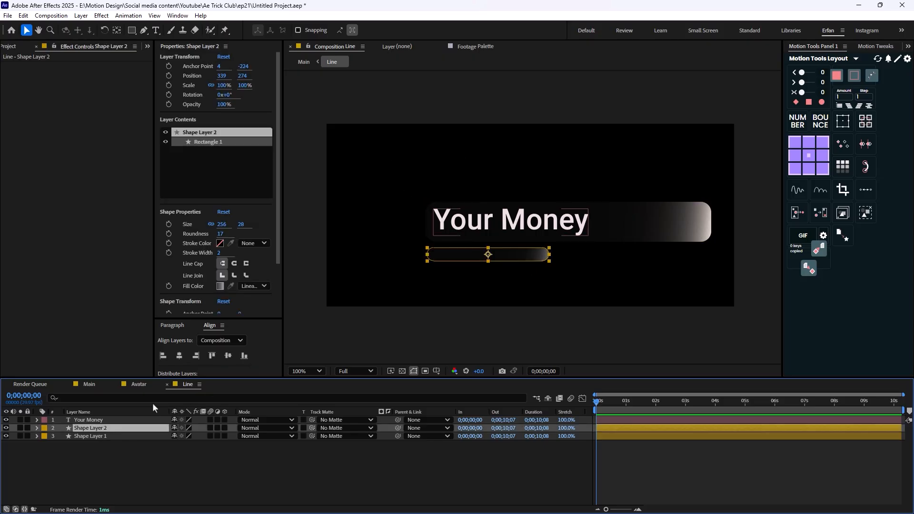
click(427, 30)
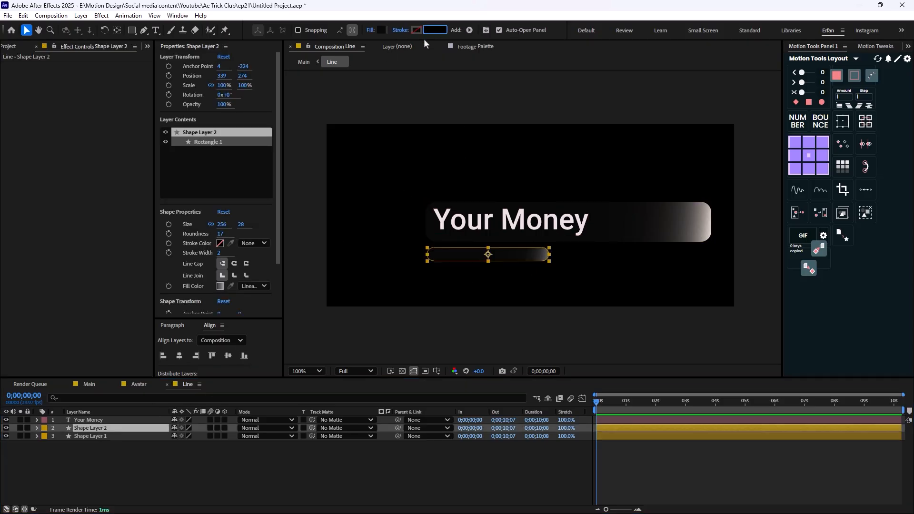
text(0.5)
key(Return)
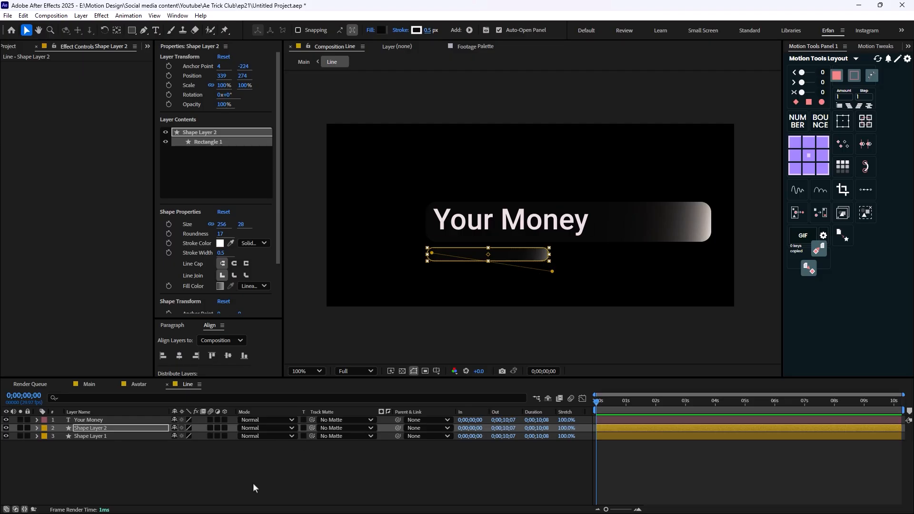
click(494, 326)
key(period)
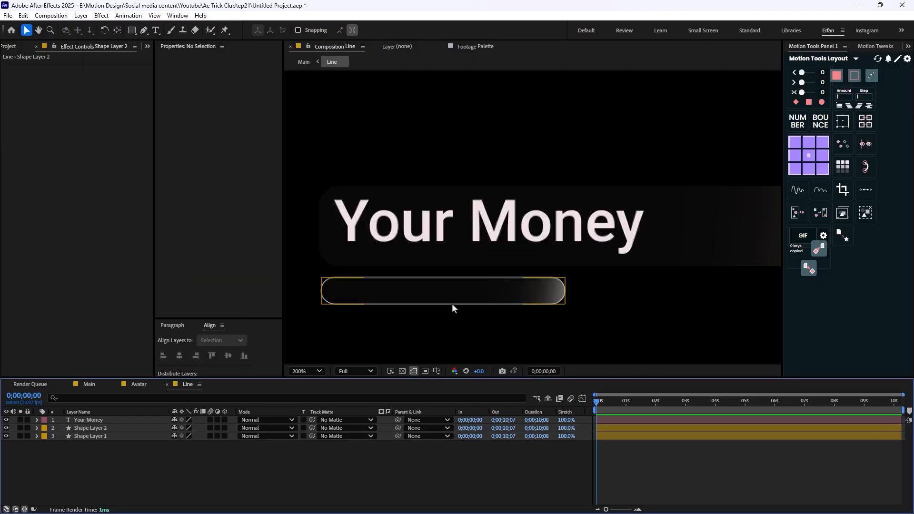
Give the large bar behind the "Your Money" text a solid white 0.3 px stroke
click(100, 434)
click(103, 429)
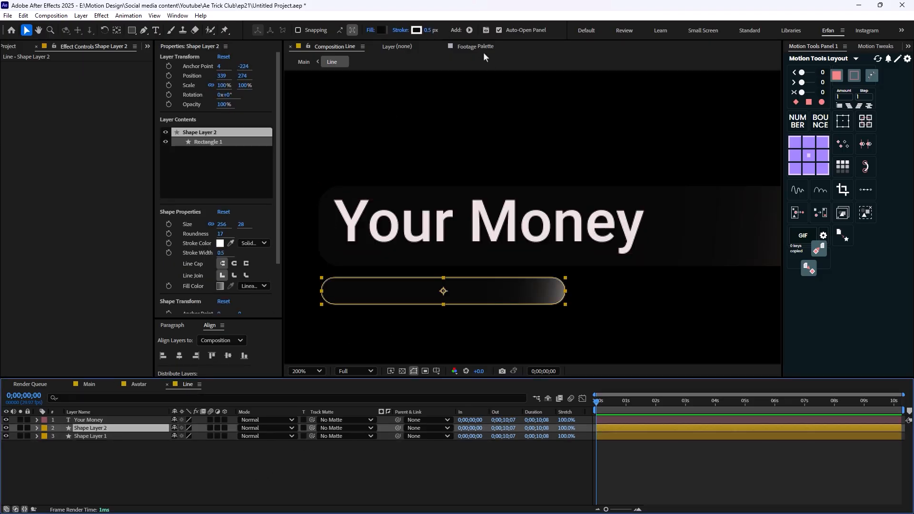
click(107, 435)
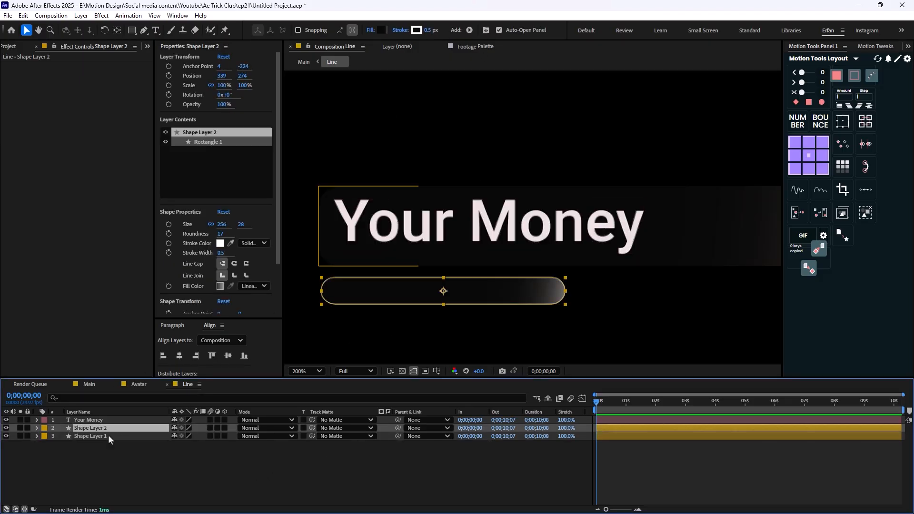
click(429, 32)
text(0)
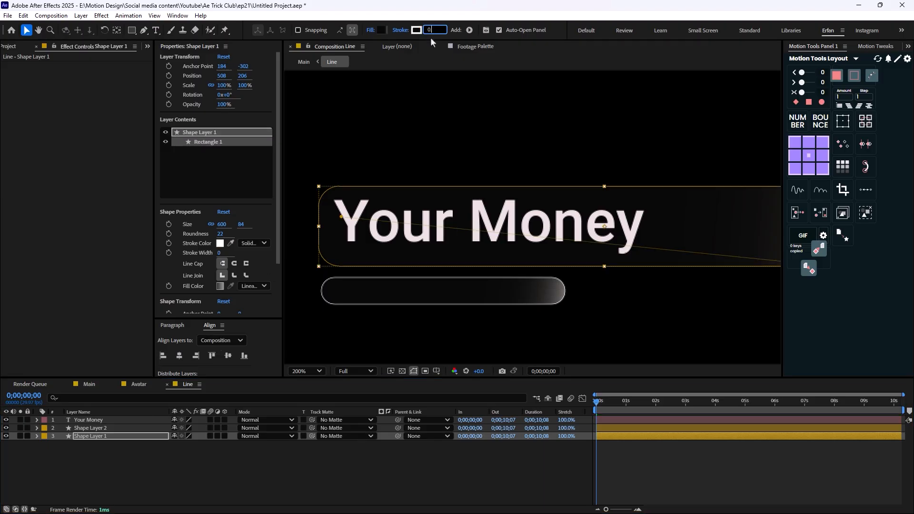
key(Return)
text(0.3)
click(298, 469)
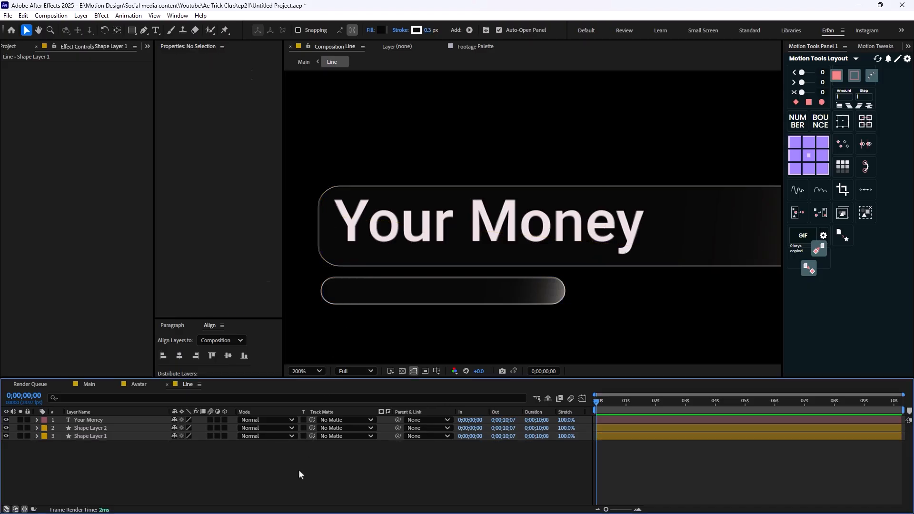
key(comma)
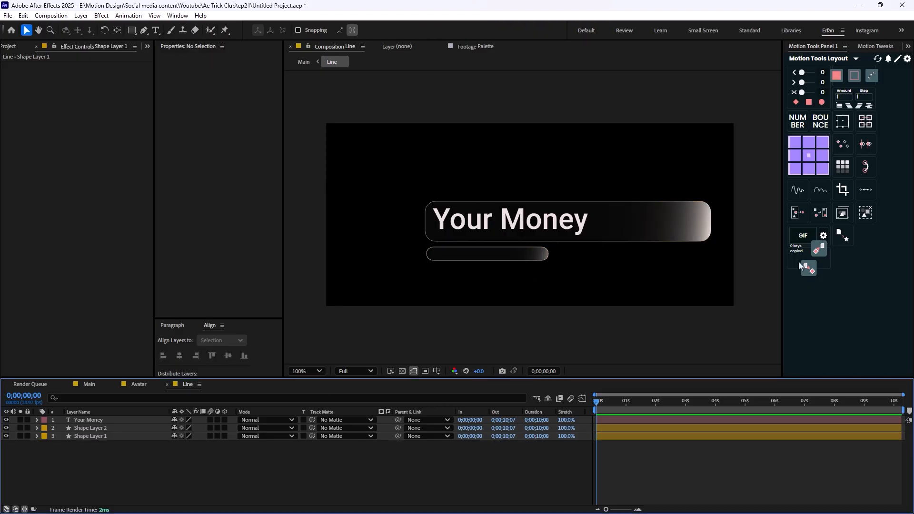
Back in the Main composition, add a solid white 0.3 px stroke to the large card below the profile row
click(138, 384)
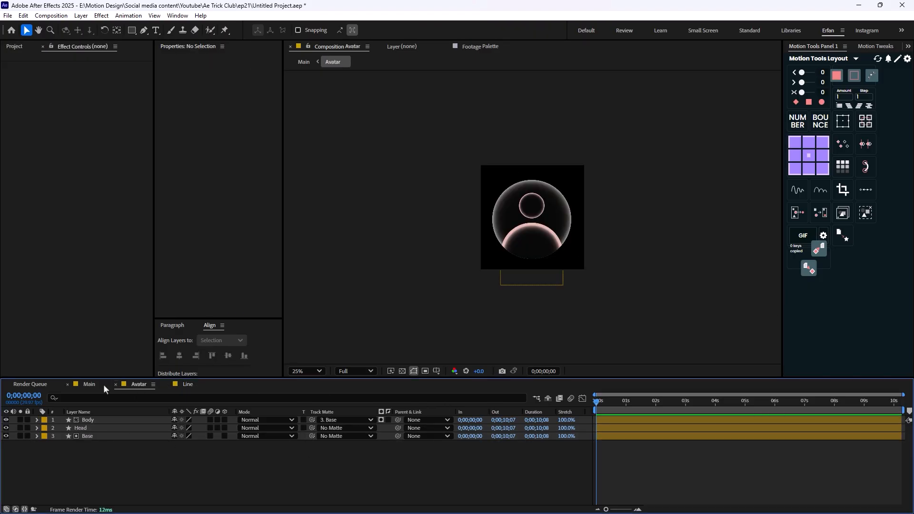
click(104, 384)
click(576, 184)
scroll(573, 184, up, 1)
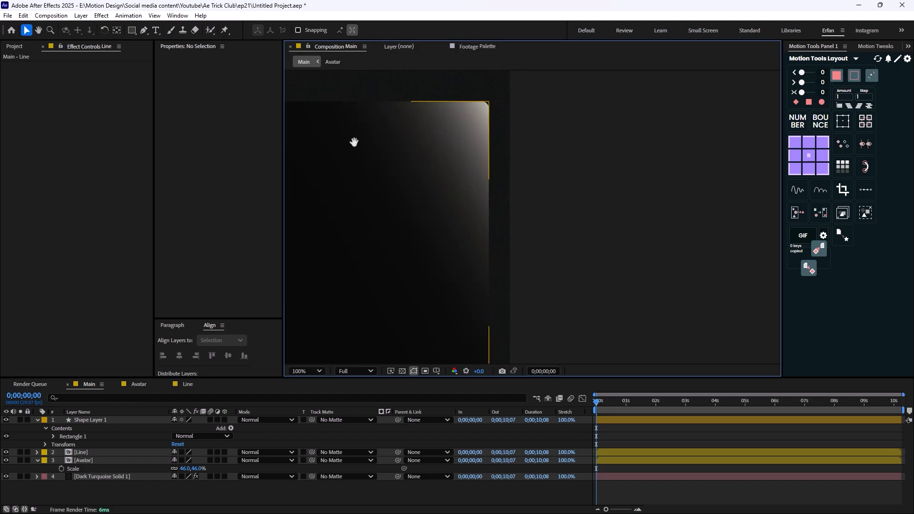
drag(353, 141, 579, 335)
scroll(575, 220, down, 1)
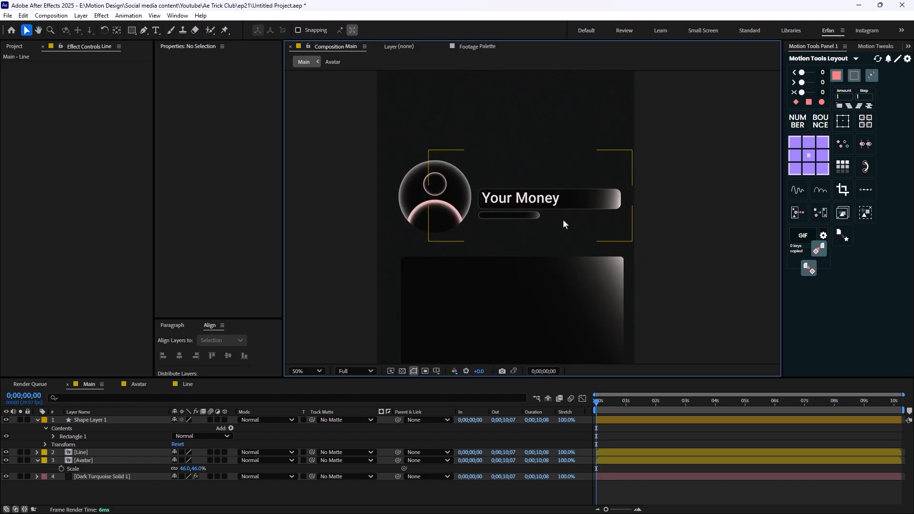
drag(506, 223, 497, 157)
click(507, 223)
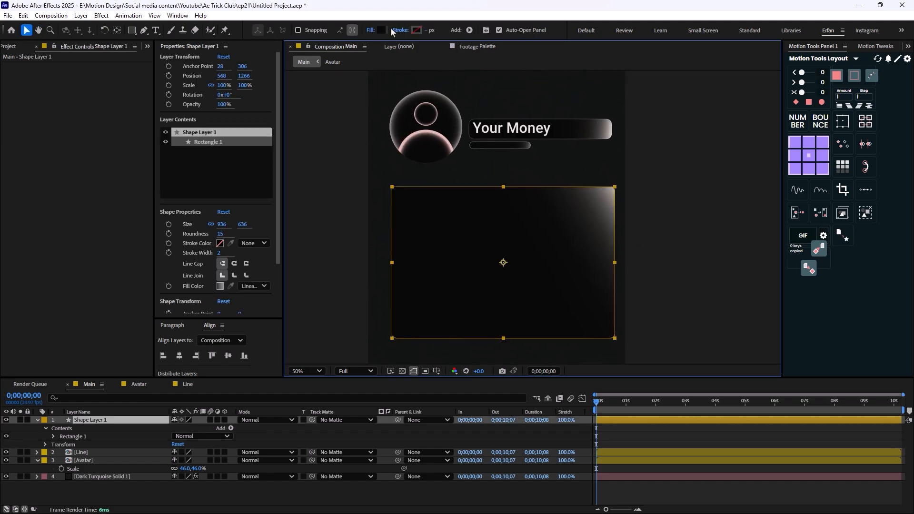
click(425, 31)
text(0.3)
key(Return)
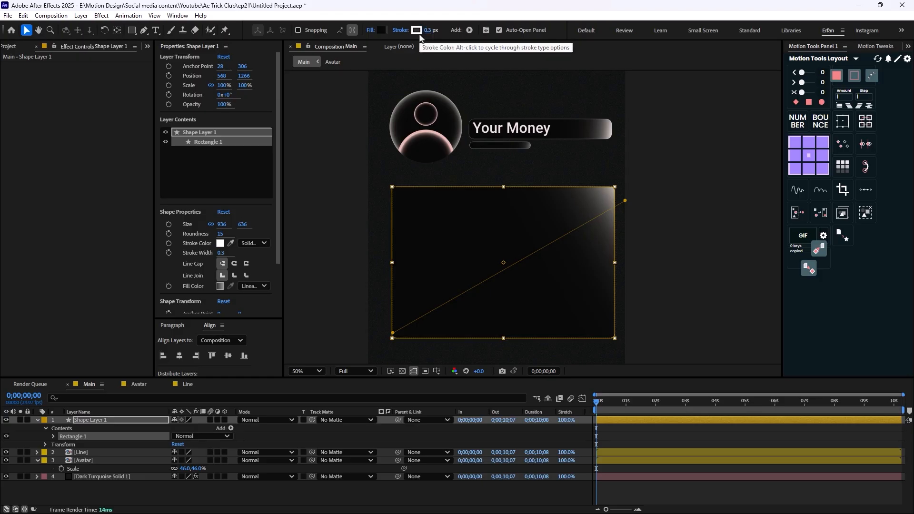
click(307, 490)
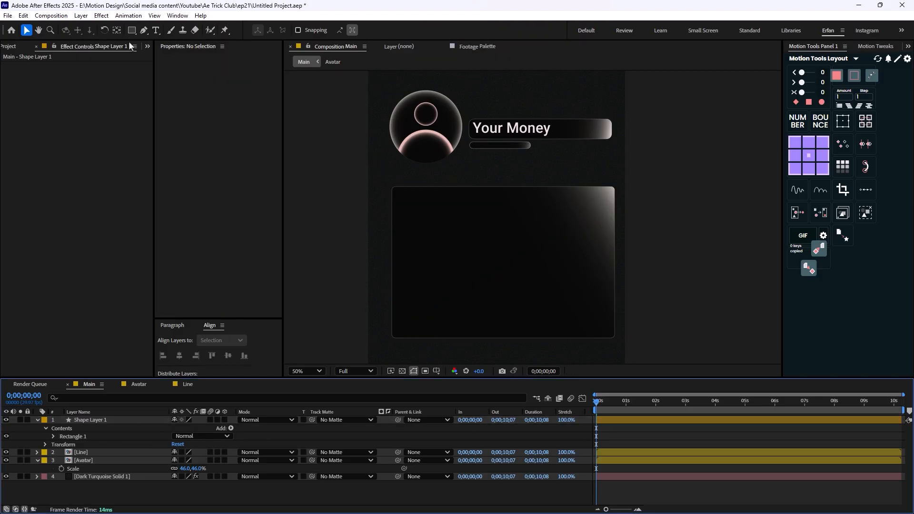
Draw a rectangle about 770 × 324 px inside the card and run its gradient from its upper-left corner to just outside its lower-right corner
key(q)
mouse_move(437, 235)
mouse_down()
mouse_move(598, 310)
mouse_move(561, 310)
mouse_move(592, 305)
mouse_move(592, 317)
mouse_up()
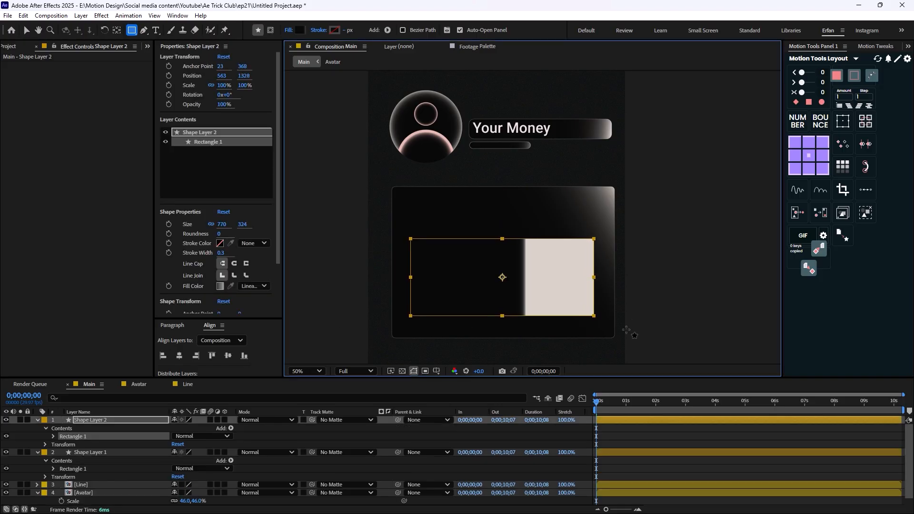
key(v)
drag(524, 276, 593, 310)
drag(502, 277, 409, 237)
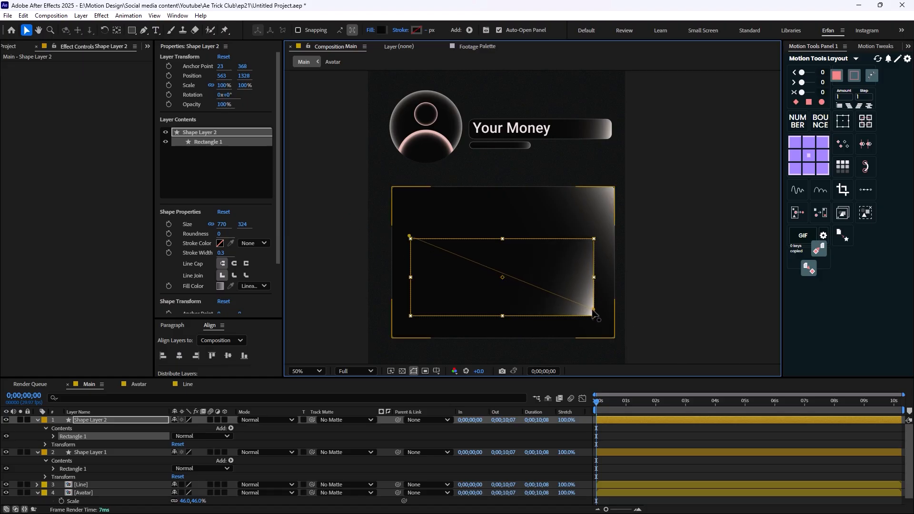
drag(593, 310, 600, 327)
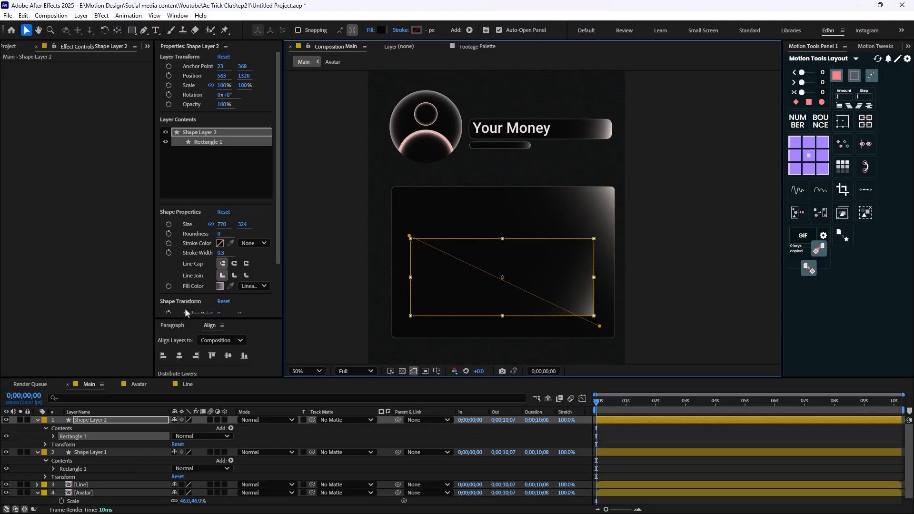
Set the inner rectangle's roundness to 15 and give it a solid white 0.5 px stroke
click(133, 421)
click(220, 234)
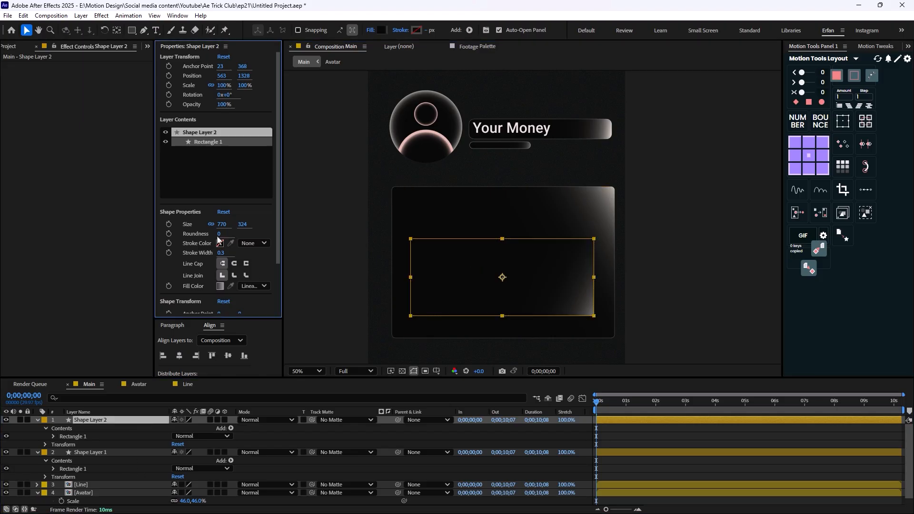
key(Return)
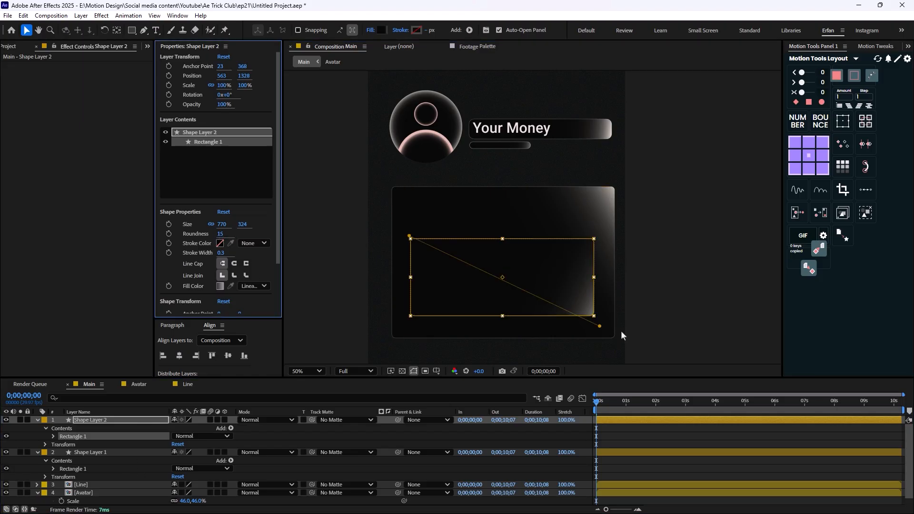
click(684, 255)
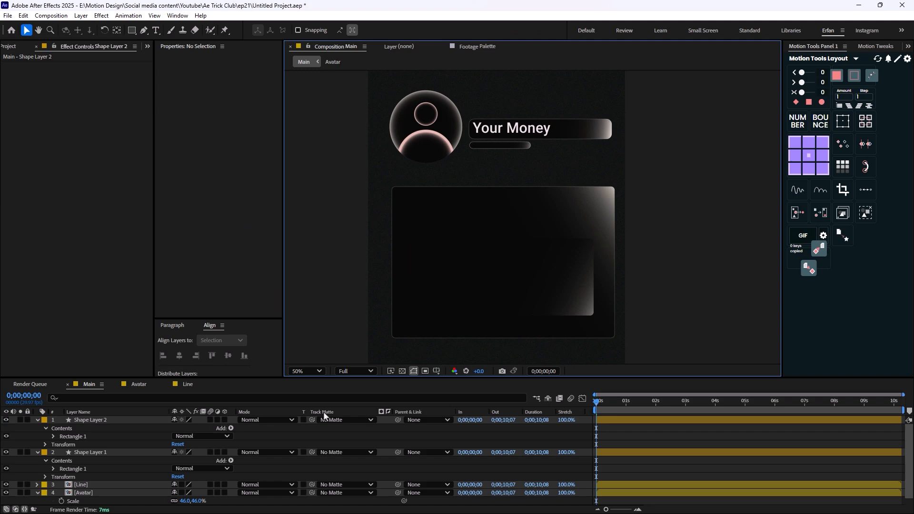
click(95, 421)
click(425, 30)
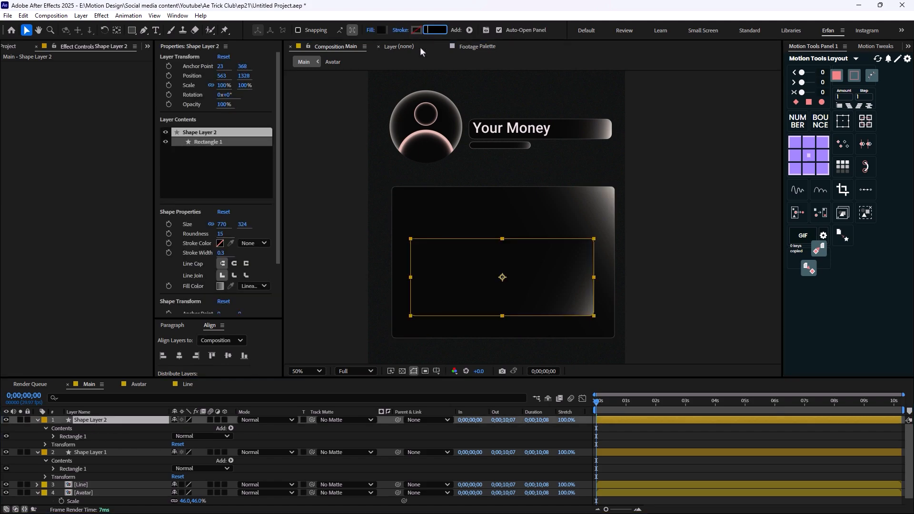
click(709, 356)
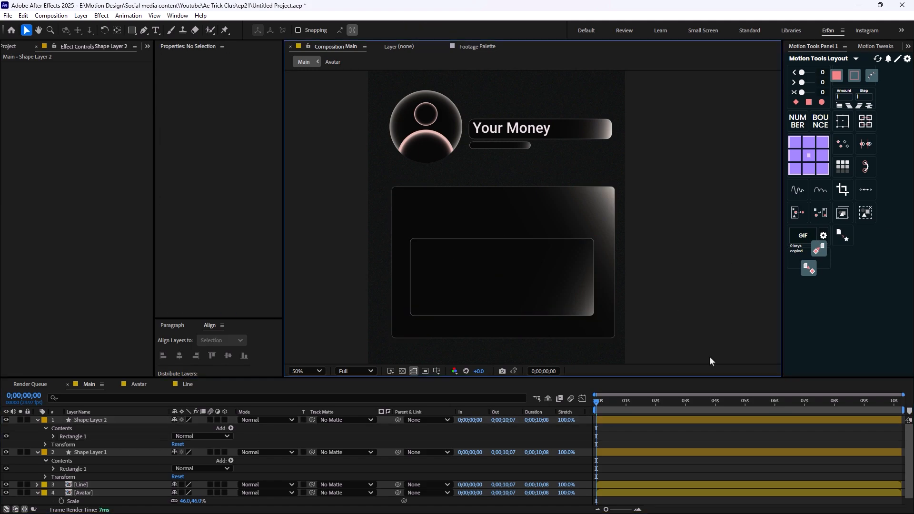
Unlink the inner rectangle's size dimensions and set its height to 360 px
click(444, 296)
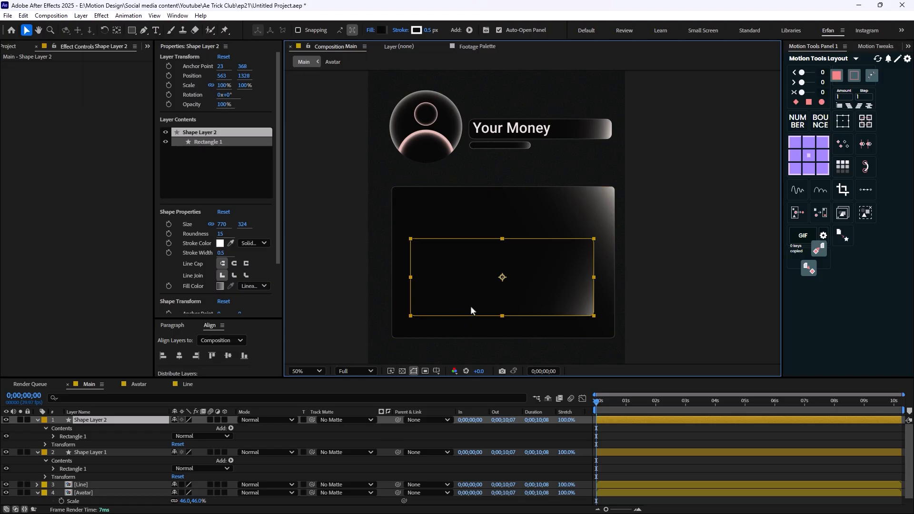
click(210, 224)
drag(243, 224, 259, 224)
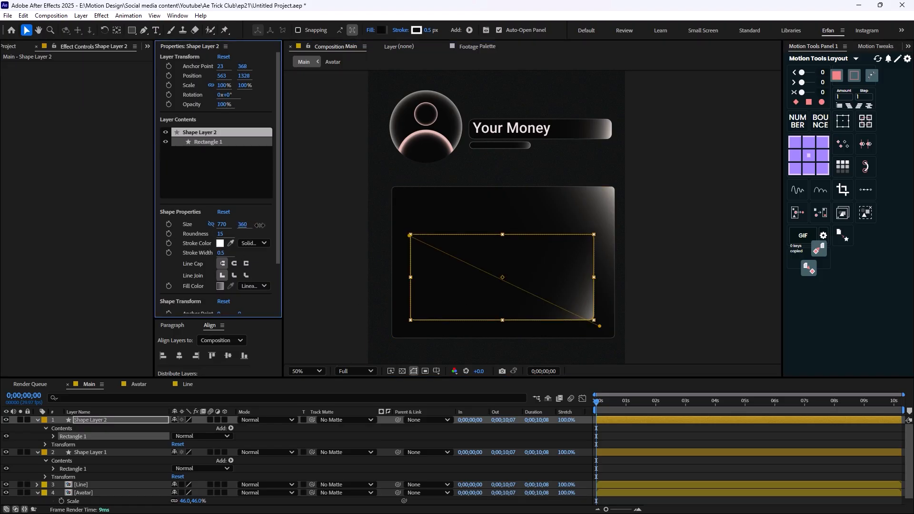
click(632, 262)
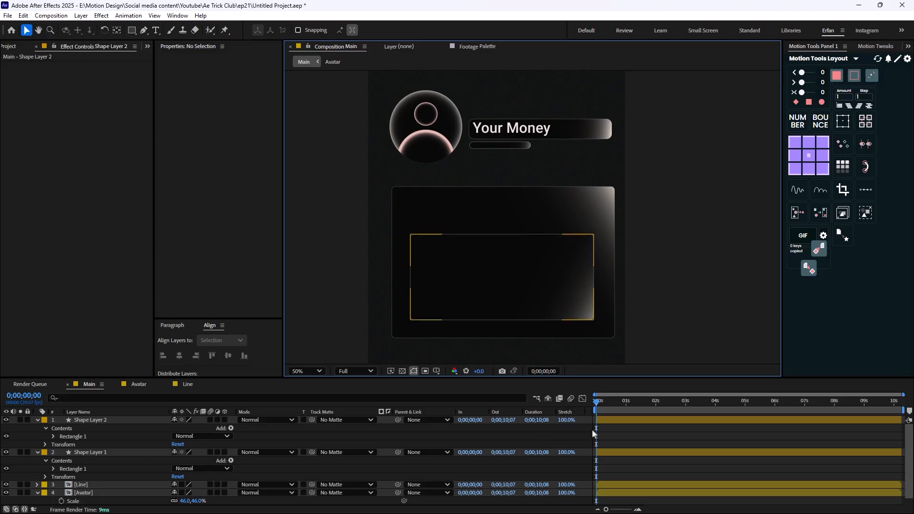
Collapse the properties of both shape layers and rename the large card's layer to "Base"
click(38, 422)
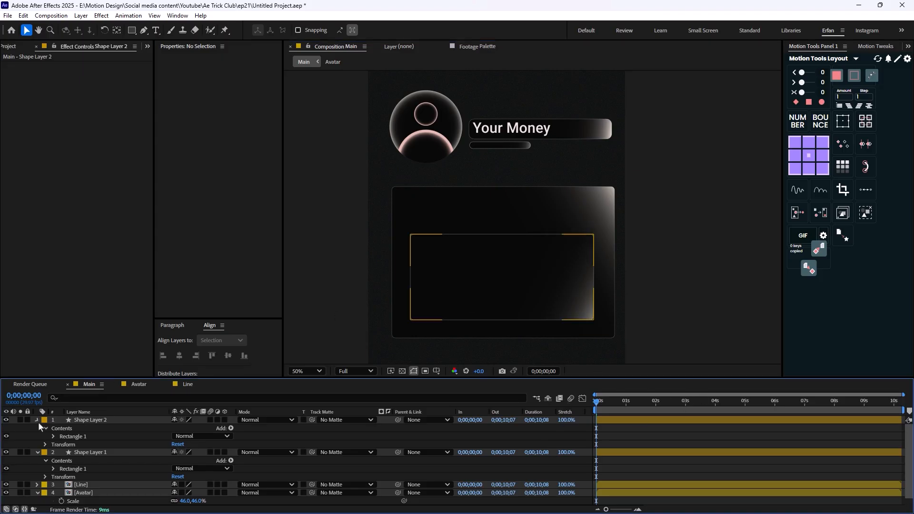
click(38, 420)
click(38, 422)
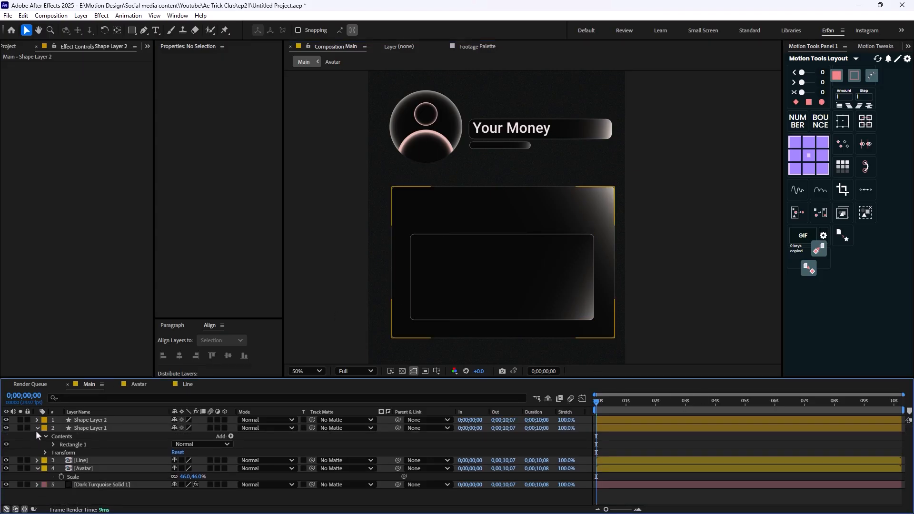
click(37, 428)
click(81, 421)
click(85, 428)
key(Return)
text(Base)
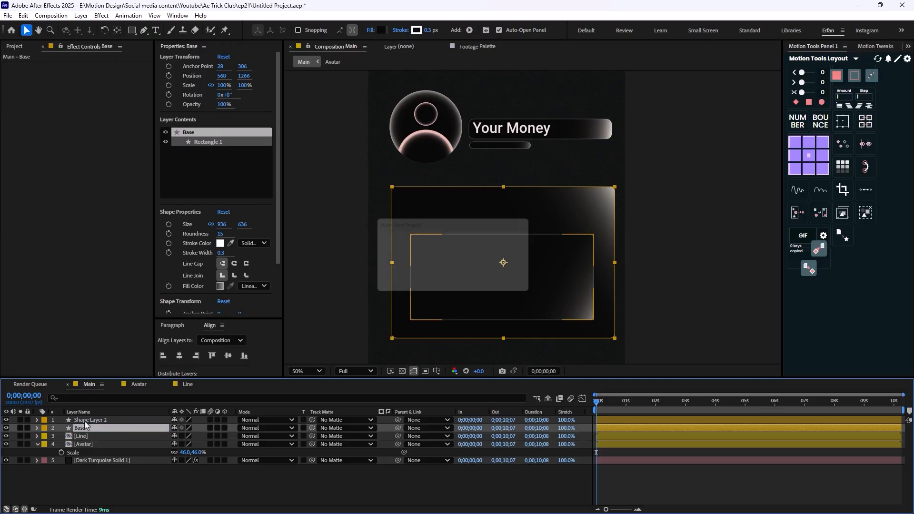
key(Return)
Rename the inner rectangle's layer to "Chart Base" and leave no layer selected
click(92, 420)
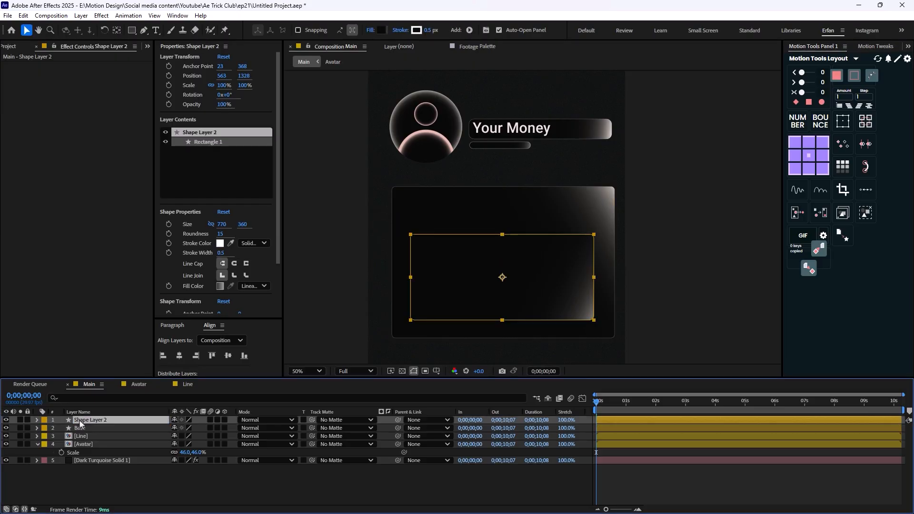
key(Return)
text(Chart B)
text(ase)
key(Return)
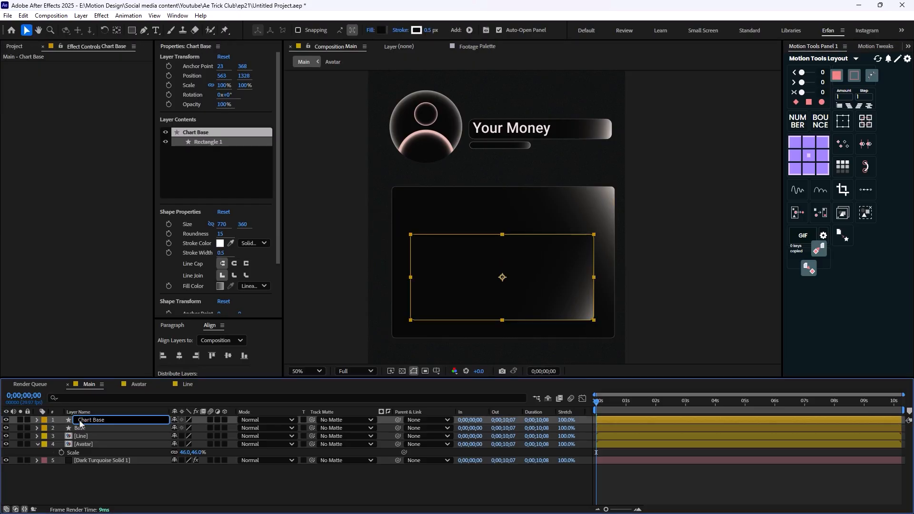
click(175, 493)
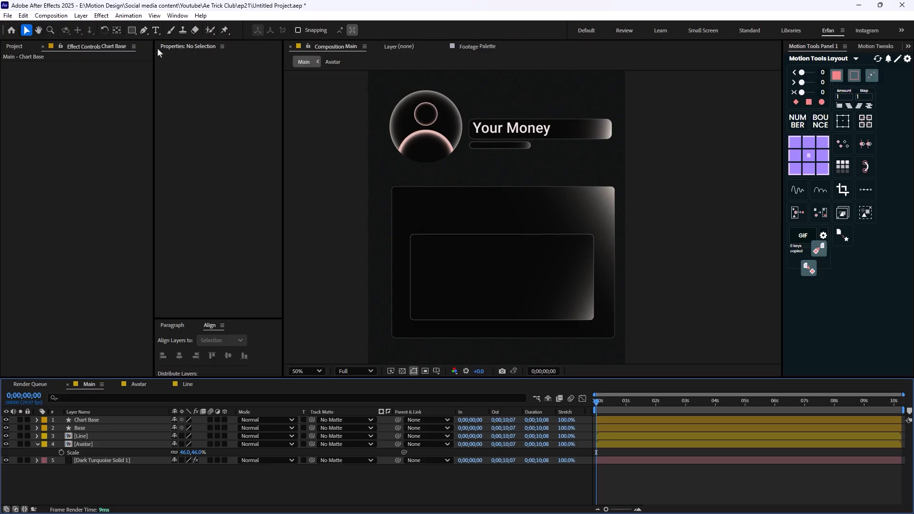
Set up the Pen tool with no fill and a white 6 px stroke
key(g)
click(300, 30)
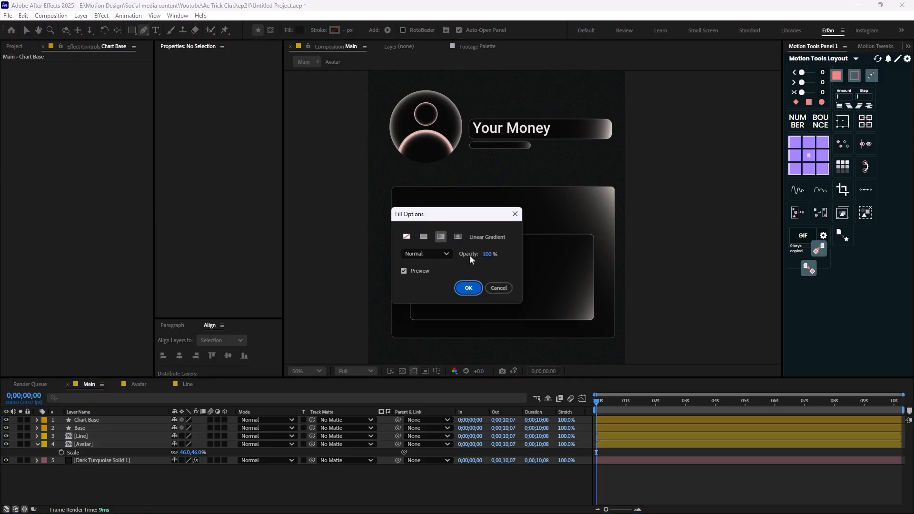
click(407, 237)
click(468, 288)
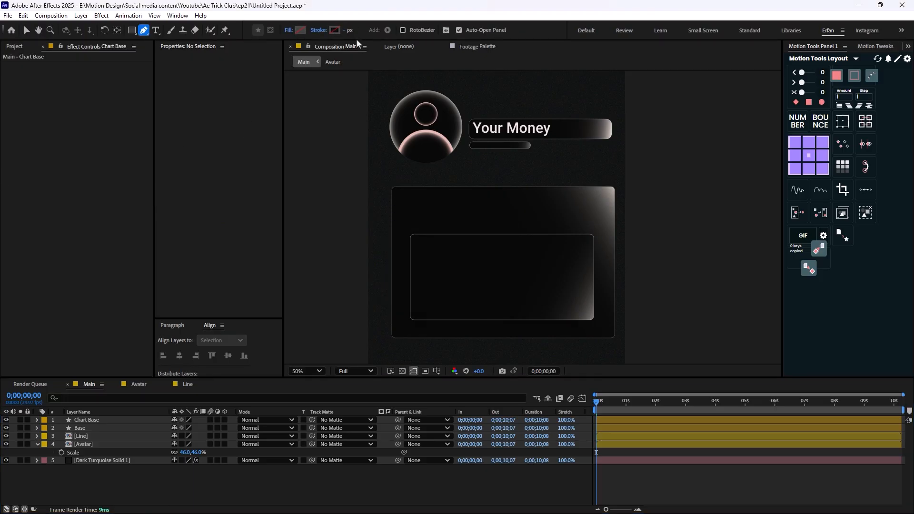
click(348, 33)
text(6)
key(Return)
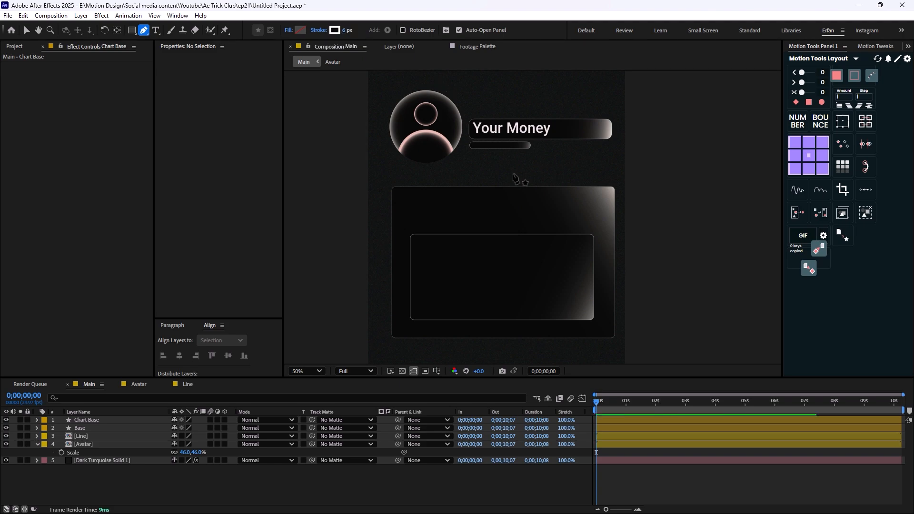
Draw an open four-point zigzag line from the left edge to the right edge of the inner chart panel
click(410, 294)
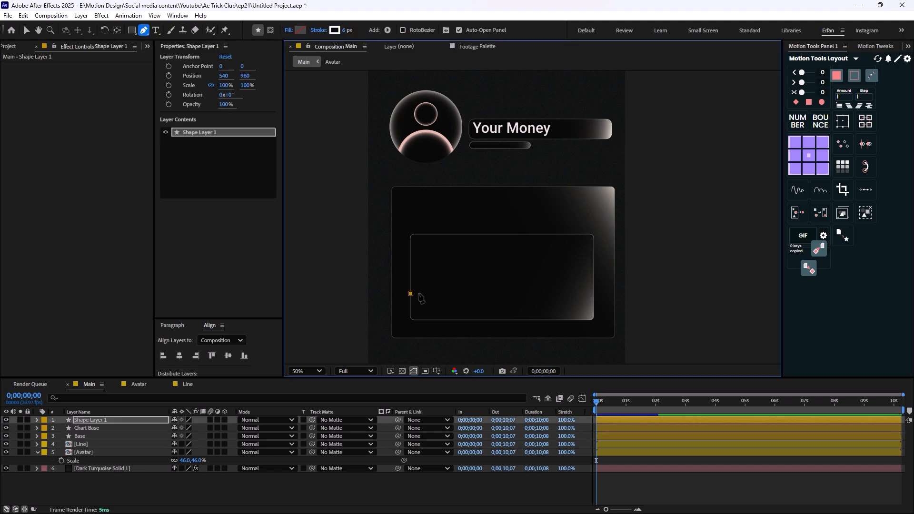
click(467, 249)
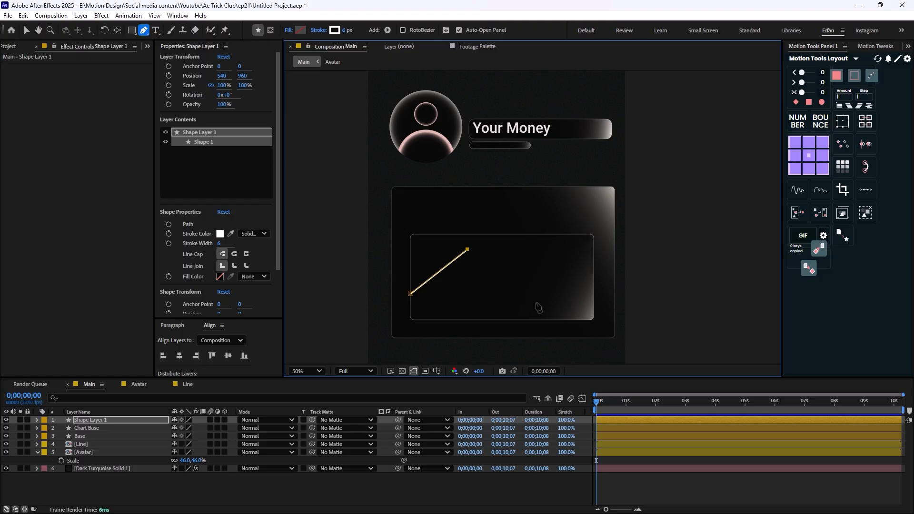
click(530, 286)
click(593, 256)
scroll(455, 340, up, 1)
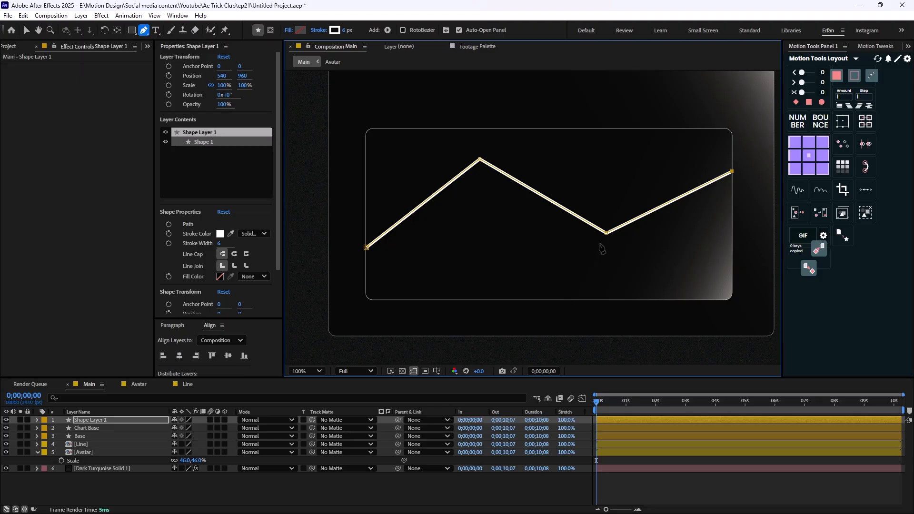
key(v)
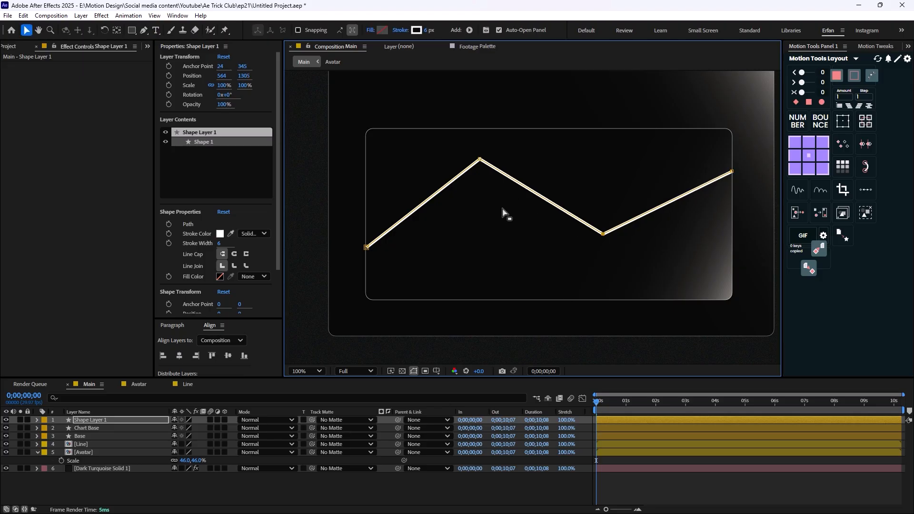
scroll(504, 212, down, 1)
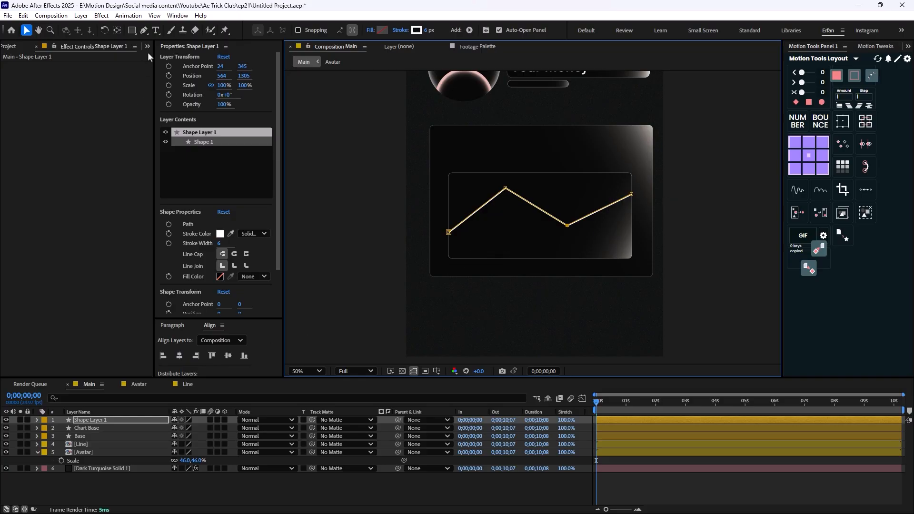
Add the text "Balance" in the large card above the upper-left part of the chart panel
click(155, 30)
click(465, 143)
text(B)
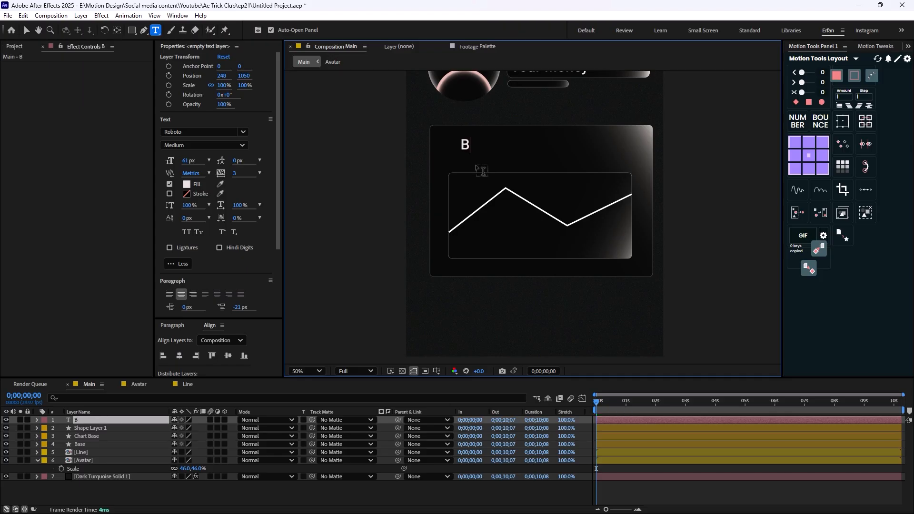
text(alance)
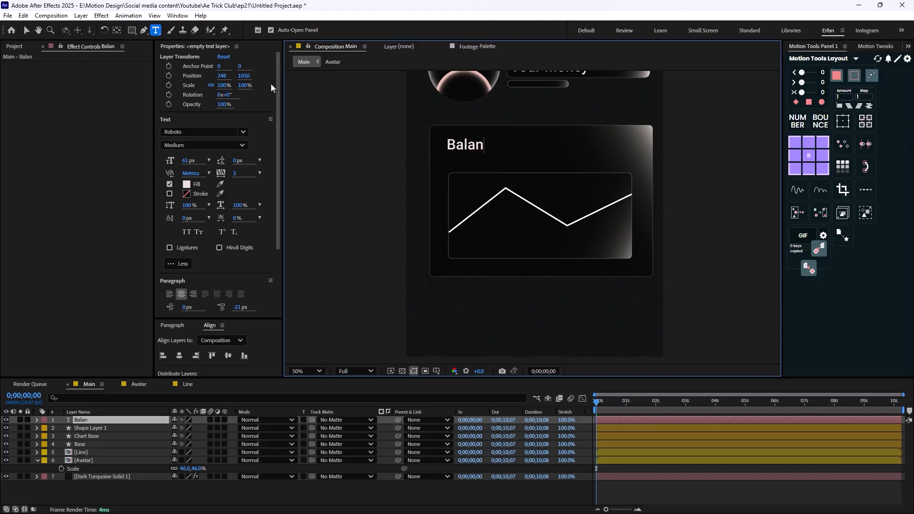
click(367, 147)
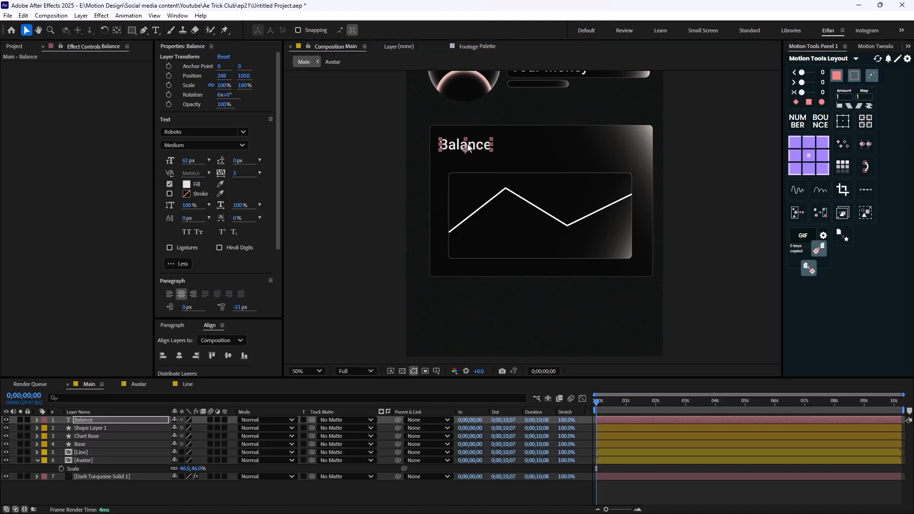
Duplicate the "Balance" text with the copy placed to its right, and change the copy's text to "0"
drag(468, 144, 545, 151)
key(ctrl+d)
double_click(552, 154)
text(0)
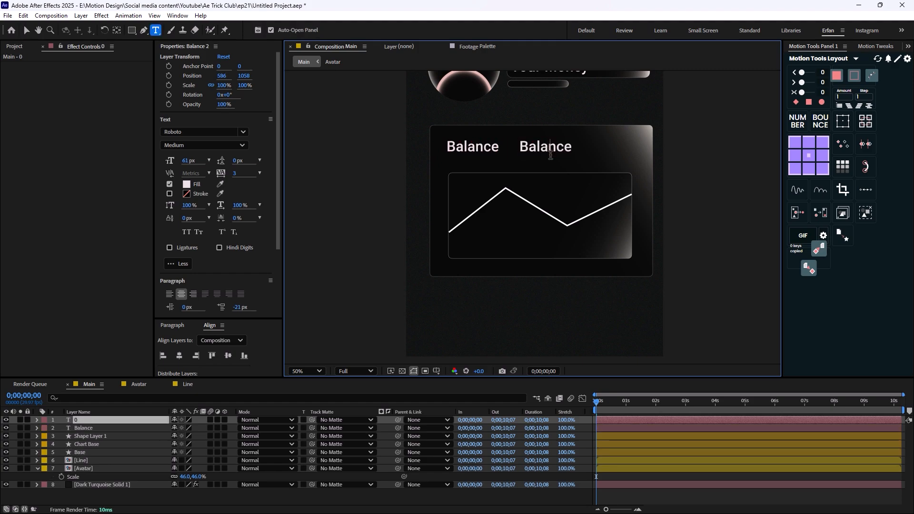
click(26, 30)
Show the rulers and check the baseline alignment of the "Balance" and "0" texts with a temporary horizontal guide
scroll(482, 169, up, 1)
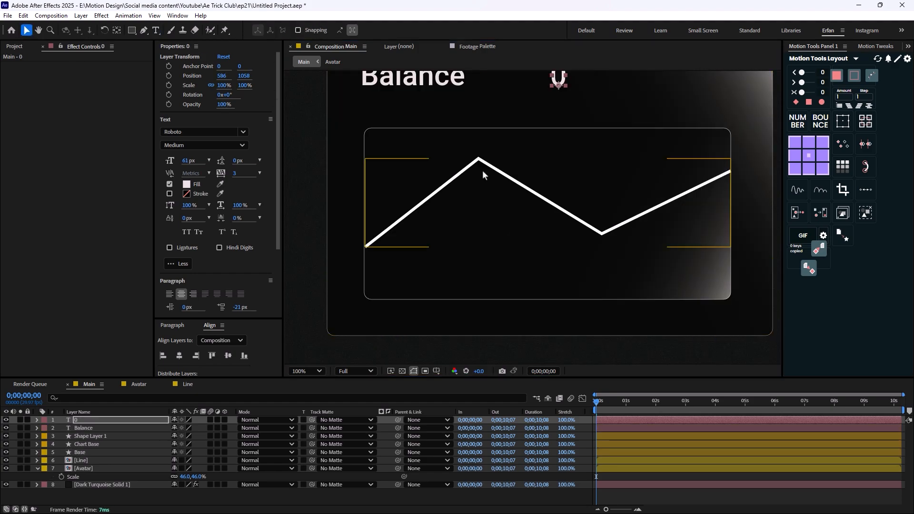
drag(484, 107, 427, 222)
key(ctrl+r)
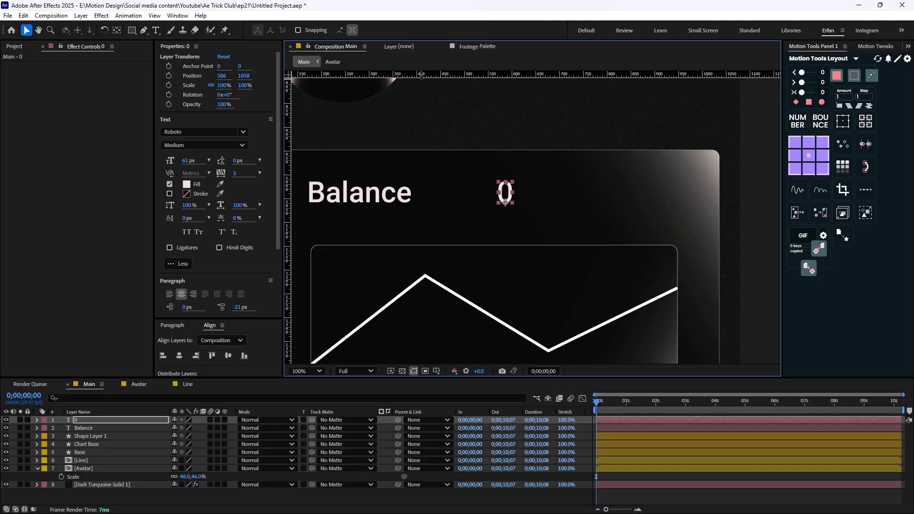
drag(424, 75, 422, 203)
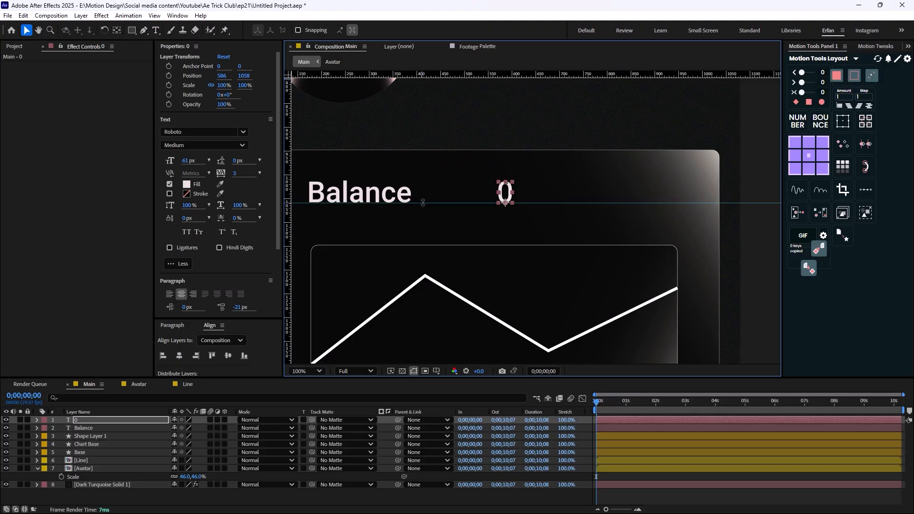
scroll(515, 194, down, 2)
scroll(534, 195, up, 1)
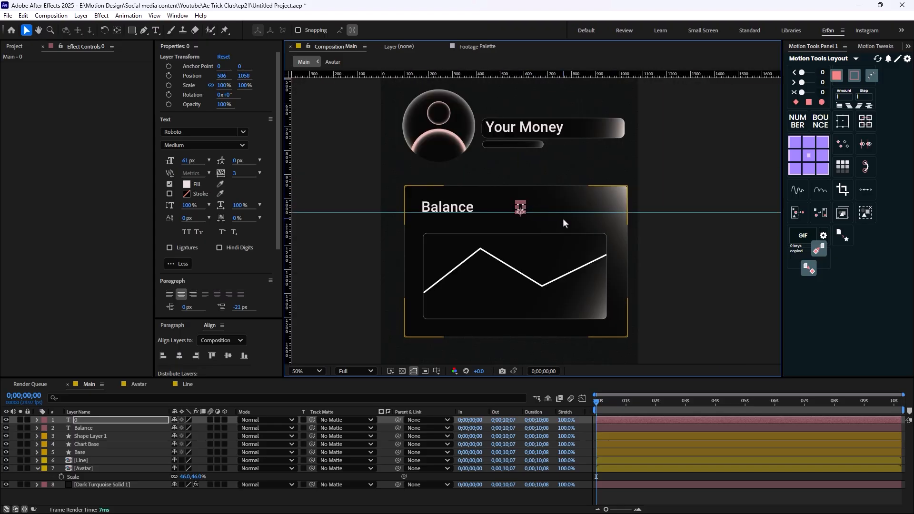
drag(565, 212, 562, 4)
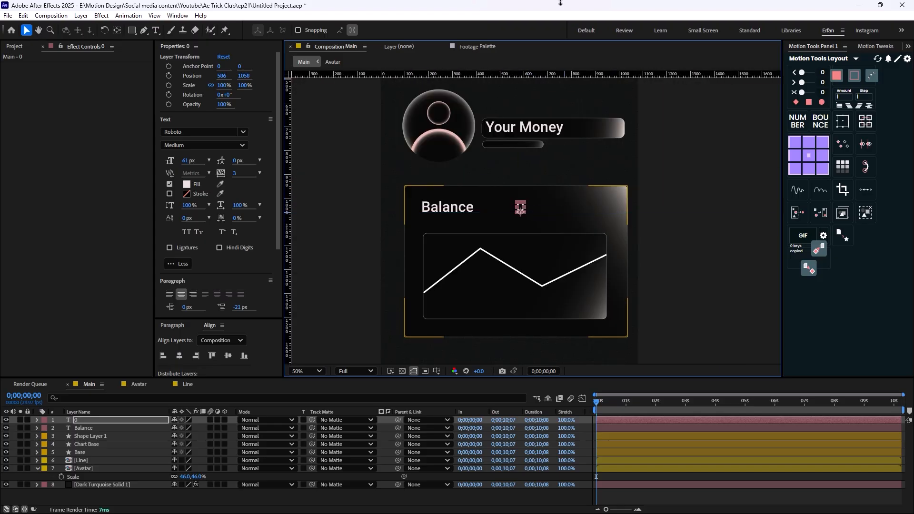
Rename the zigzag line's shape layer to "Line"
click(528, 273)
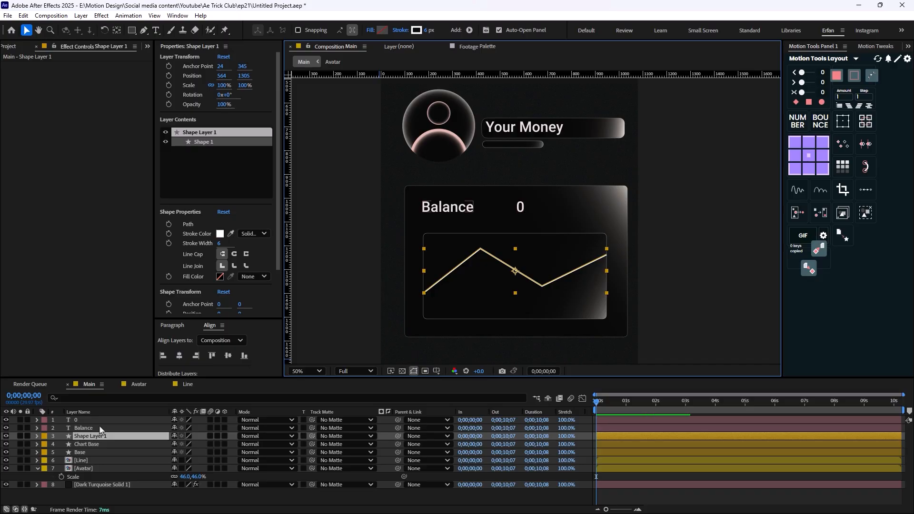
click(93, 436)
key(Return)
text(Line)
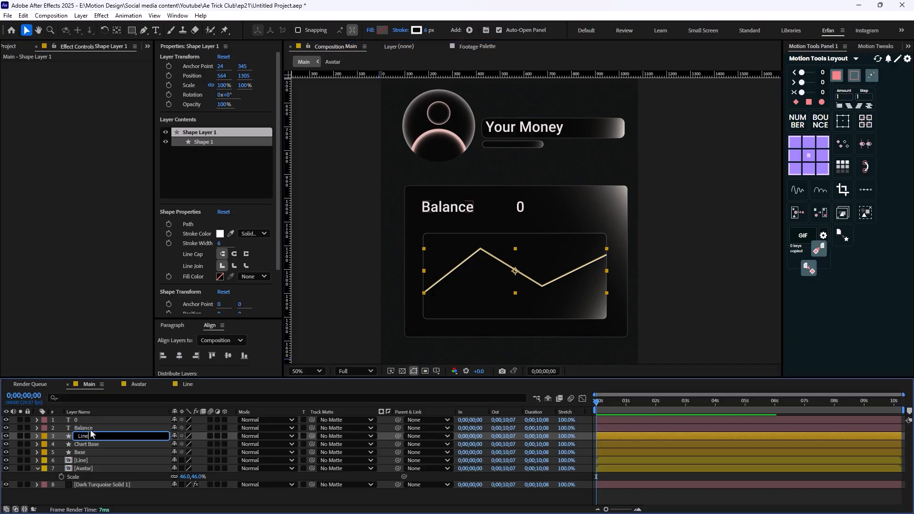
key(Return)
Add Trim Paths to the Line shape layer and expand its properties
key(ctrl+grave)
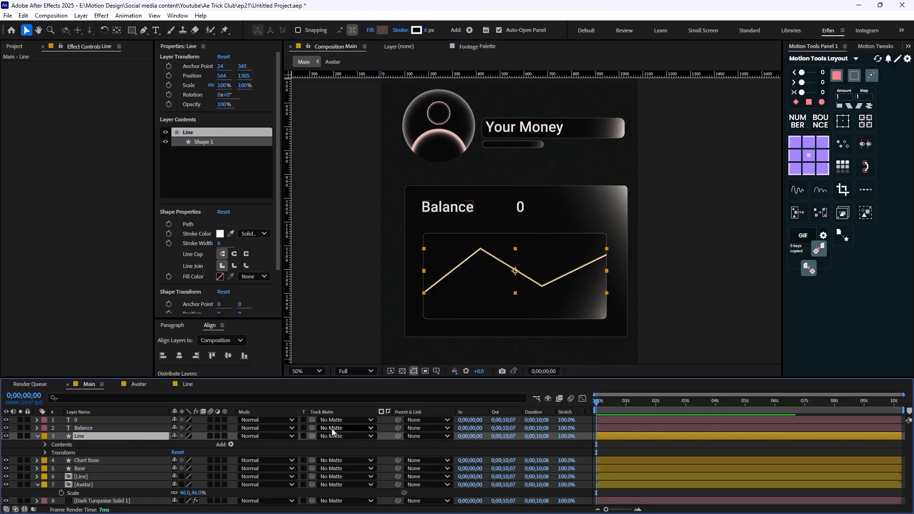
click(230, 444)
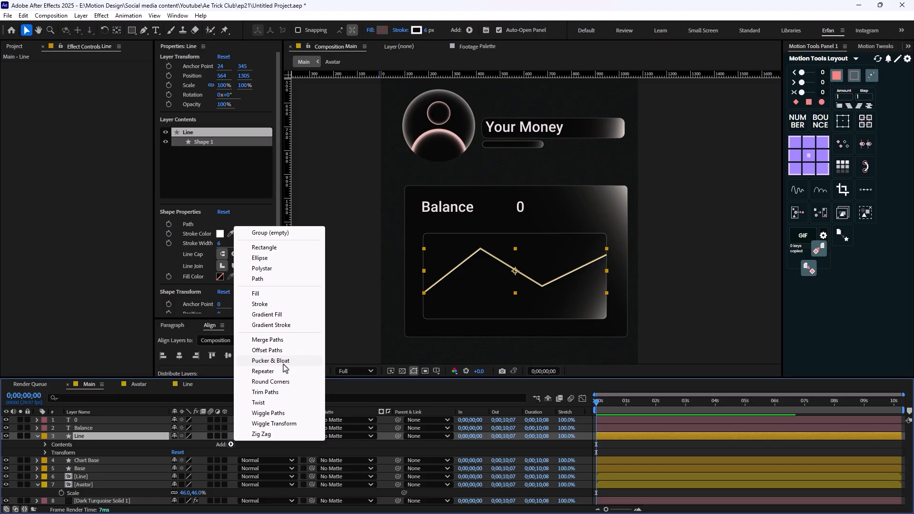
click(289, 391)
click(54, 460)
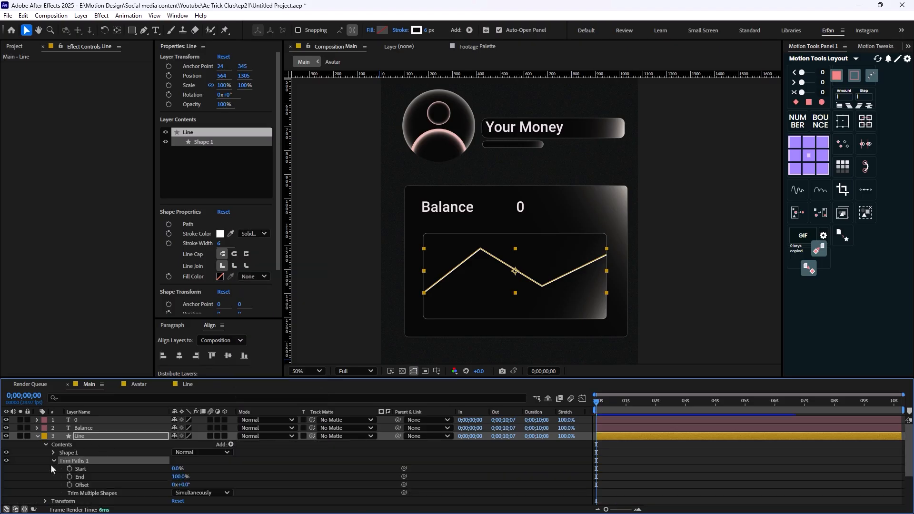
Keyframe the line's Trim Paths End from 0% at the start to 100% at 0;00;01;00
drag(180, 476, 128, 485)
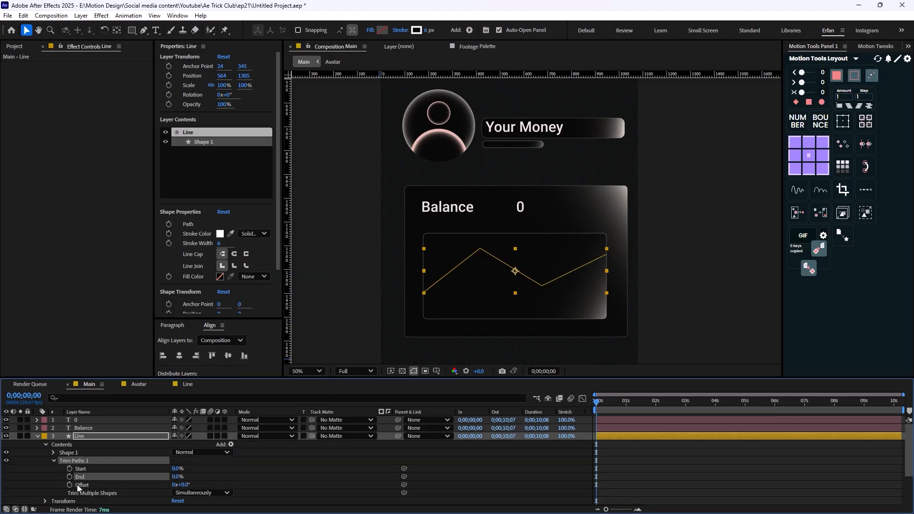
drag(595, 405, 627, 413)
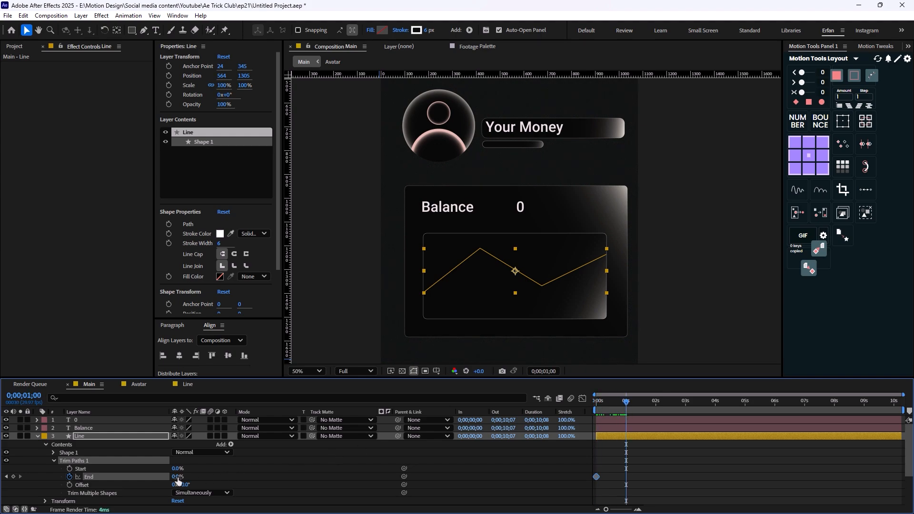
drag(177, 478, 248, 473)
Apply an easing of 65 to both Trim Paths End keyframes of the Line layer
drag(670, 462, 591, 487)
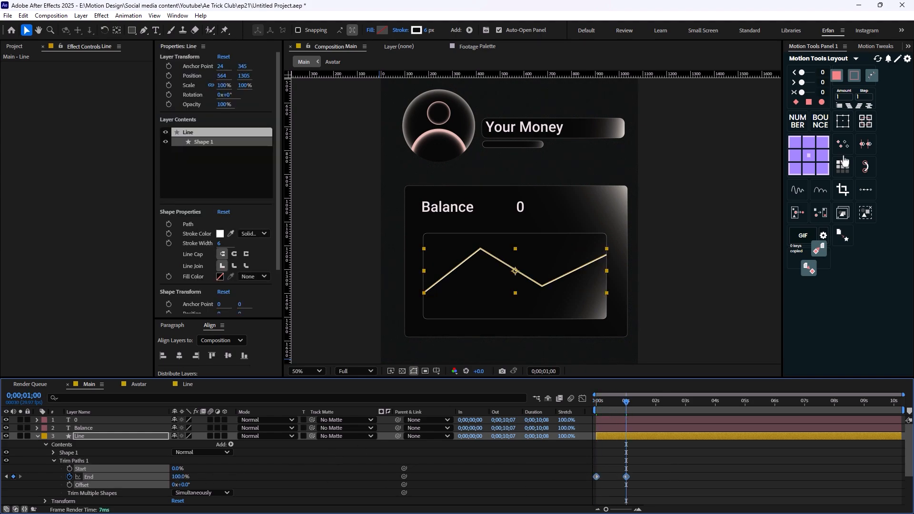
double_click(822, 92)
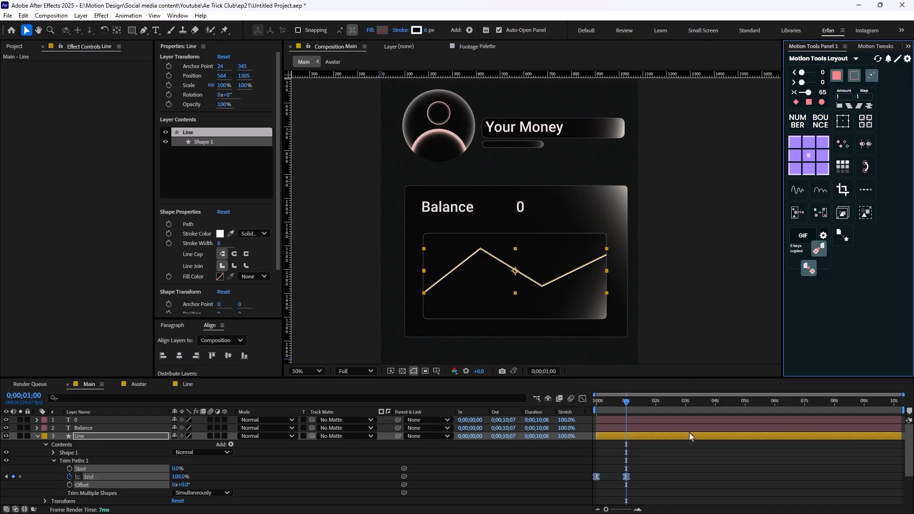
click(686, 451)
Play back the chart line's draw-on animation from the start to check its easing
drag(627, 403, 518, 398)
key(space)
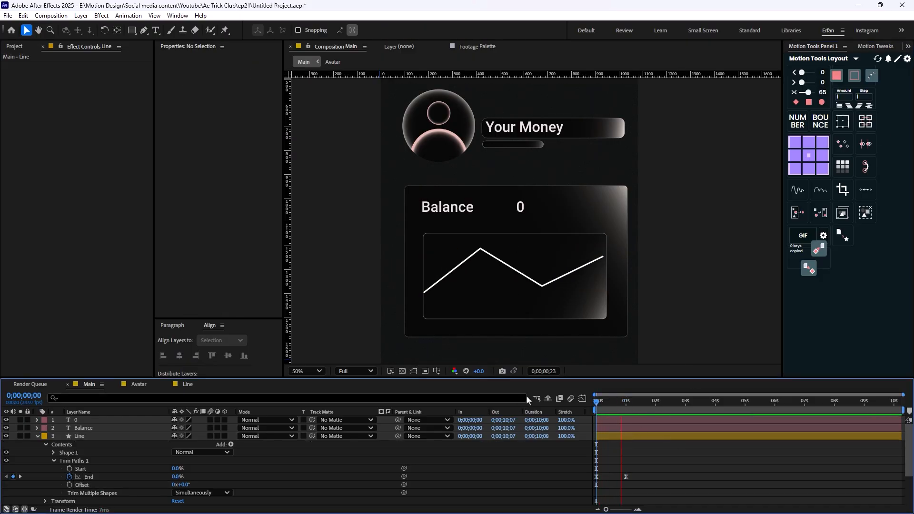
key(space)
drag(633, 404, 522, 407)
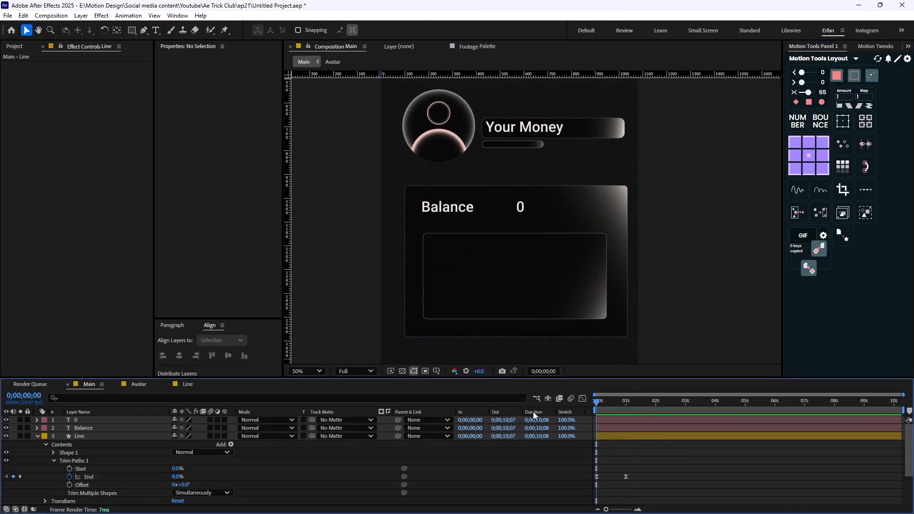
key(space)
key(space)
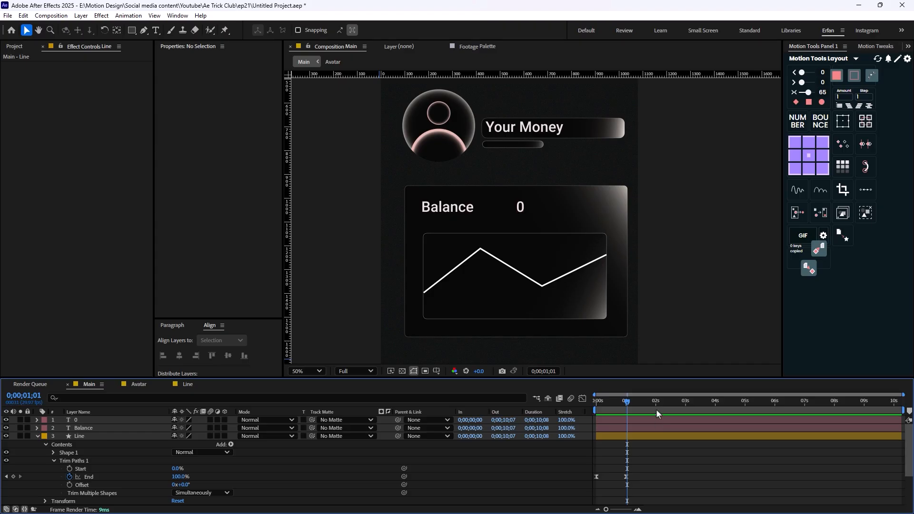
drag(630, 410, 580, 417)
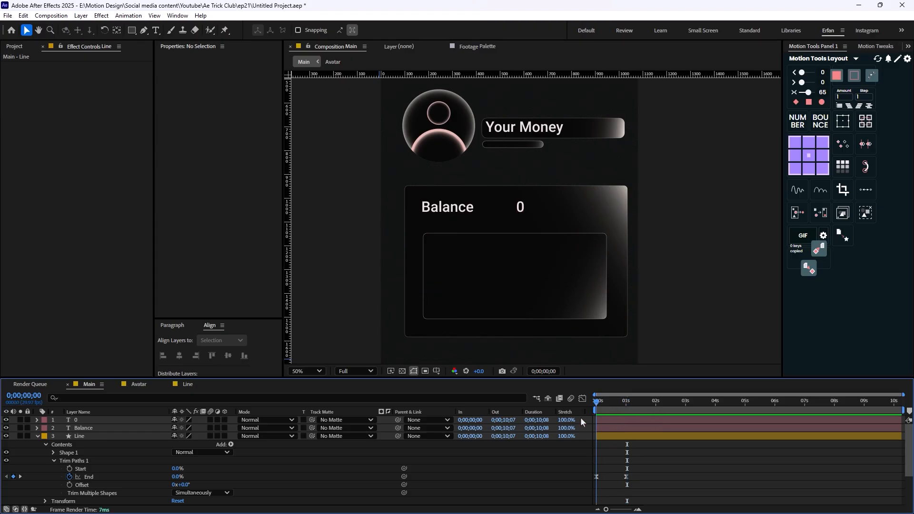
Collapse the Line layer's properties, duplicate the layer at 0;00;00;28 and rename the copy to "Color"
click(38, 436)
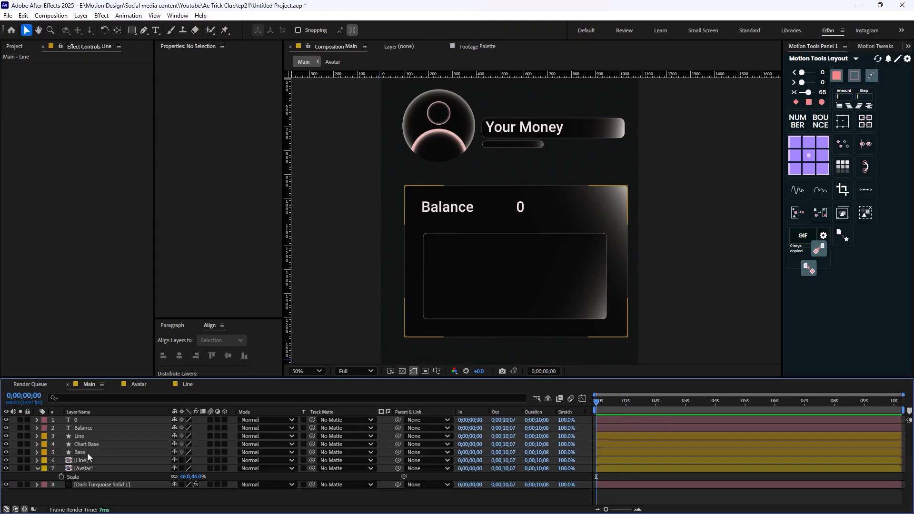
drag(599, 405, 622, 409)
click(90, 437)
key(ctrl+d)
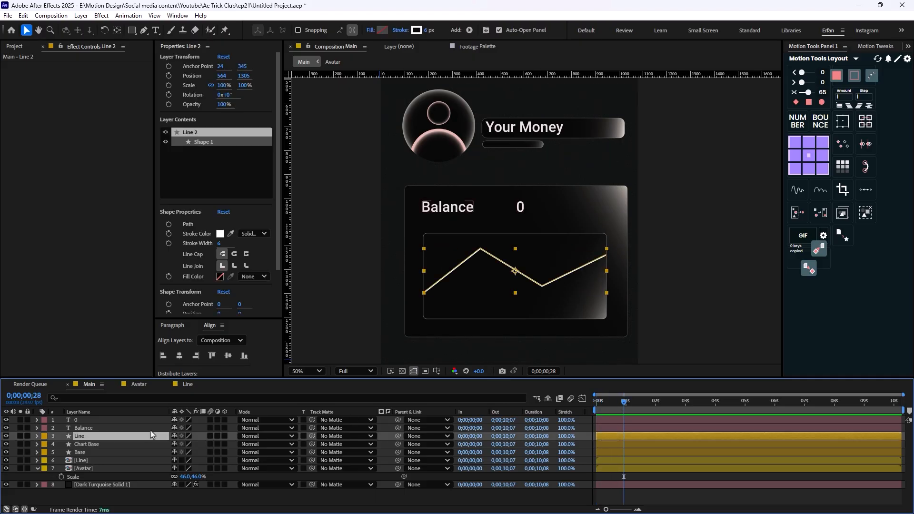
key(Return)
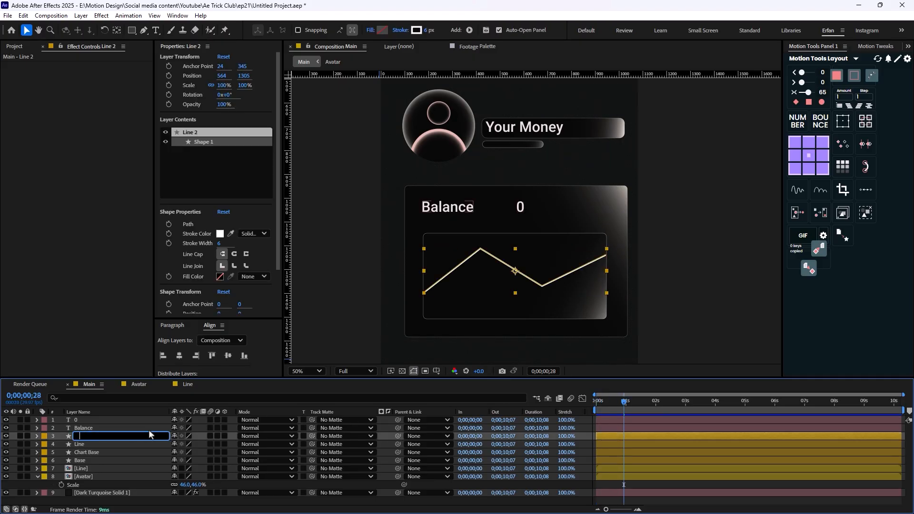
text(Color)
key(Return)
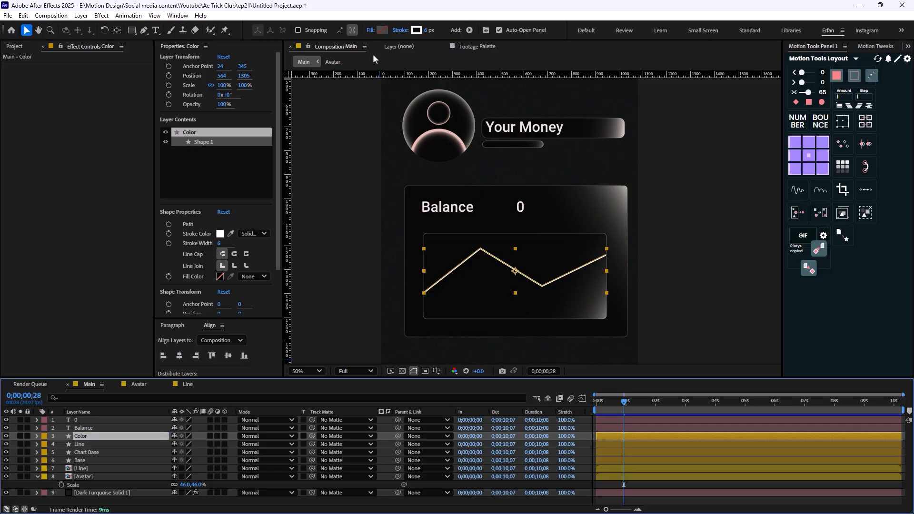
Remove the Color layer's stroke and give the shape a solid red fill
click(399, 30)
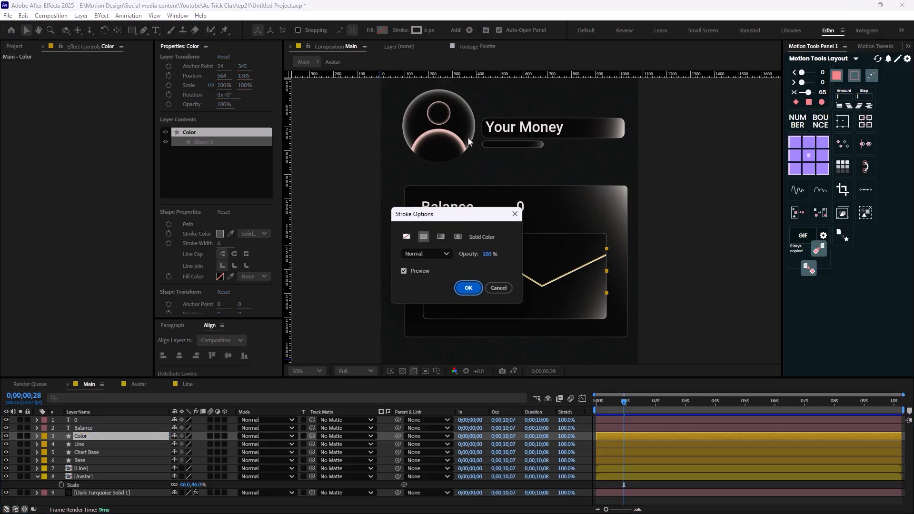
click(407, 236)
click(468, 288)
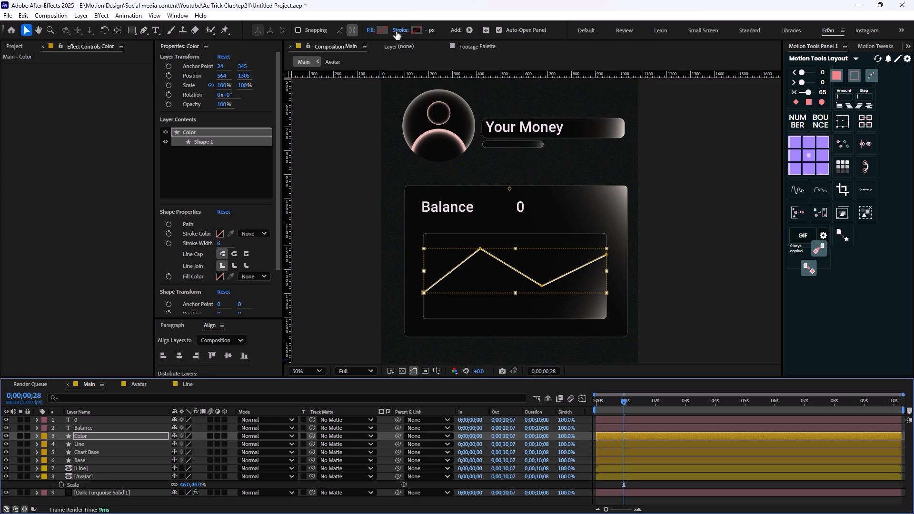
click(382, 30)
click(471, 205)
click(545, 204)
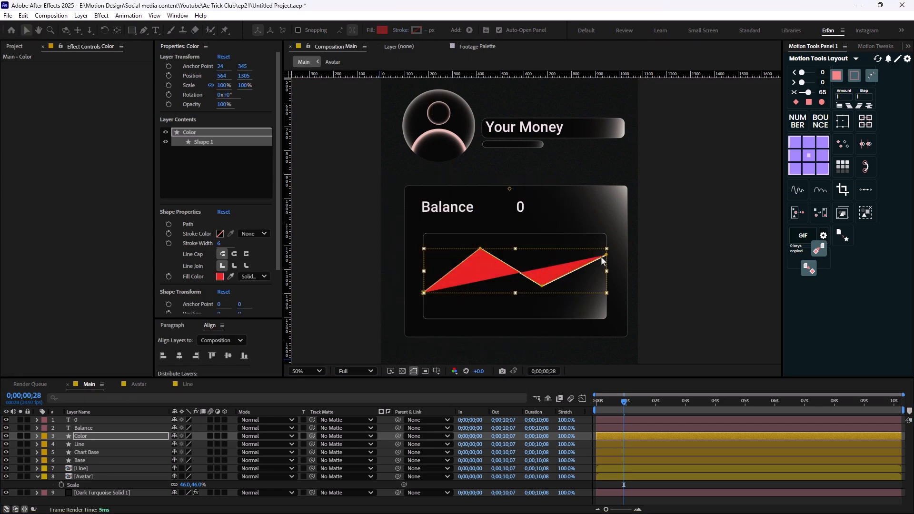
scroll(498, 277, up, 1)
scroll(485, 316, down, 1)
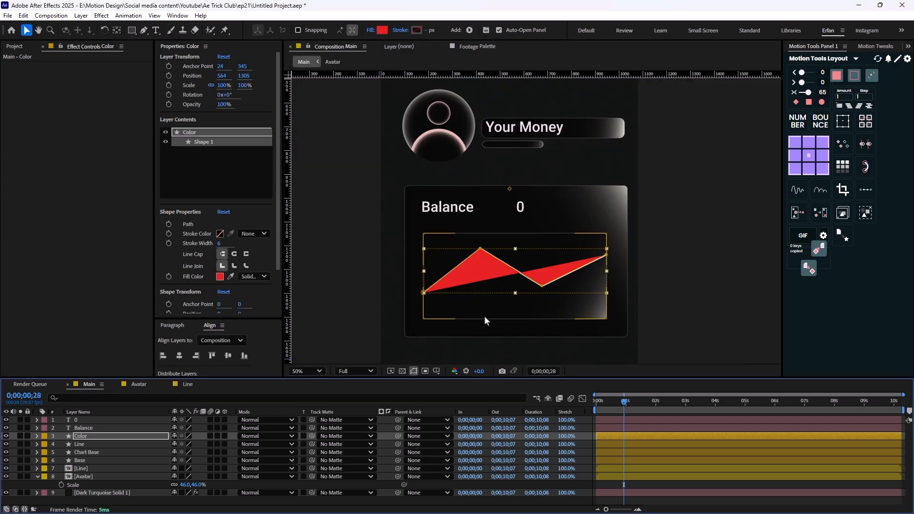
Extend the Color path with the Pen tool through the chart frame's two lower corners and close it at its starting point
click(77, 435)
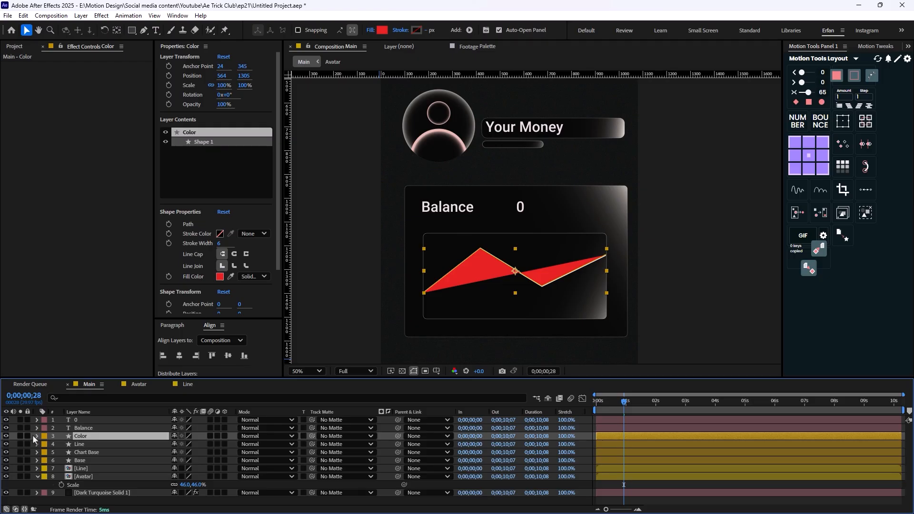
click(143, 31)
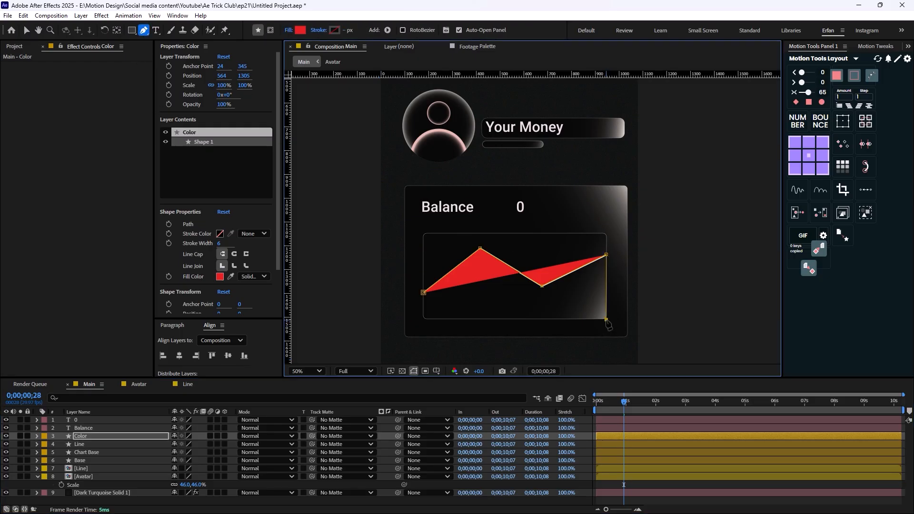
click(423, 319)
click(423, 292)
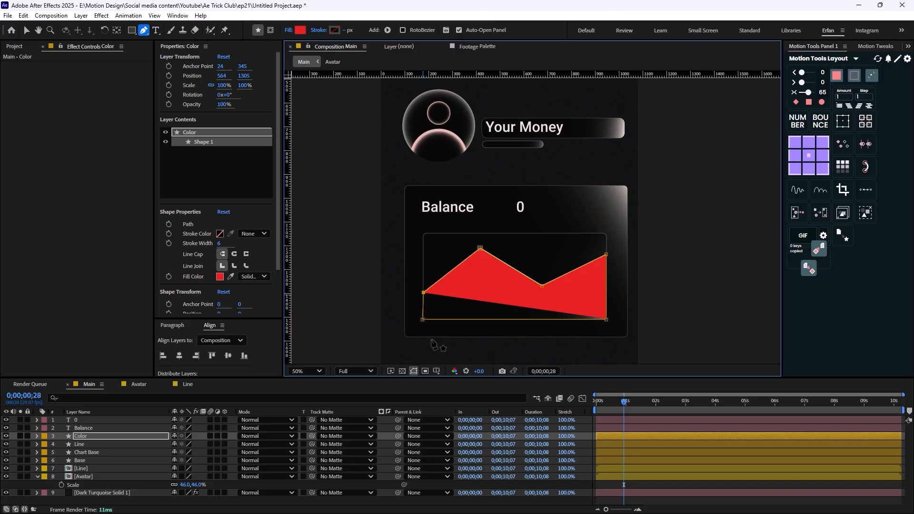
Move the Color layer directly below the Line layer so the line sits over the fill
drag(92, 437, 93, 448)
scroll(563, 327, up, 1)
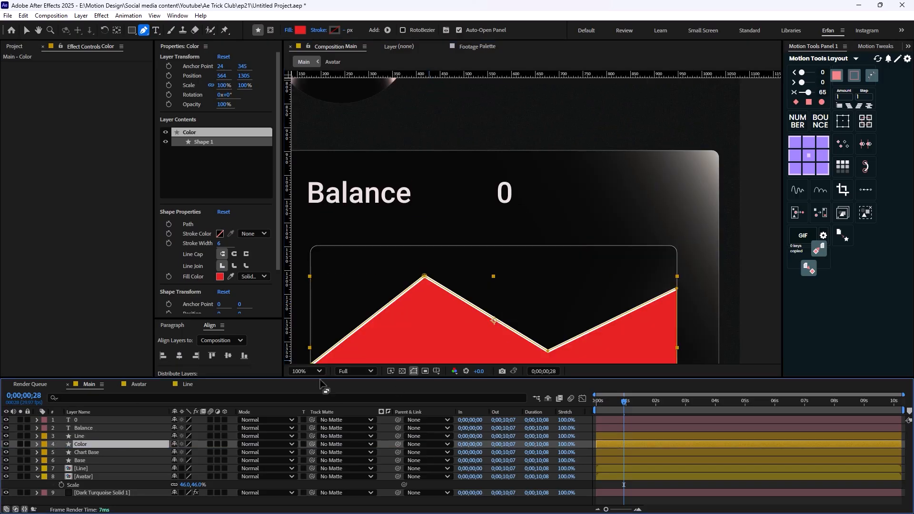
scroll(454, 225, down, 2)
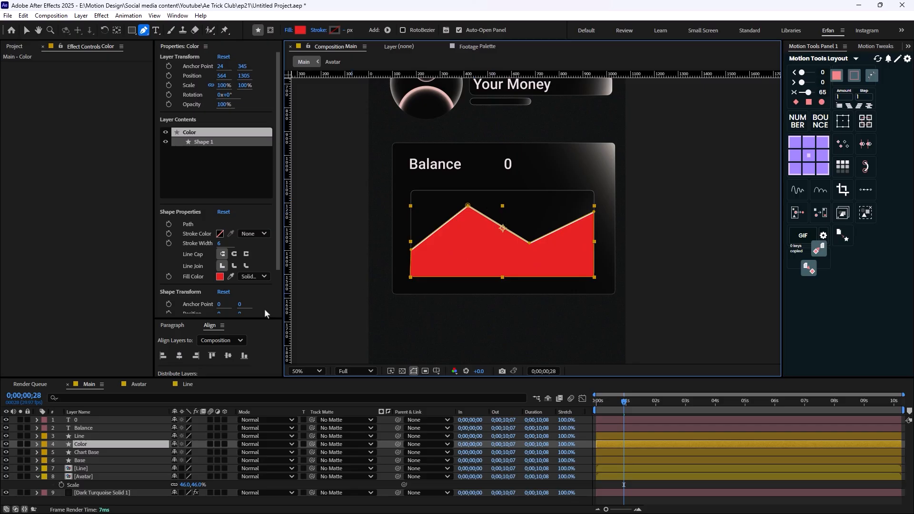
Change the Color shape's fill to the light pink sampled from the Palette image
click(16, 47)
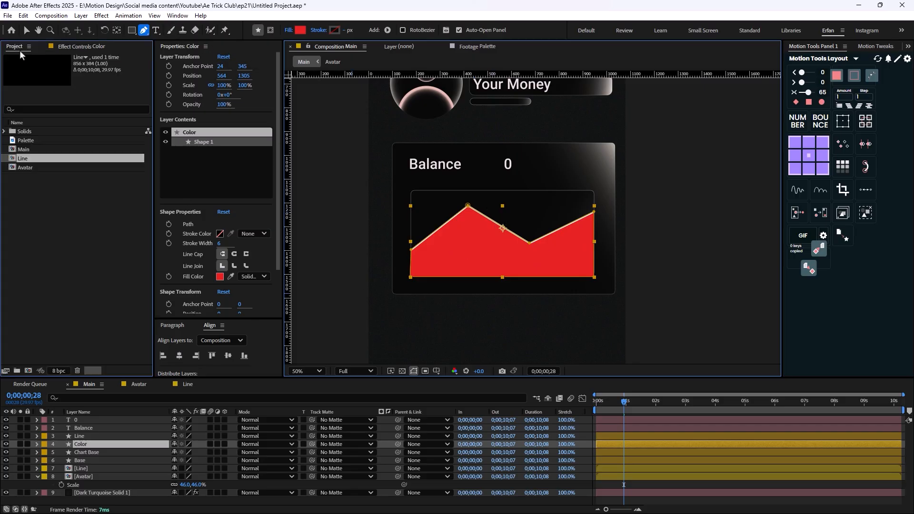
click(38, 142)
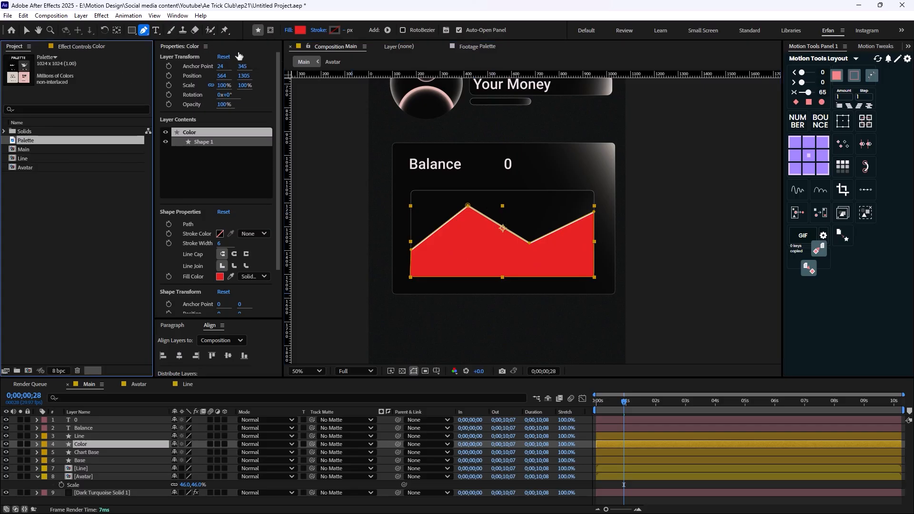
click(300, 31)
click(541, 254)
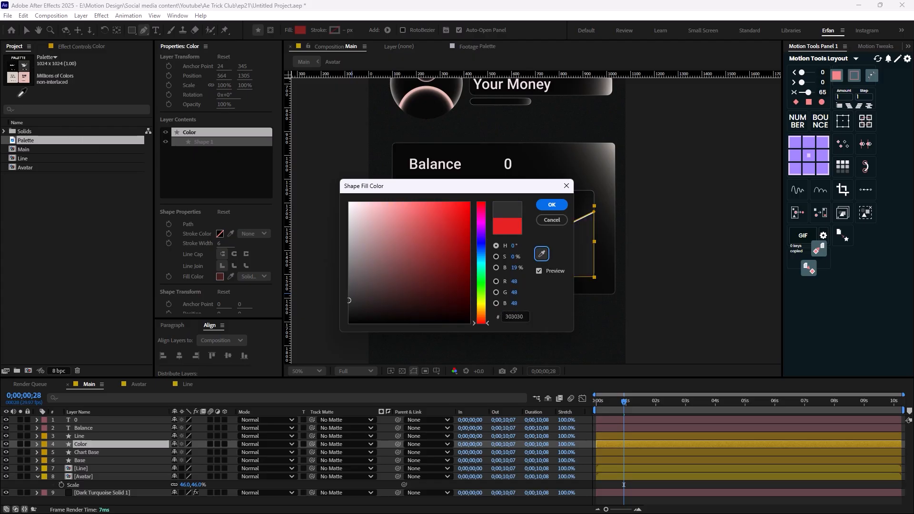
click(23, 80)
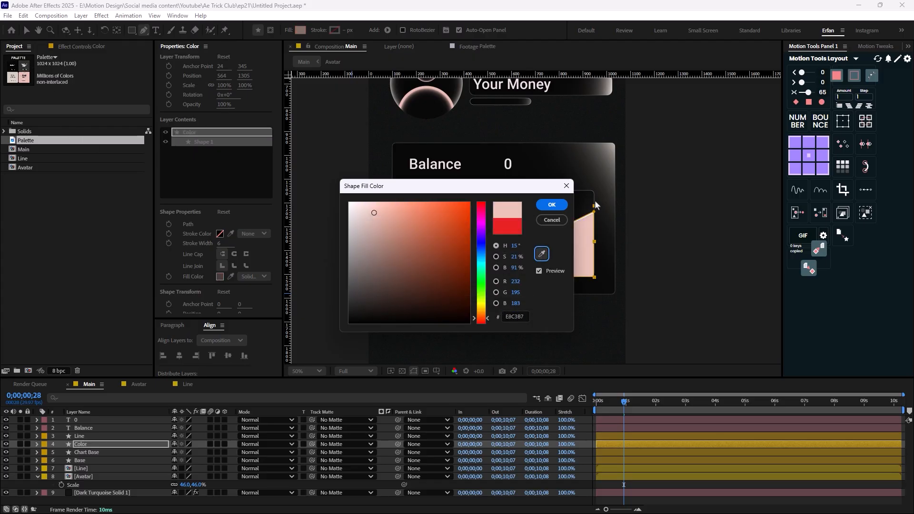
click(552, 204)
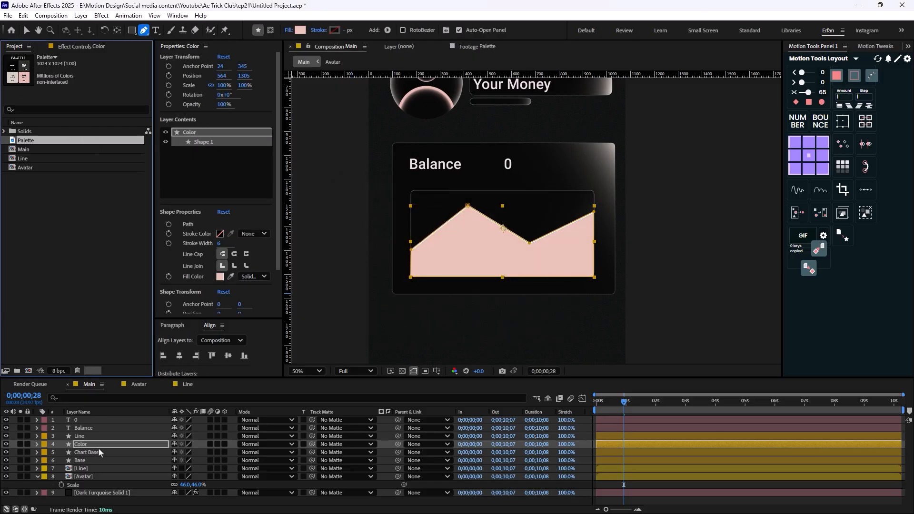
Mask the Color layer with a rectangle covering the upper part of the chart area and set its Mask Feather to 35 pixels
click(96, 447)
click(133, 31)
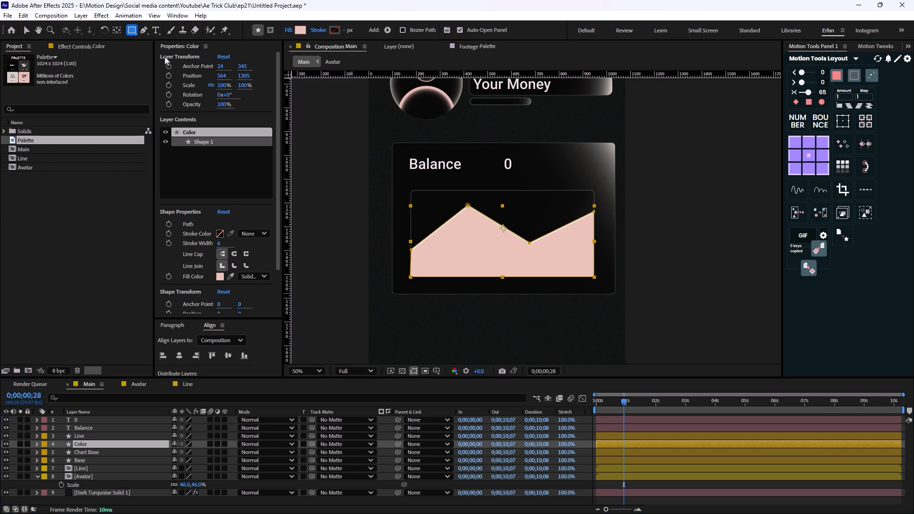
click(270, 30)
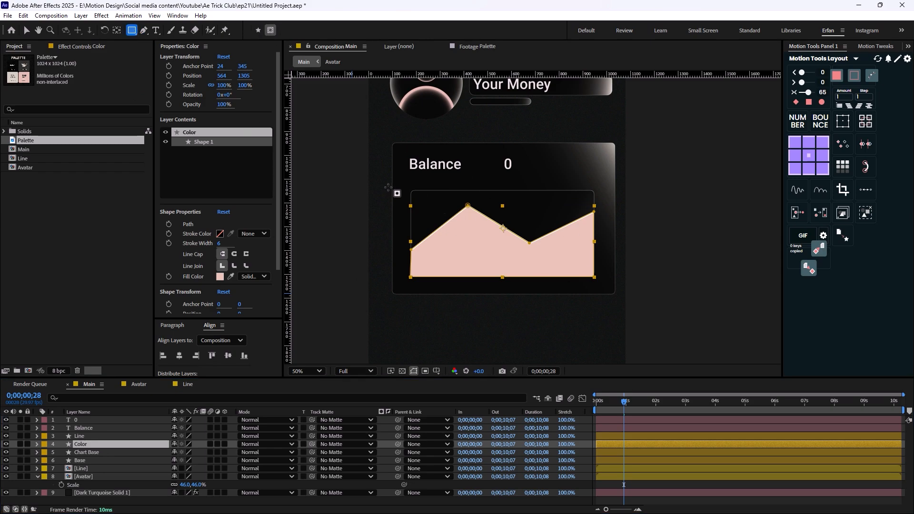
drag(388, 187, 626, 248)
key(f)
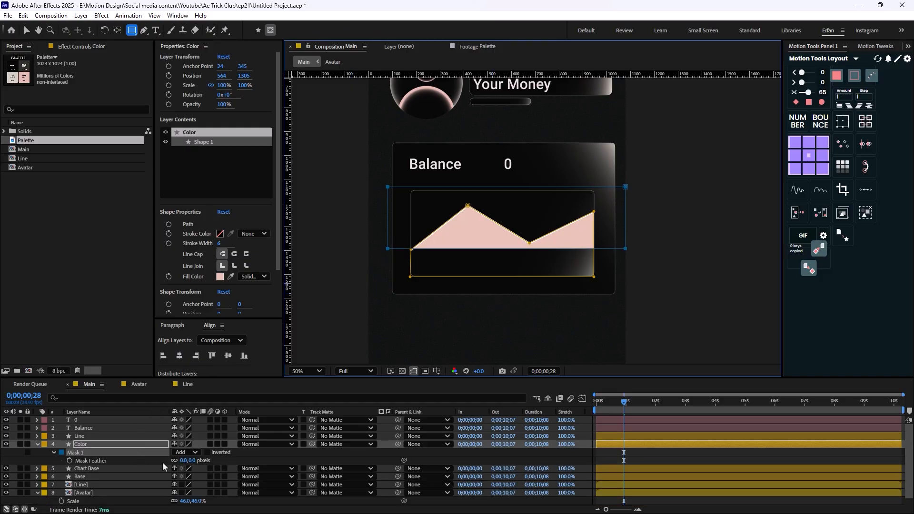
drag(185, 462, 167, 458)
Set the Color layer's opacity to 60%
click(96, 444)
key(t)
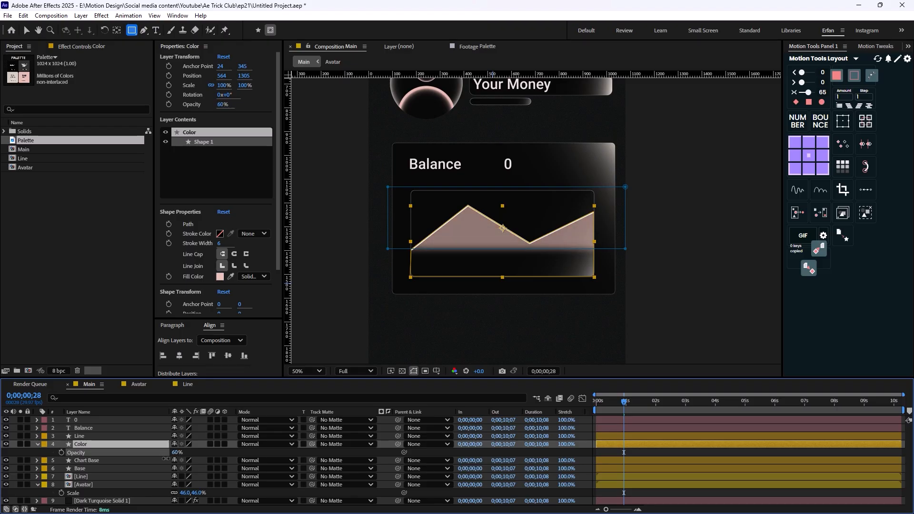
click(582, 453)
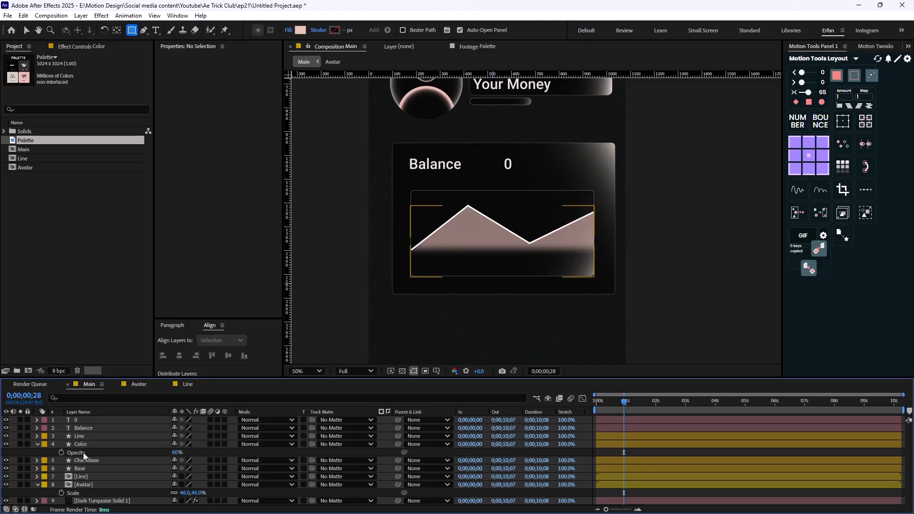
Move to 0;00;01;00 and delete Trim Paths 1 from the Color layer's contents
click(119, 444)
mouse_move(611, 402)
mouse_down()
mouse_move(587, 410)
mouse_move(612, 412)
mouse_up()
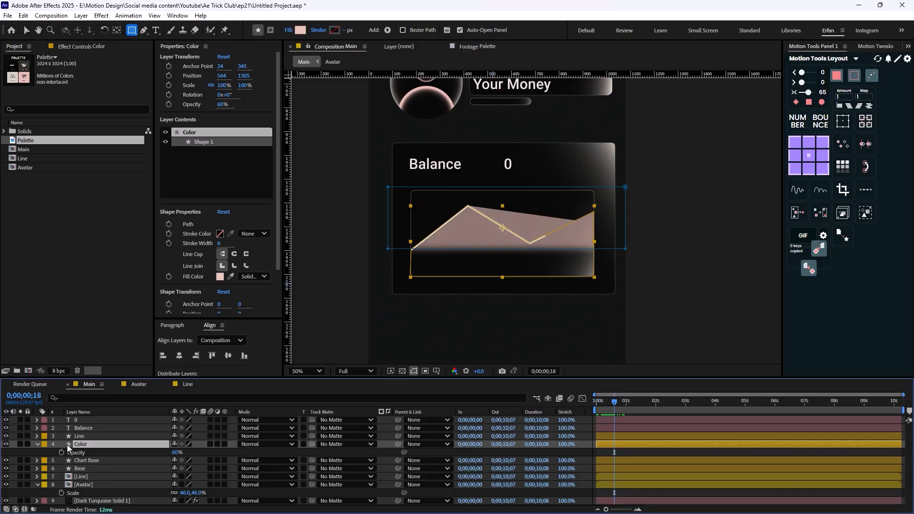
click(38, 443)
click(38, 444)
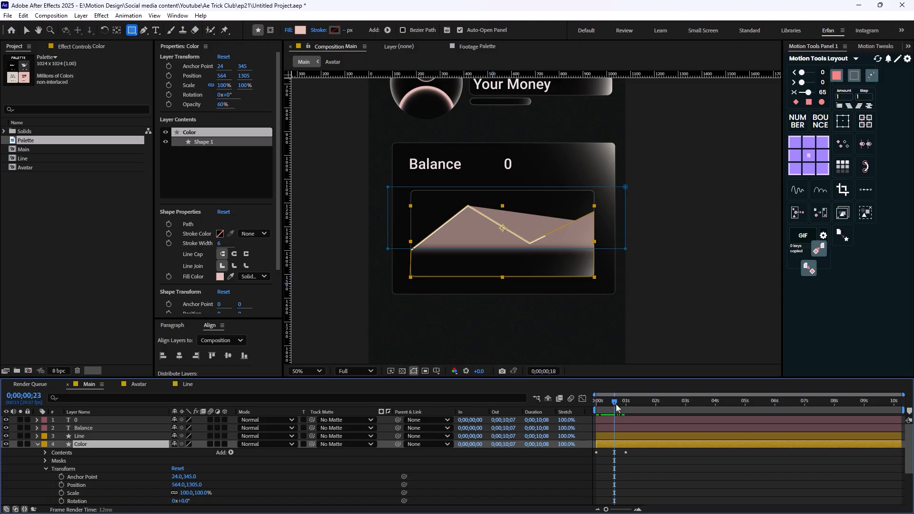
mouse_move(615, 403)
mouse_down()
mouse_move(606, 409)
mouse_move(625, 415)
mouse_up()
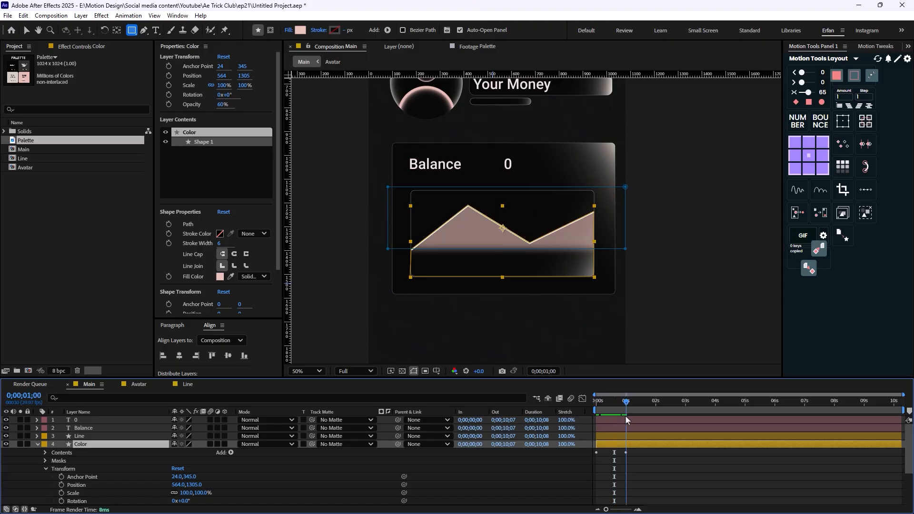
click(45, 469)
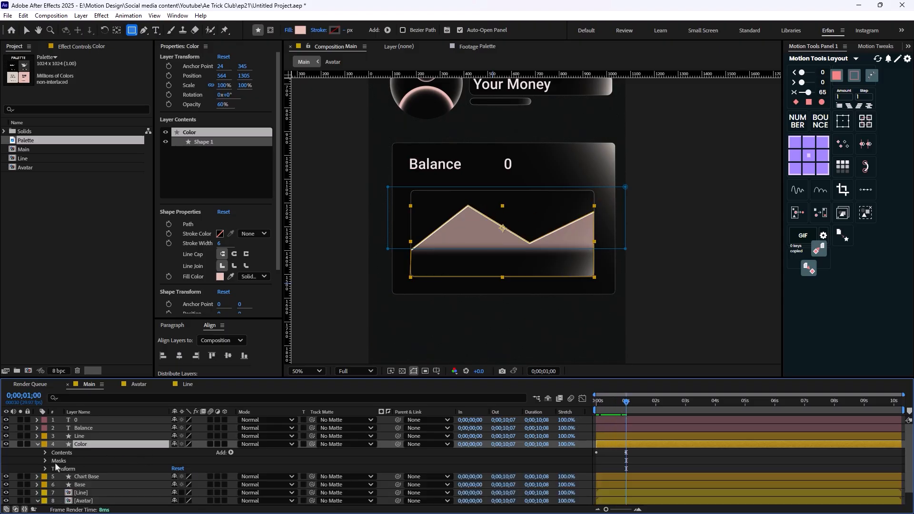
click(73, 470)
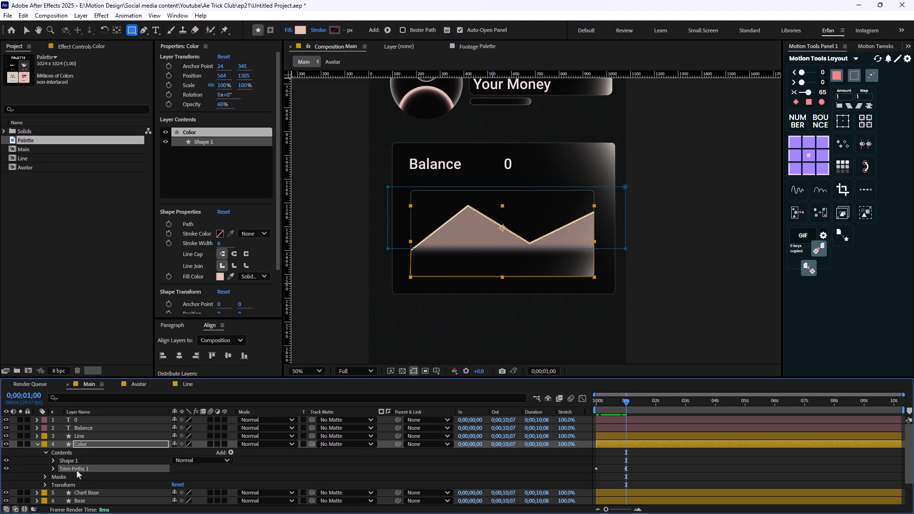
key(Delete)
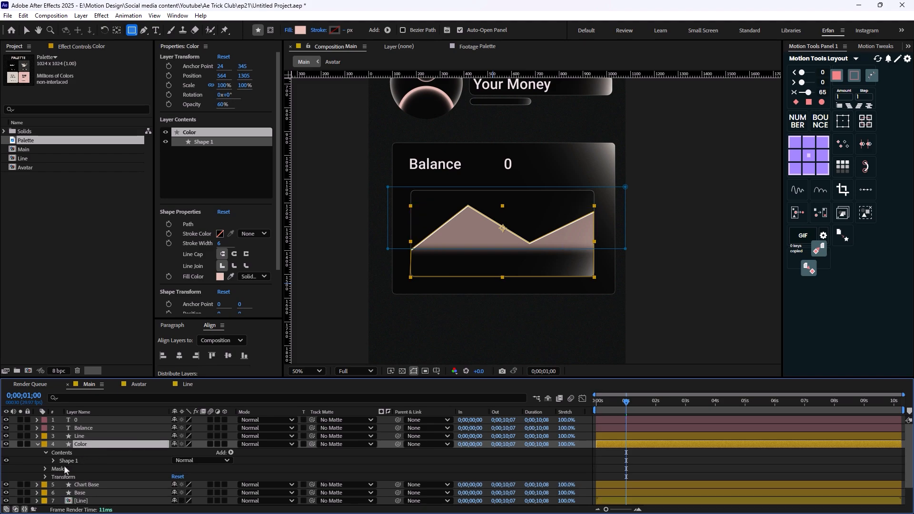
Set a Mask Path keyframe for Mask 1 of the Color layer at 0;00;01;00
click(64, 462)
click(65, 477)
scroll(101, 487, down, 1)
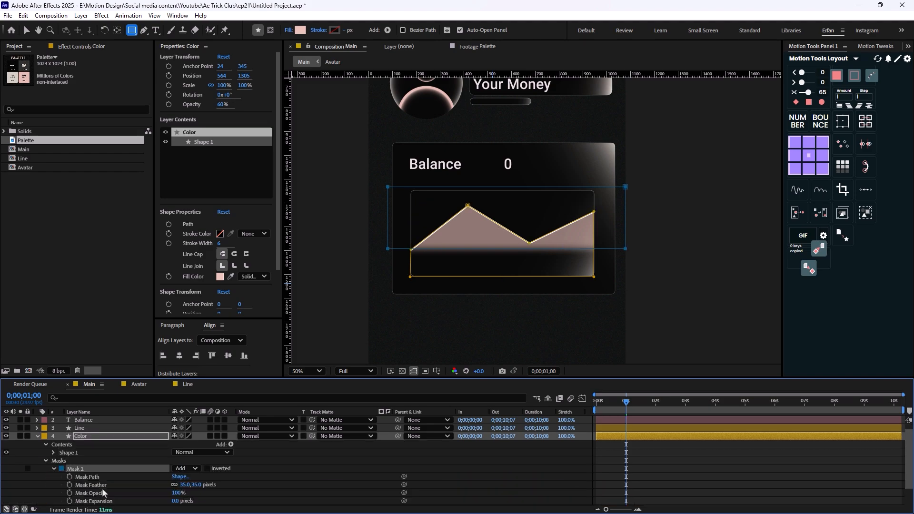
click(86, 477)
scroll(563, 285, up, 1)
drag(560, 241, 426, 250)
key(v)
drag(604, 153, 570, 310)
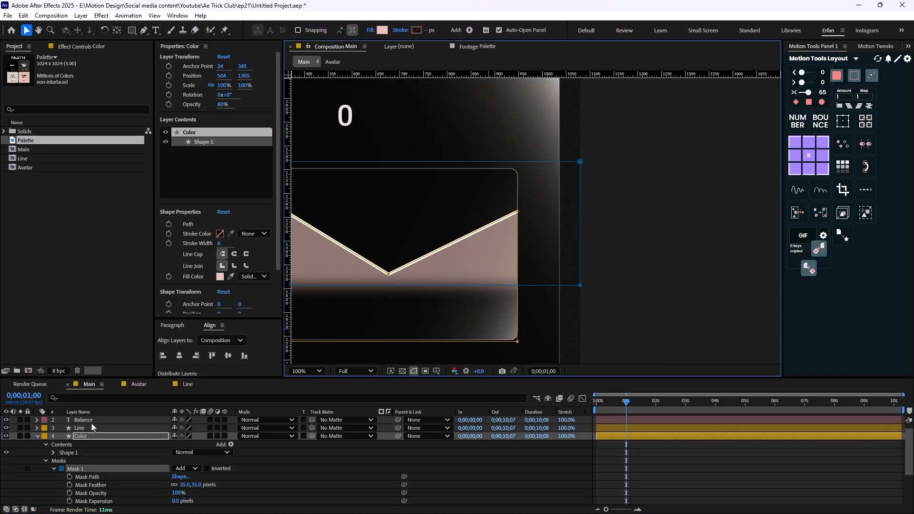
click(69, 476)
At 0;00;00;00, move the mask's right edge past the chart's left side so the fill starts hidden
drag(626, 403, 591, 406)
scroll(537, 249, down, 1)
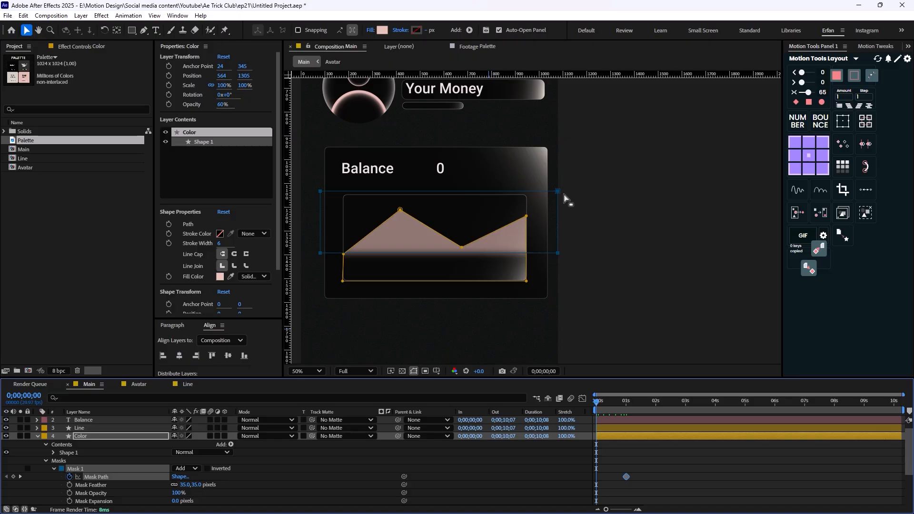
drag(580, 186, 338, 289)
Show the Color layer's keyframes and apply an easing of 65 to both Mask Path keyframes
key(u)
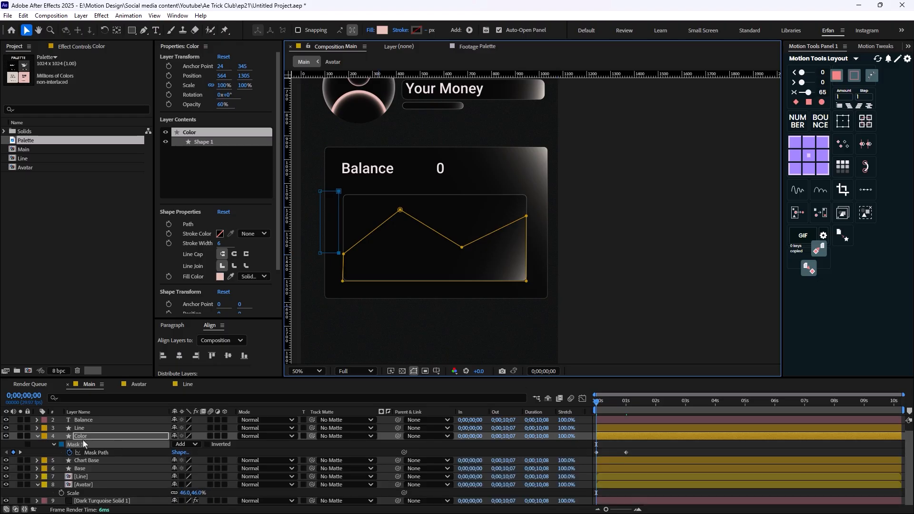
click(122, 439)
key(u)
drag(626, 461, 593, 464)
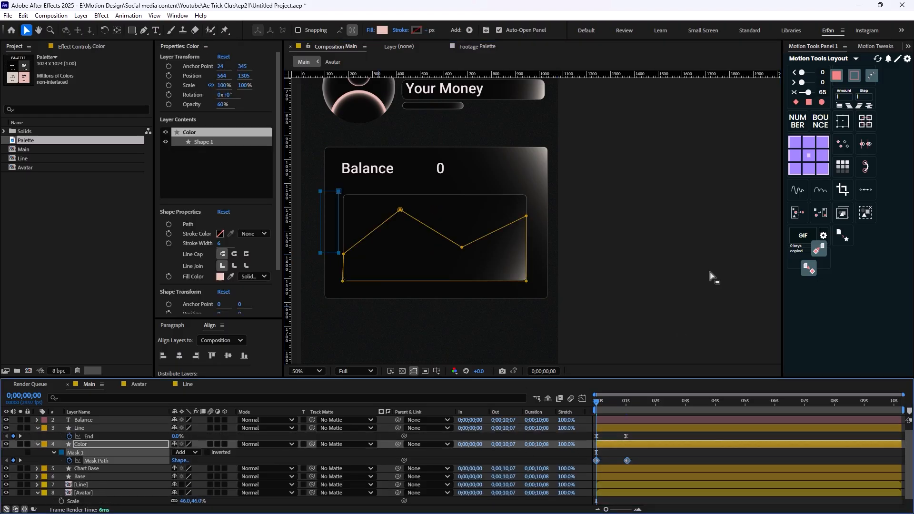
click(808, 102)
Play back the fill's reveal and compare its edge with the line's tip around 0;00;00;17
click(674, 456)
key(space)
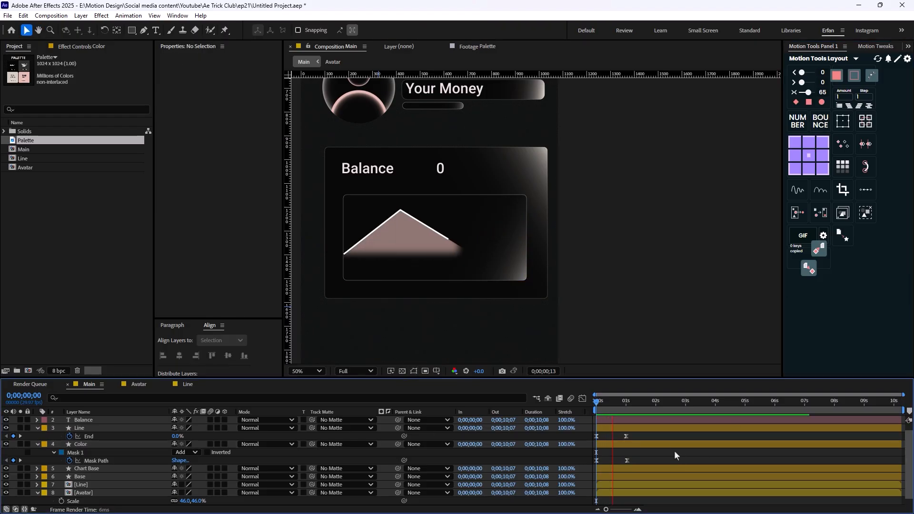
drag(623, 409, 612, 412)
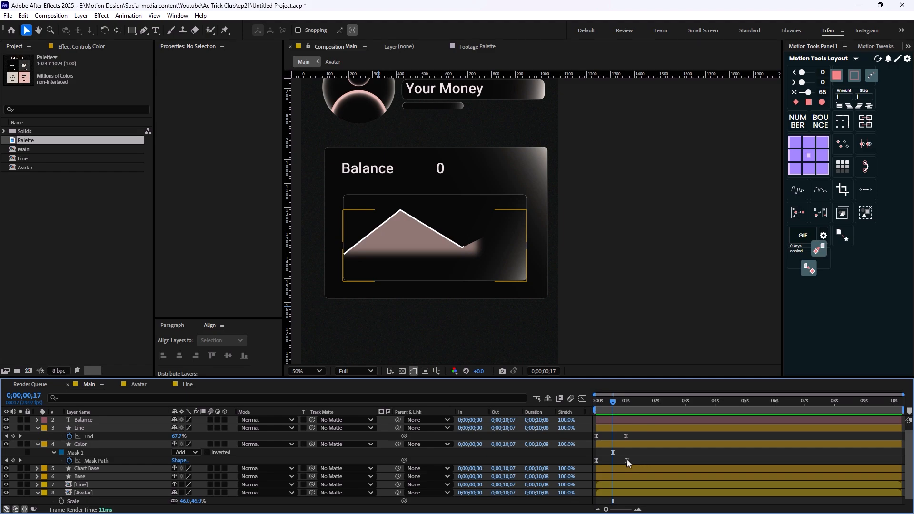
Shift the final Mask Path keyframe a few frames past the Line's End keyframe and play the chart animation from the start
drag(627, 460, 629, 461)
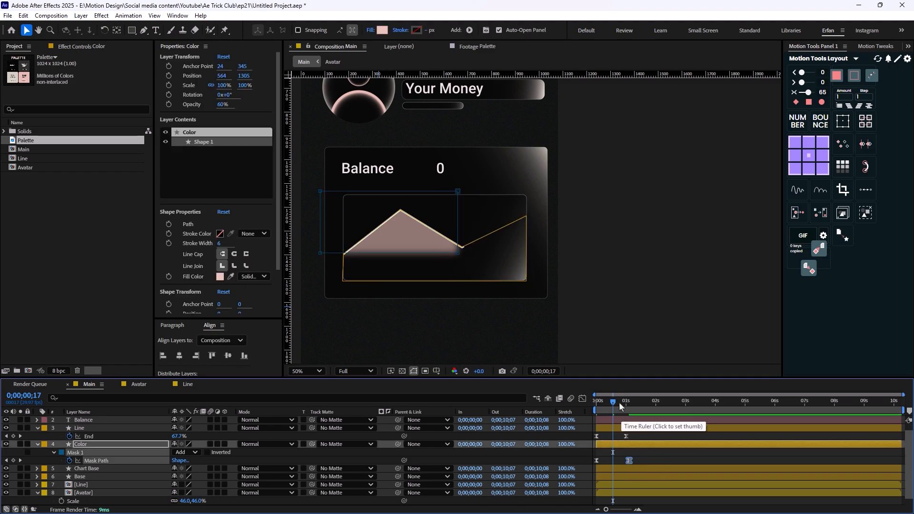
drag(619, 402, 570, 409)
key(space)
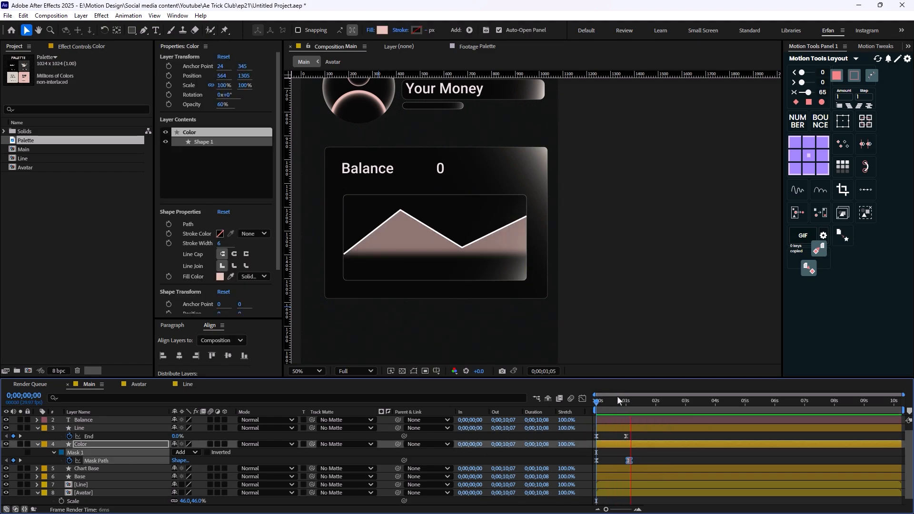
key(comma)
click(599, 273)
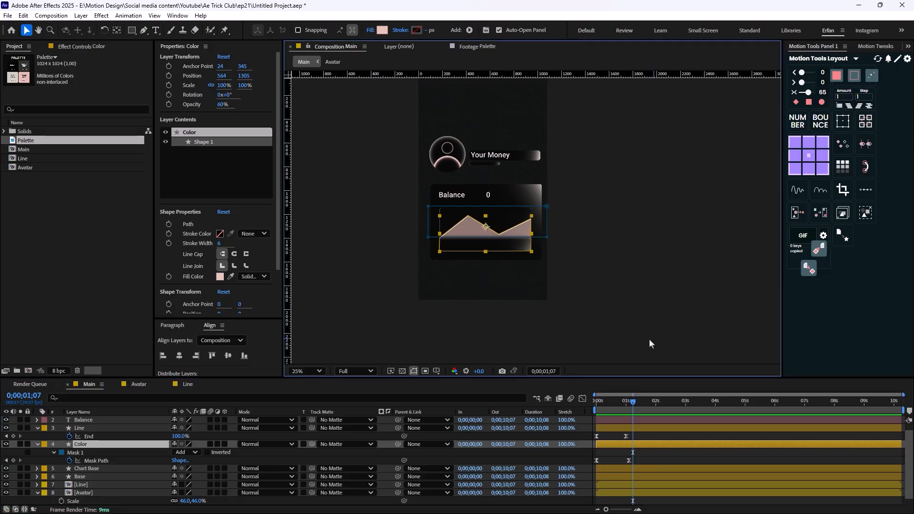
Set the Line layer's stroke width to 7 px
click(651, 340)
scroll(560, 273, up, 3)
drag(385, 175, 574, 201)
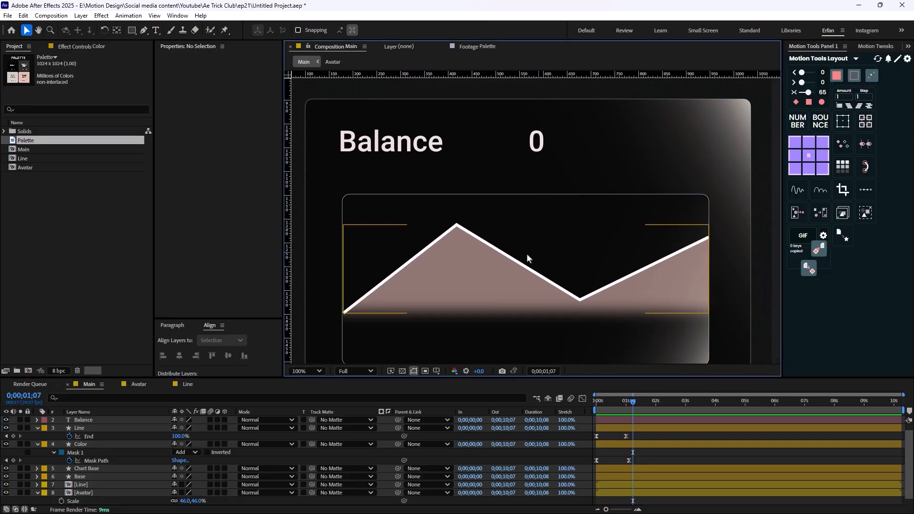
click(81, 428)
drag(424, 34, 413, 46)
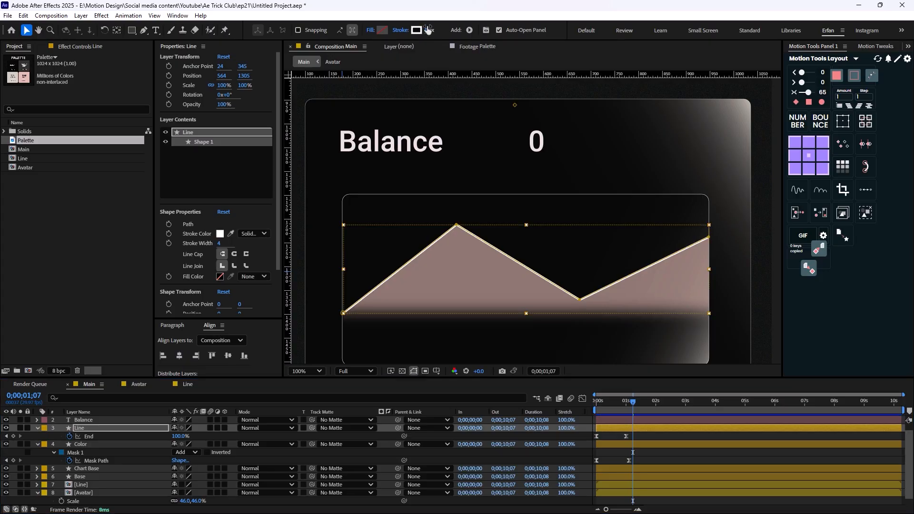
drag(430, 29, 430, 29)
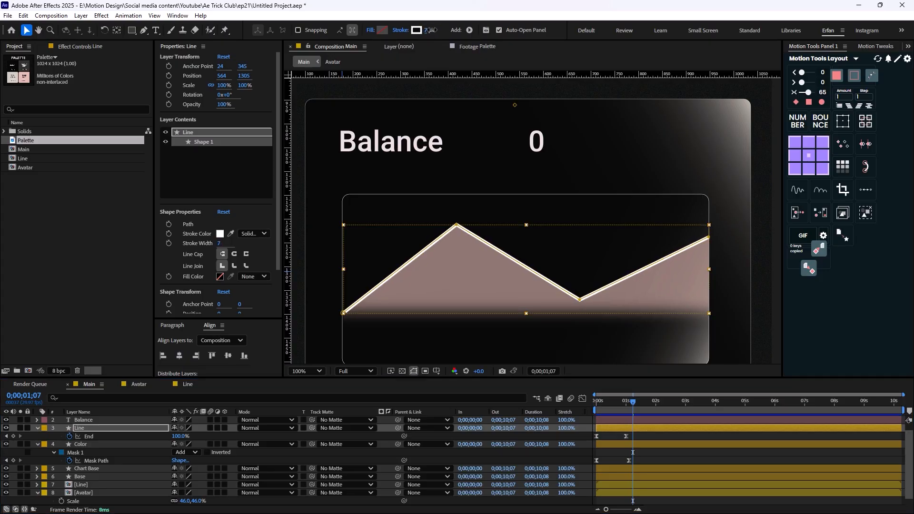
Change the Color layer's fill to a dark green, hex 017009
click(90, 445)
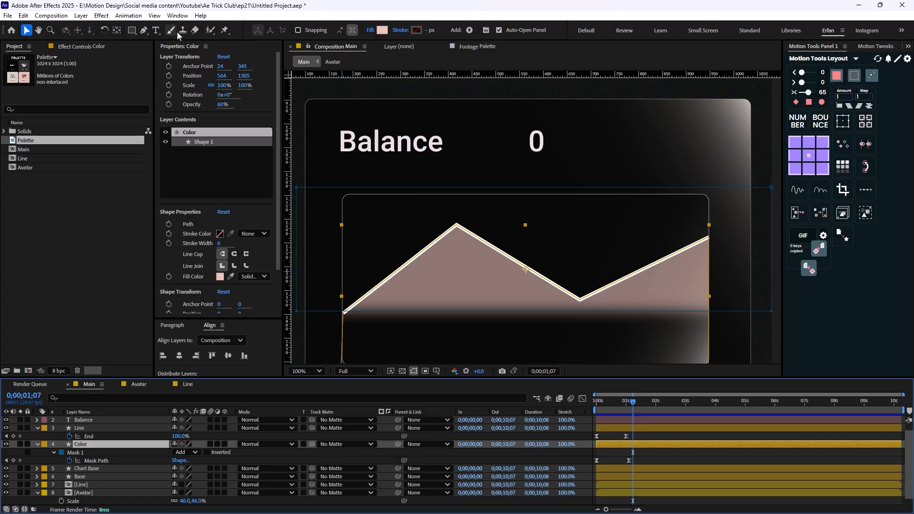
click(383, 30)
click(482, 287)
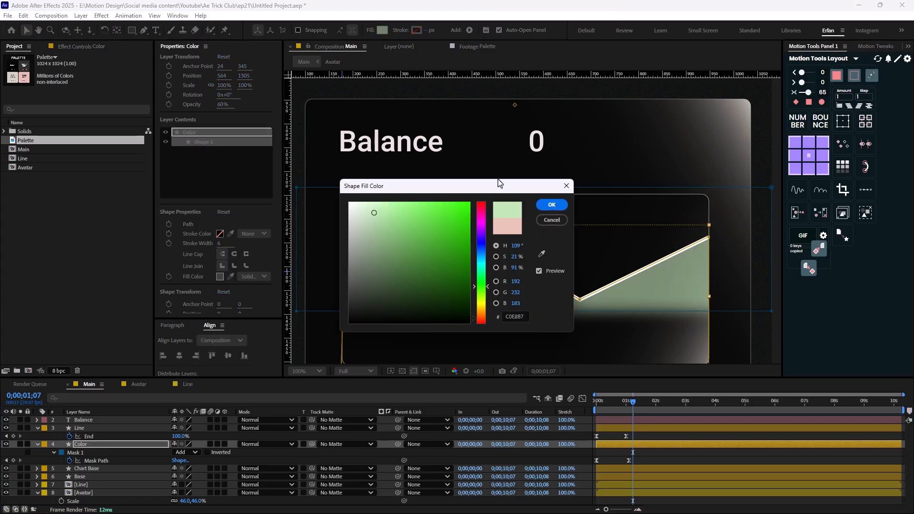
drag(512, 195, 609, 269)
click(580, 368)
drag(558, 364, 577, 356)
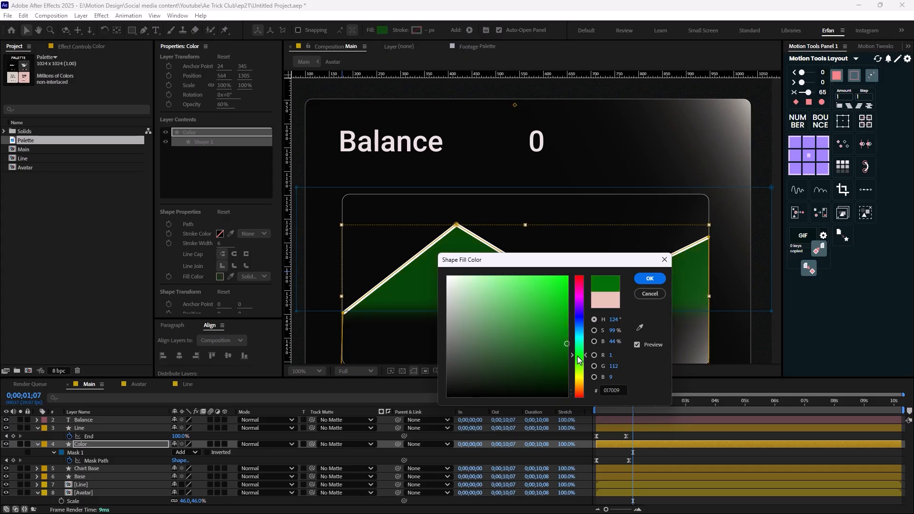
click(650, 278)
Apply Deep Glow 2 to the Color layer with a radius of 100 and an exposure of 0.02
key(comma)
key(comma)
click(98, 445)
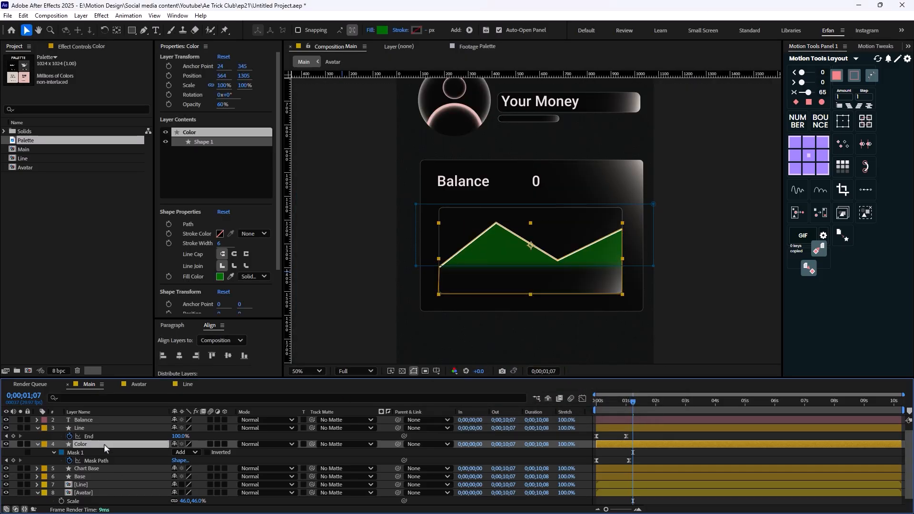
key(ctrl+space)
text(de)
click(143, 422)
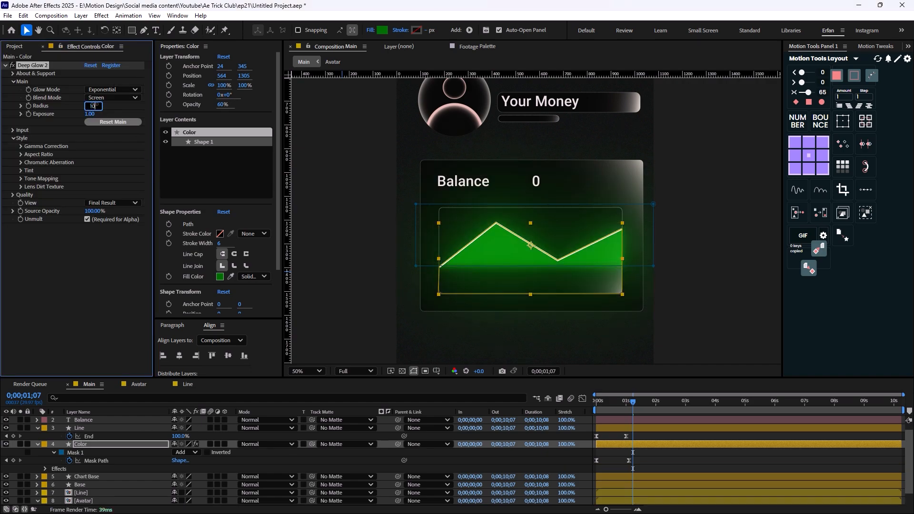
click(95, 105)
text(10)
key(Return)
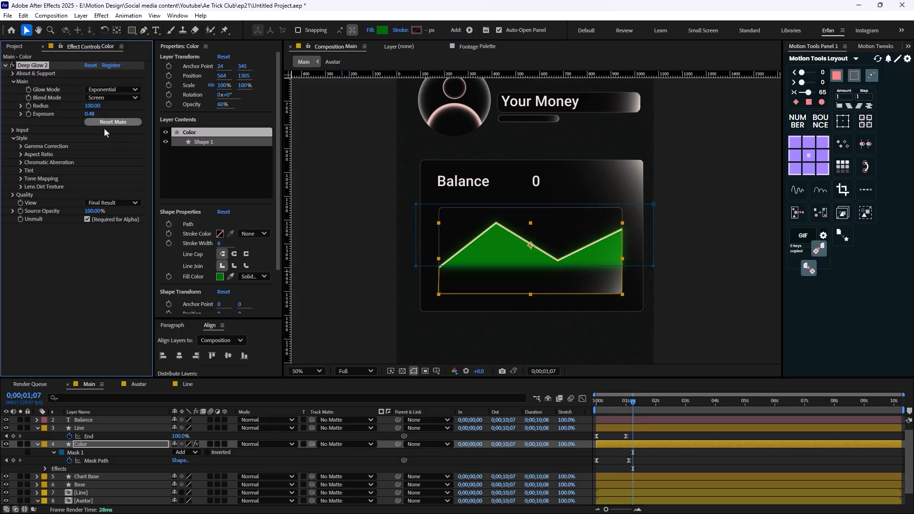
drag(92, 121, 3, 142)
click(699, 318)
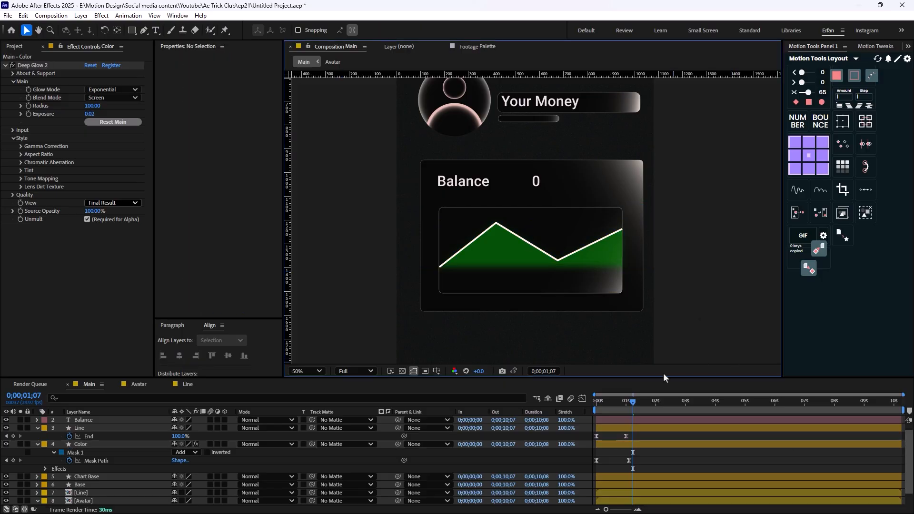
At 0;00;00;07, draw a circle about 33 px wide at the line's tip and centre its anchor point on it
drag(628, 404, 599, 415)
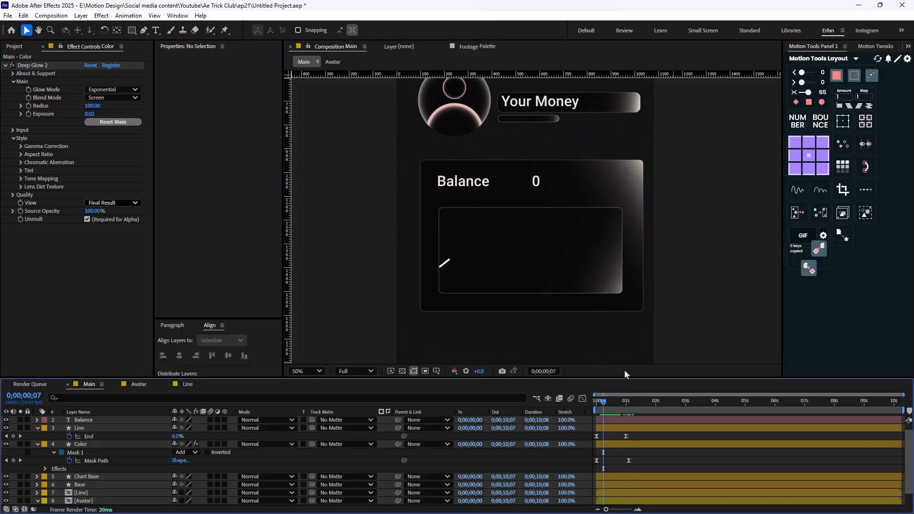
drag(132, 30, 167, 50)
scroll(481, 214, up, 3)
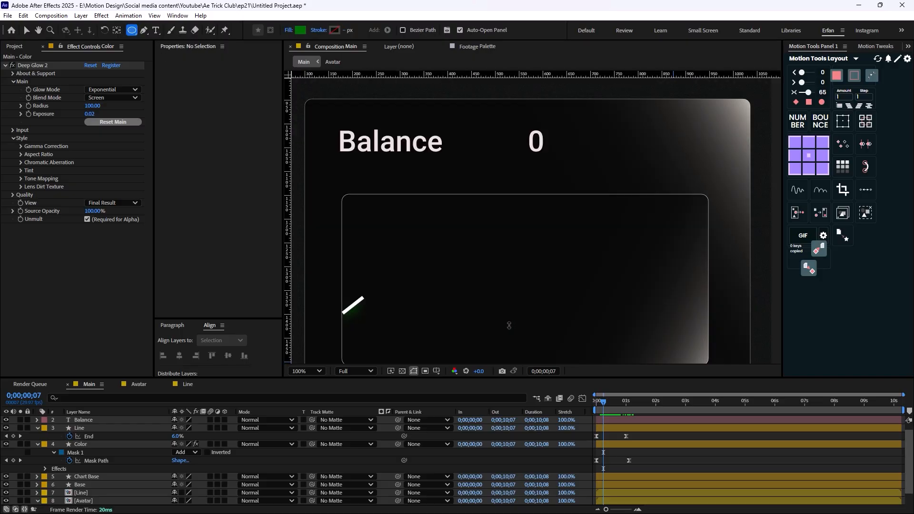
mouse_move(453, 221)
mouse_down()
mouse_move(488, 257)
mouse_move(469, 243)
mouse_up()
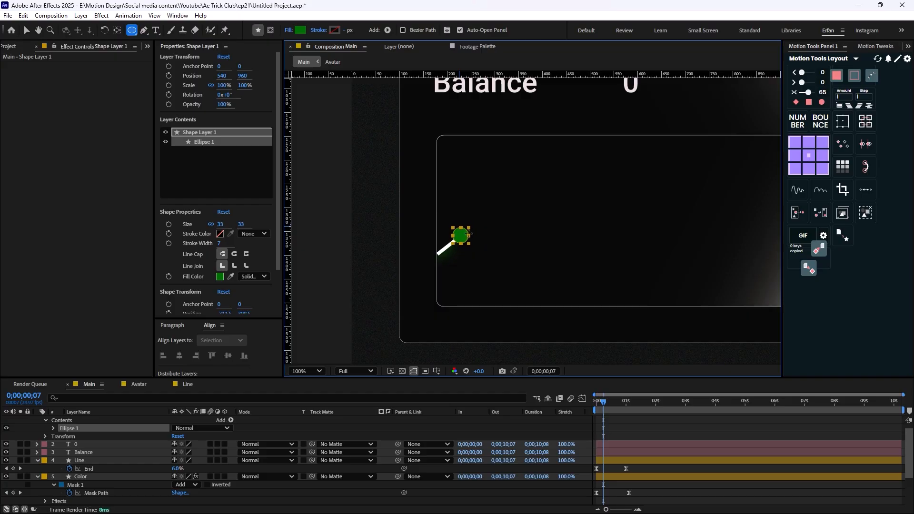
key(ctrl+alt+Home)
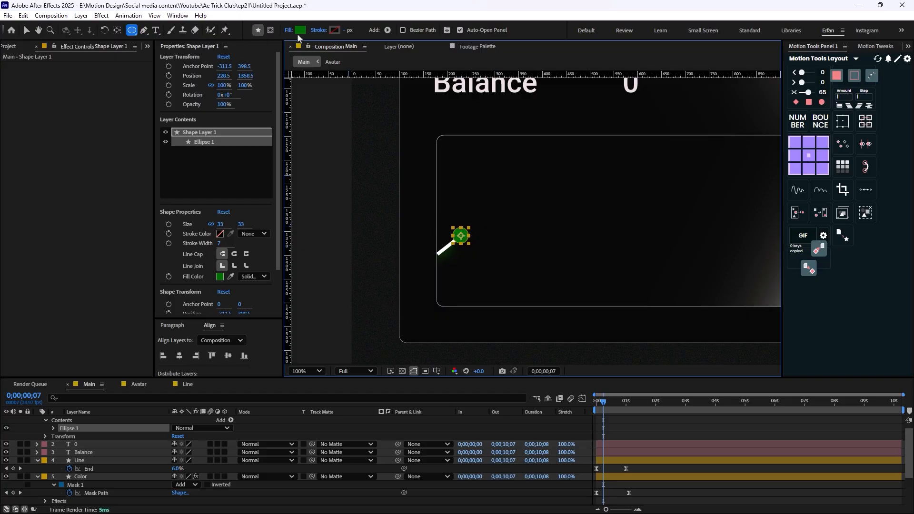
Set the new circle's fill colour to white
click(300, 30)
drag(376, 228, 283, 155)
click(552, 205)
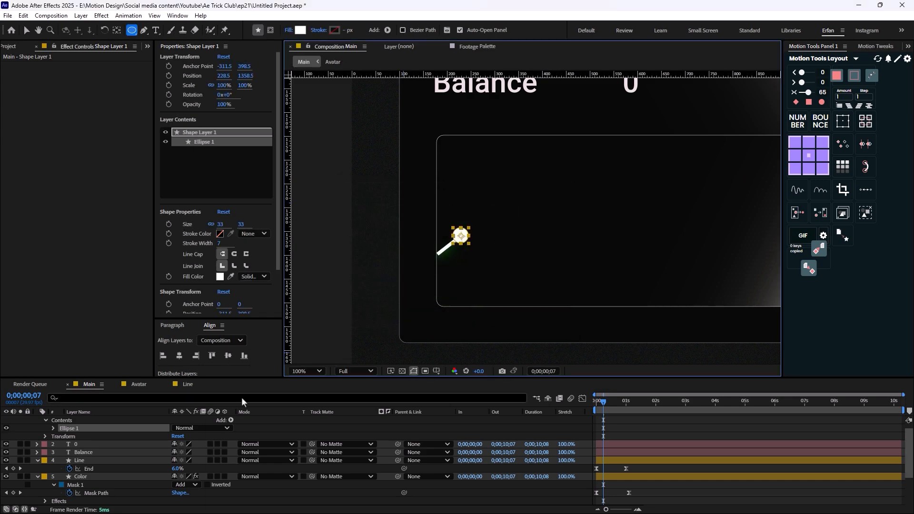
Apply Deep Glow 2 to the circle's shape layer with a radius of 80 and an exposure of 1.22
key(ctrl+space)
text(de)
click(120, 423)
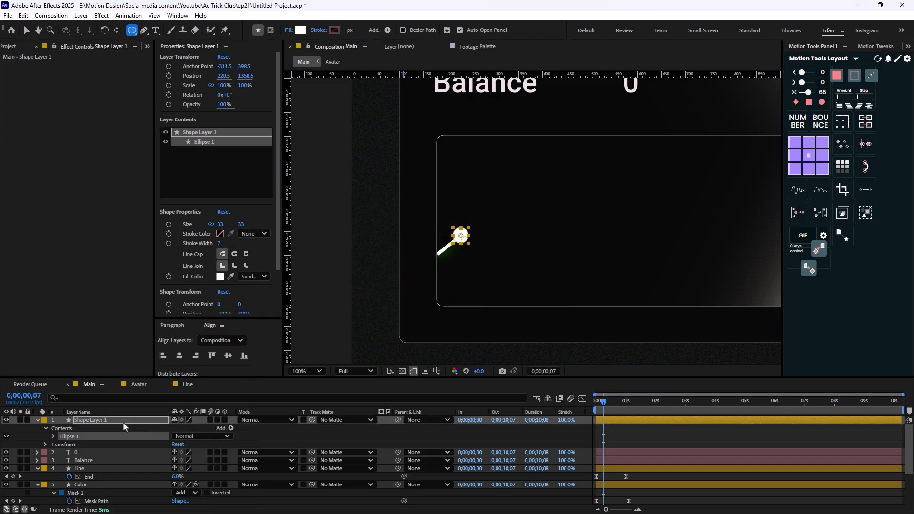
key(ctrl+space)
text(de)
click(113, 420)
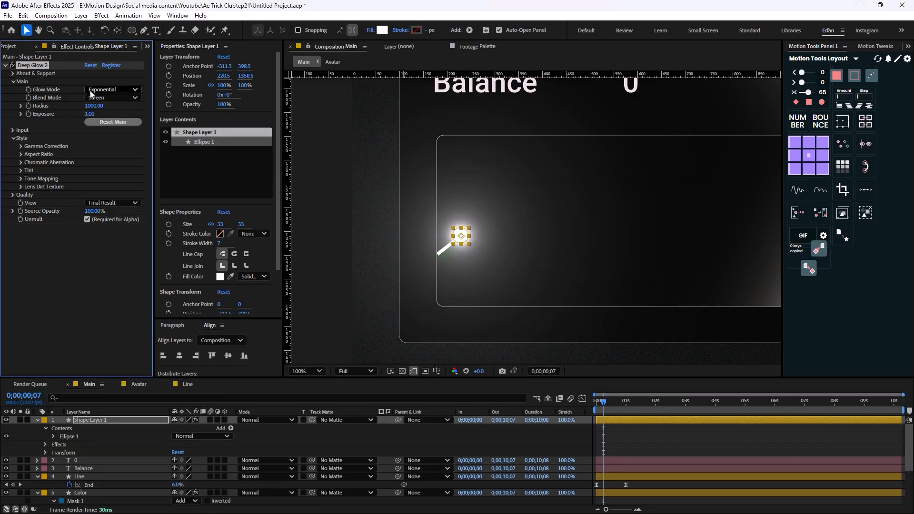
click(94, 105)
text(80)
key(Return)
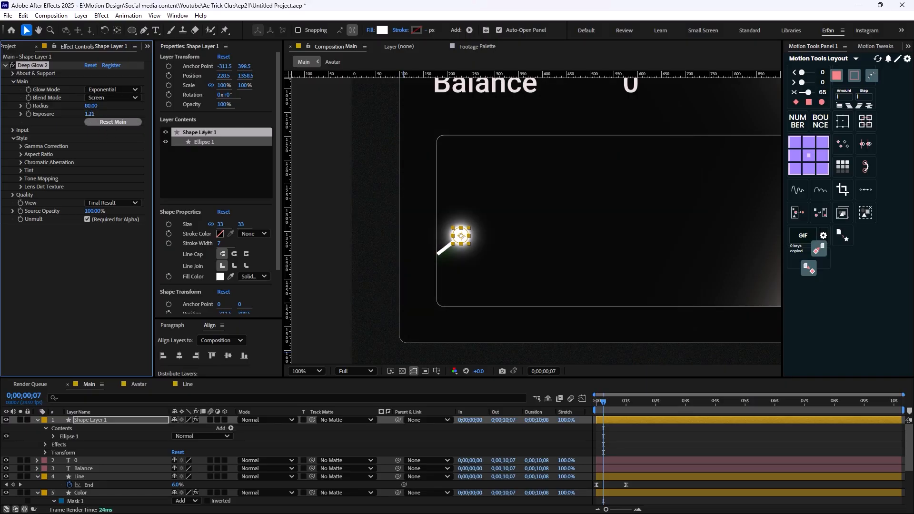
click(411, 440)
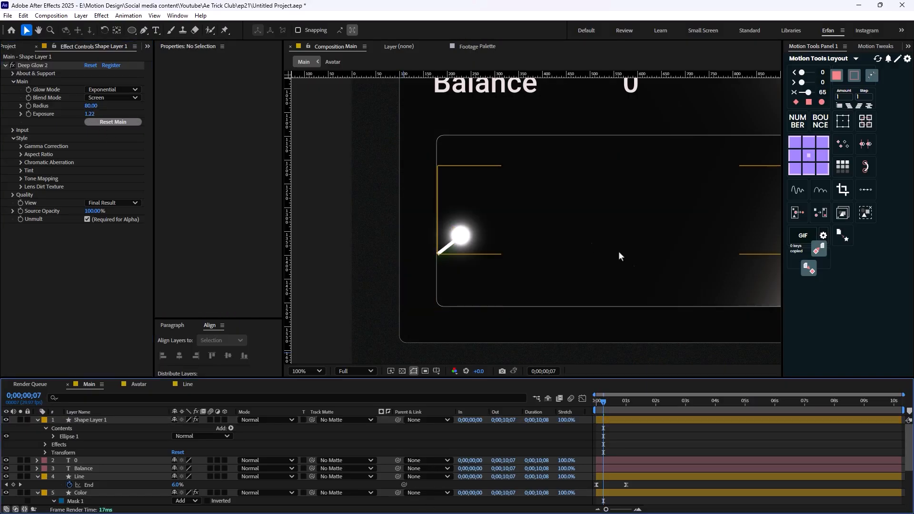
Move the Ball layer onto the starting point of the line at the chart's left edge
drag(604, 402, 633, 400)
scroll(611, 219, down, 2)
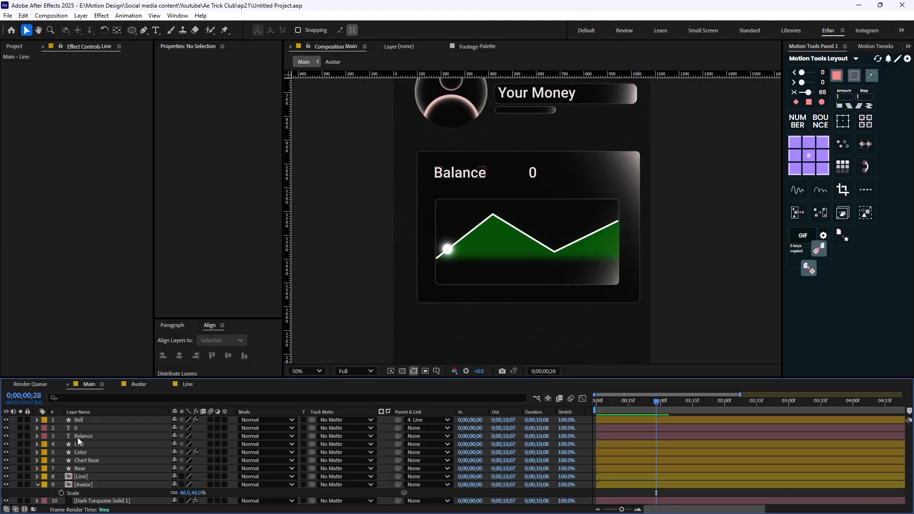
click(93, 421)
scroll(398, 285, up, 2)
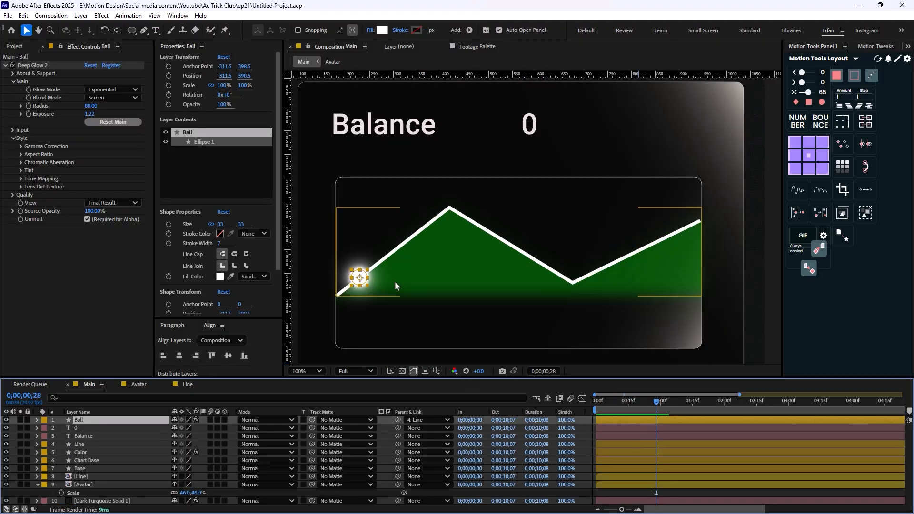
drag(363, 279, 341, 297)
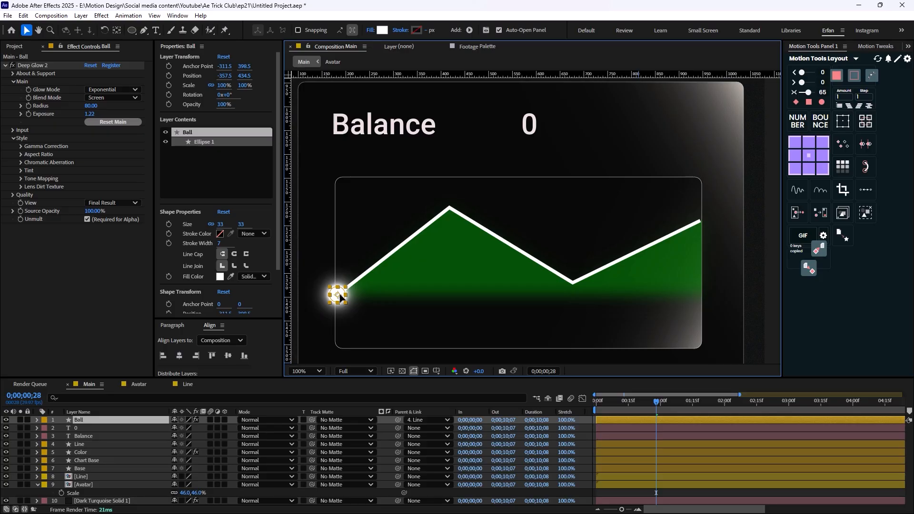
At 0;00;00;00, reveal the Path property inside the Line layer's Shape 1 and copy it
drag(657, 405, 593, 407)
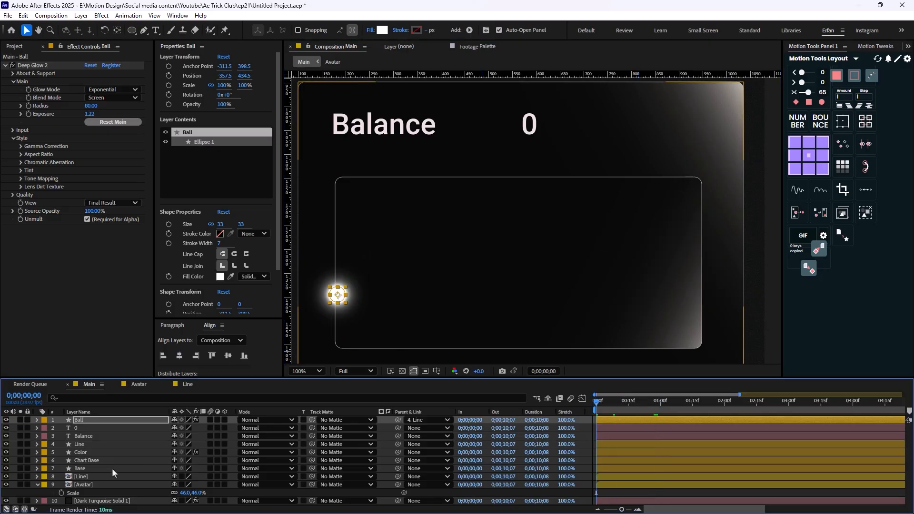
click(36, 444)
scroll(59, 455, down, 2)
click(54, 436)
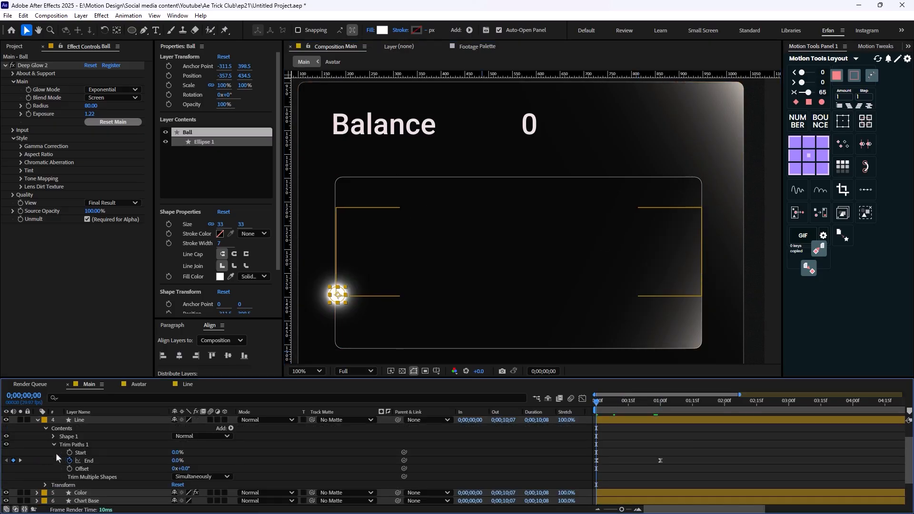
click(54, 436)
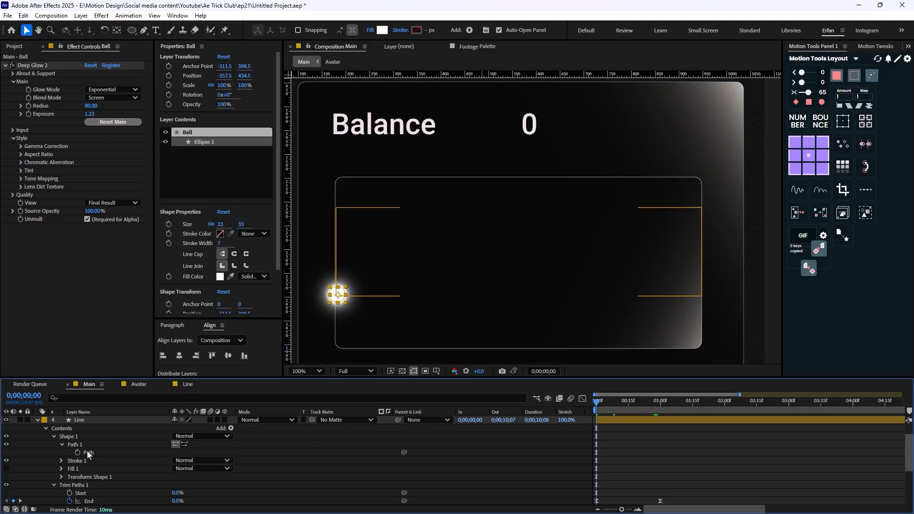
click(87, 452)
scroll(101, 441, up, 2)
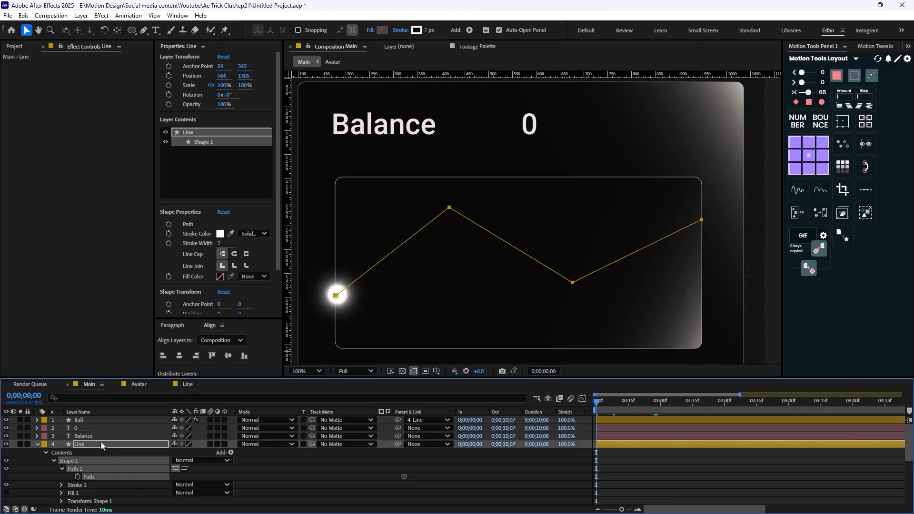
Paste the copied path into the Ball layer's Position property to create position keyframes
click(82, 421)
click(37, 419)
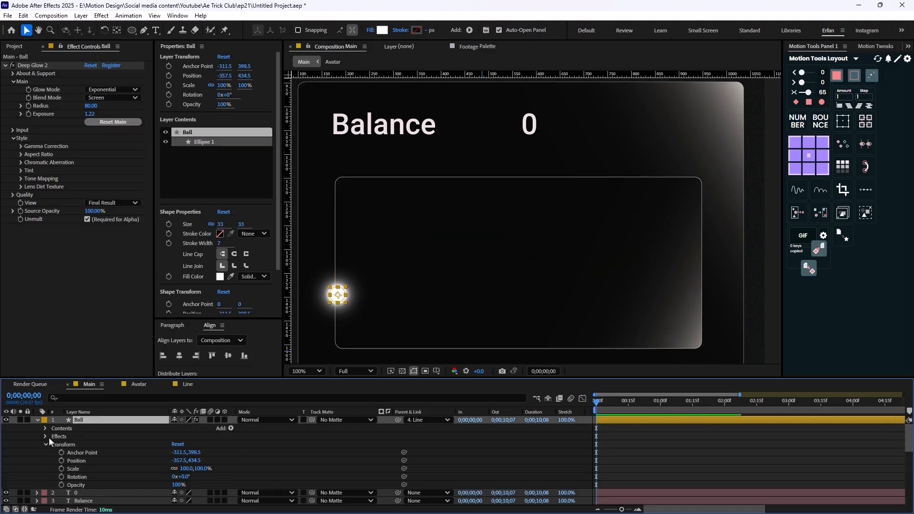
key(p)
click(79, 427)
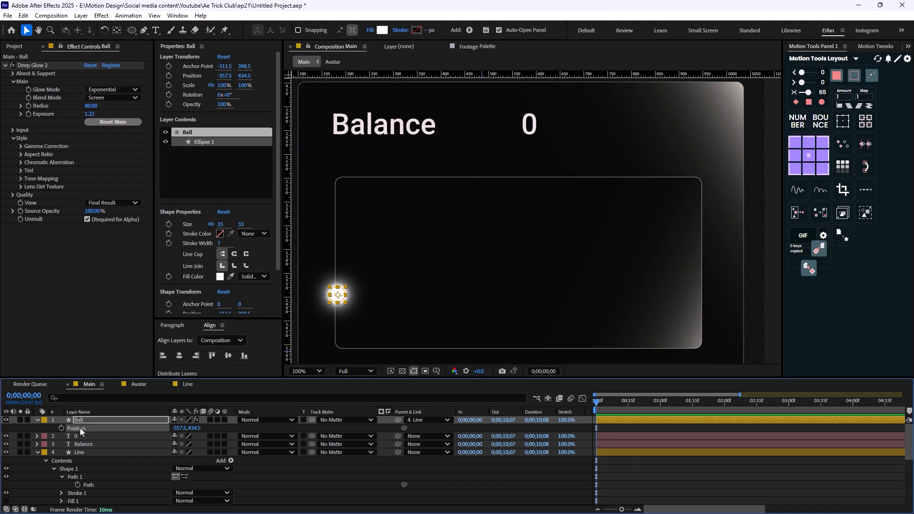
key(ctrl+v)
scroll(436, 259, down, 4)
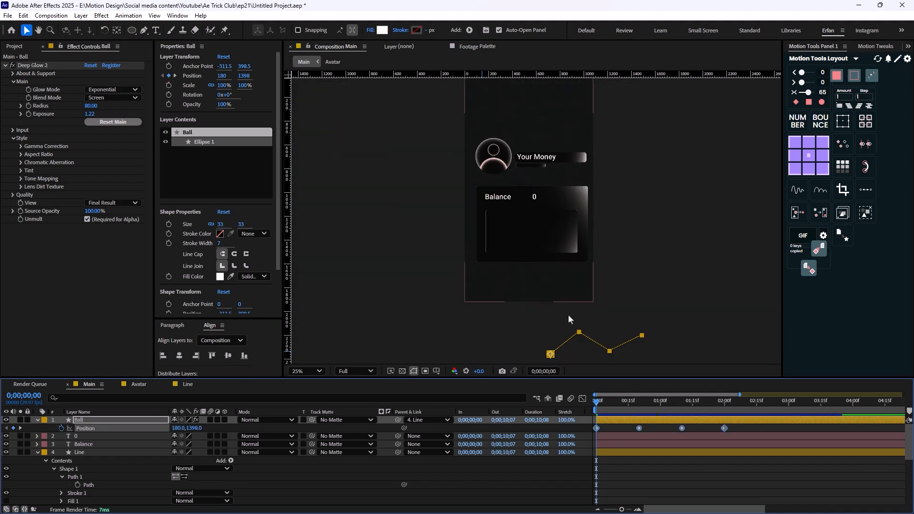
Move the Ball's whole motion path onto the chart line, aligning its points with the line's corners at 0;00;00;20
mouse_move(597, 403)
mouse_down()
mouse_move(722, 415)
mouse_move(488, 418)
mouse_up()
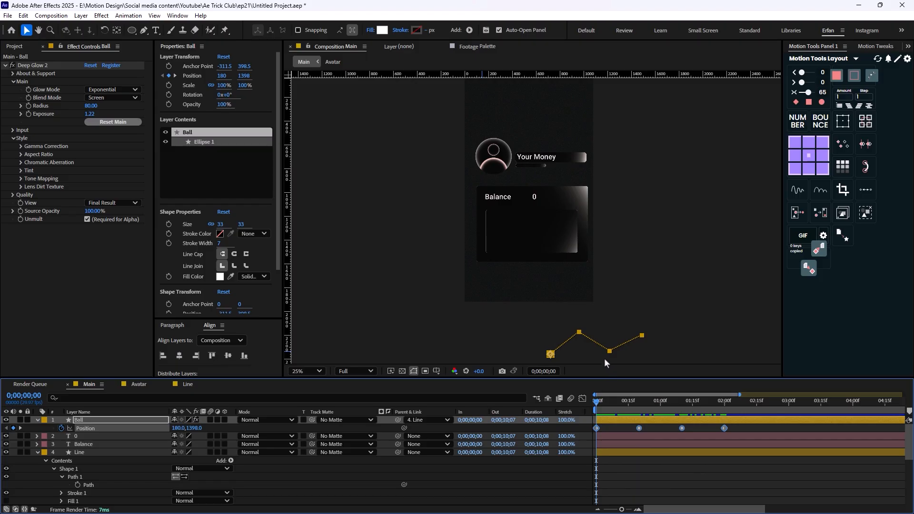
drag(614, 353, 547, 247)
scroll(526, 259, up, 2)
mouse_move(607, 402)
mouse_down()
mouse_move(634, 407)
mouse_move(612, 407)
mouse_move(638, 426)
mouse_up()
scroll(476, 299, up, 2)
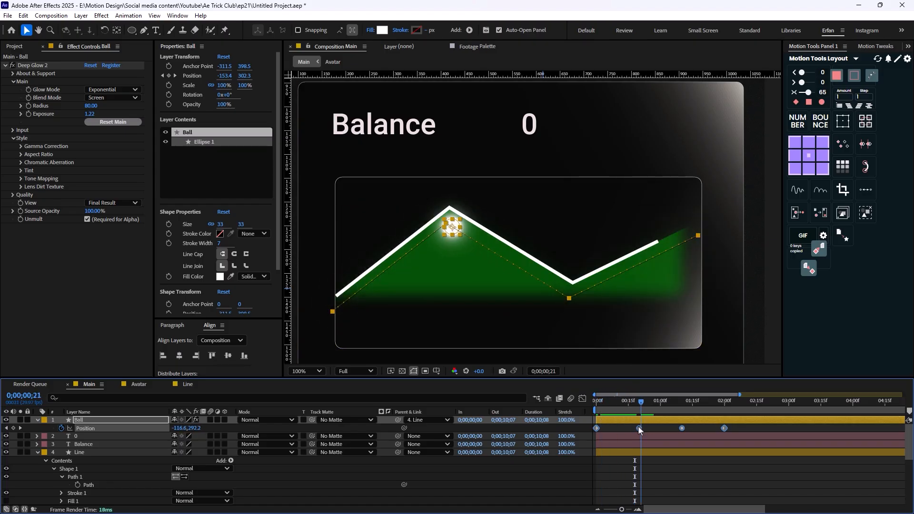
drag(568, 298, 568, 284)
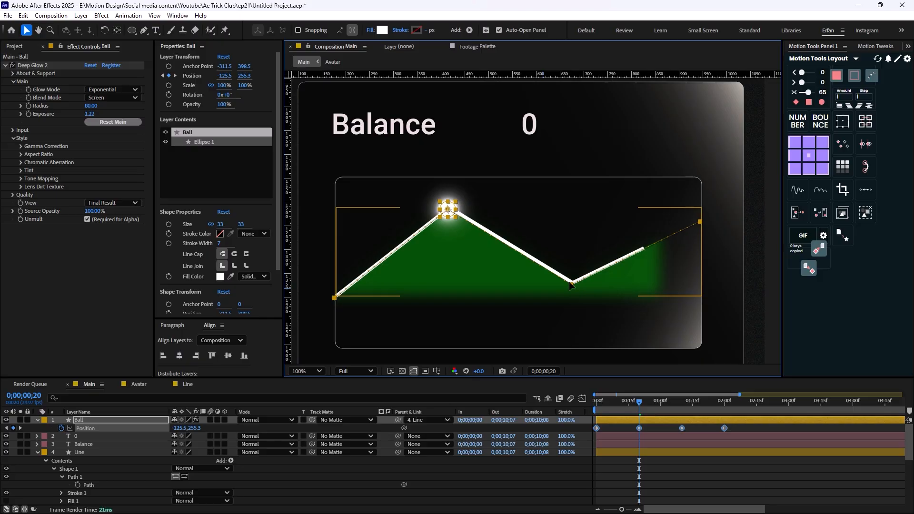
Apply Easy Ease to the Ball's Position keyframes and play the animation from the start to compare it with the line
drag(639, 402, 612, 410)
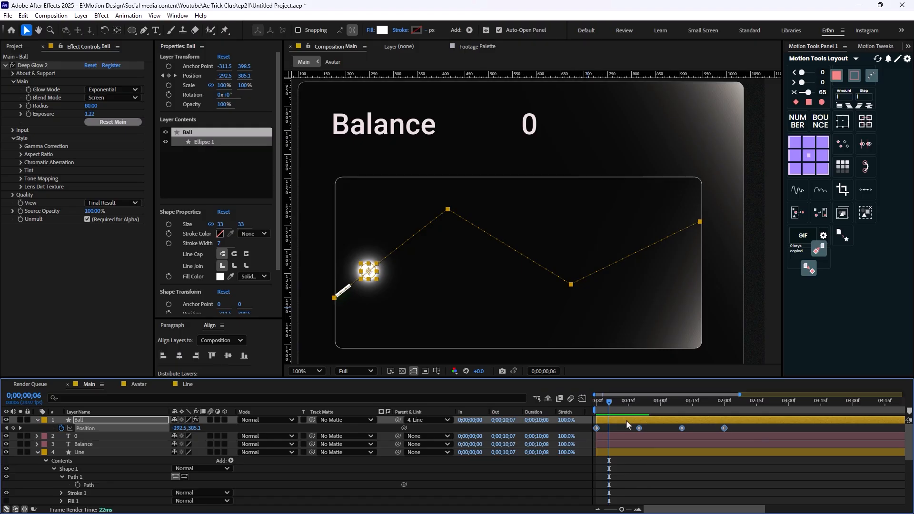
key(F9)
drag(613, 402, 552, 404)
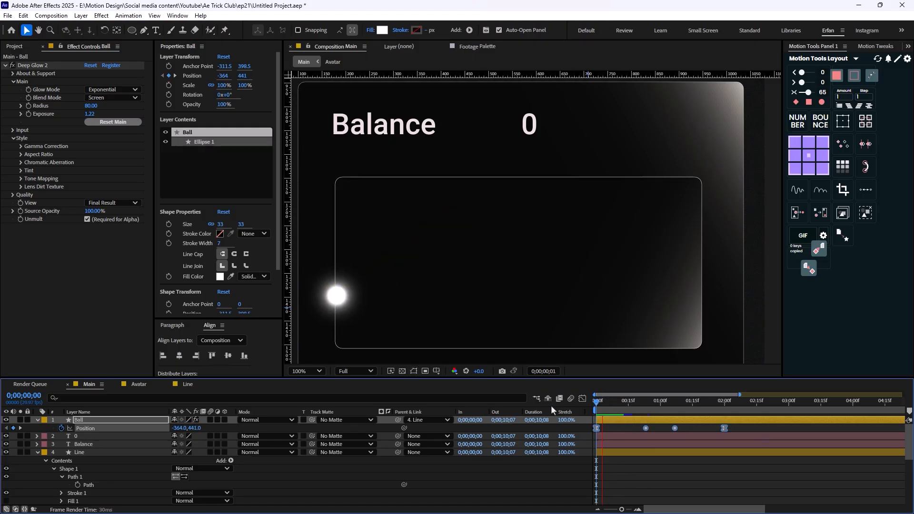
key(space)
key(space)
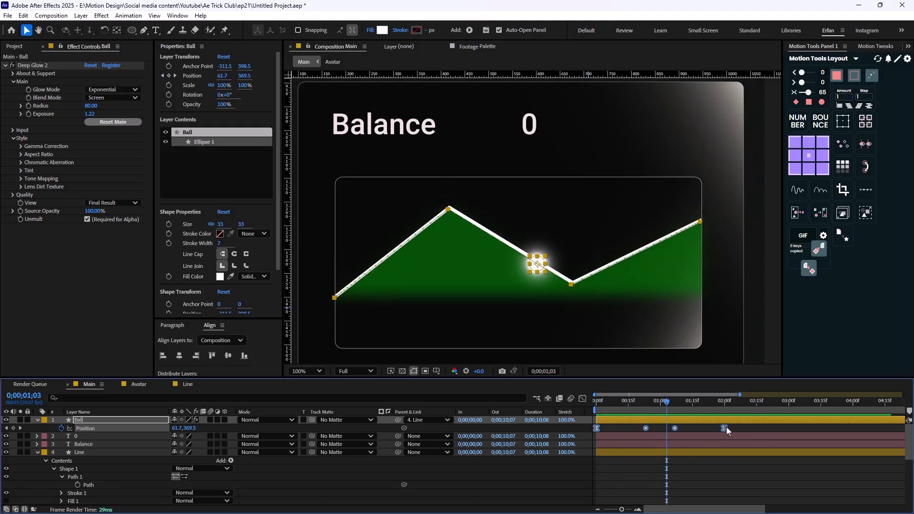
Compress the Ball's Position keyframes proportionally to end at about 0;00;01;15 and play the animation from the start
drag(726, 428, 694, 434)
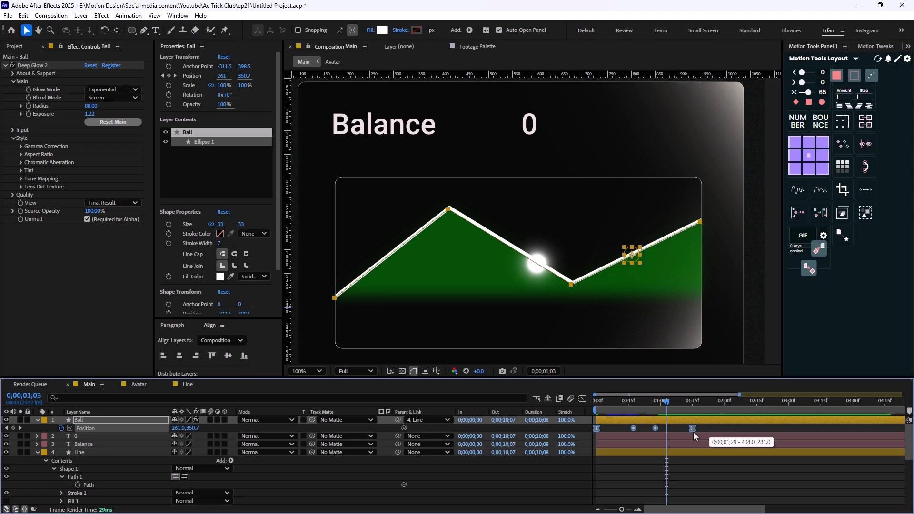
drag(635, 405, 542, 404)
key(space)
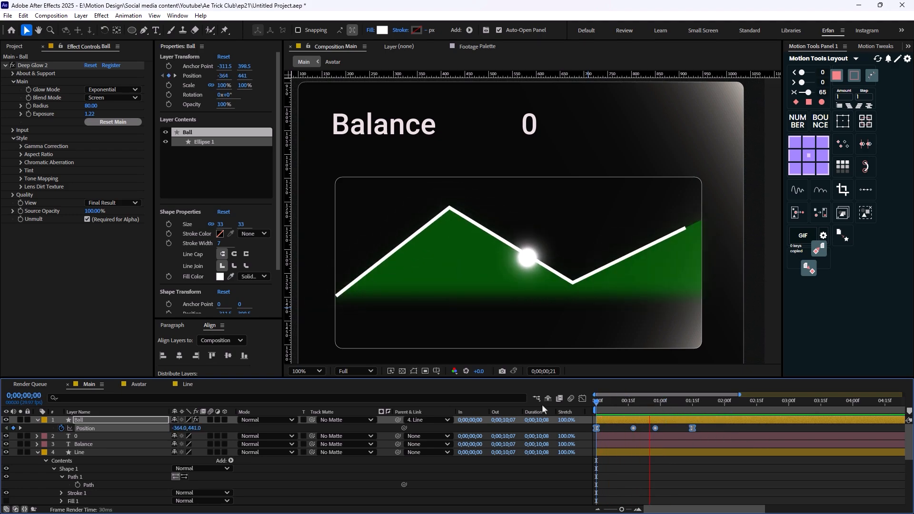
key(space)
Shorten the Ball's motion to end at about 0;00;01;04, with its two middle Position keyframes at about 0;00;00;09 and 0;00;00;15
drag(692, 432, 663, 436)
key(Home)
mouse_move(598, 405)
mouse_down()
mouse_move(655, 404)
mouse_move(594, 416)
mouse_move(638, 400)
mouse_move(614, 406)
mouse_up()
key(alt+Right)
key(alt+Right)
key(alt+Right)
click(620, 430)
key(ctrl+z)
key(period)
click(803, 94)
click(668, 429)
click(808, 93)
key(comma)
key(comma)
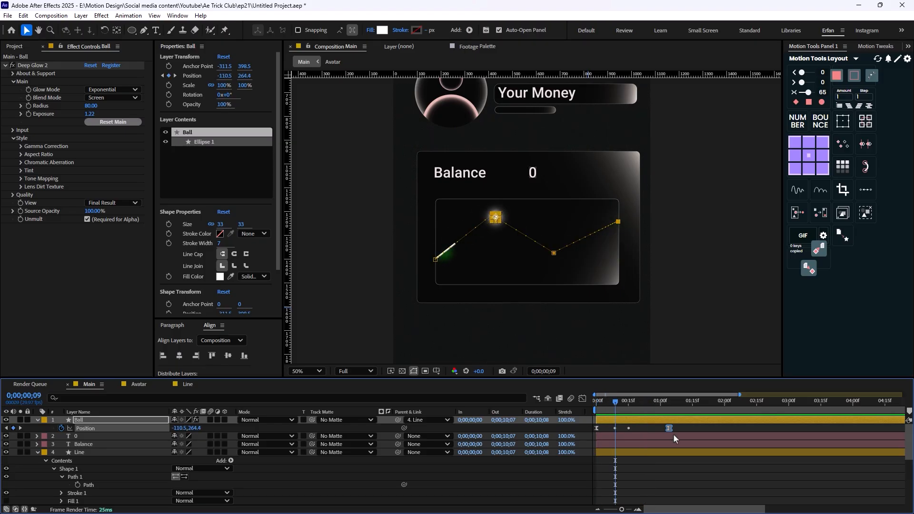
Stretch the Ball's Position keyframes proportionally to end at about 0;00;01;14, and shift the whole set about two frames later
drag(675, 431, 592, 425)
drag(669, 429, 691, 429)
key(ctrl+z)
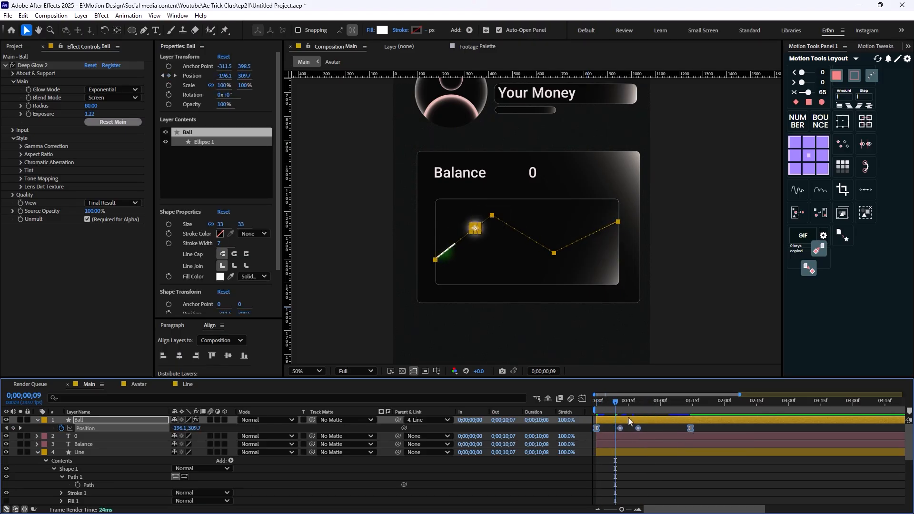
drag(618, 408, 608, 359)
drag(690, 428, 695, 434)
key(period)
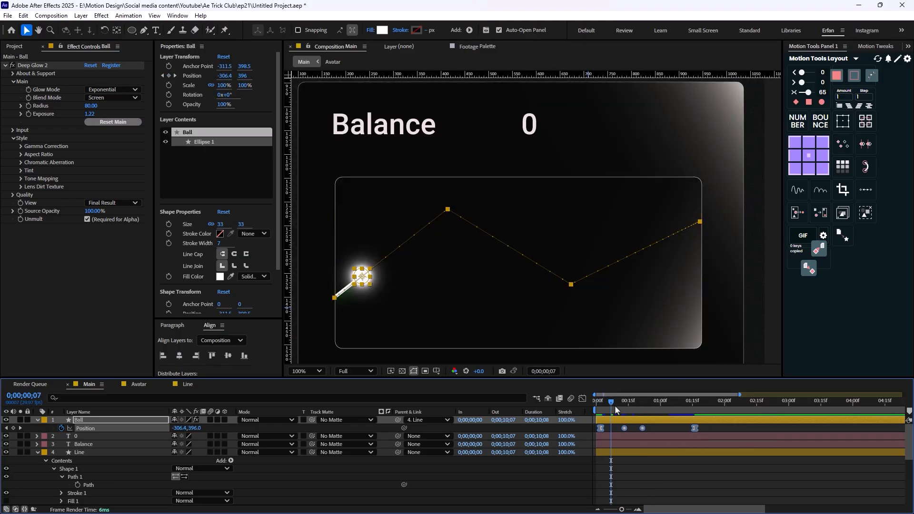
Apply Easy Ease to the Ball's two middle Position keyframes and play the animation
drag(614, 405, 624, 430)
click(642, 428)
shift+click(625, 428)
key(F9)
key(space)
scroll(547, 321, down, 1)
scroll(641, 361, up, 1)
Retime the Ball's first, third and last Position keyframes to 0;00;00;00, about 0;00;00;17 and 0;00;01;03, and play the animation
click(639, 428)
drag(620, 405, 617, 415)
drag(632, 429, 643, 413)
click(694, 429)
drag(690, 431, 547, 404)
key(comma)
key(space)
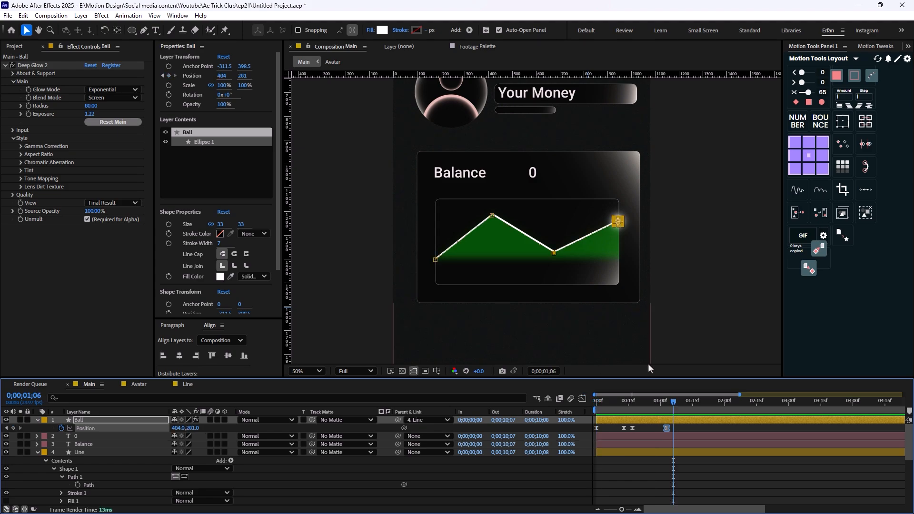
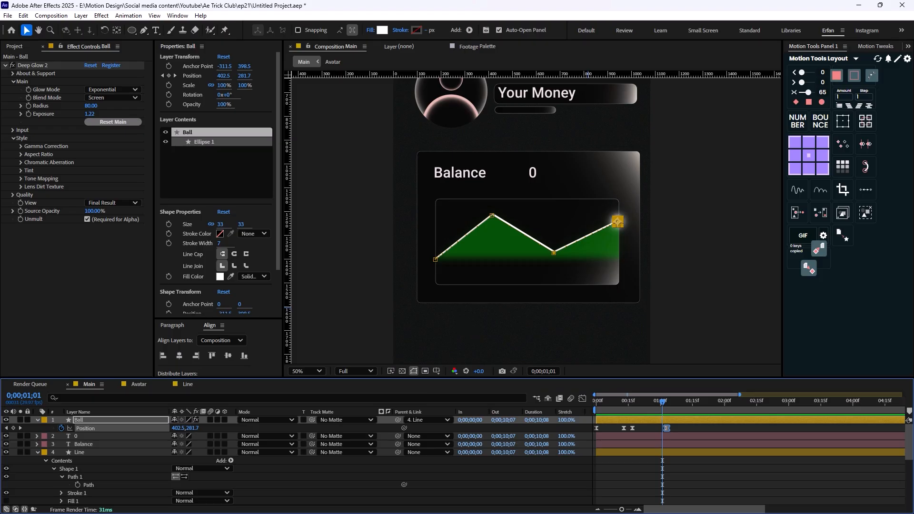
Collapse the Ball layer's properties, clear the selection and play the animation from the start to check the ball against the line
key(u)
click(383, 406)
key(space)
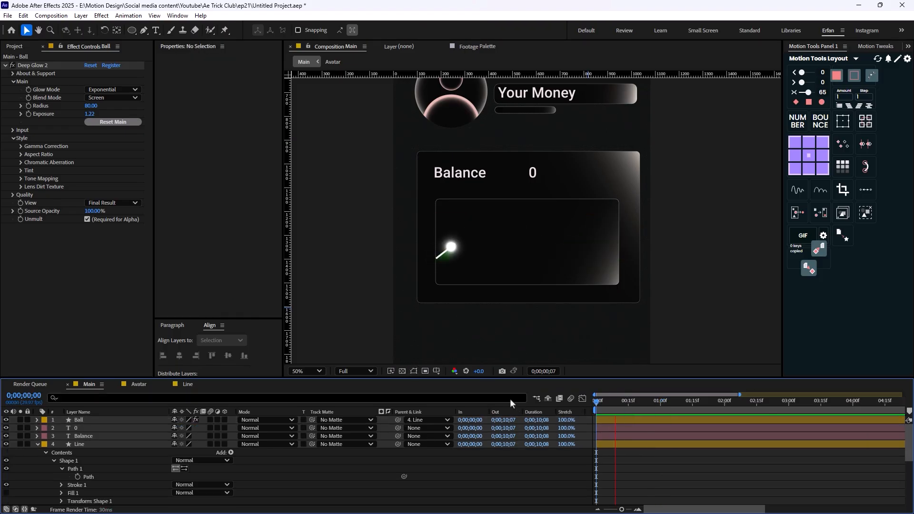
key(space)
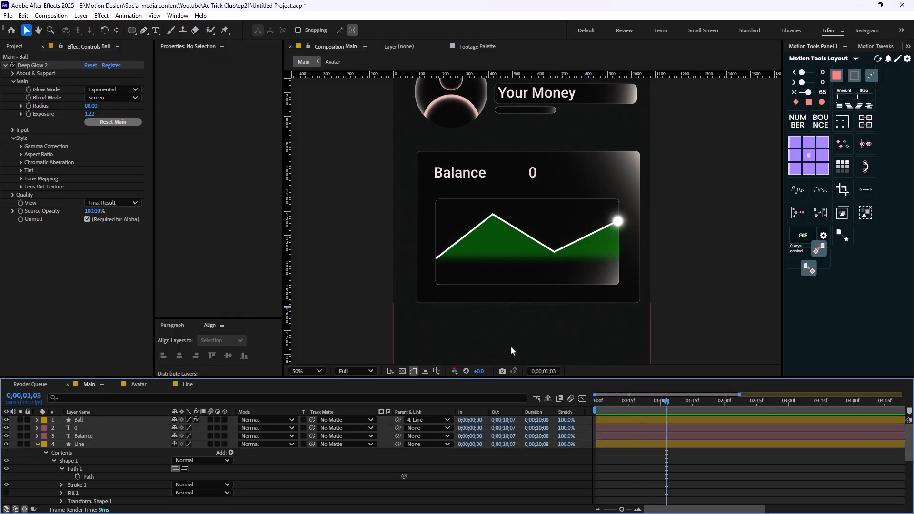
At 0;00;01;03, apply the Currency Counter Monospaced preset to the 0 text layer beside Balance
click(38, 444)
click(532, 173)
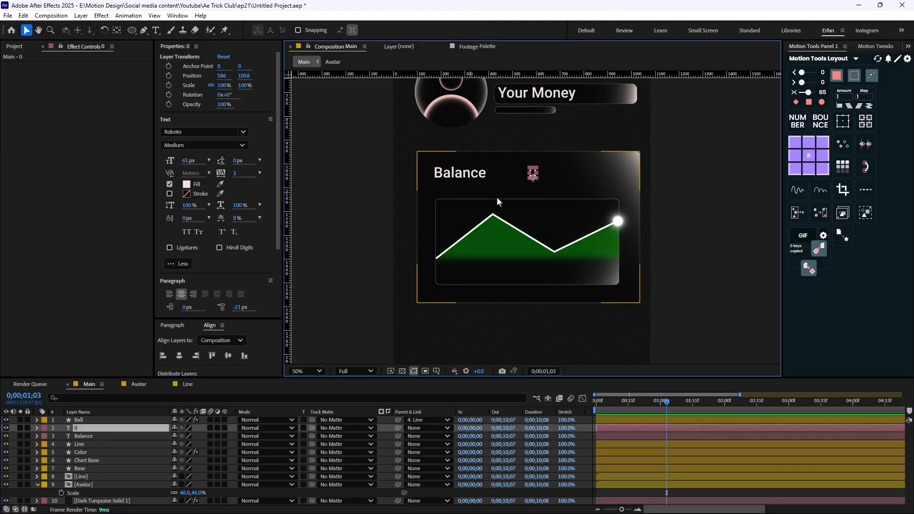
scroll(532, 206, up, 1)
drag(514, 177, 479, 283)
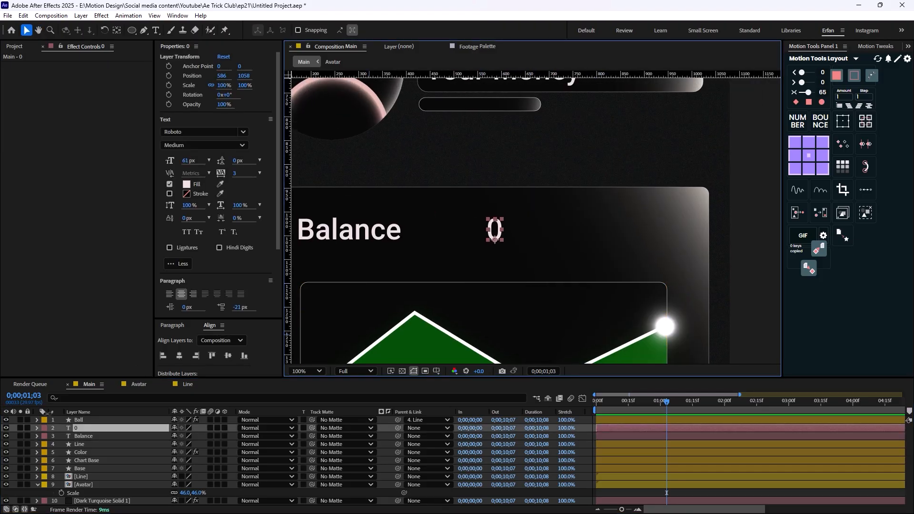
key(ctrl+space)
text(curn)
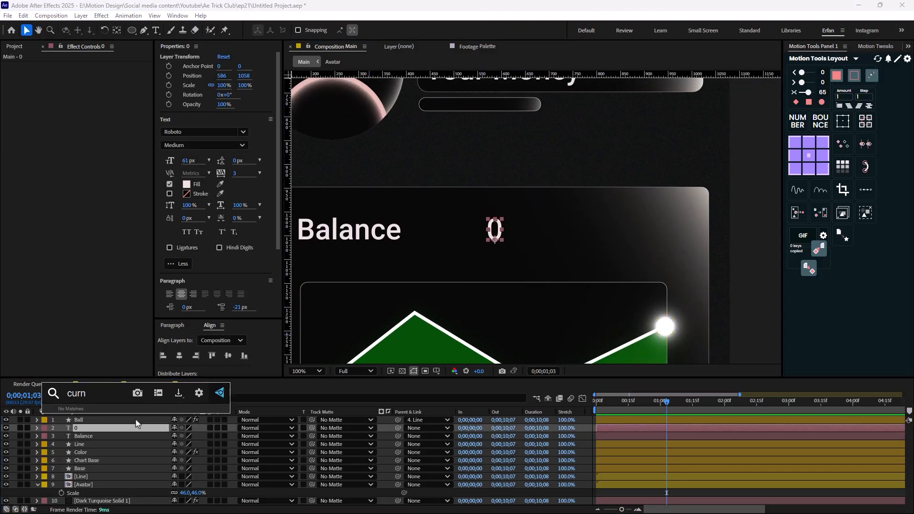
key(BackSpace)
text(rr)
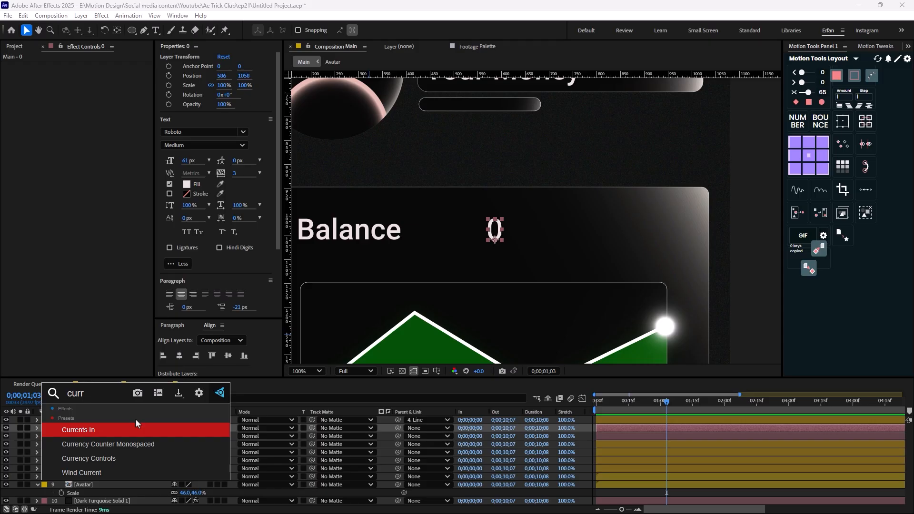
key(Down)
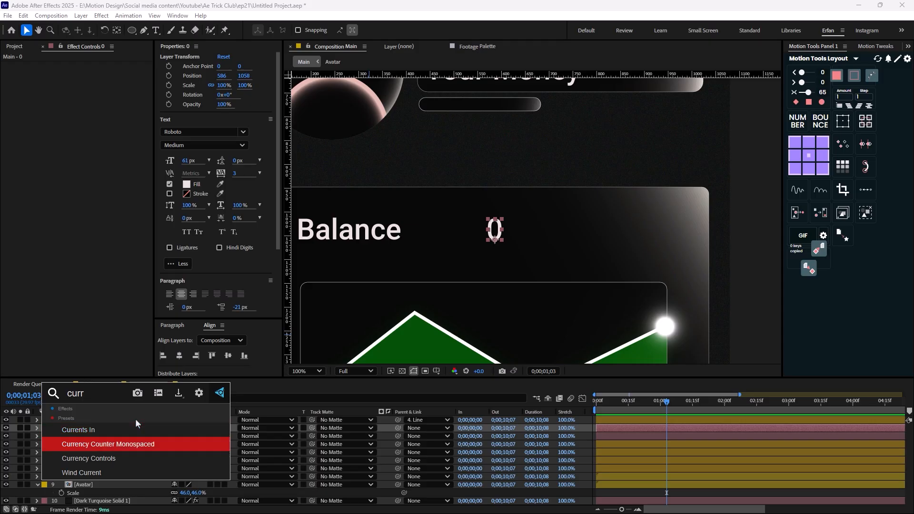
key(Return)
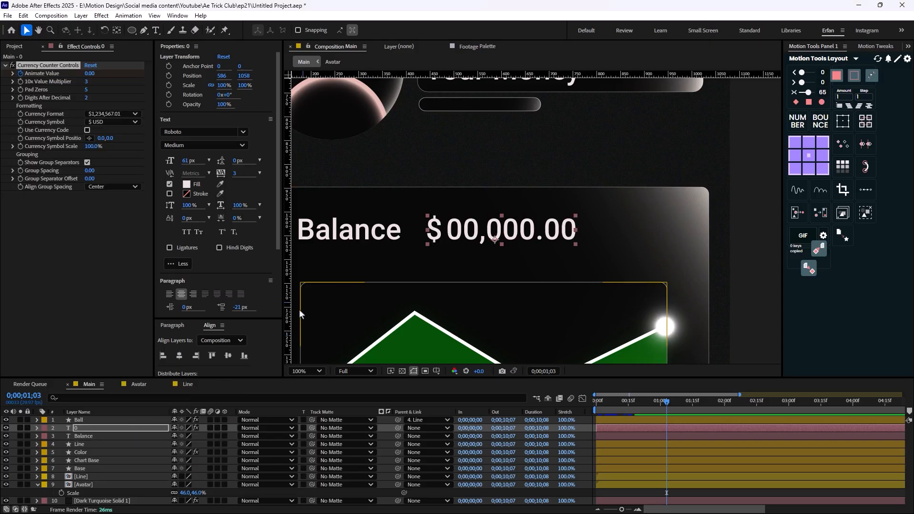
In the Currency Counter Controls, set Digits After Decimal to 1 and Pad Zeros first to 3, then to 2
click(88, 91)
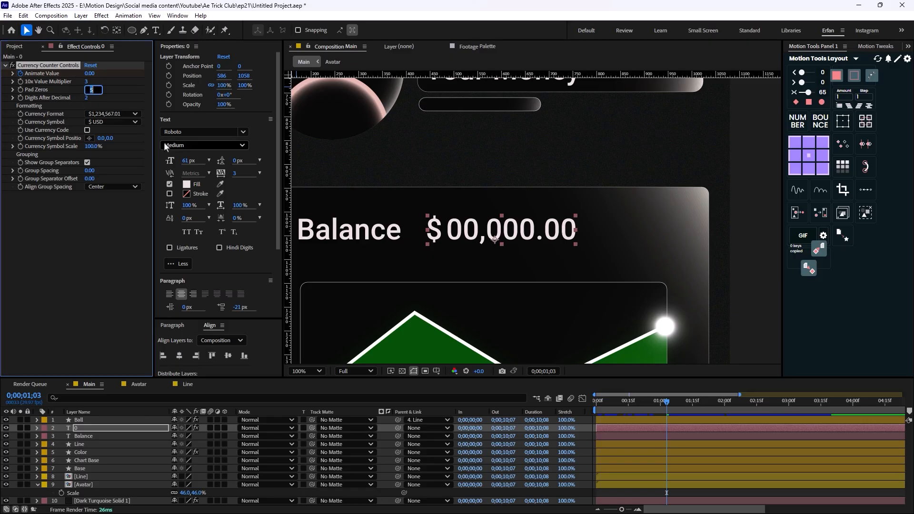
text(3)
key(Return)
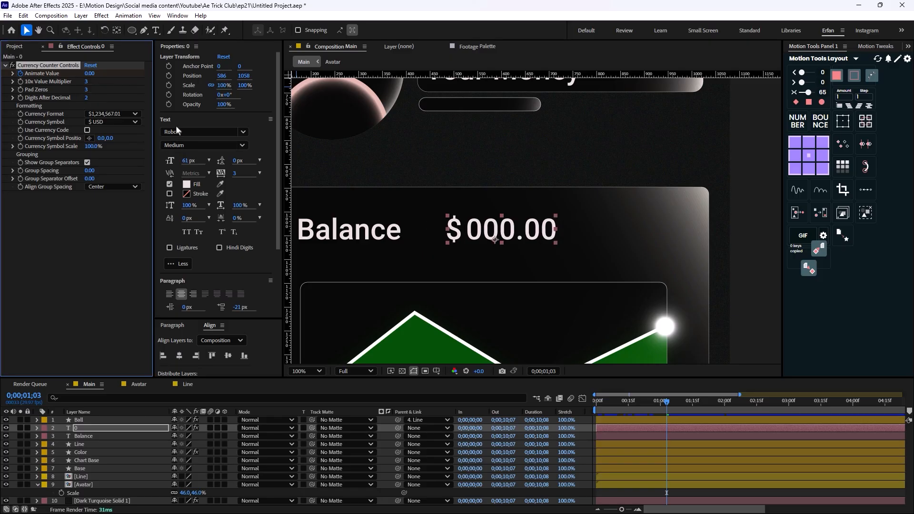
click(87, 98)
text(1)
key(Return)
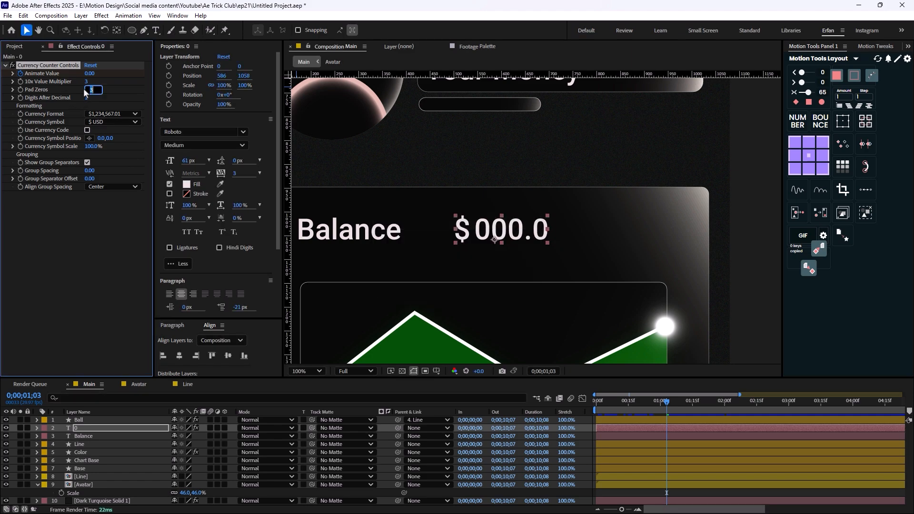
text(2)
key(Return)
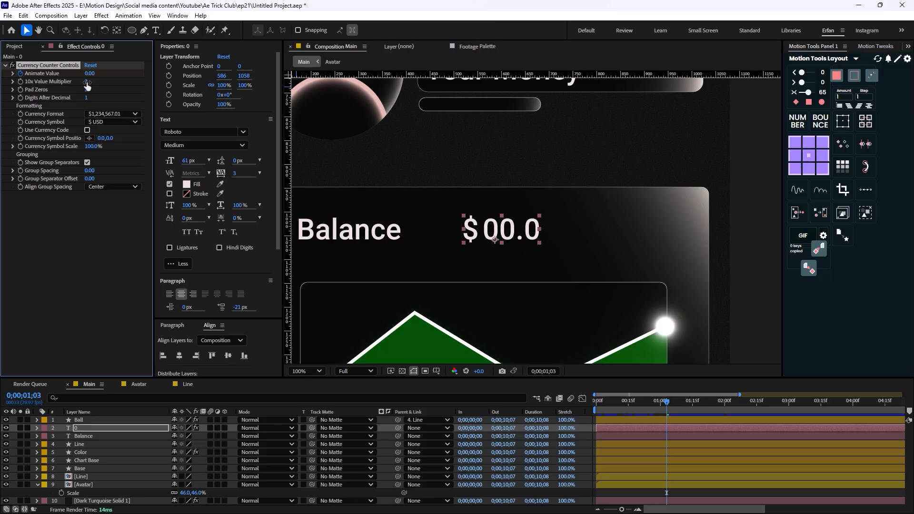
Reveal the 0 layer's Animate Value keyframes and scrub to the end keyframe at 0;00;02;18
click(120, 418)
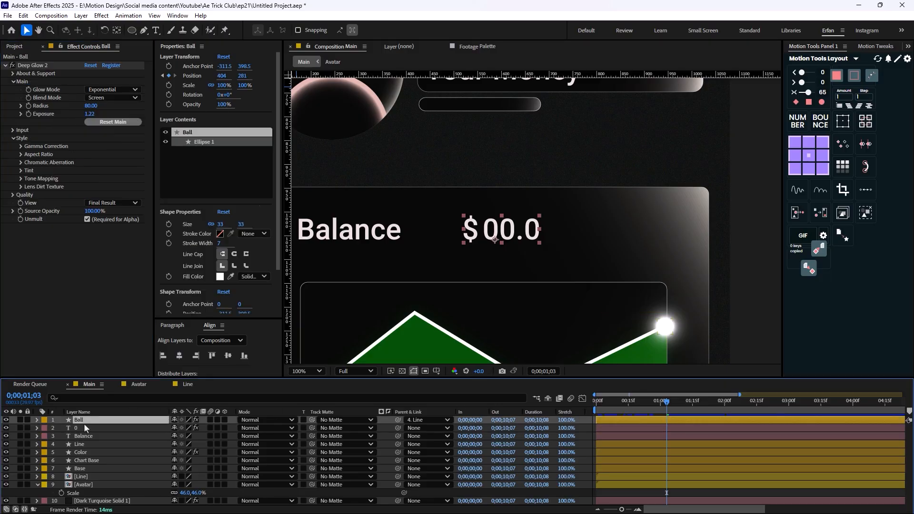
key(u)
key(u)
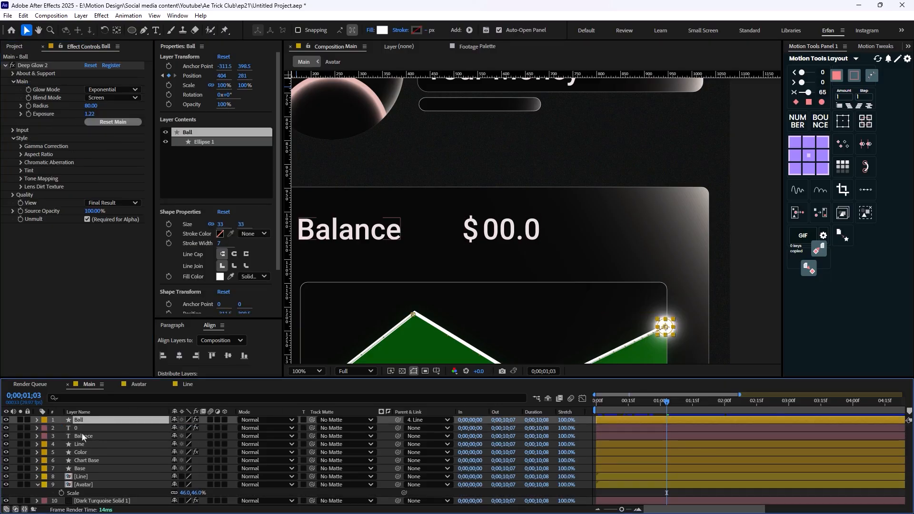
click(83, 428)
key(u)
drag(670, 413, 764, 415)
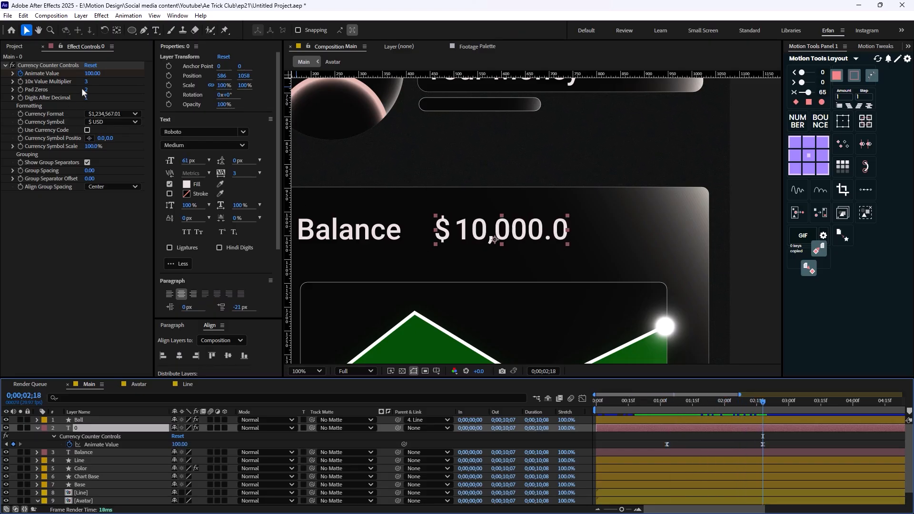
Set the counter's Pad Zeros to 1 and Digits After Decimal to 0, returning the 10x Value Multiplier to 3 after trying 2
drag(86, 85, 85, 94)
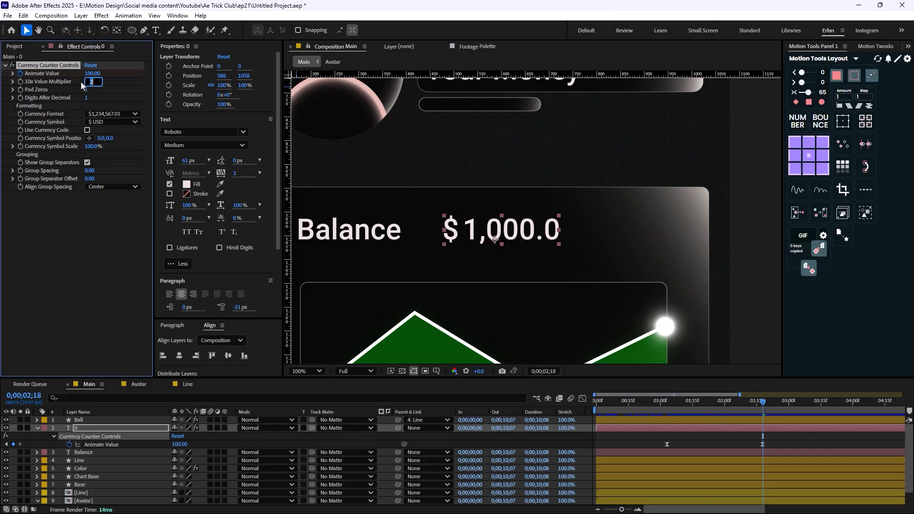
text(3)
key(Return)
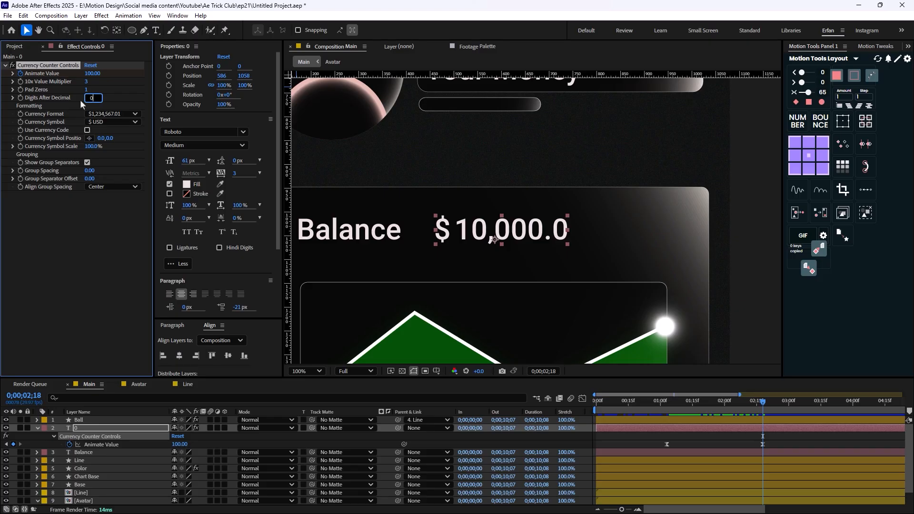
text(0)
key(Return)
Play the composition from the start to check the balance count following the chart animation
drag(755, 413, 584, 441)
key(comma)
key(comma)
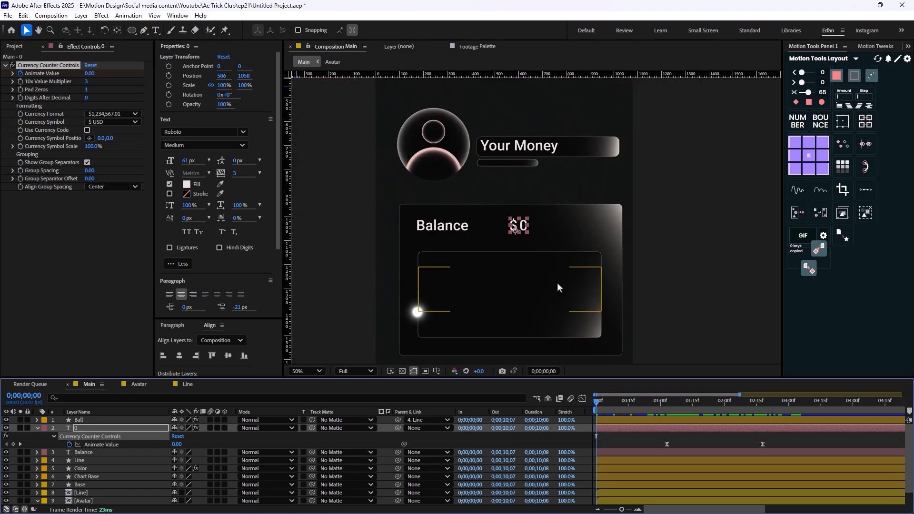
key(space)
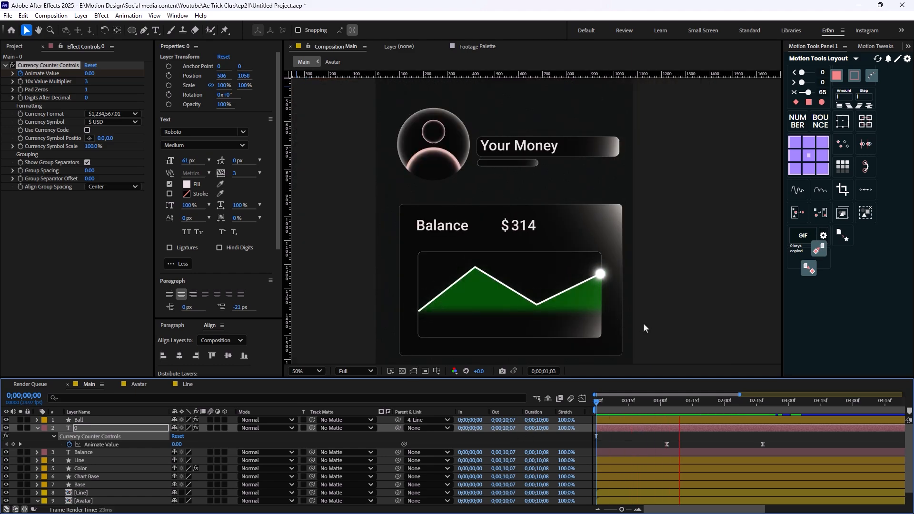
key(space)
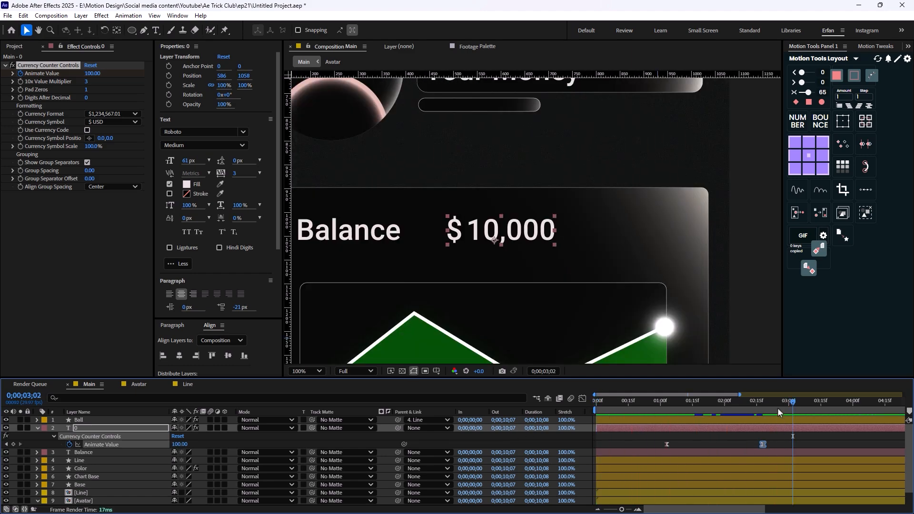
Speed up the balance count by moving its last Animate Value keyframe to about 0;00;01;26, and play it back
click(764, 409)
drag(761, 417, 665, 418)
key(space)
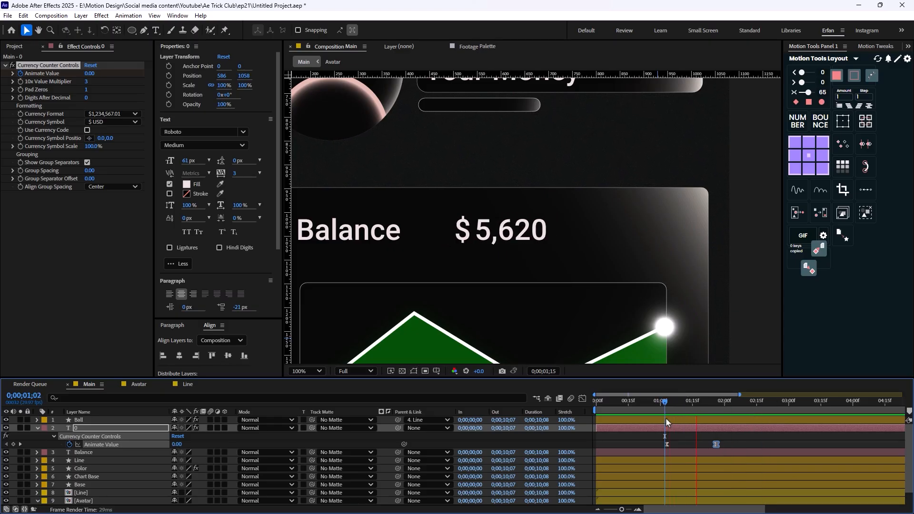
key(space)
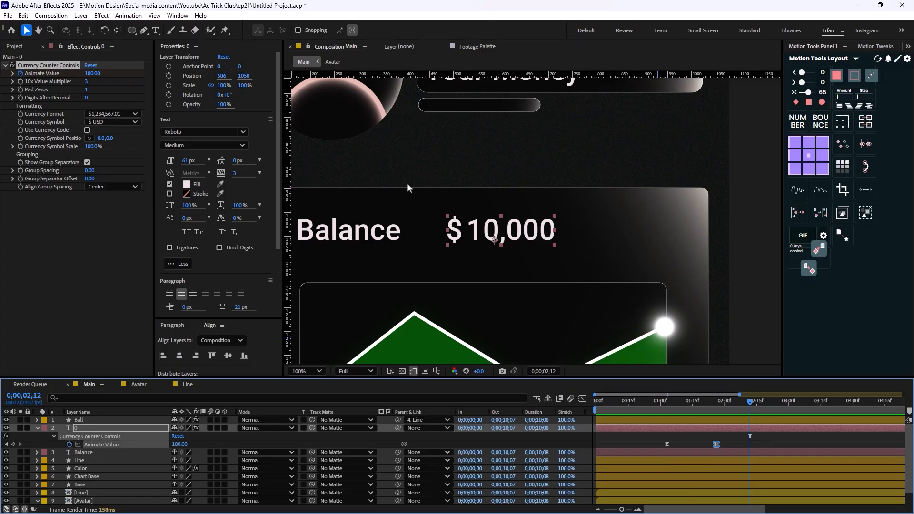
Move the balance amount to X position 572 and add a colon after the Balance label
drag(495, 242, 488, 243)
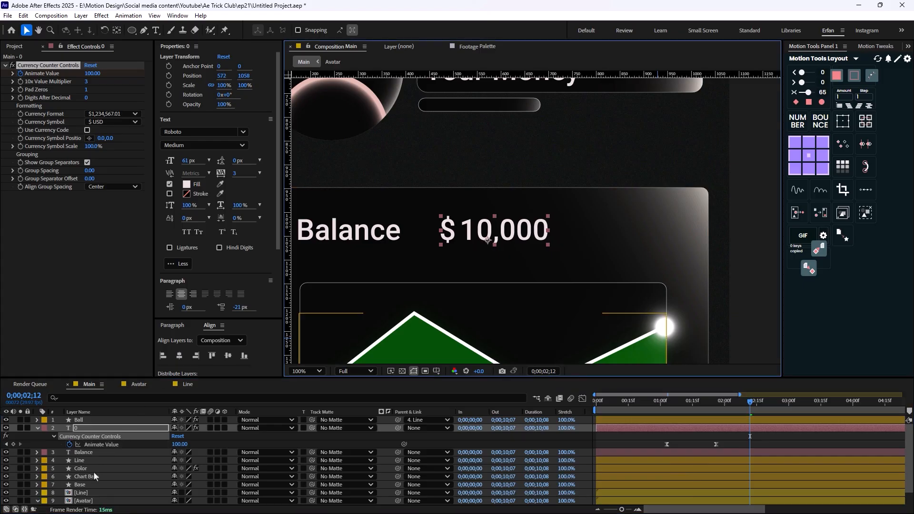
click(97, 454)
double_click(97, 454)
click(408, 237)
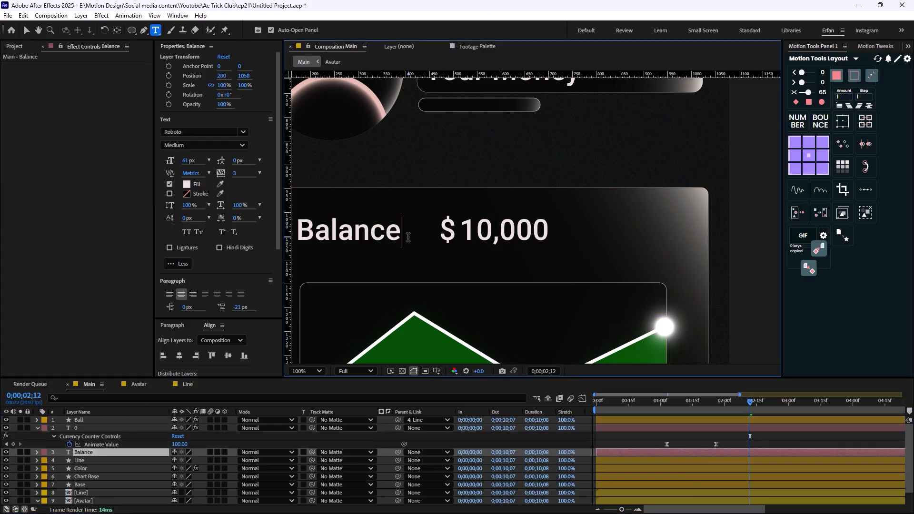
text(:)
click(26, 30)
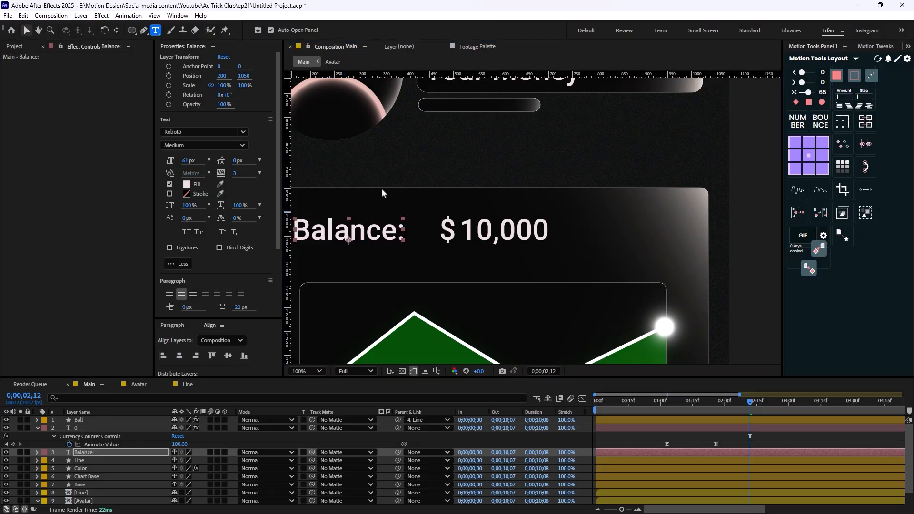
View the whole composition and play it from the start to check the counter's timing
scroll(382, 189, down, 2)
scroll(528, 300, up, 2)
scroll(545, 289, down, 1)
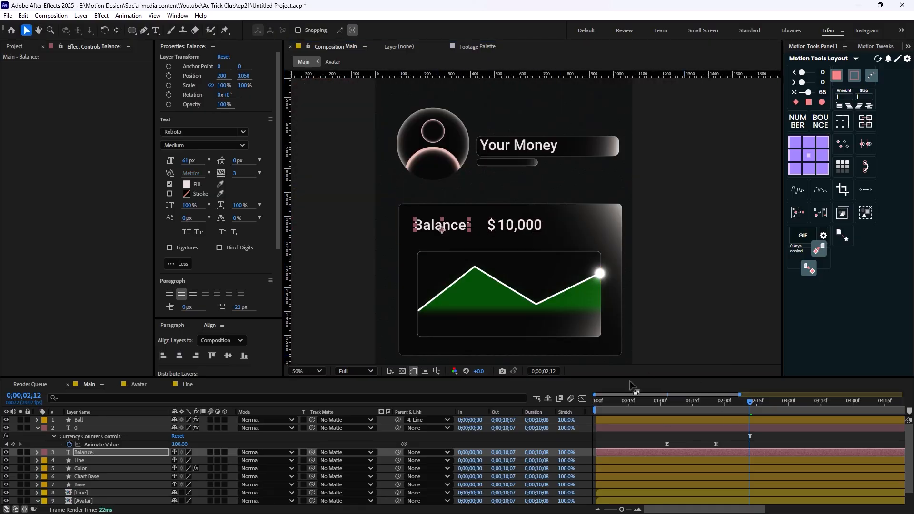
drag(743, 405, 482, 421)
scroll(547, 282, down, 1)
key(space)
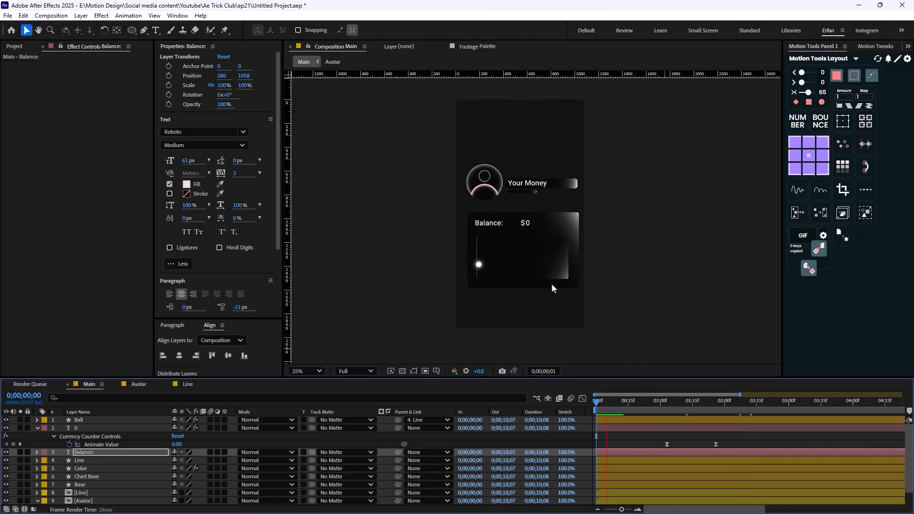
drag(675, 404, 594, 422)
Shift both Animate Value keyframes of the 0 layer earlier so counting starts at 0;00;00;00, and play the result
click(587, 428)
key(u)
key(y)
key(u)
drag(724, 448, 607, 448)
key(space)
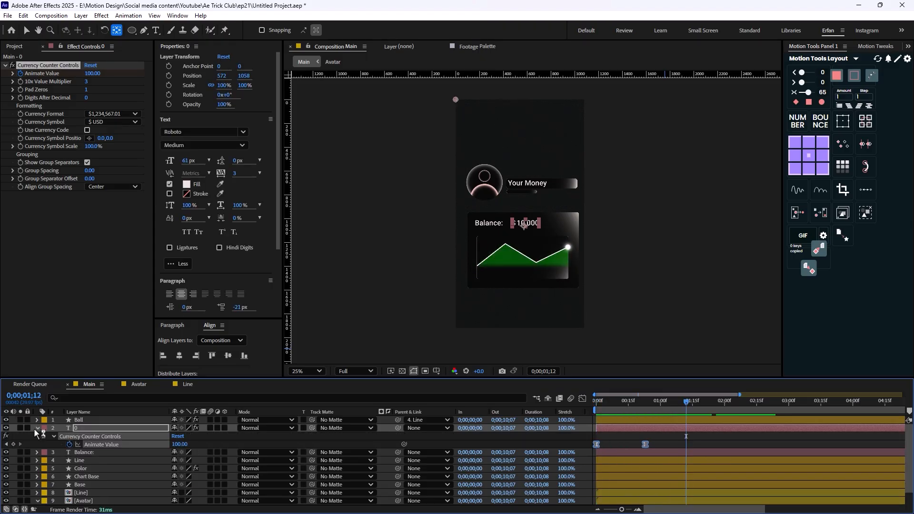
Pre-compose the seven balance card layers, from Ball down to Base, into a new composition named Chart
click(38, 428)
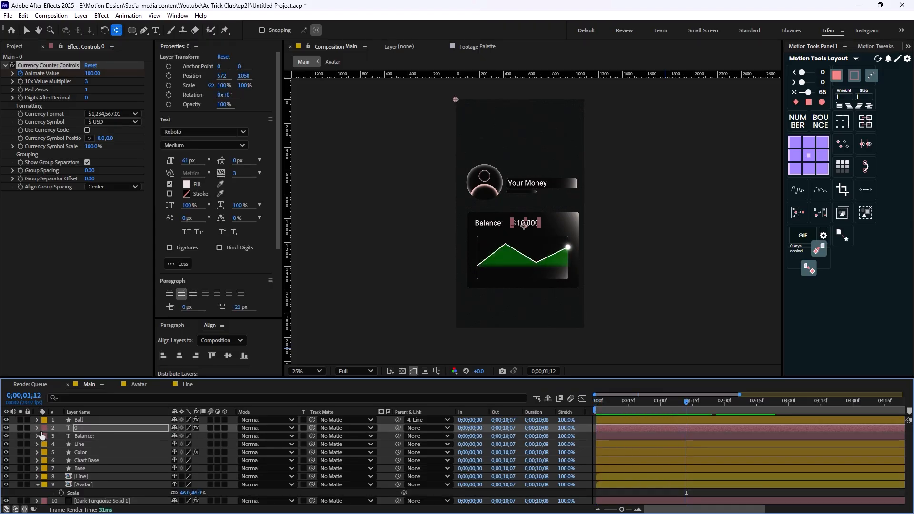
click(38, 484)
click(75, 470)
shift+click(88, 420)
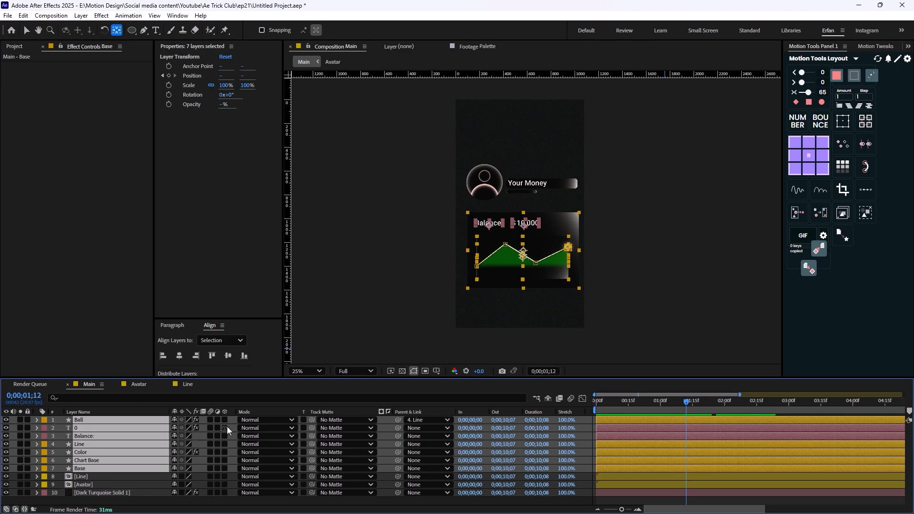
key(ctrl+shift+c)
text(Chart)
key(Return)
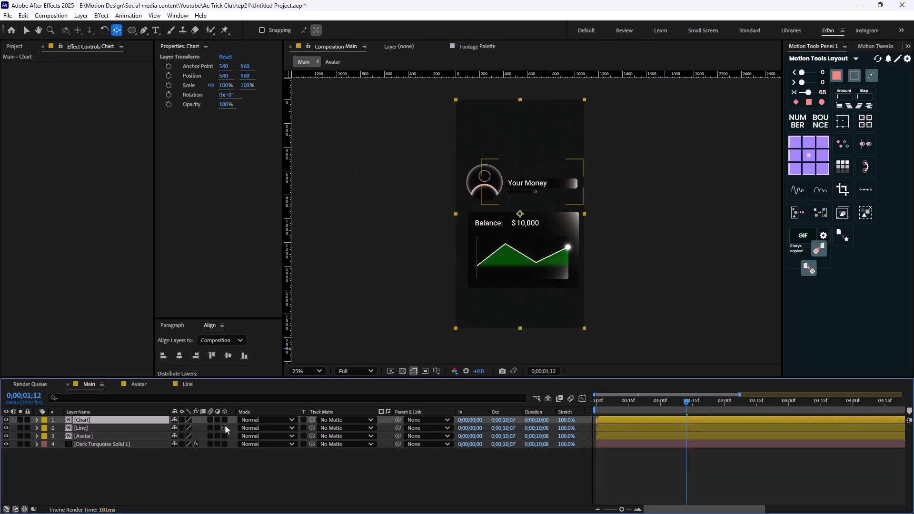
Crop the Chart composition to a full-width region of interest drawn around the balance card
double_click(103, 420)
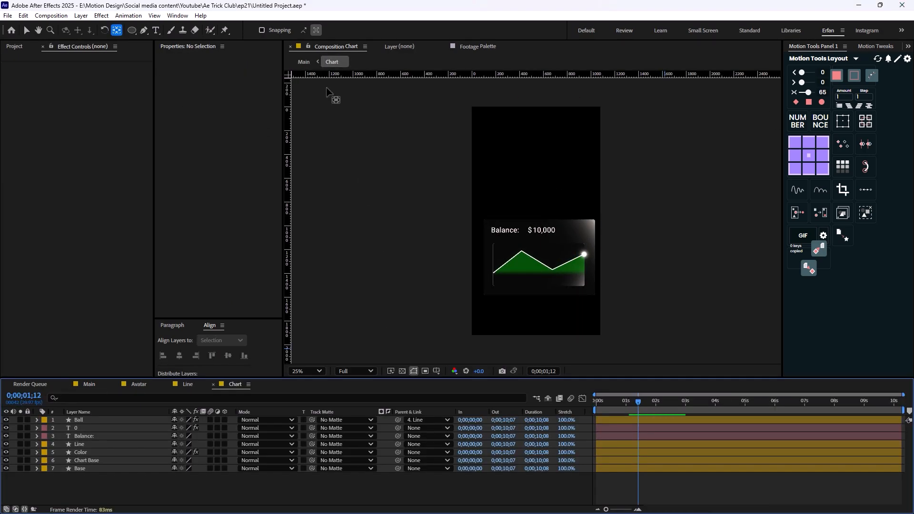
click(425, 371)
drag(471, 203, 600, 306)
click(57, 16)
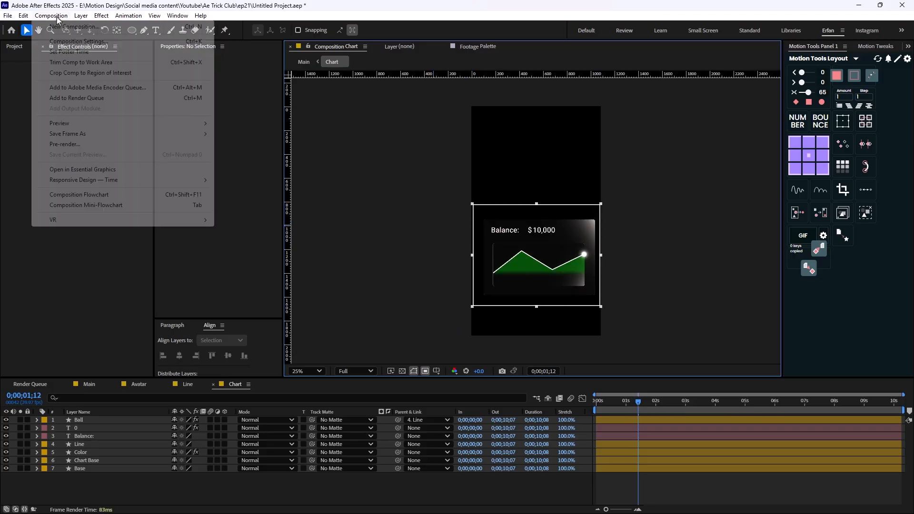
click(114, 73)
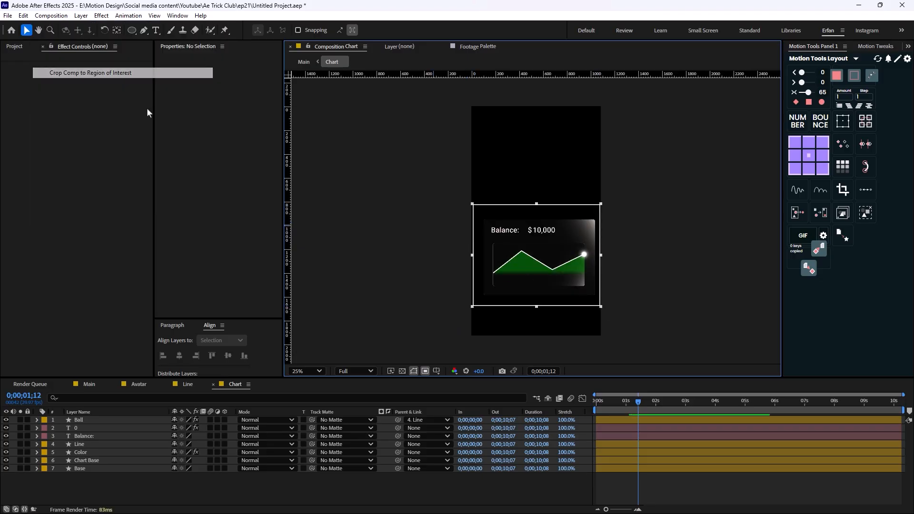
Return to the Main composition and position the cropped Chart card just below the avatar and the Your Money line
click(89, 384)
drag(537, 214, 532, 232)
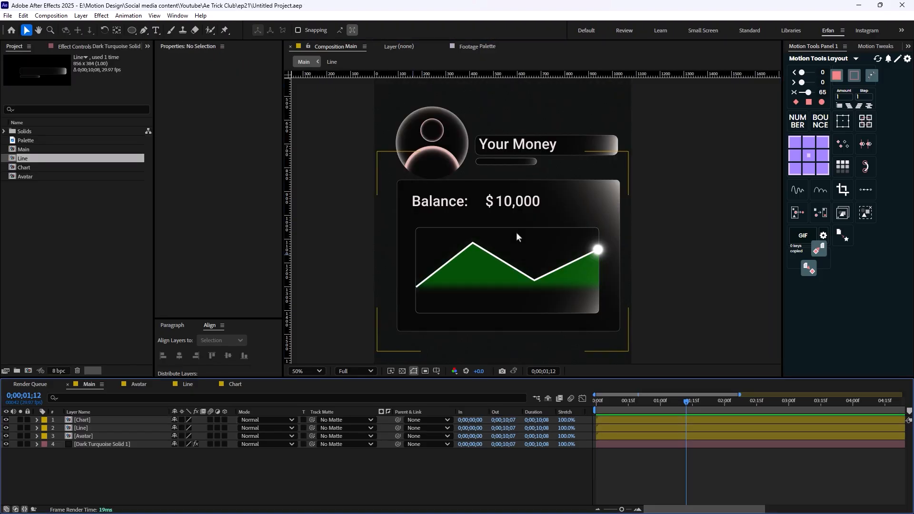
scroll(516, 232, down, 2)
drag(675, 398, 682, 421)
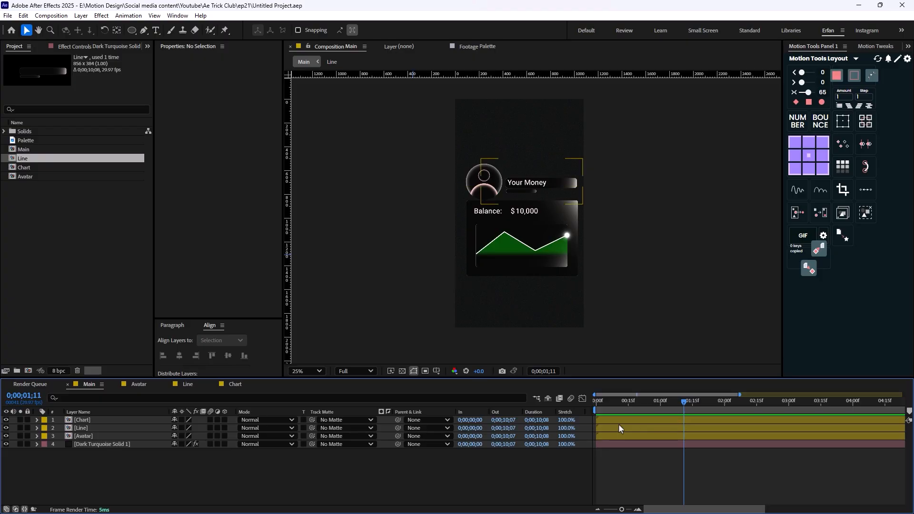
Add a one-node camera with the 35mm preset to the Main composition
right_click(187, 464)
mouse_move(290, 346)
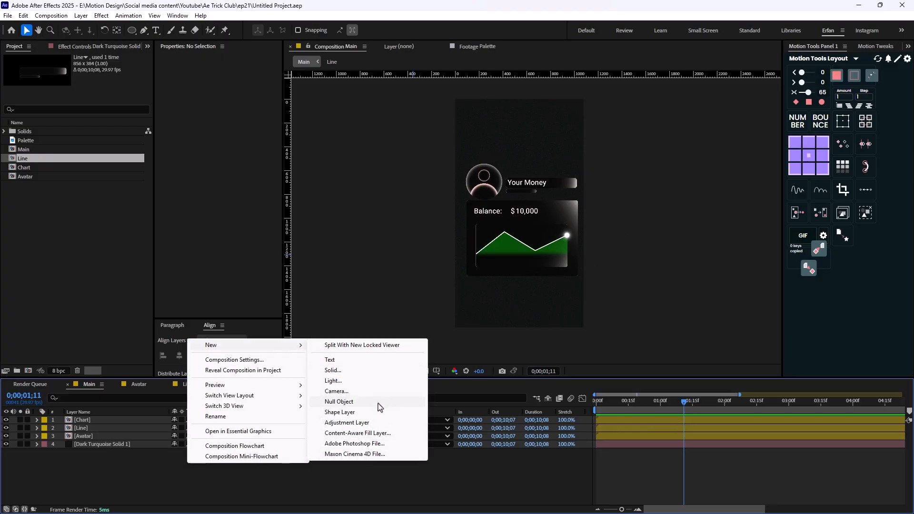
click(336, 391)
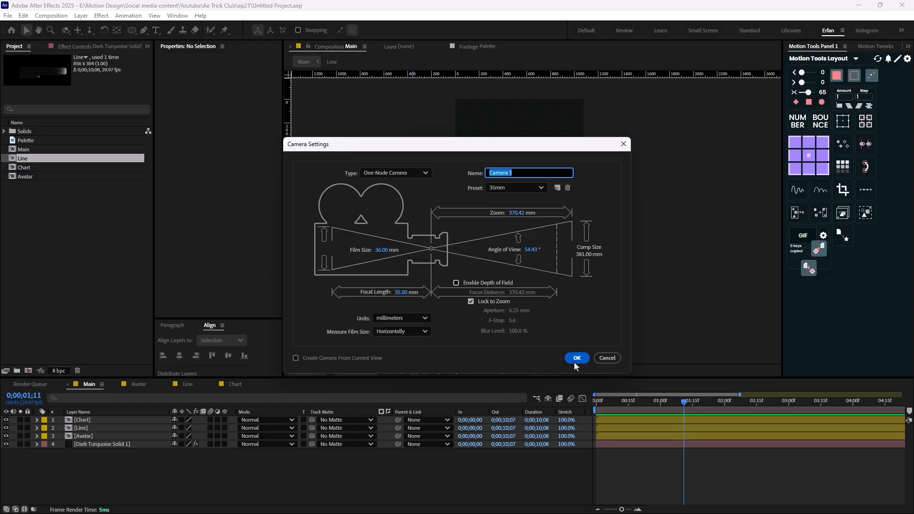
click(573, 361)
Add a null object to the Main composition and name it Camera Controller
right_click(167, 477)
mouse_move(273, 365)
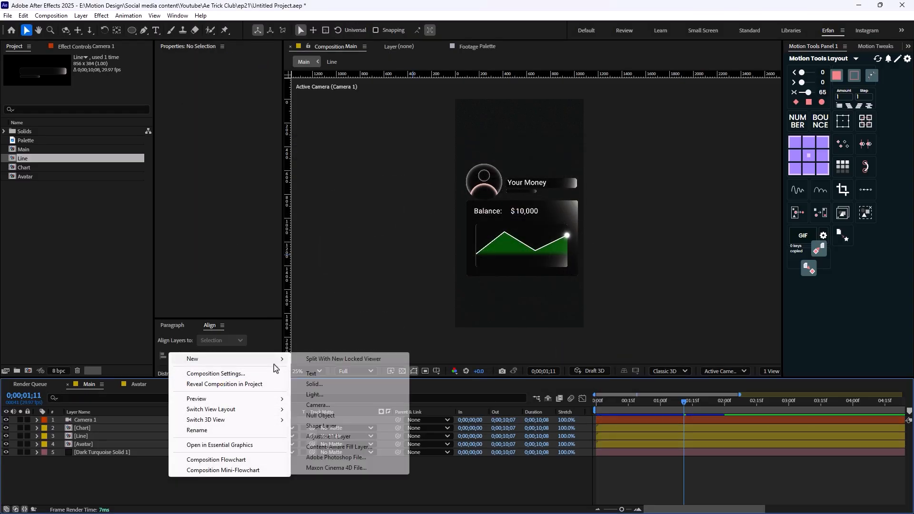
click(321, 415)
key(Return)
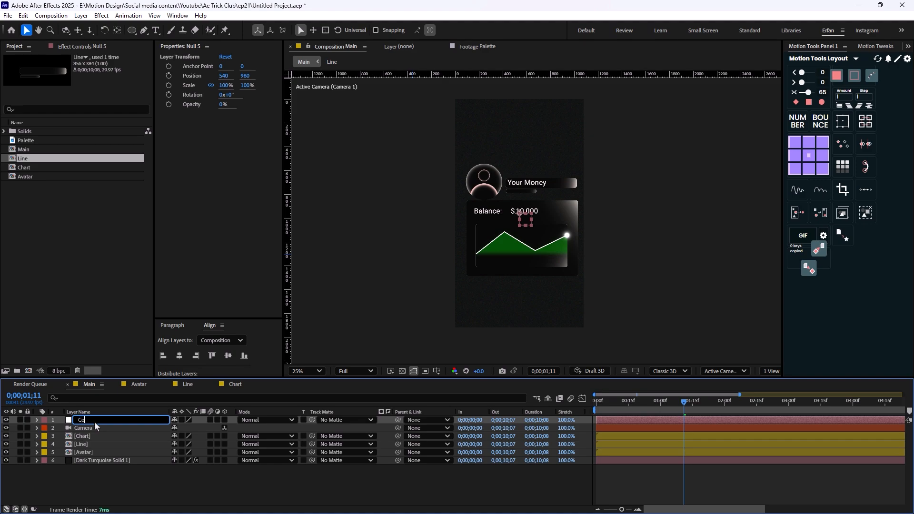
text(Camera Controller)
key(Return)
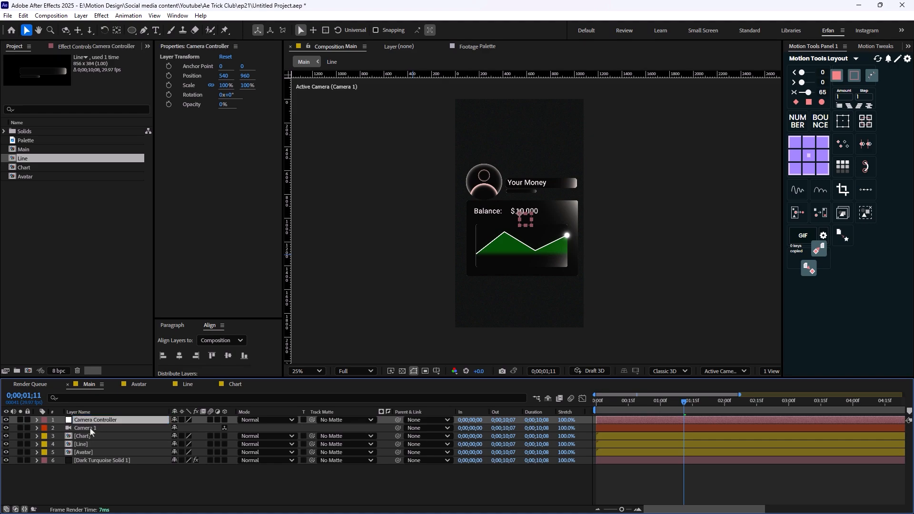
Parent the camera to Camera Controller and make the controller, Chart, Line and Avatar layers 3D
click(89, 428)
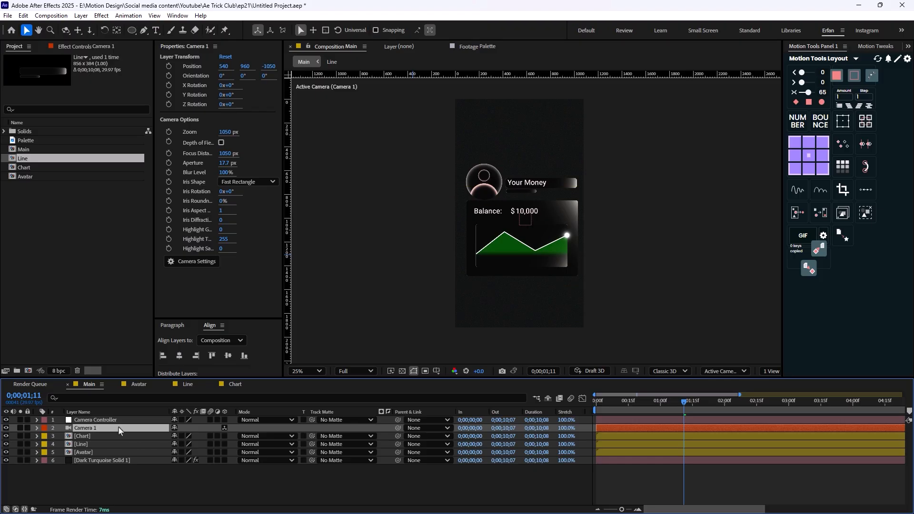
drag(398, 427, 142, 421)
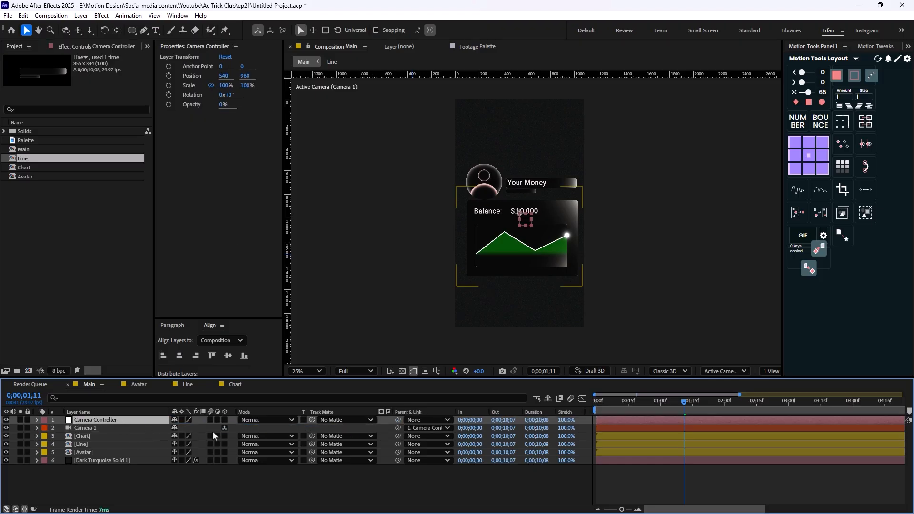
click(224, 419)
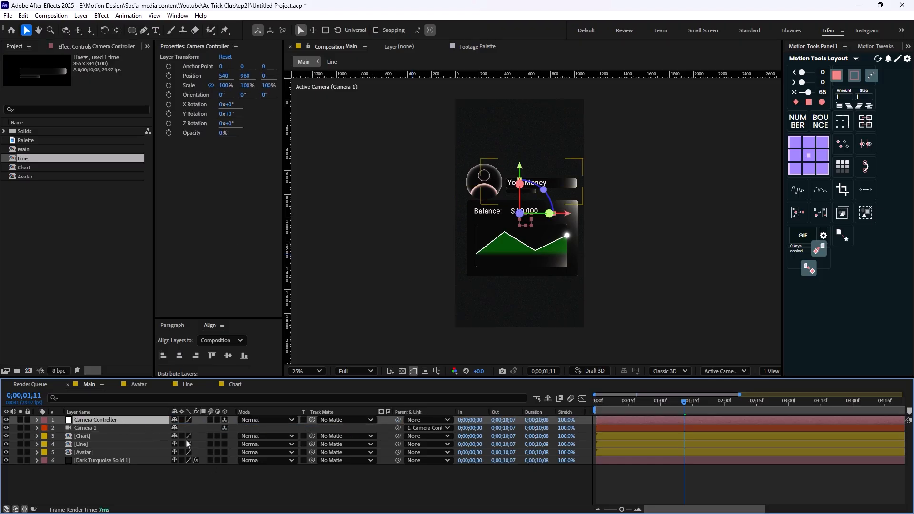
drag(222, 435, 224, 450)
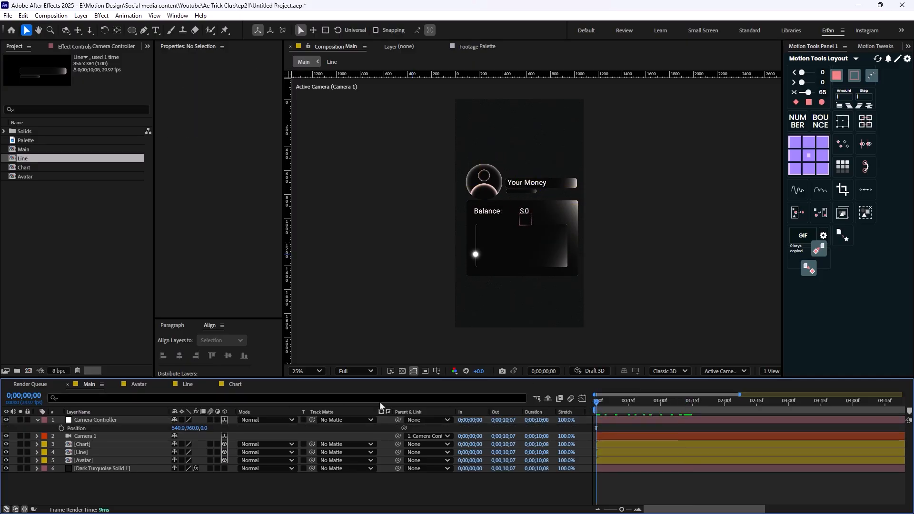
Keyframe Camera Controller's position at 0;00;00;00 with the value 566, 825, 88
mouse_move(204, 428)
mouse_down()
mouse_move(242, 427)
mouse_move(121, 437)
mouse_move(188, 429)
mouse_up()
key(ctrl+z)
click(62, 428)
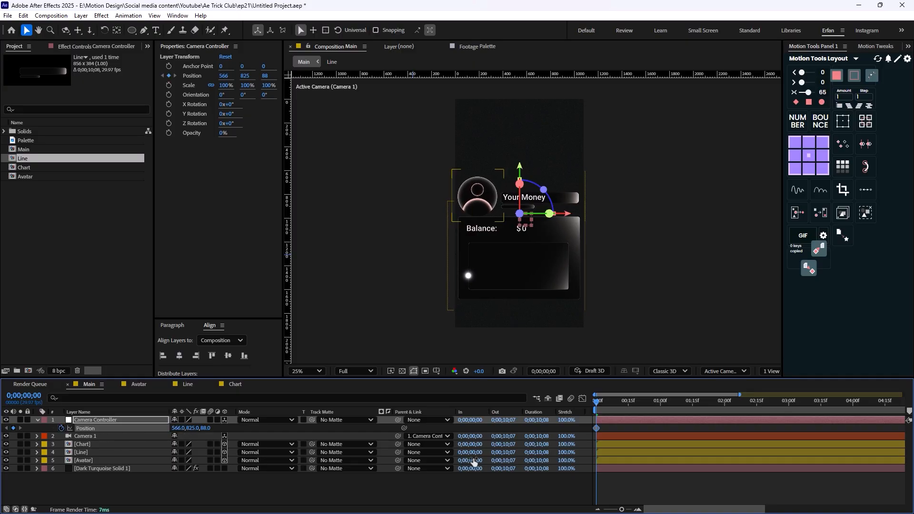
Keyframe the Camera Controller's Y position at 936 at 0;00;00;25, ease both Position keyframes and preview the move
key(space)
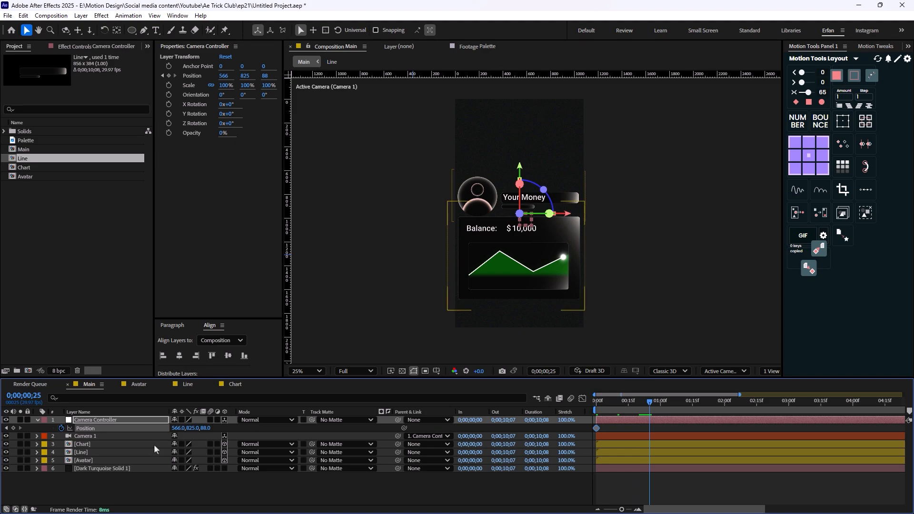
drag(190, 428, 226, 444)
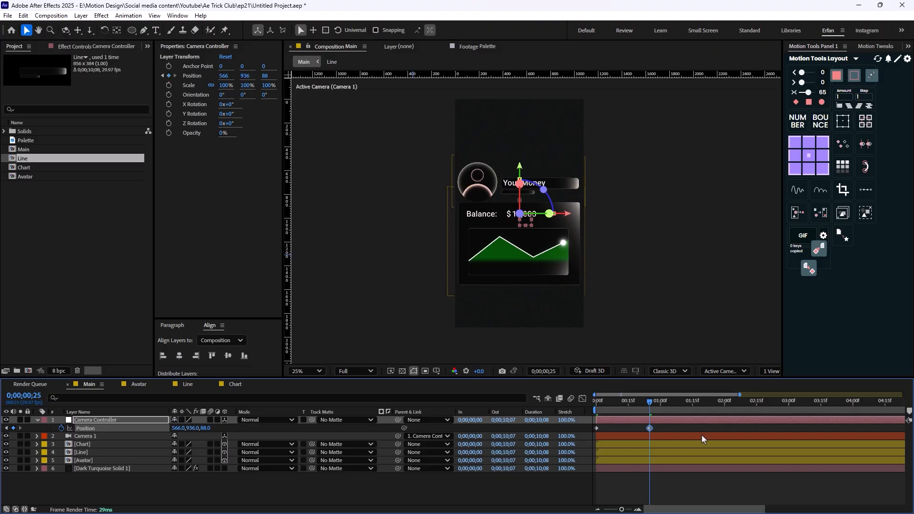
click(808, 101)
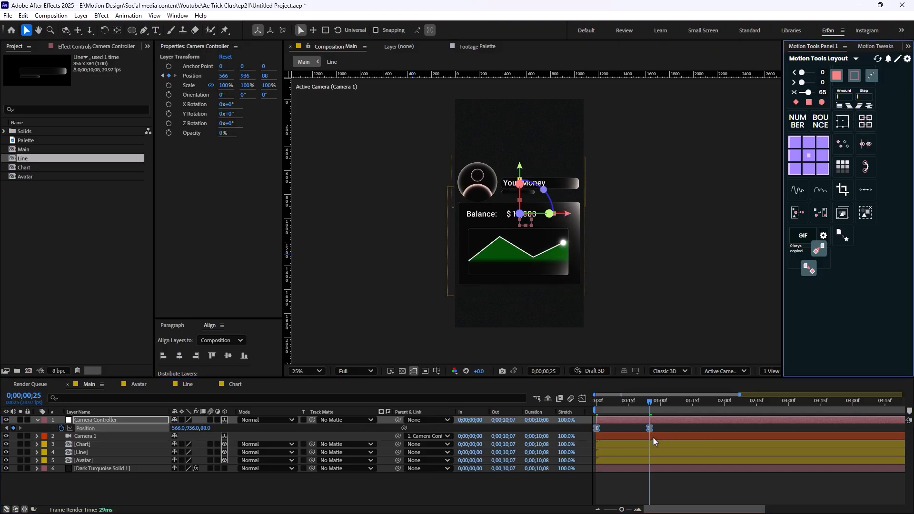
key(space)
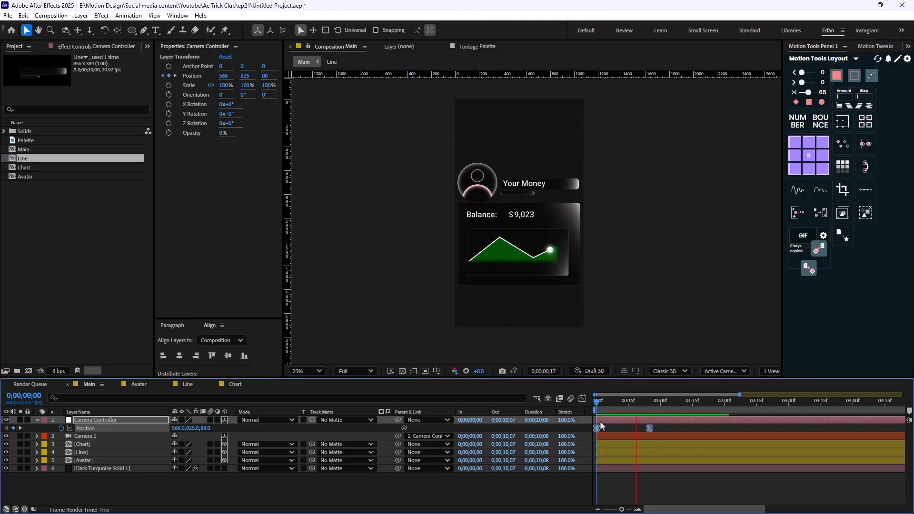
key(space)
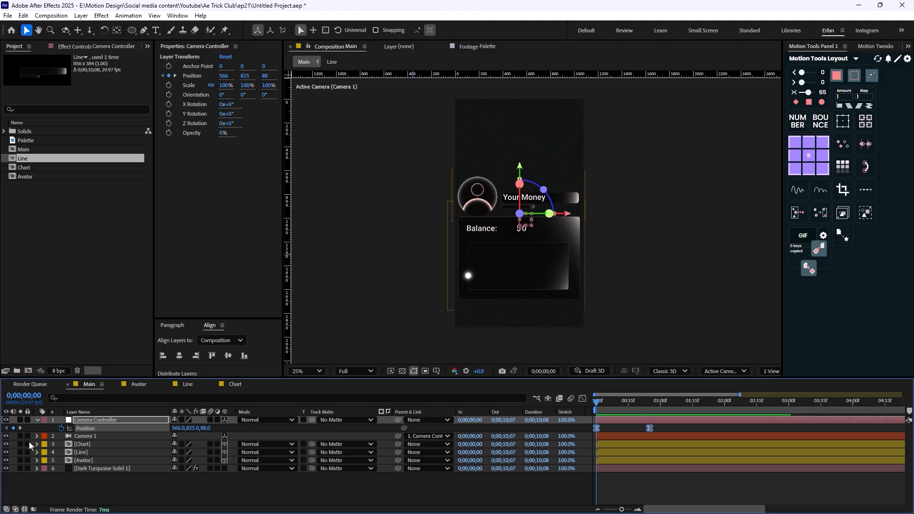
Hide the Chart layer, set the Camera Controller's first Position keyframe to Y 481 and preview the camera move
click(6, 444)
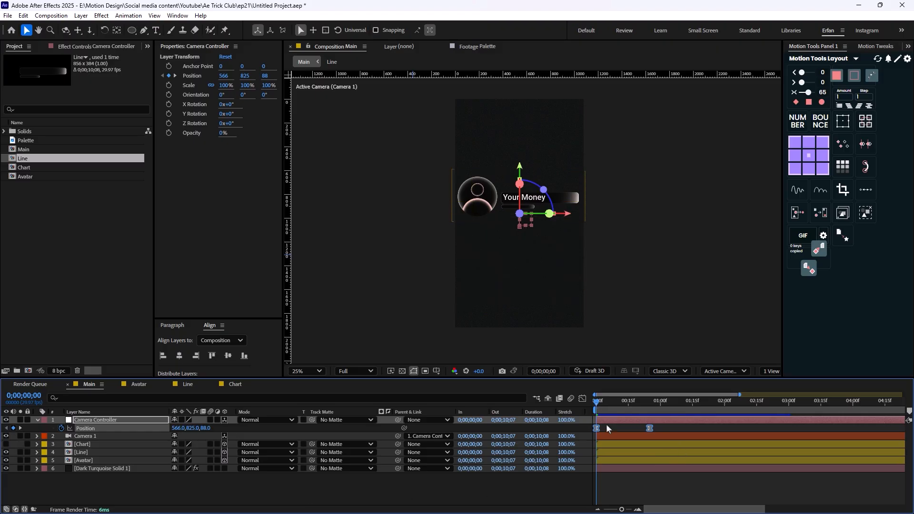
drag(606, 425, 574, 433)
drag(205, 430, 183, 433)
click(499, 496)
key(space)
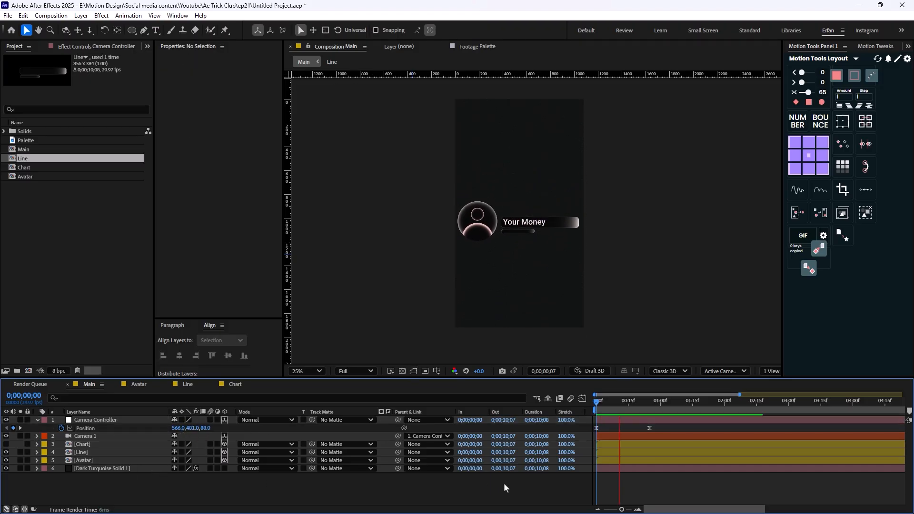
key(space)
key(space)
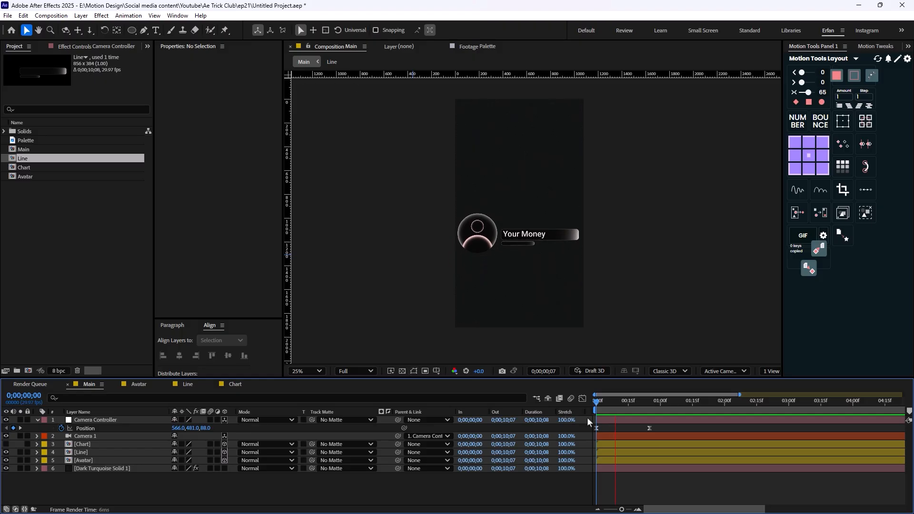
key(space)
key(Home)
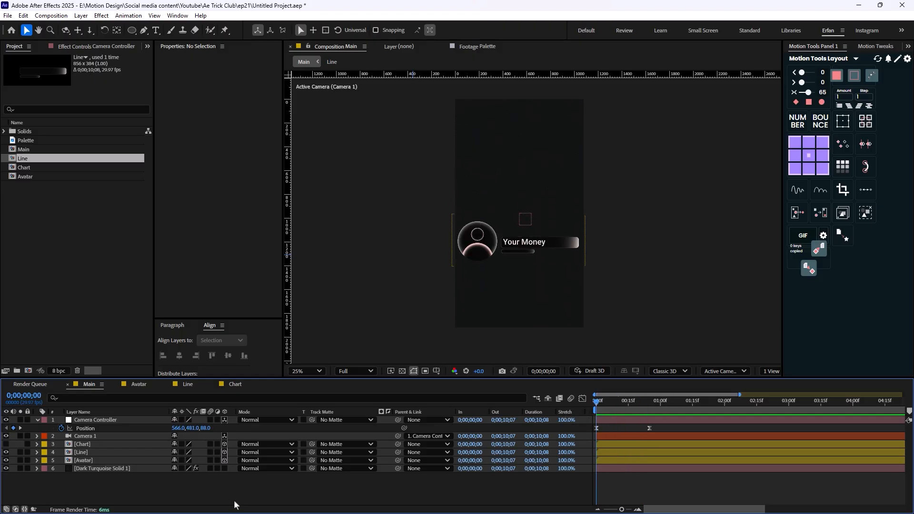
Add an Orientation keyframe of 8°, 21°, 0° to the Camera Controller at 0;00;00;14
click(104, 420)
key(shift+r)
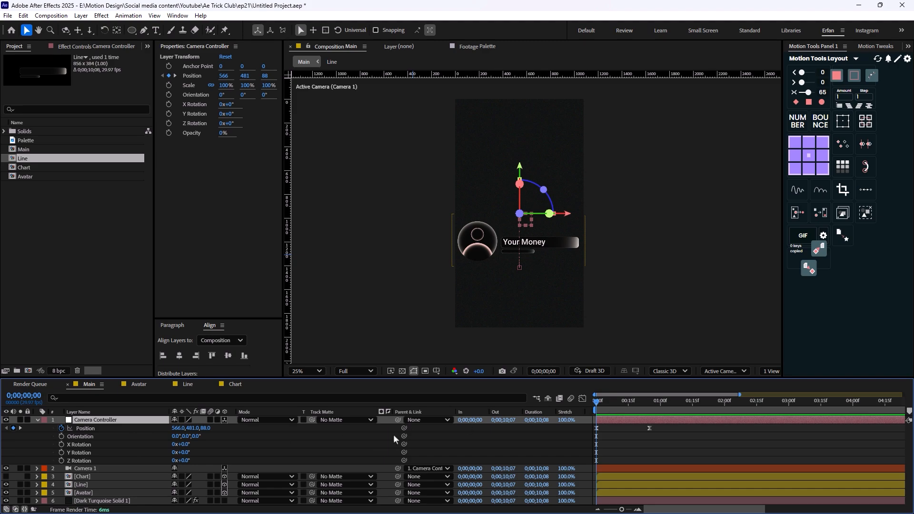
drag(596, 404, 626, 415)
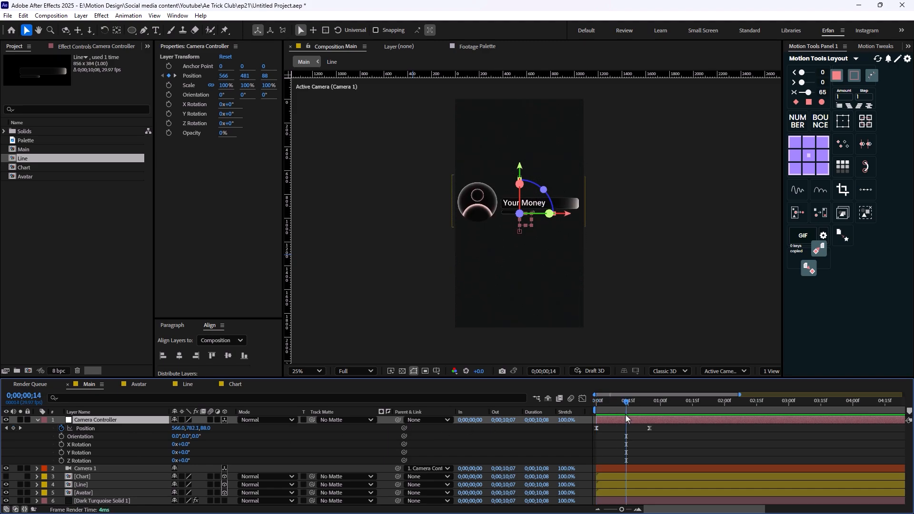
click(61, 436)
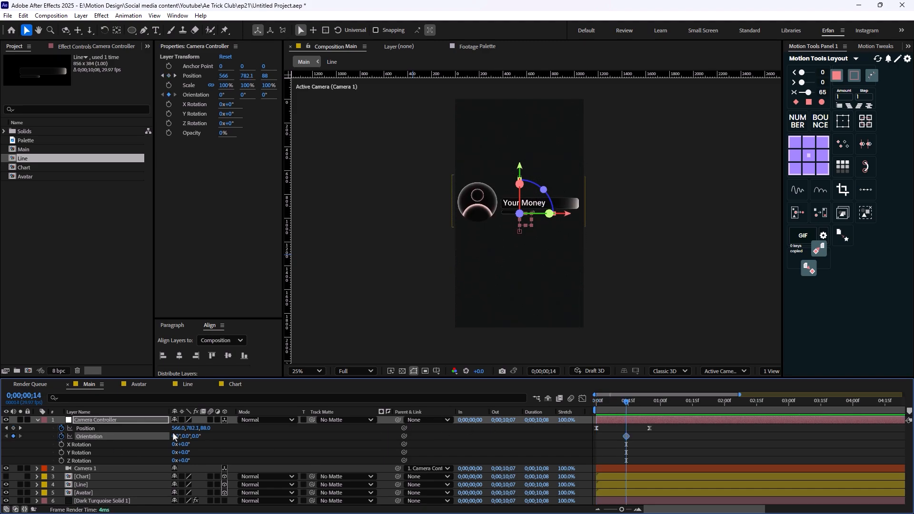
drag(172, 433, 204, 428)
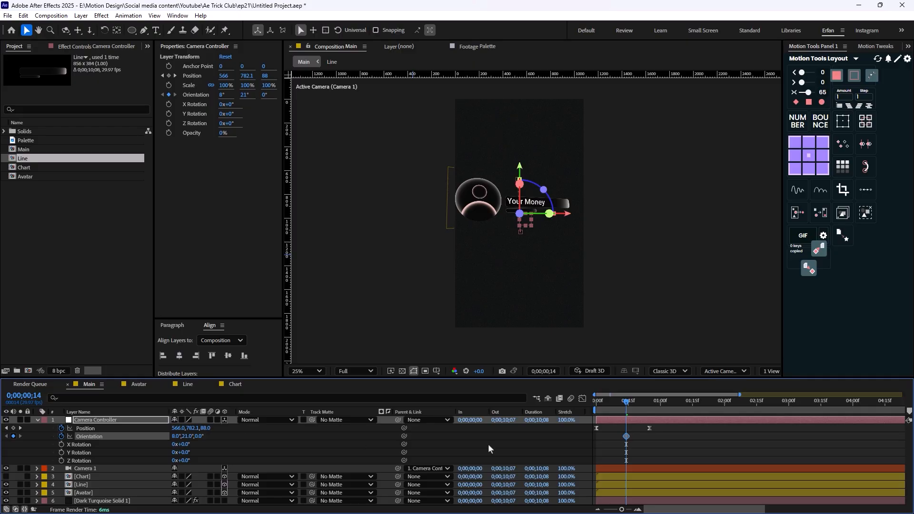
Keyframe the Camera Controller's Orientation at 12°, 0°, 0° at 0;00;01;02
drag(604, 409, 664, 427)
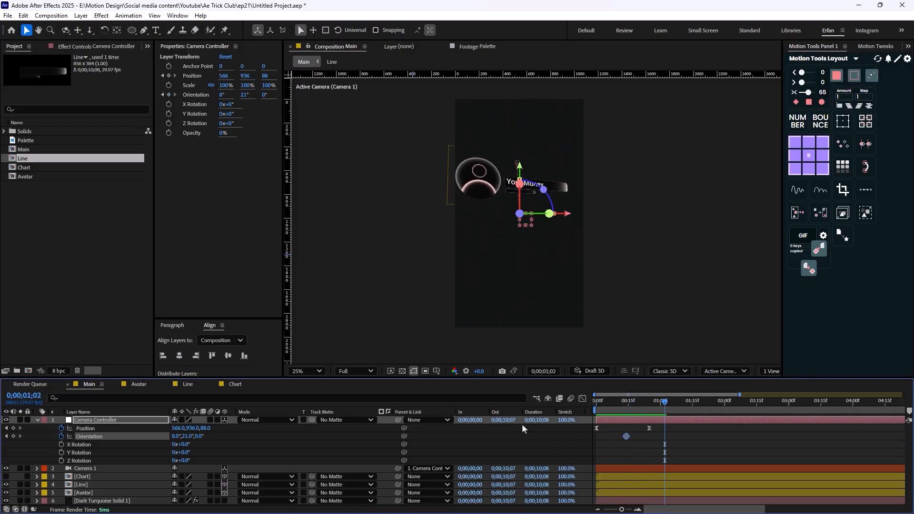
click(185, 439)
text(0)
key(Return)
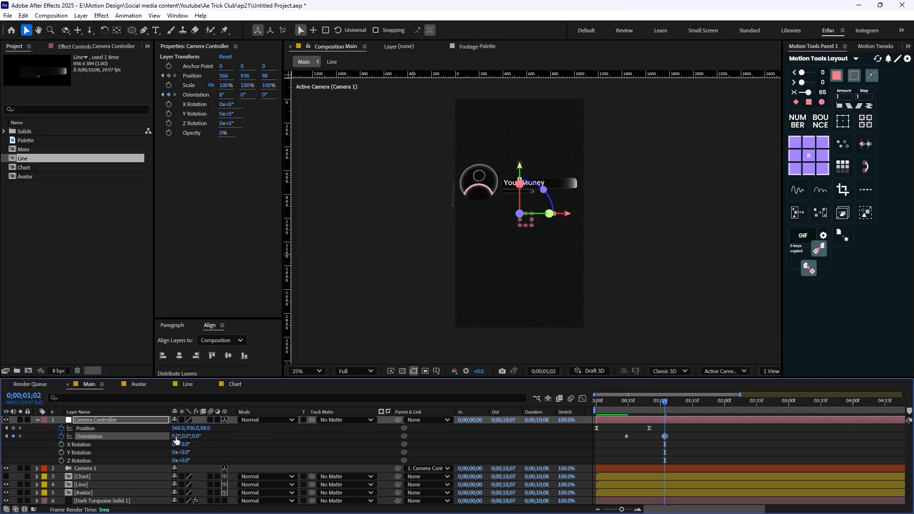
drag(176, 437, 178, 436)
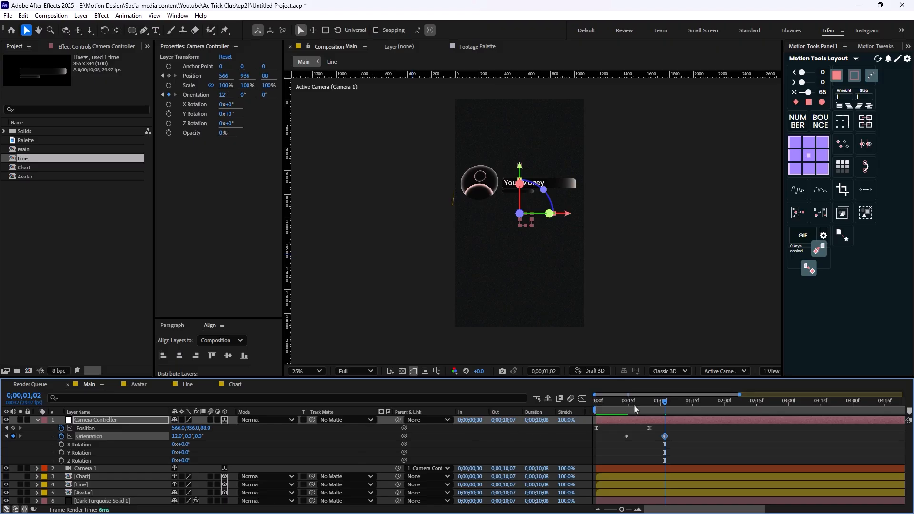
Set the X orientation of the Camera Controller's keyframe at 0;00;00;14 to 2°
drag(633, 405, 626, 404)
click(562, 435)
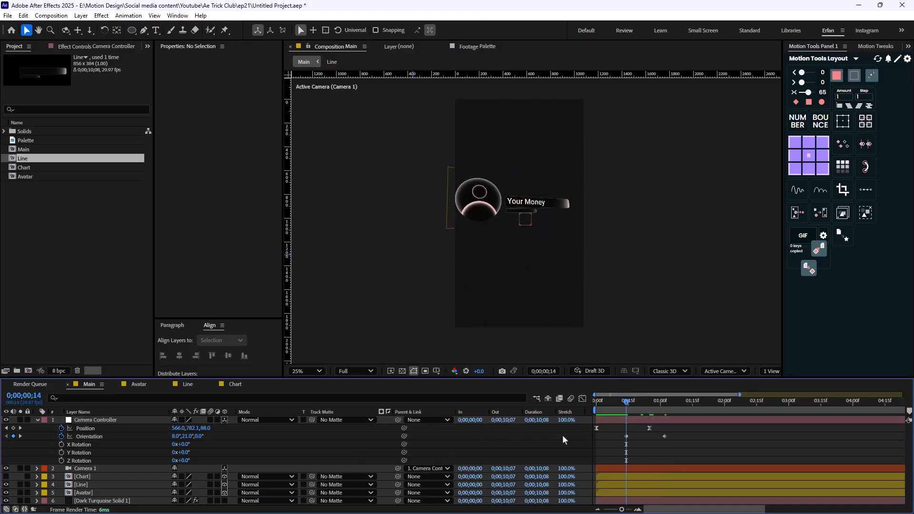
click(626, 436)
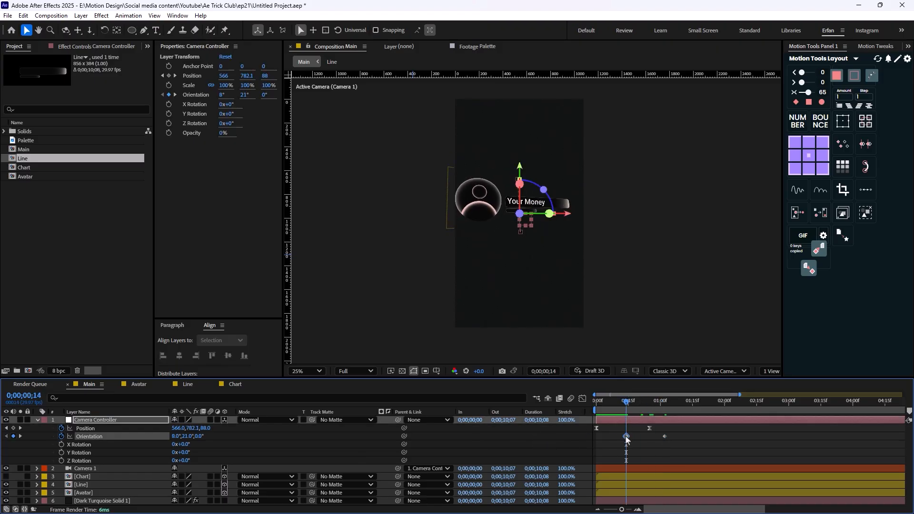
click(177, 437)
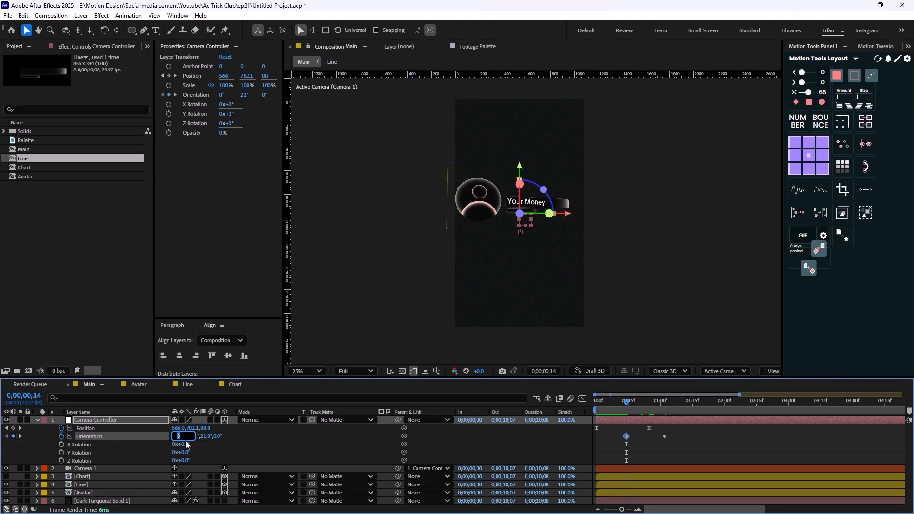
text(2)
key(Return)
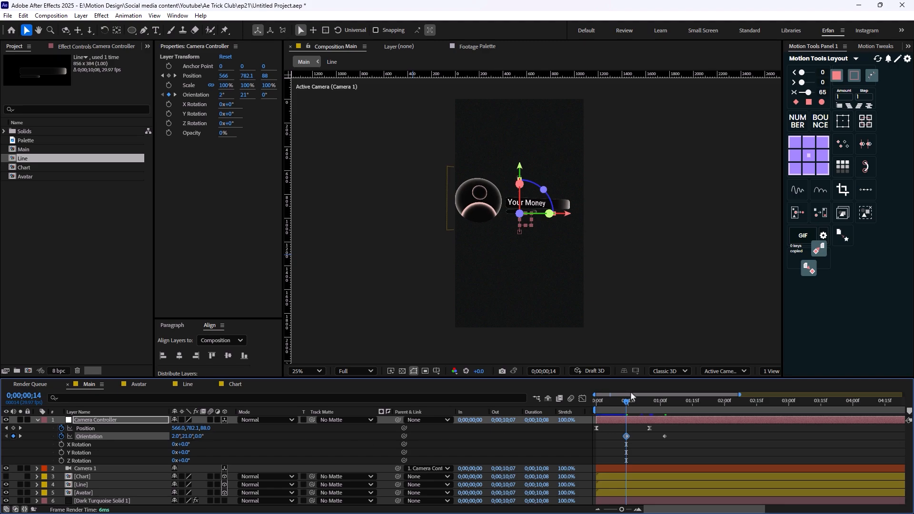
Move the second Orientation keyframe to 0;00;01;05, ease both Orientation keyframes and preview the animation
drag(631, 402, 672, 436)
key(Home)
click(807, 93)
click(678, 443)
click(699, 446)
key(space)
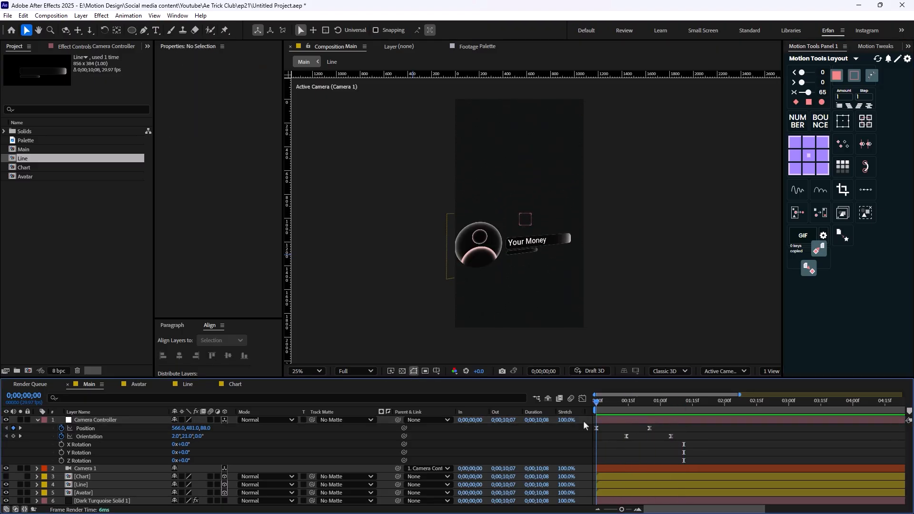
key(space)
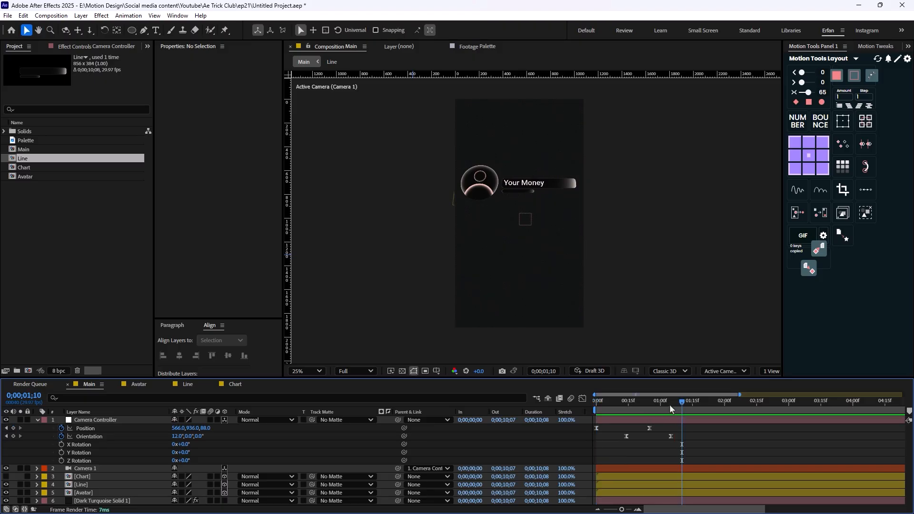
Open the Line composition at 0;00;00;20 and add an Opacity animator set to 8% to the Your Money text
drag(674, 402, 639, 441)
click(173, 461)
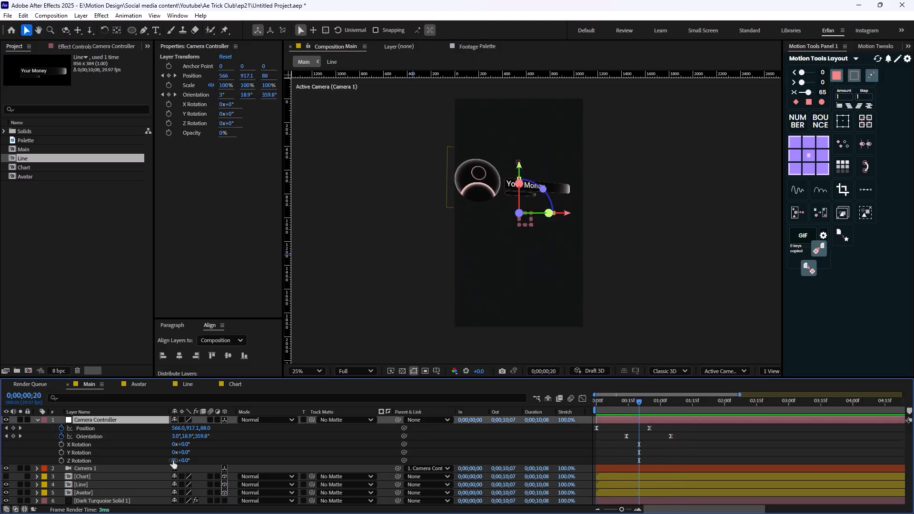
double_click(90, 483)
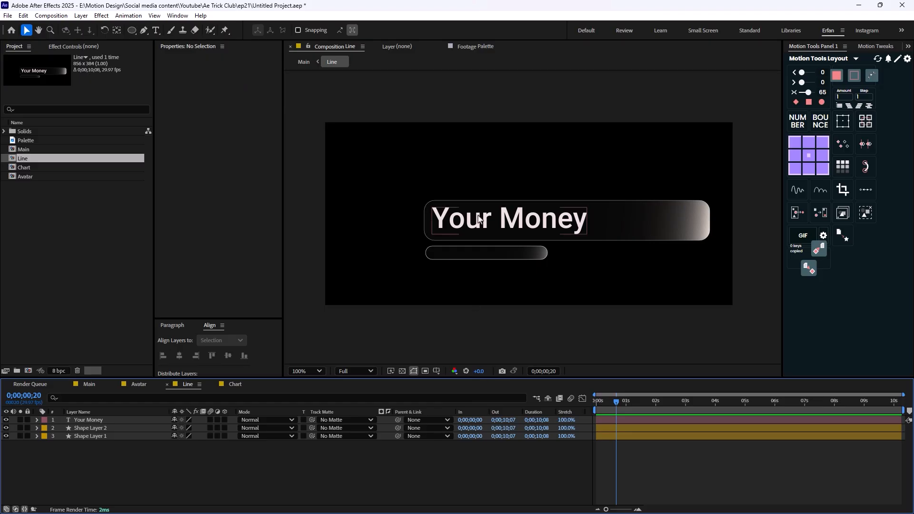
click(37, 420)
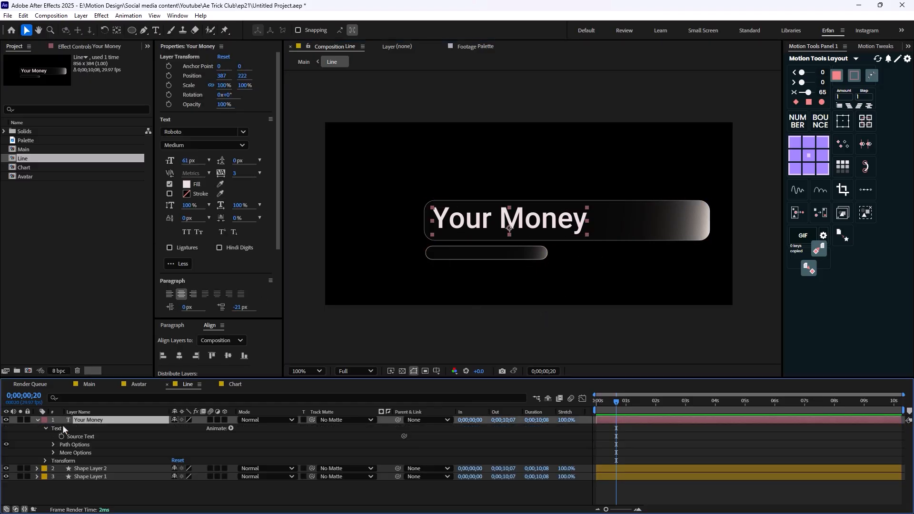
click(231, 429)
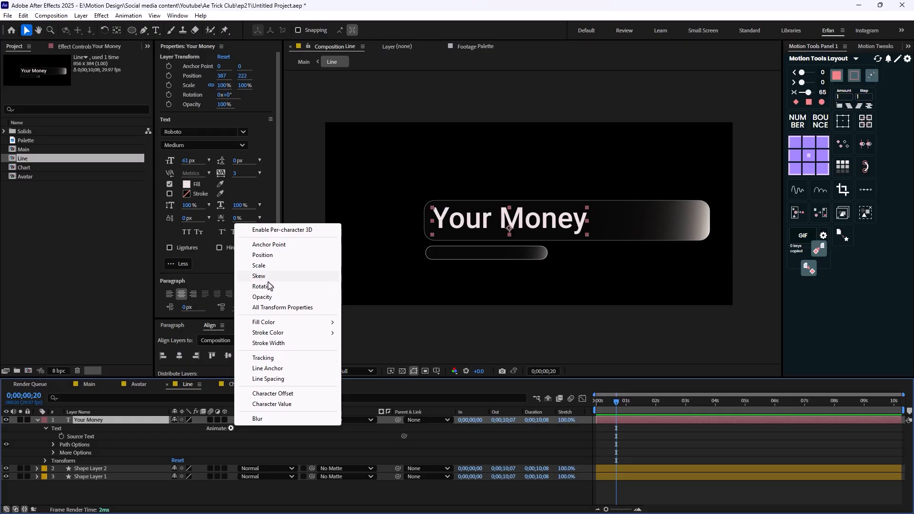
click(263, 296)
drag(176, 476, 168, 503)
click(61, 469)
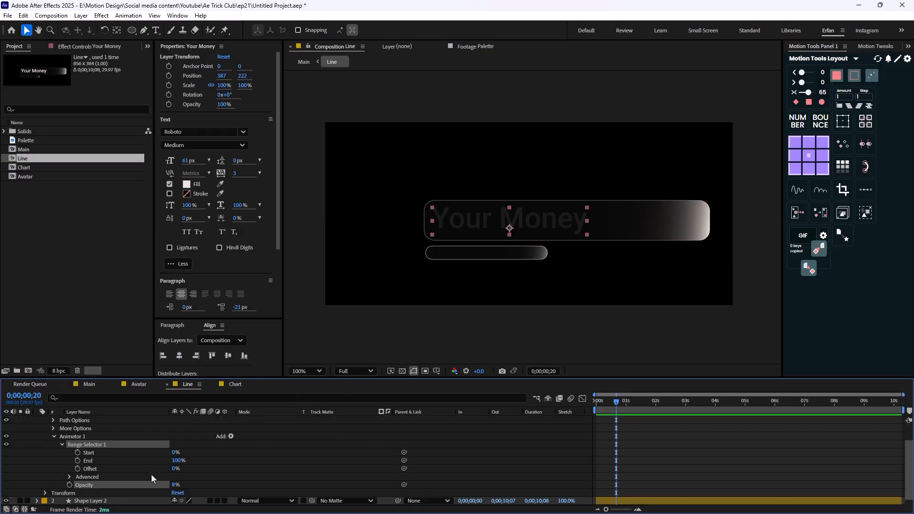
Keyframe the range selector's Offset from 0% at 0;00;00;20 to 100% at 0;00;01;03
click(77, 468)
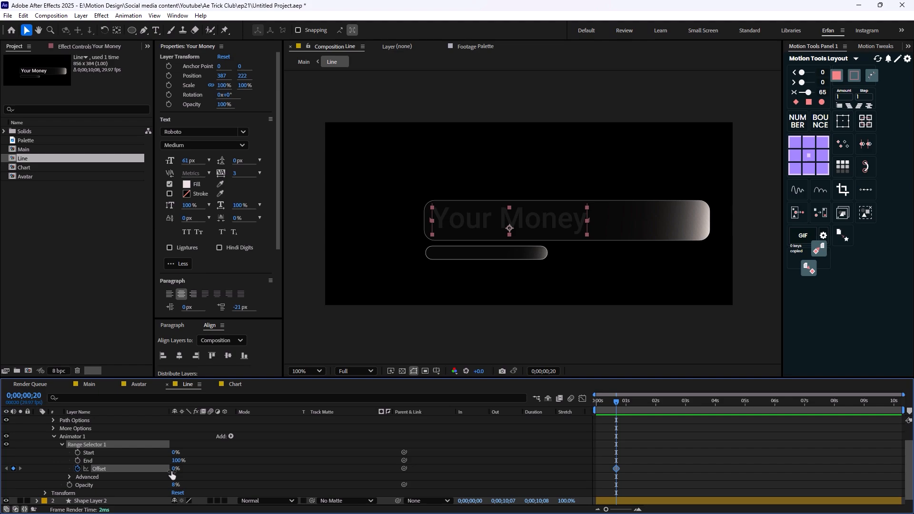
key(Page_Down)
key(Page_Down)
key(Page_Down)
key(Page_Down)
key(Page_Down)
key(Page_Down)
key(Page_Down)
key(Page_Down)
key(Page_Down)
key(Page_Down)
key(Page_Down)
key(Page_Down)
key(Page_Down)
drag(175, 469, 215, 469)
click(64, 478)
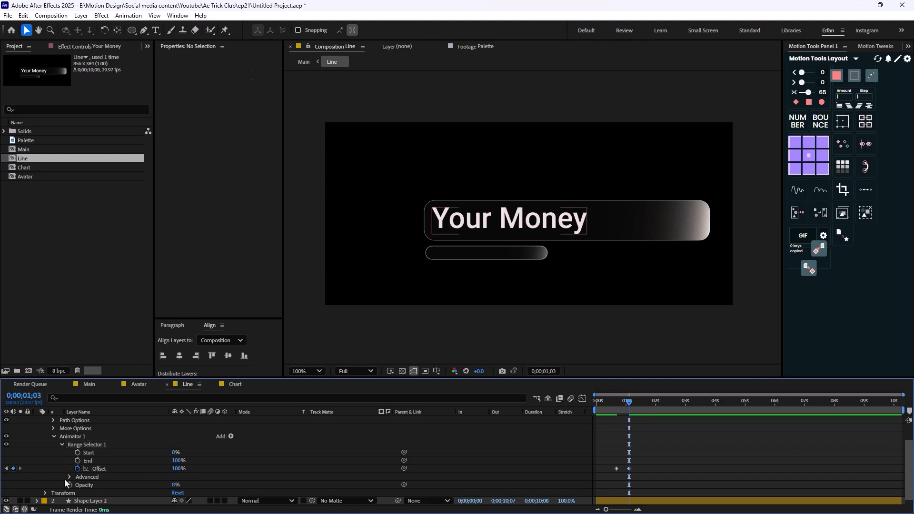
Base the range selector on Words in its advanced settings and preview the text reveal
click(68, 477)
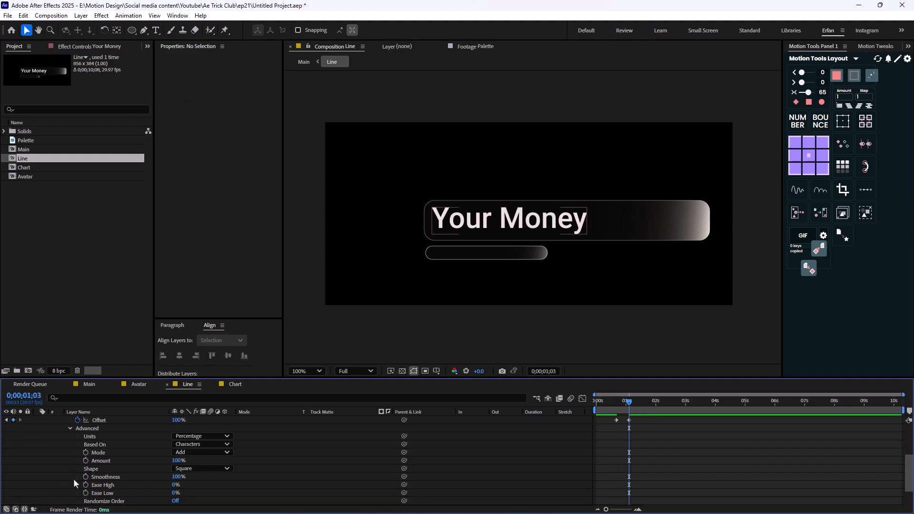
click(188, 444)
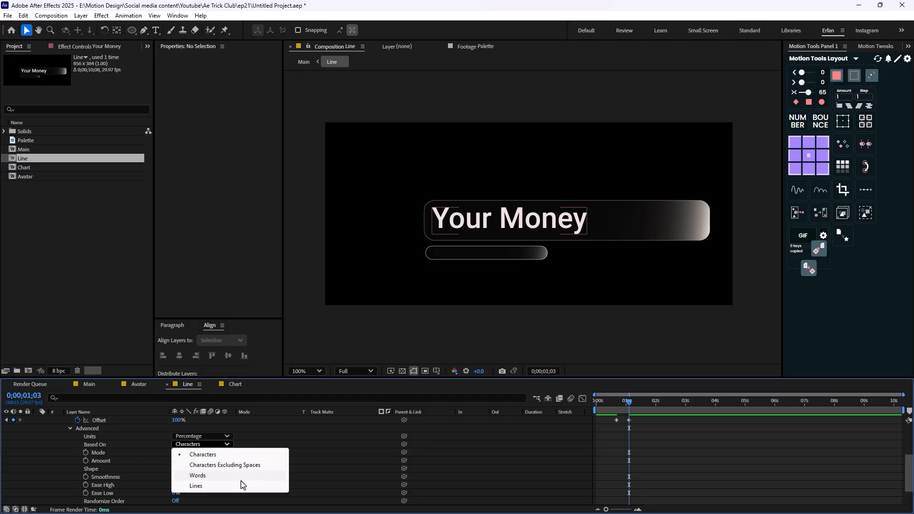
click(220, 478)
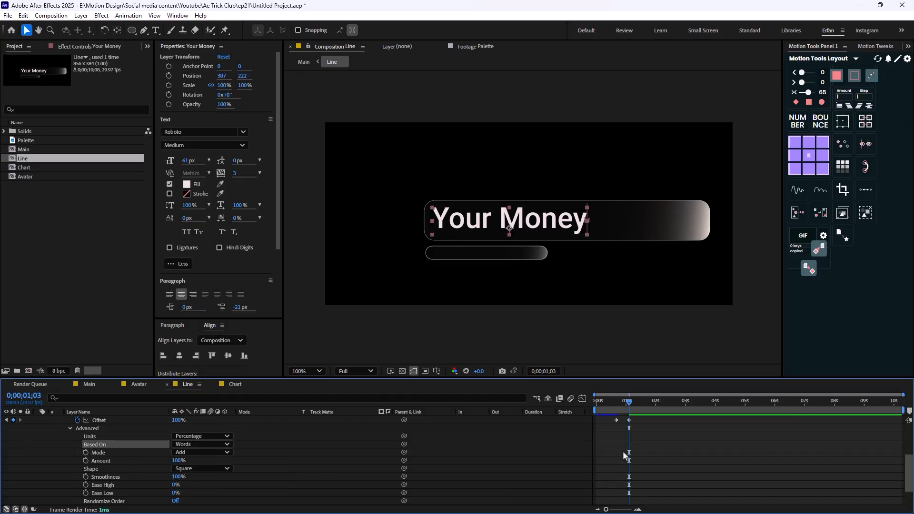
drag(625, 401, 574, 415)
key(space)
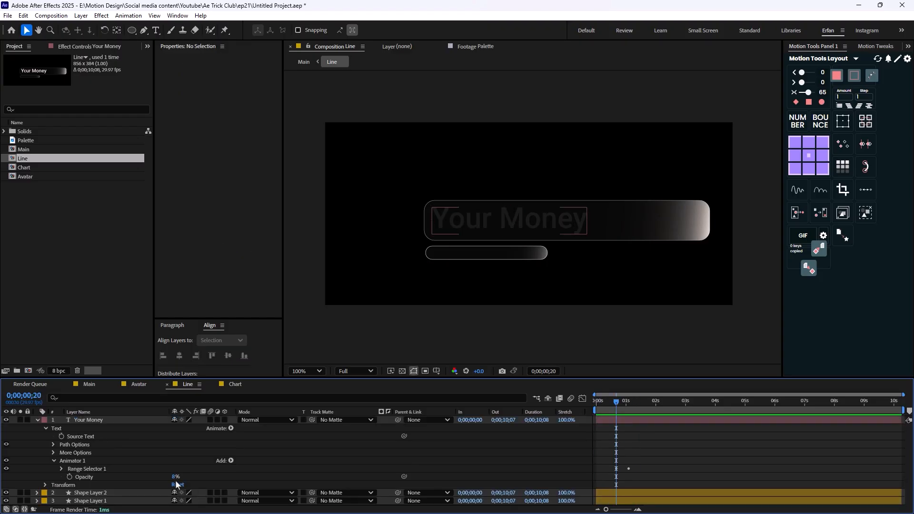
Set the text animator's Opacity to 0% and preview the result in the Main composition
drag(175, 477, 2, 470)
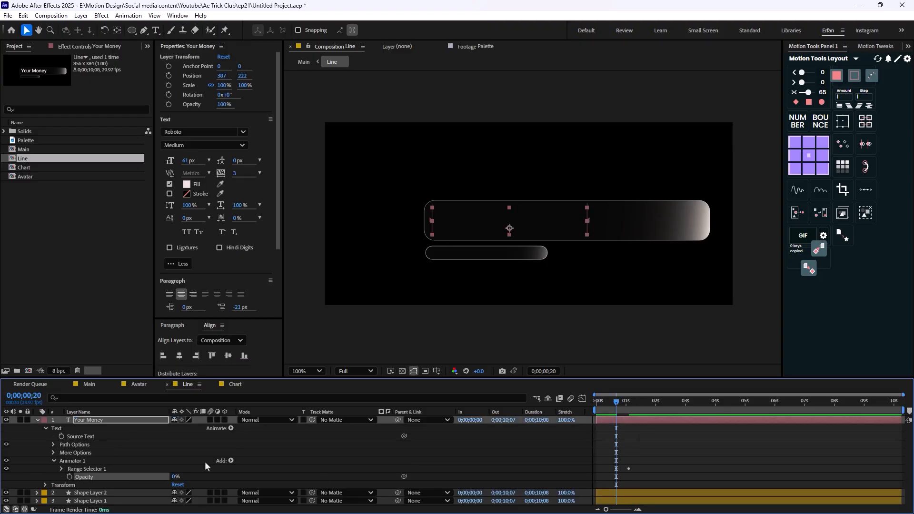
click(89, 384)
drag(638, 403, 590, 413)
key(space)
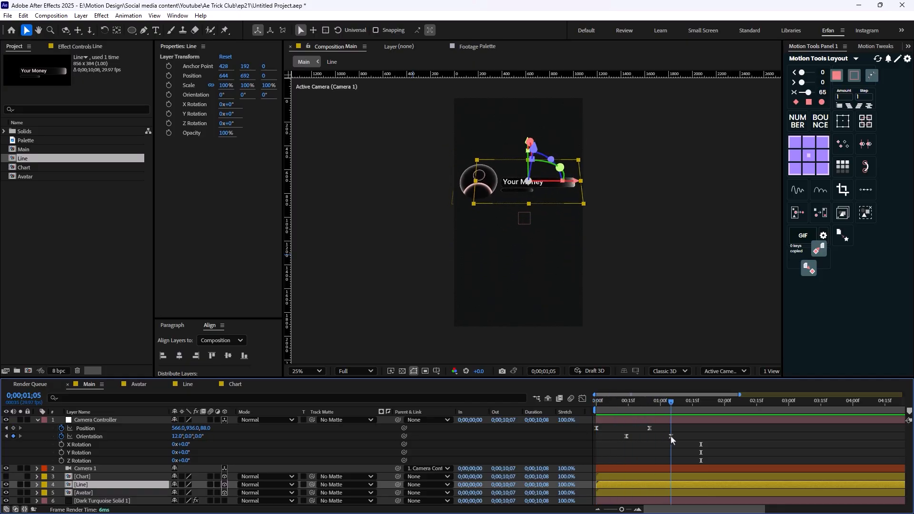
Preview the camera move and text reveal in the Main composition and park the current time at 0;00;00;14
drag(670, 435, 641, 441)
mouse_move(595, 445)
mouse_down()
mouse_move(670, 449)
mouse_move(602, 450)
mouse_up()
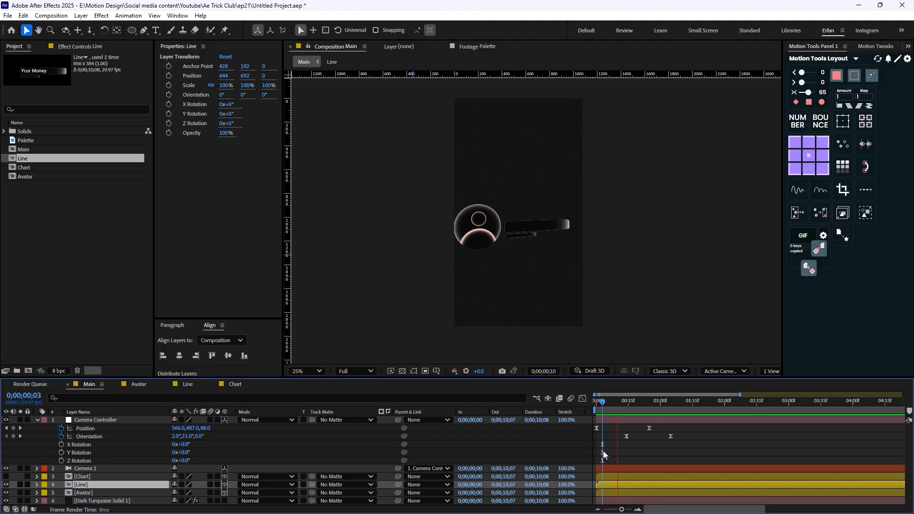
key(space)
drag(686, 423, 627, 418)
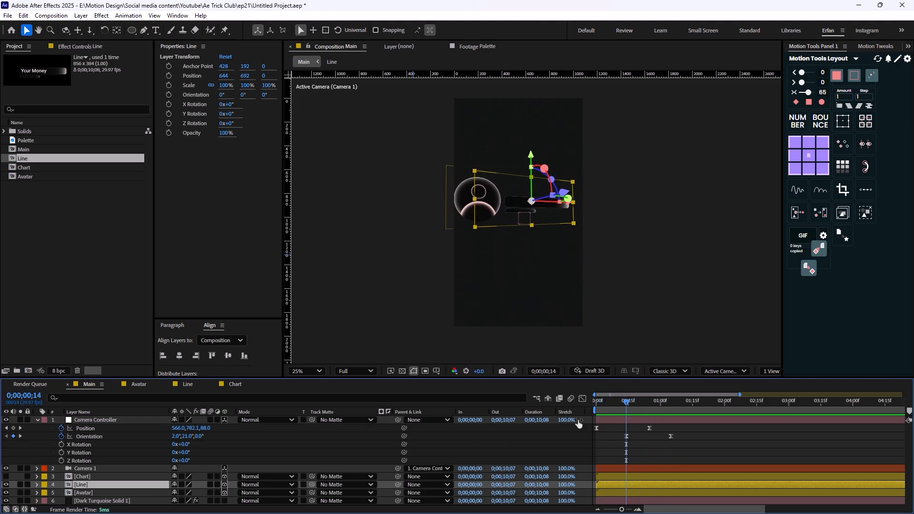
Add a null object to the Main composition and place it directly below Camera 1 in the layer stack
click(39, 422)
right_click(109, 471)
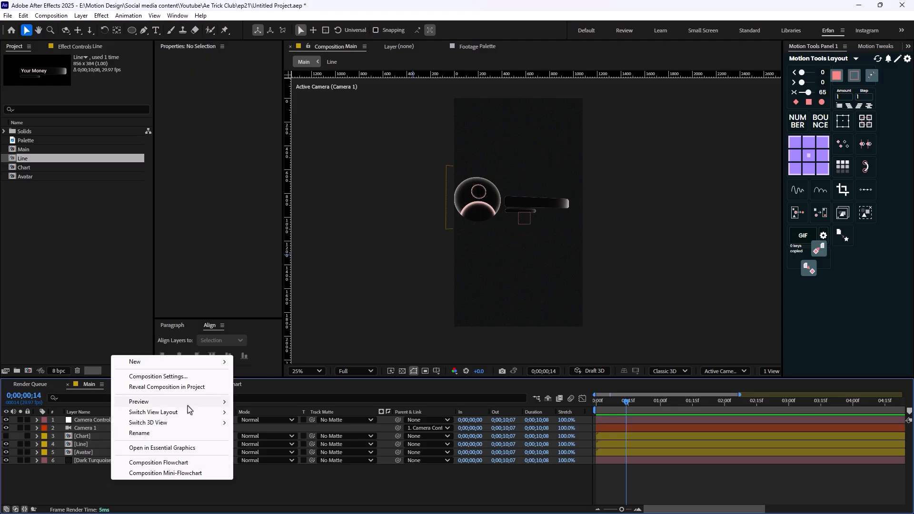
mouse_move(212, 367)
click(294, 421)
mouse_move(94, 427)
mouse_down()
mouse_move(103, 442)
mouse_move(95, 424)
mouse_up()
drag(92, 420, 92, 438)
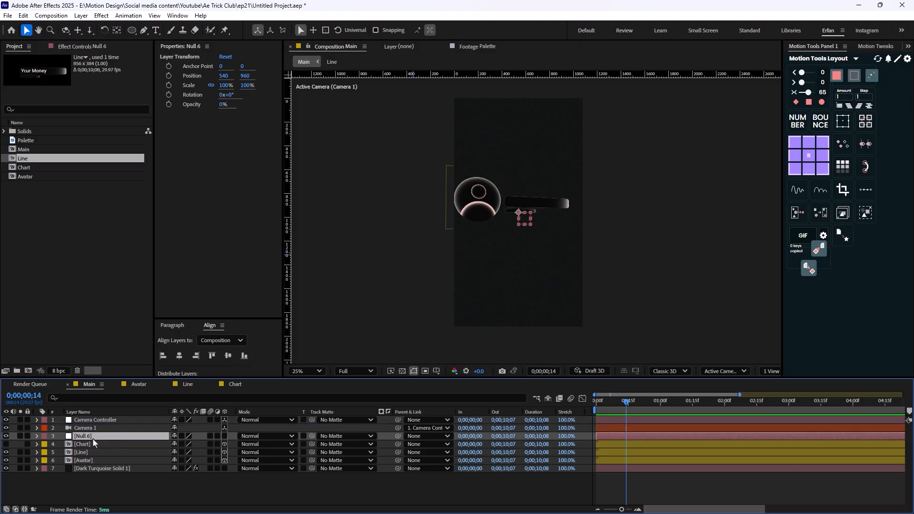
Parent the Line and Avatar layers to the new null and make the null a 3D layer
click(110, 453)
shift+click(92, 459)
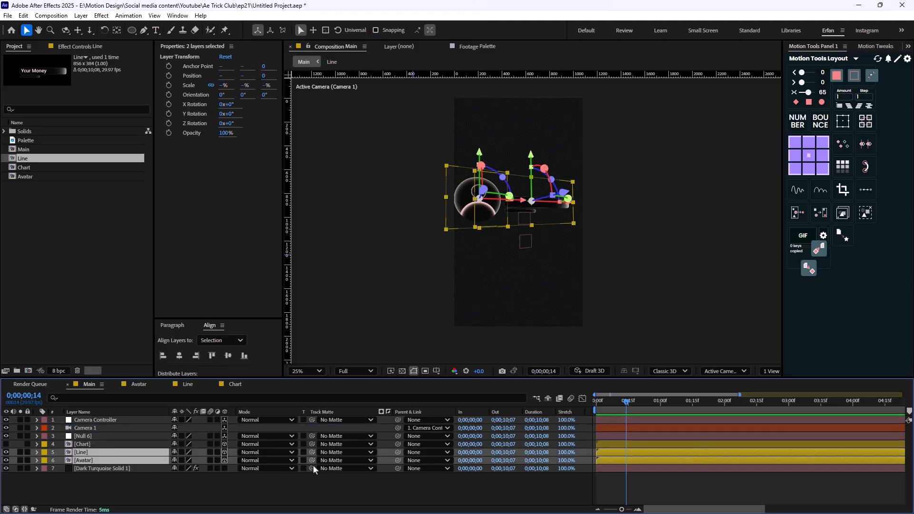
drag(398, 453, 88, 435)
click(88, 435)
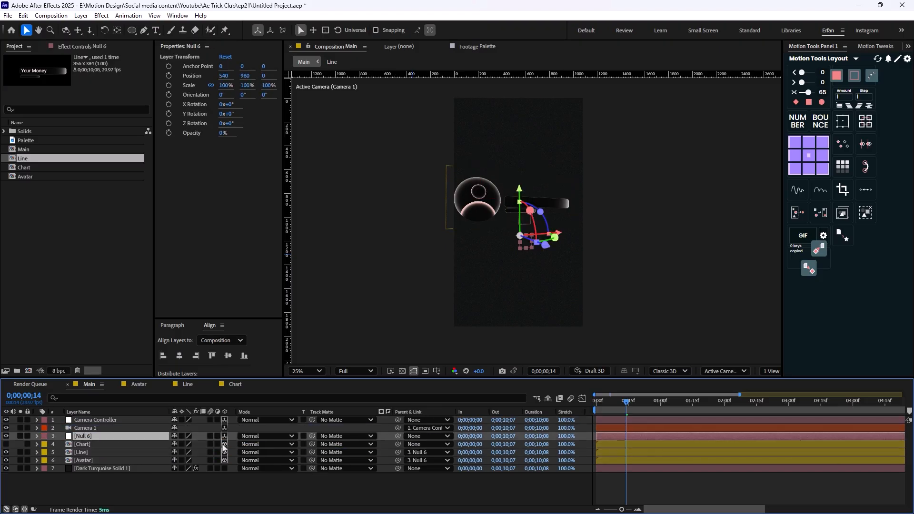
Keyframe the null's Position from 540, 960, 0 at 0;00;00;14 to 540, 820, 0 at 0;00;01;17 and preview the motion
key(p)
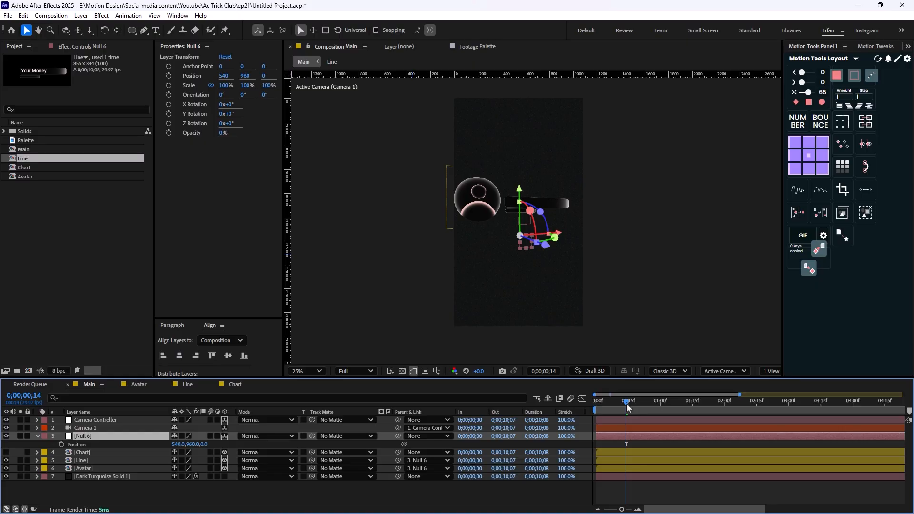
click(61, 444)
drag(626, 401, 697, 409)
drag(200, 448, 51, 459)
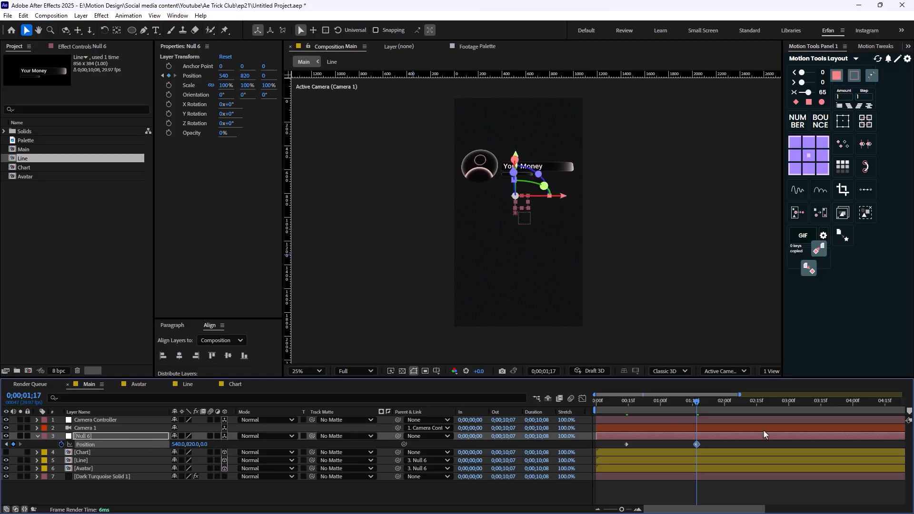
key(space)
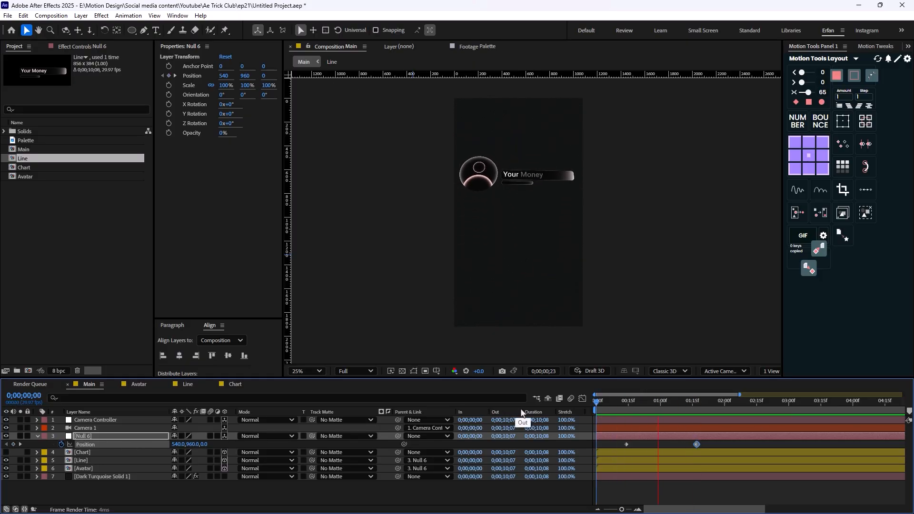
key(space)
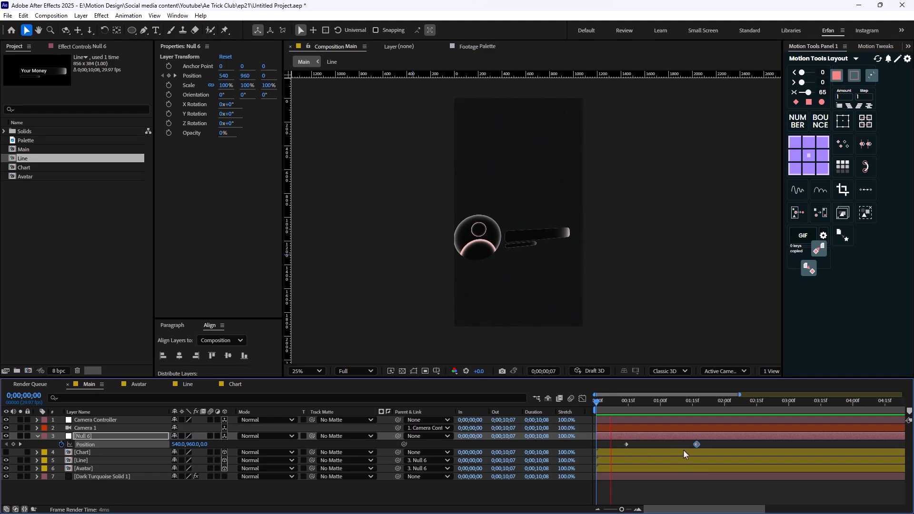
Slow the null's drift by moving its last Position keyframe out to about 0;00;04;09 and preview the result
drag(697, 445, 864, 444)
drag(644, 401, 579, 409)
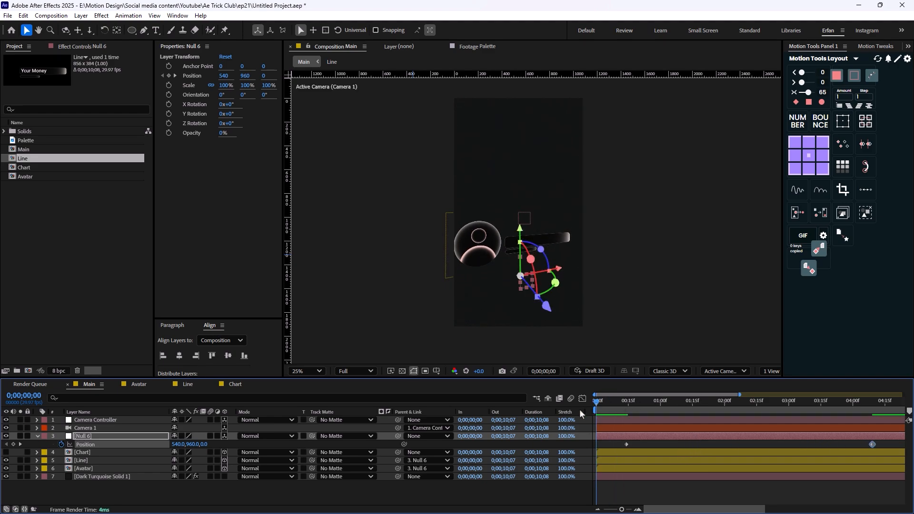
key(space)
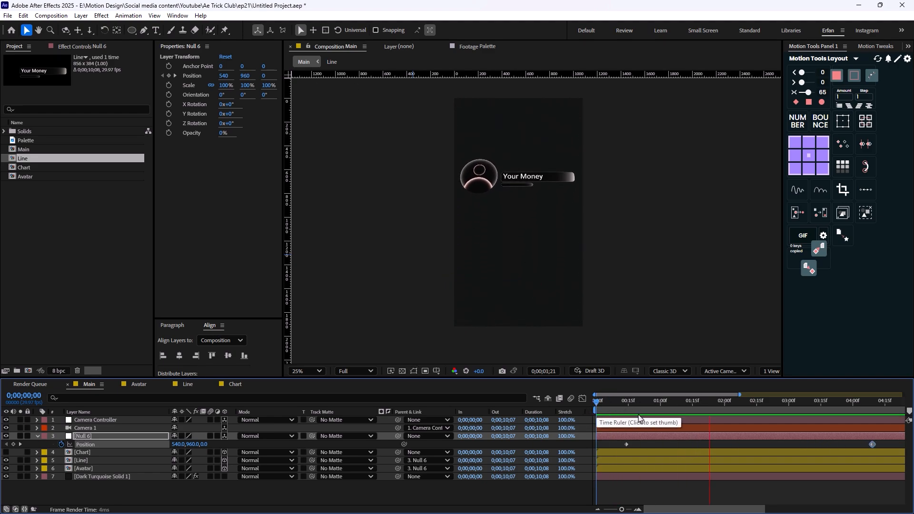
key(space)
drag(701, 409, 662, 416)
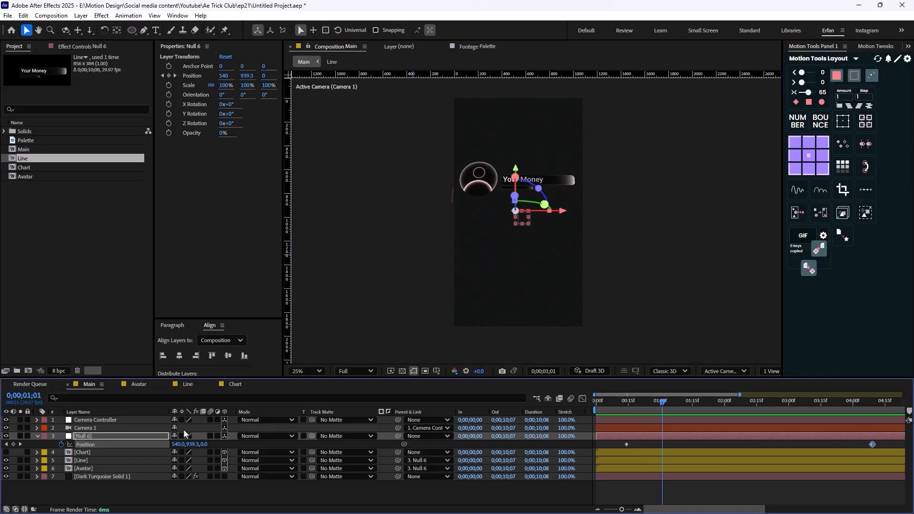
Duplicate the Camera Controller layer and parent the original controller to the duplicate
click(96, 421)
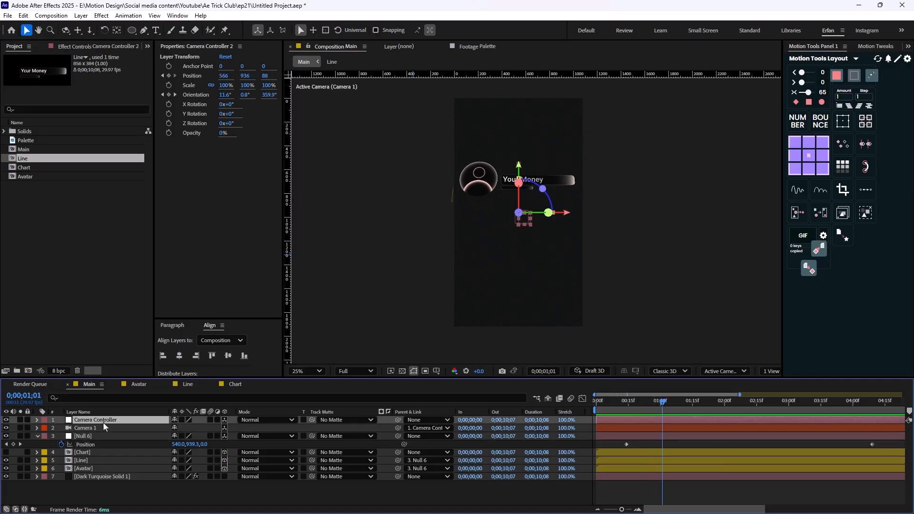
key(ctrl+d)
click(103, 428)
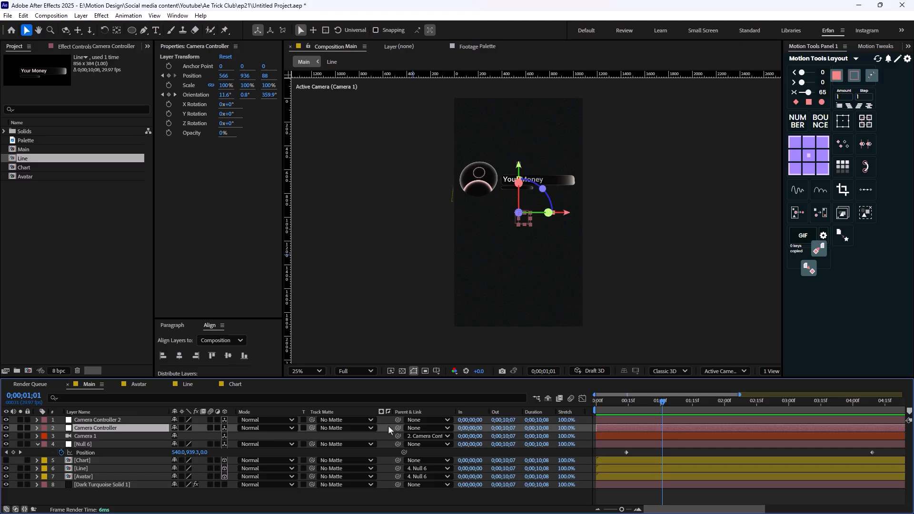
drag(397, 428, 88, 422)
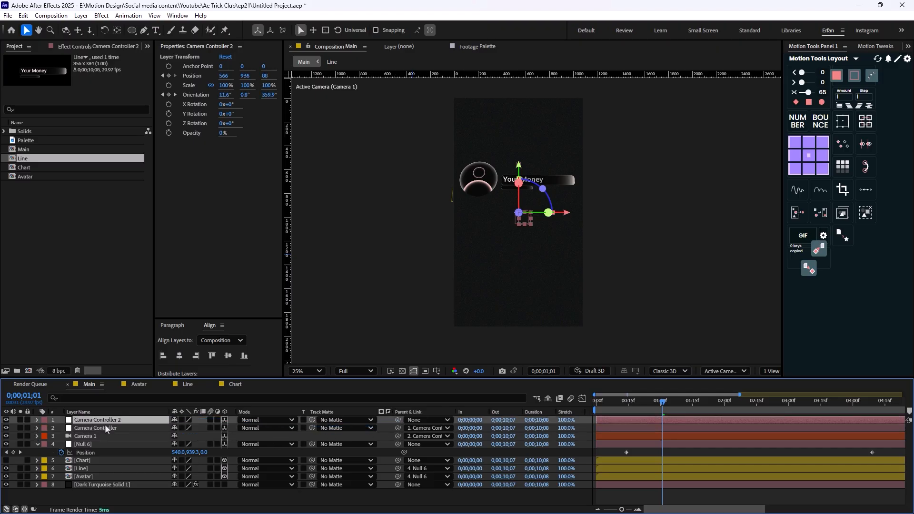
Remove all Position and Orientation keyframes from the duplicated camera controller
key(u)
click(61, 428)
click(61, 436)
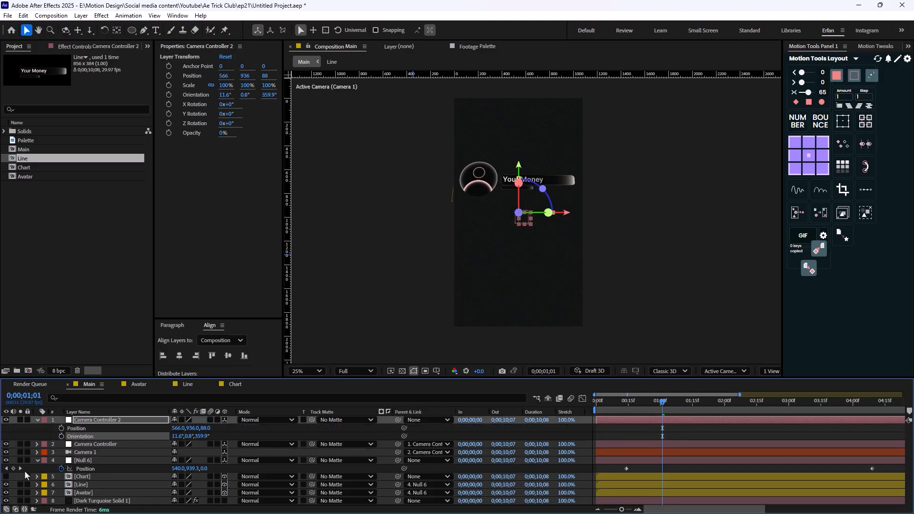
Turn on the Chart layer's visibility and delete the duplicated camera controller
click(6, 477)
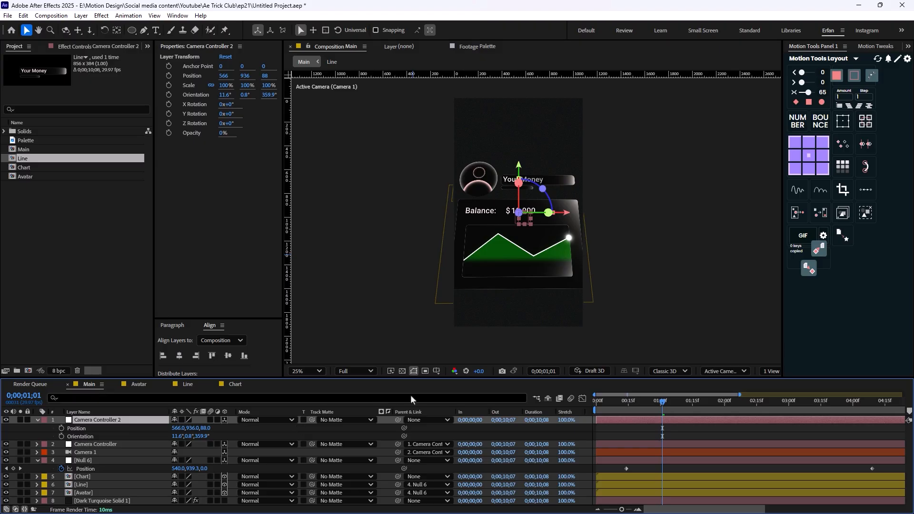
key(Delete)
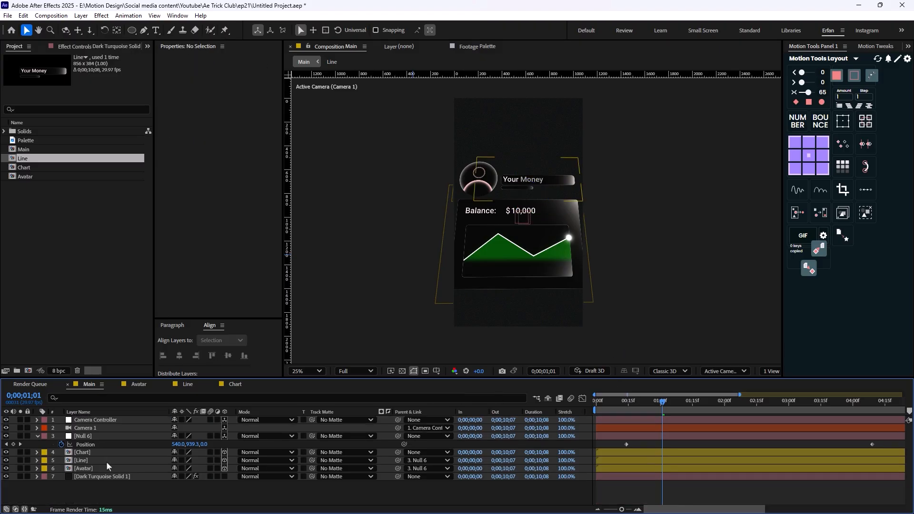
Keyframe the Chart layer's Position from 540, 1516, 0 at 0;00;01;03 to 540, 1152, 0 at 0;00;01;23
click(85, 453)
key(p)
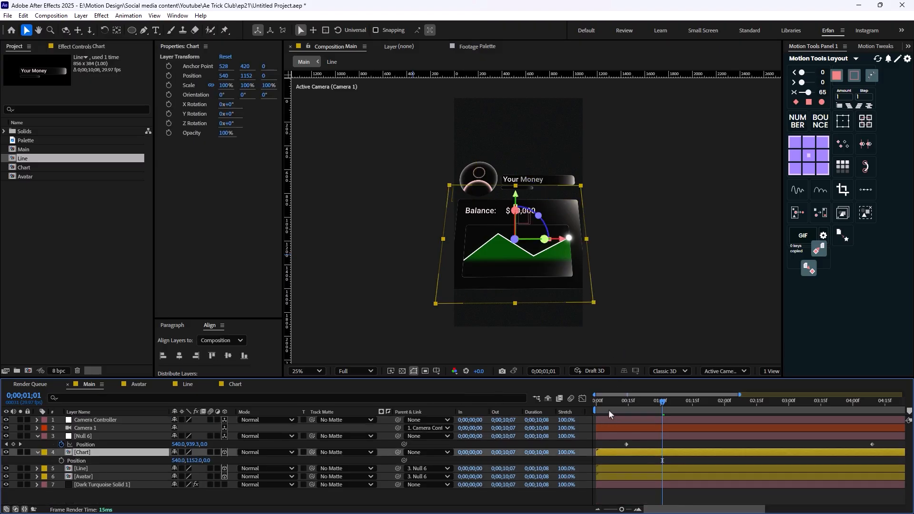
mouse_move(664, 409)
mouse_down()
mouse_move(613, 427)
mouse_move(668, 424)
mouse_up()
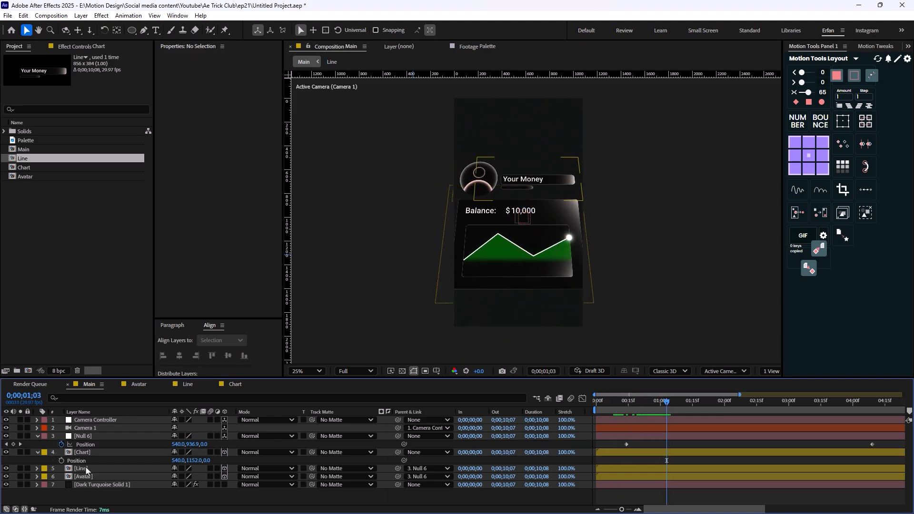
click(61, 461)
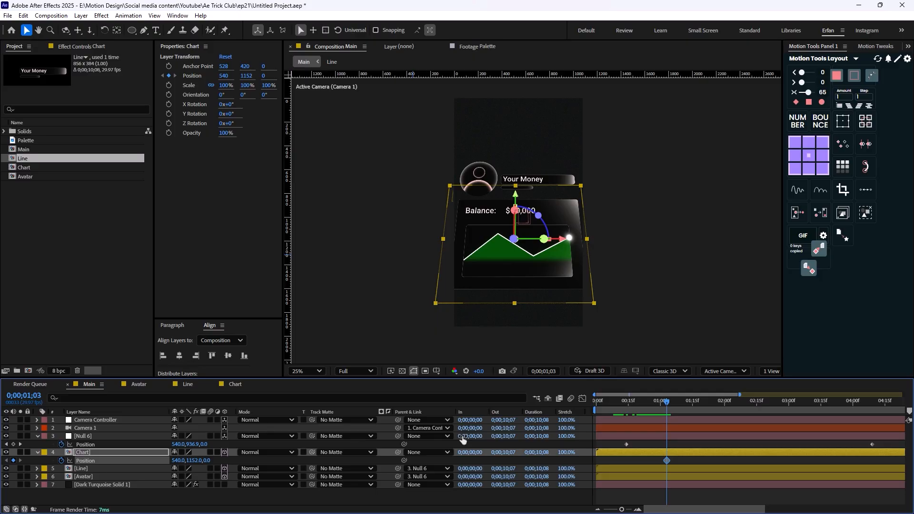
key(space)
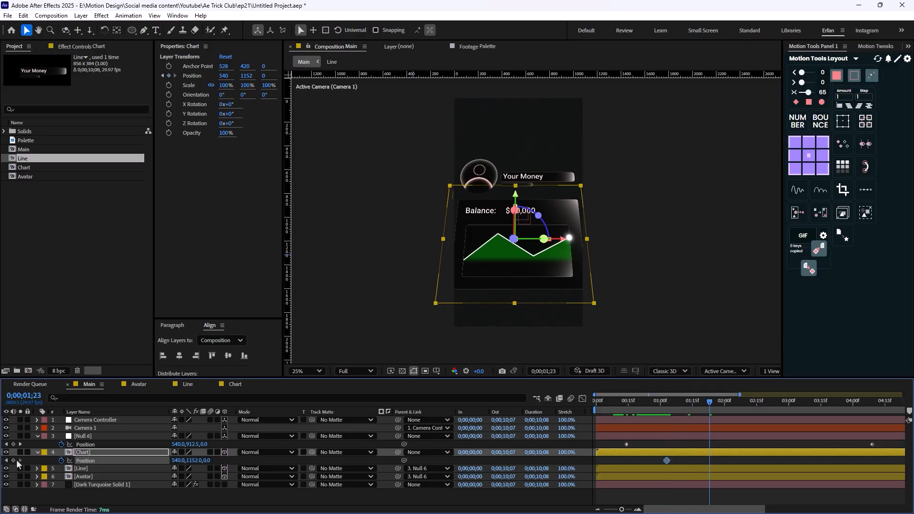
key(space)
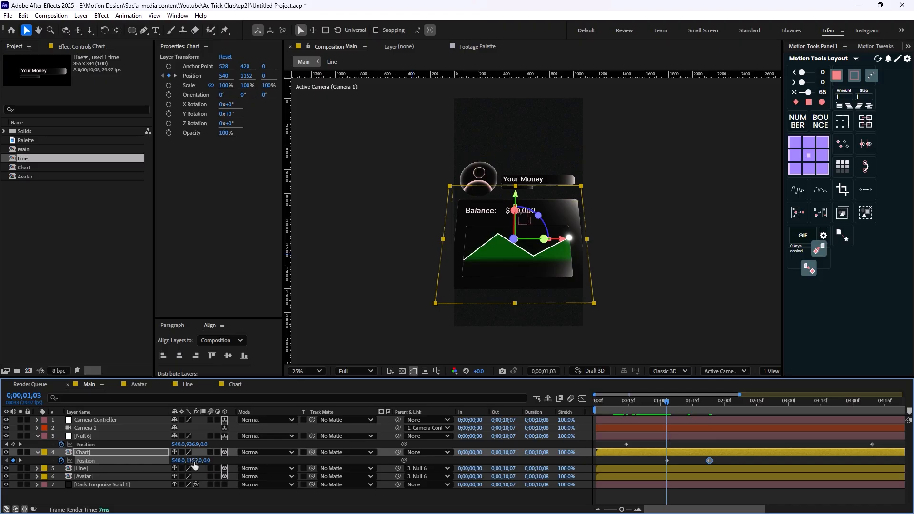
drag(200, 460, 374, 457)
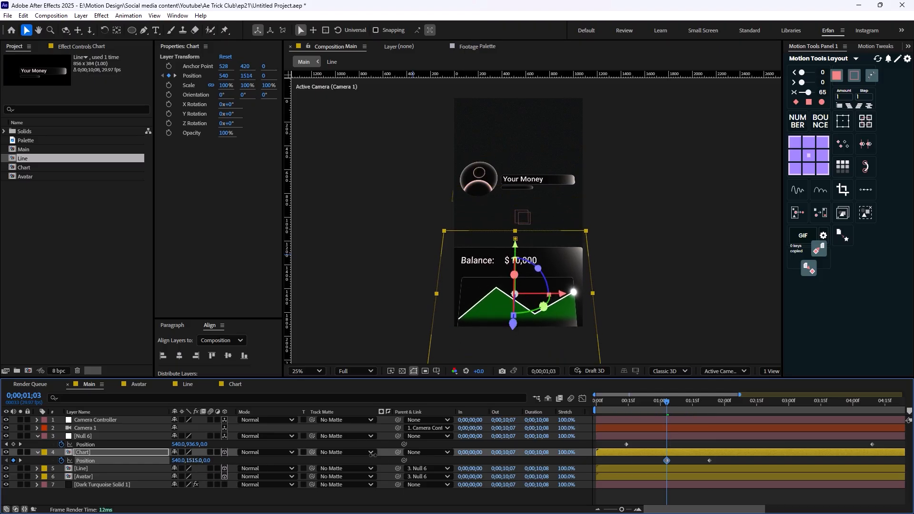
Apply easing to both of the Chart layer's Position keyframes and preview the slide-in
drag(736, 460, 665, 476)
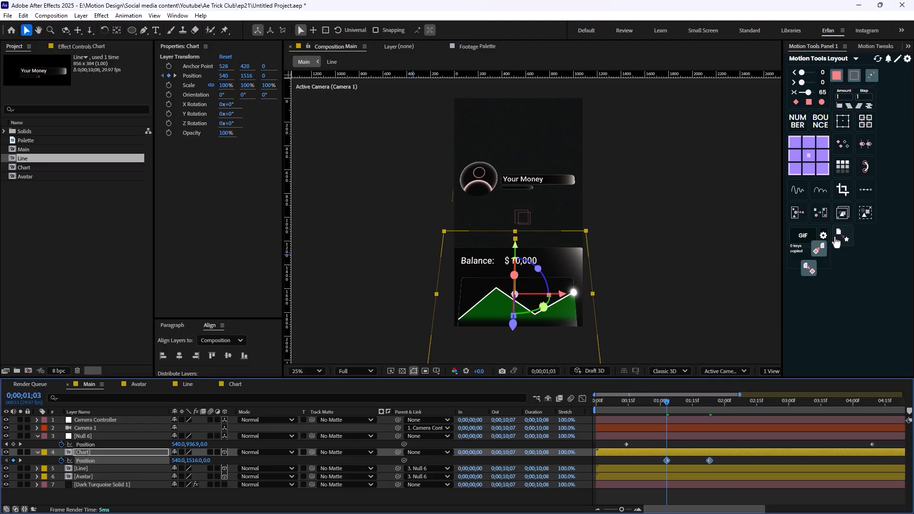
click(810, 97)
key(space)
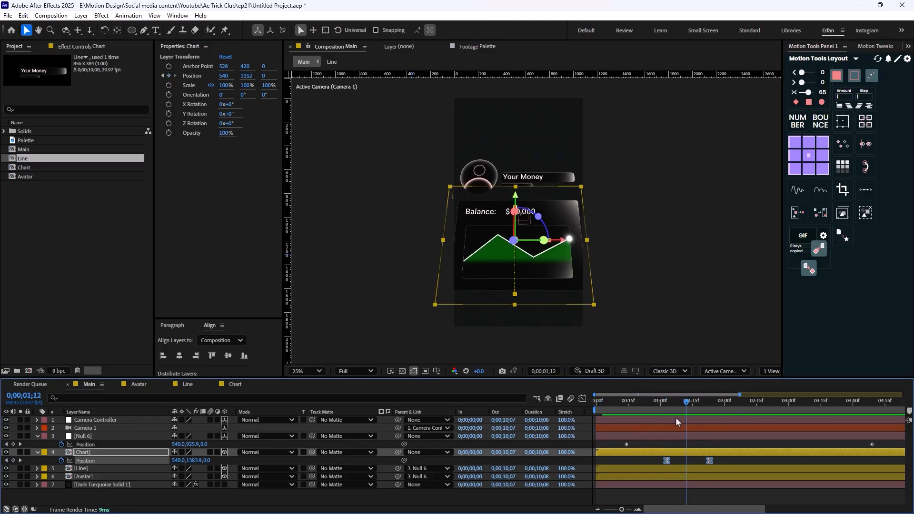
Keyframe the Chart layer's Opacity from 0% at 0;00;01;03 to 100% at 0;00;01;09
key(shift+t)
drag(178, 469, 10, 478)
click(61, 470)
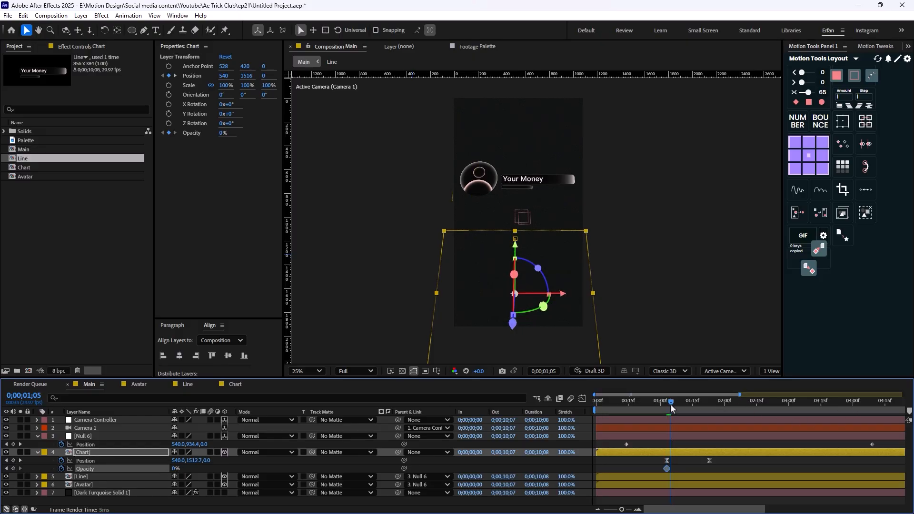
drag(671, 404, 680, 404)
drag(175, 469, 333, 471)
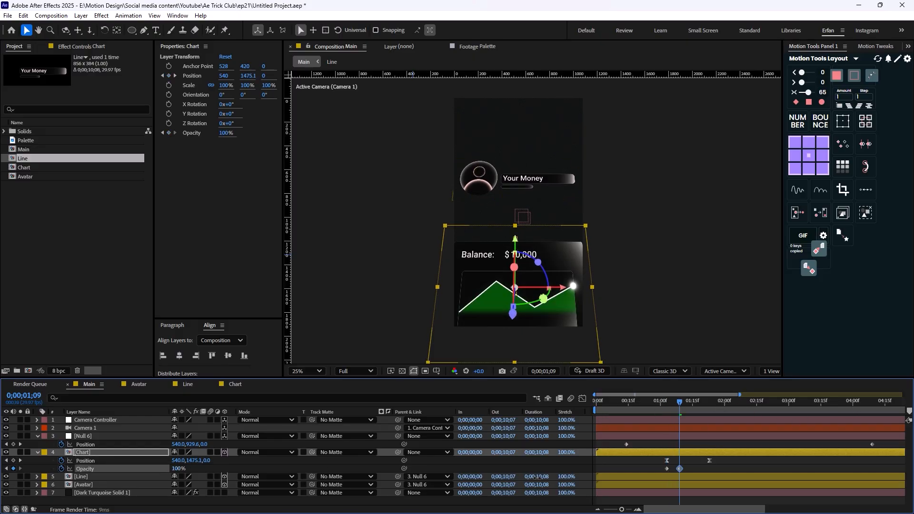
Shift the Chart layer with its keyframes to start at 0;00;01;14 and preview the full animation from the beginning
mouse_move(678, 404)
mouse_down()
mouse_move(573, 416)
mouse_move(692, 416)
mouse_up()
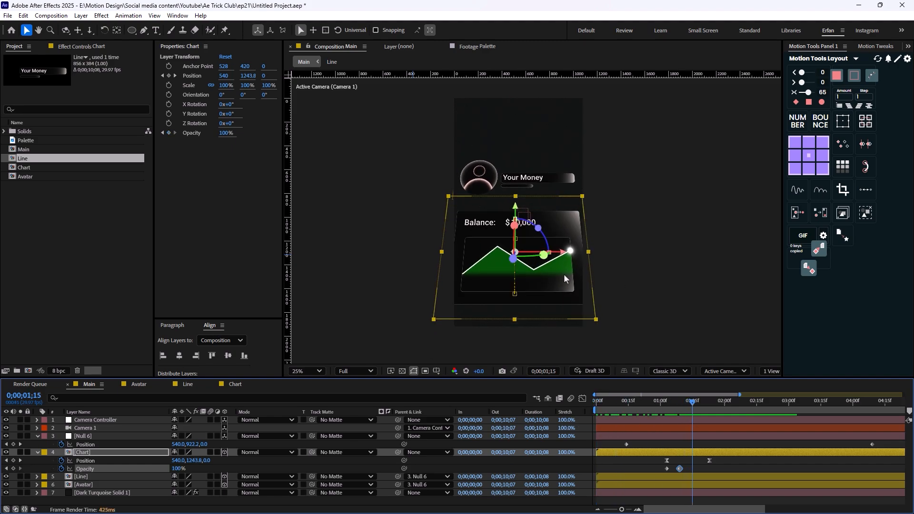
mouse_move(729, 457)
mouse_down()
mouse_move(653, 478)
mouse_move(599, 462)
mouse_move(712, 455)
mouse_up()
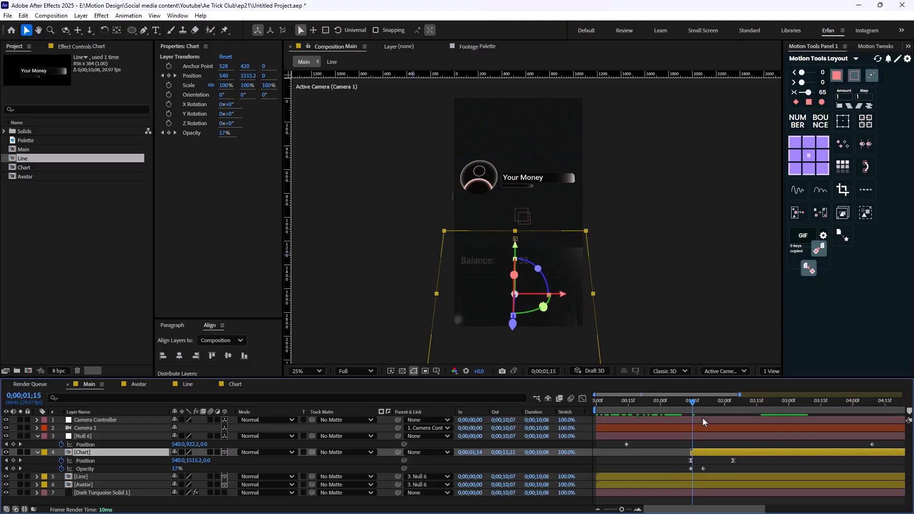
drag(662, 410, 646, 412)
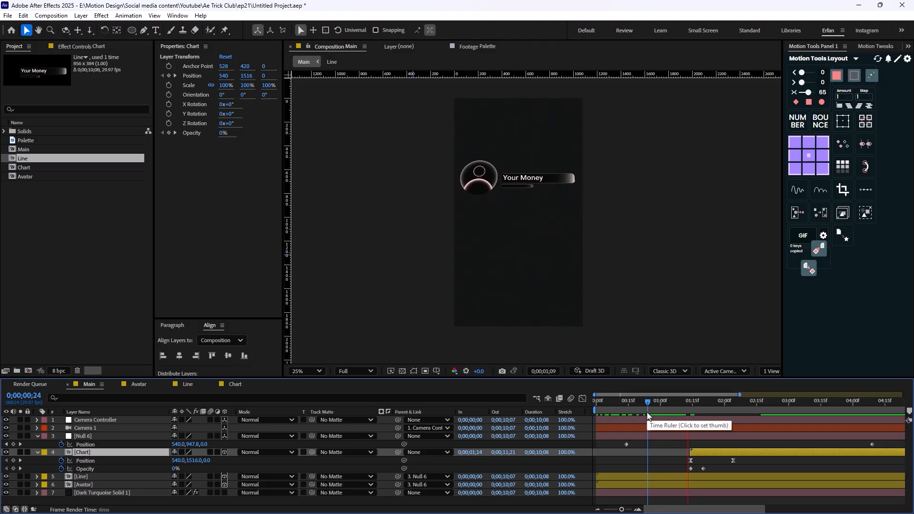
key(space)
drag(751, 411, 661, 414)
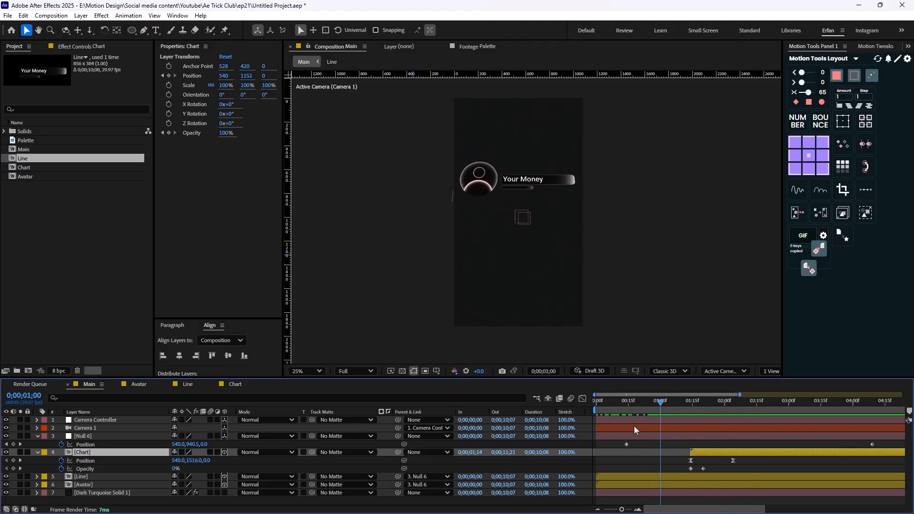
key(space)
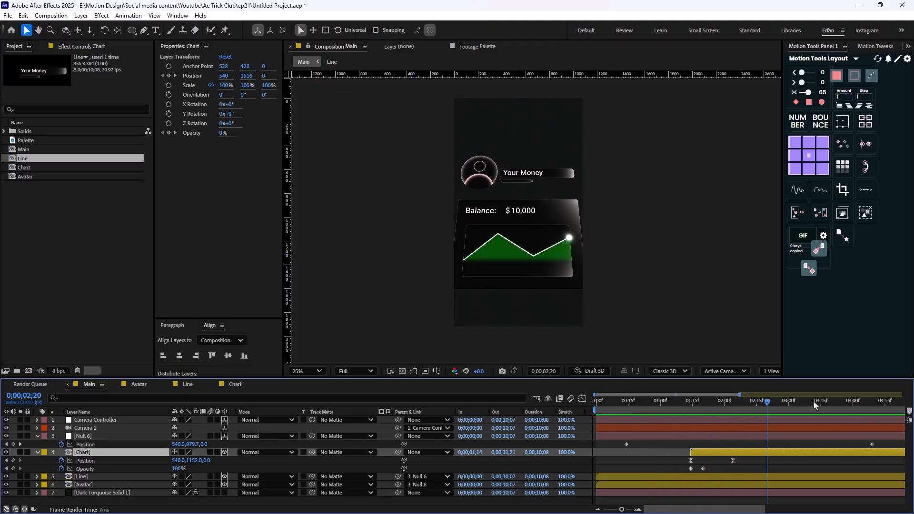
key(space)
key(Home)
key(space)
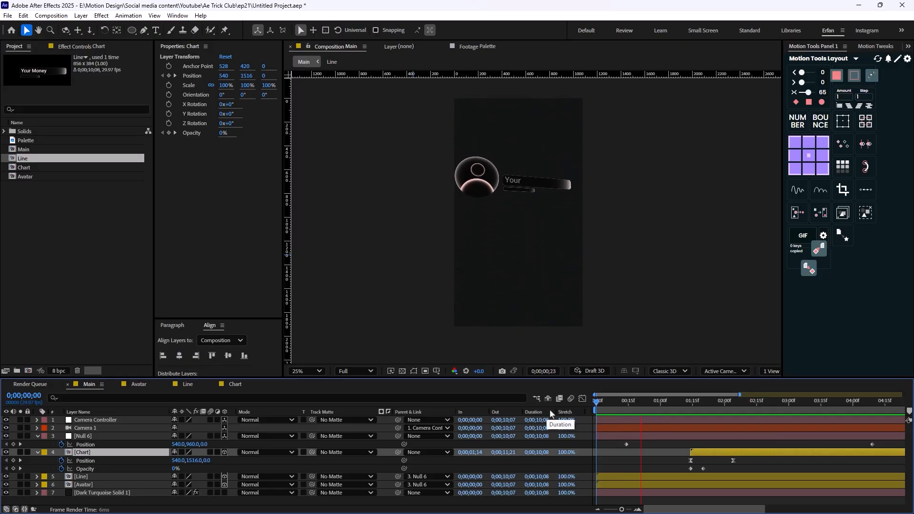
Move the Chart layer with its keyframes earlier so it starts at 0;00;00;29 and preview the new timing
key(space)
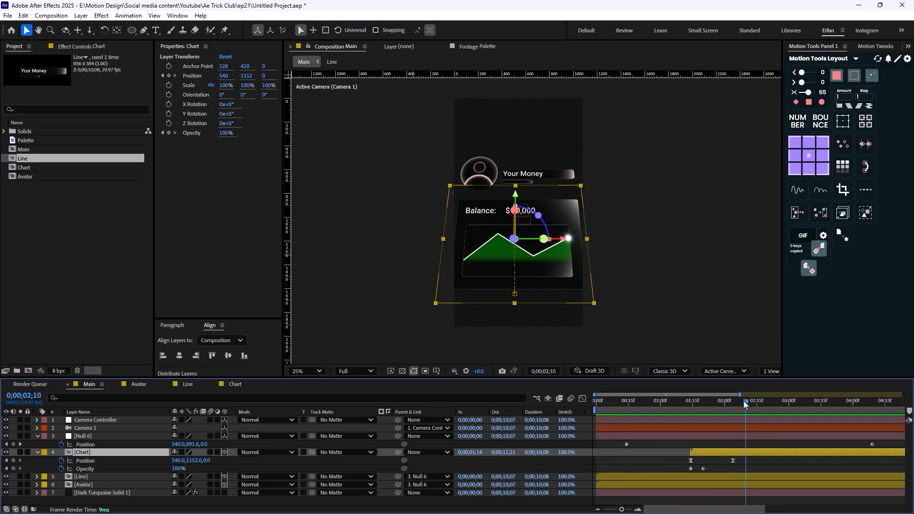
click(636, 408)
drag(637, 423, 659, 428)
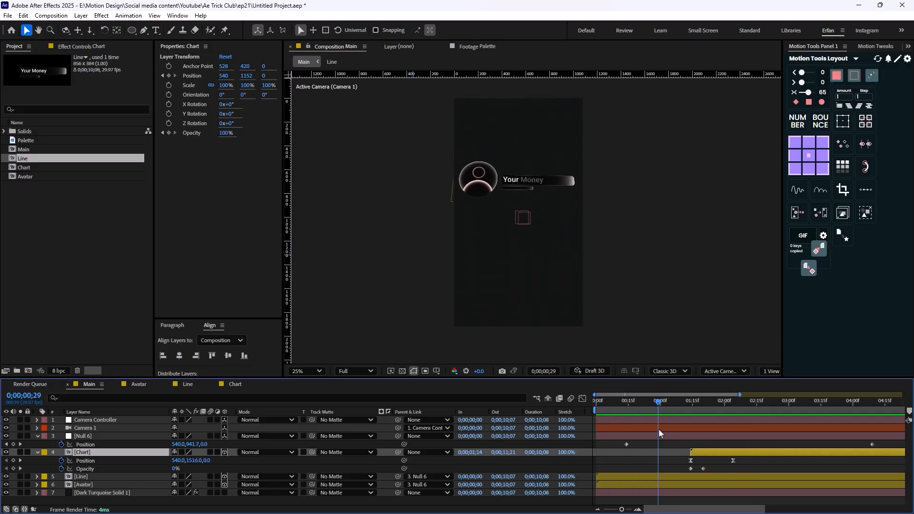
drag(707, 453, 674, 454)
drag(653, 403, 619, 405)
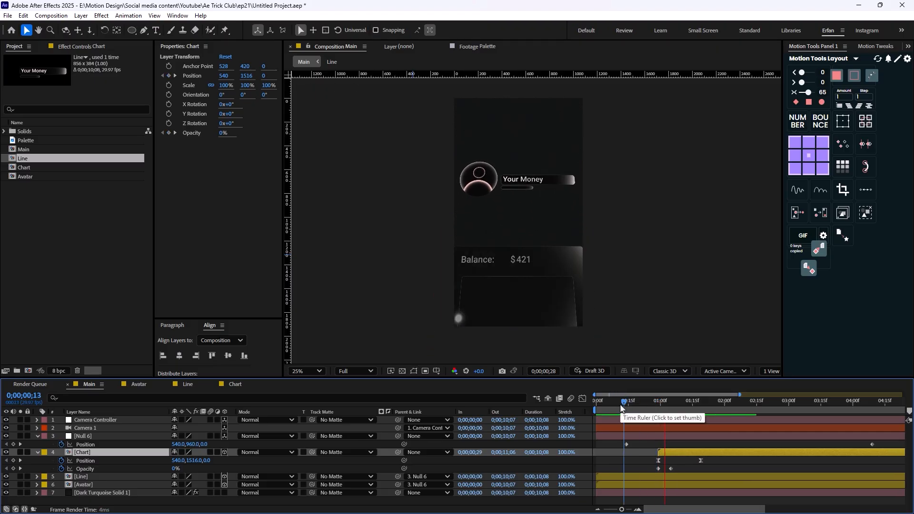
key(space)
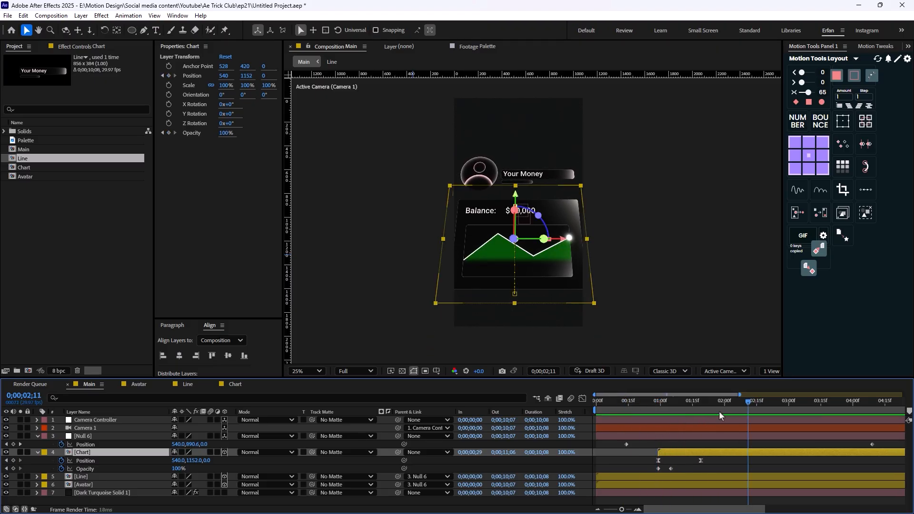
Parent the Chart layer to Null 6 at 0;00;01;05 and preview the combined motion
key(i)
key(k)
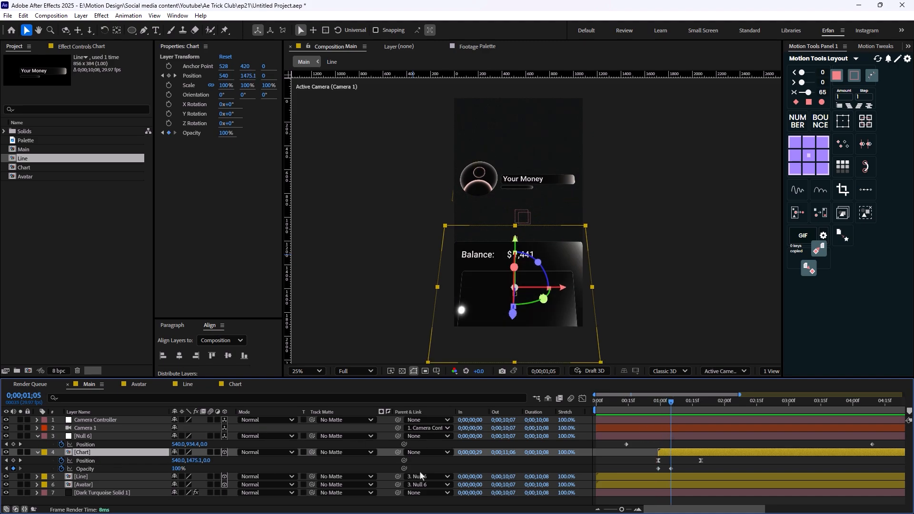
drag(399, 451, 106, 437)
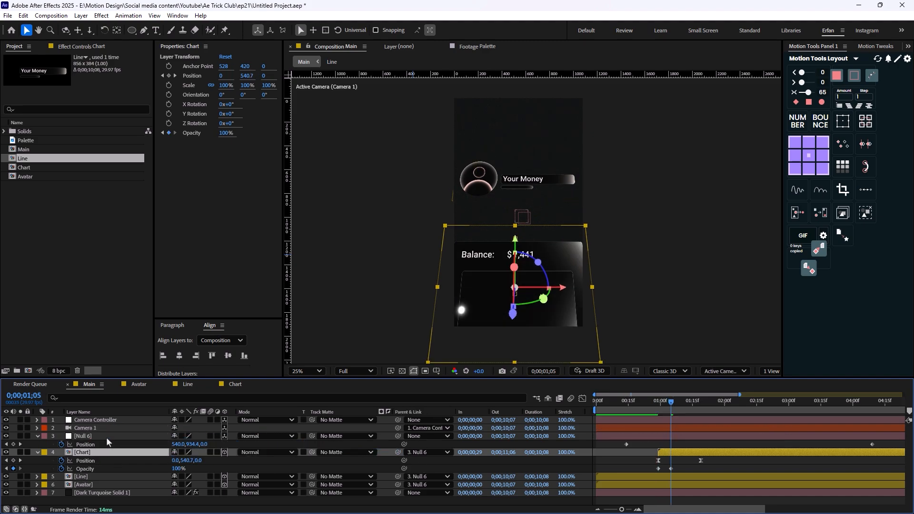
click(618, 413)
key(space)
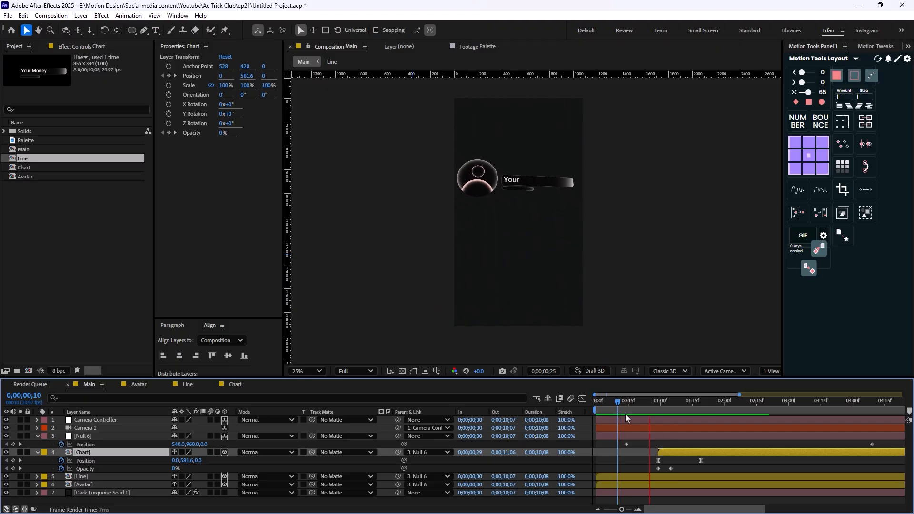
Duplicate Camera Controller at 0;00;01;21 and parent the original Camera Controller to Camera Controller 2
drag(768, 412, 704, 433)
click(107, 420)
key(ctrl+d)
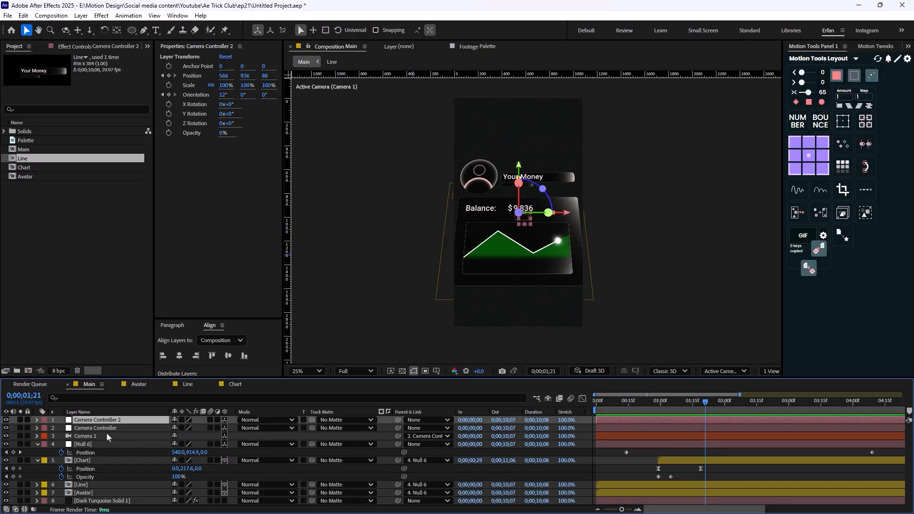
click(106, 429)
drag(398, 427, 143, 421)
Clear Camera Controller 2's copied Position and Orientation keyframes and set fresh ones at 0;00;01;21
key(u)
click(62, 428)
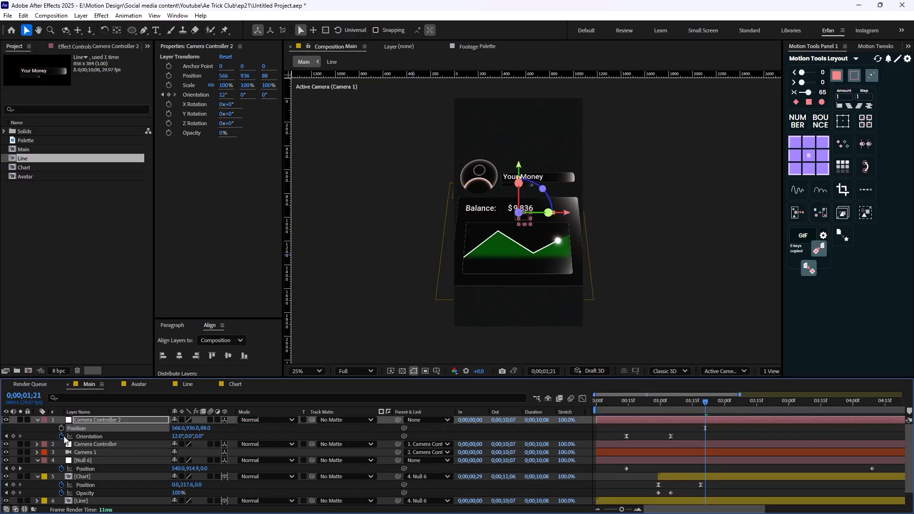
click(61, 436)
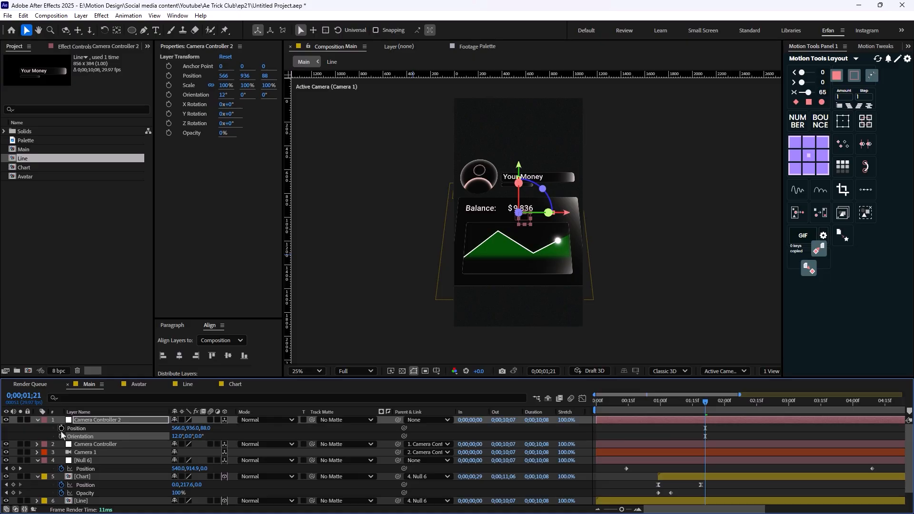
click(61, 436)
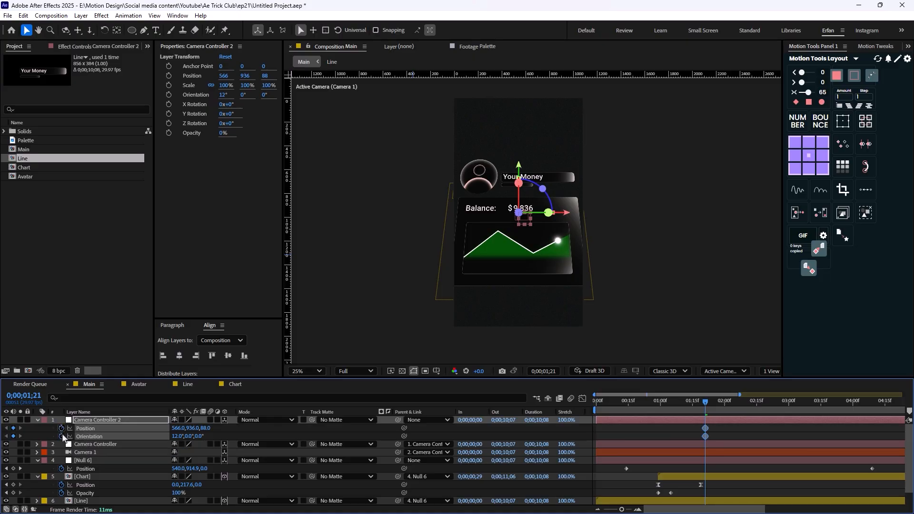
At 0;00;02;11, keyframe Camera Controller 2's Position to about 607, 1047, 2 and Orientation to 12°, 346°, 0°
key(space)
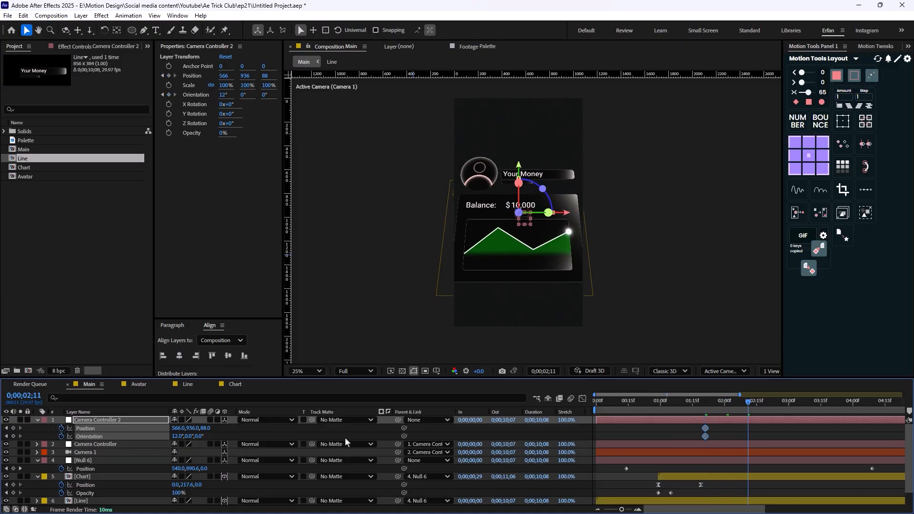
click(207, 440)
drag(182, 428, 229, 430)
key(ctrl+z)
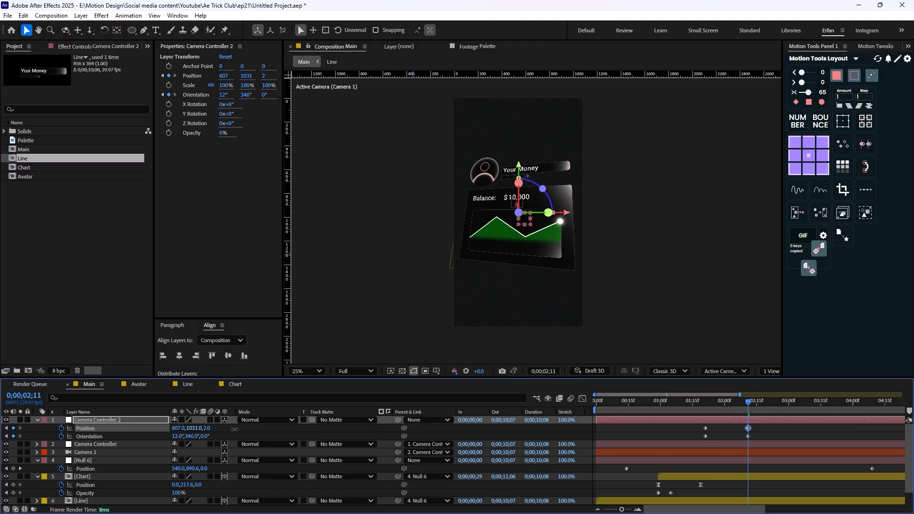
Ease Camera Controller 2's Position and Orientation keyframes, with the end pair slightly after 0;00;02;11, and preview the camera move
drag(769, 426, 666, 449)
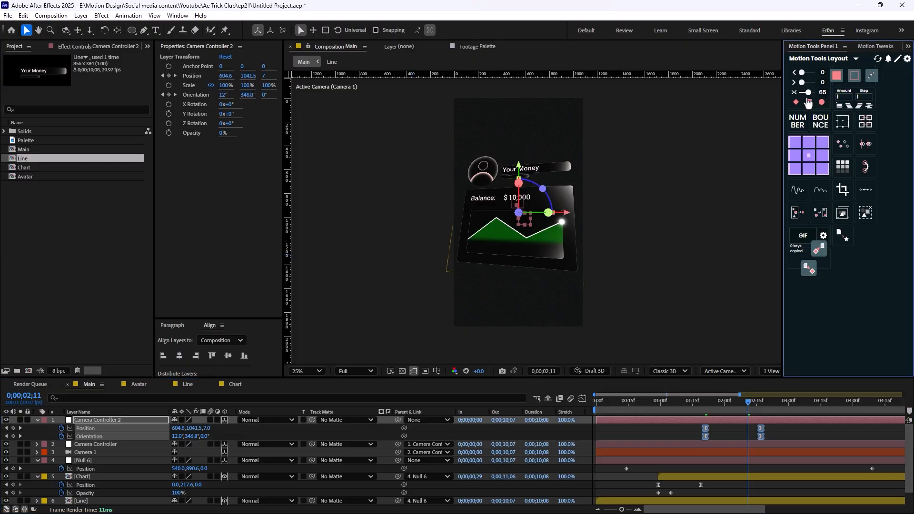
drag(741, 410, 614, 441)
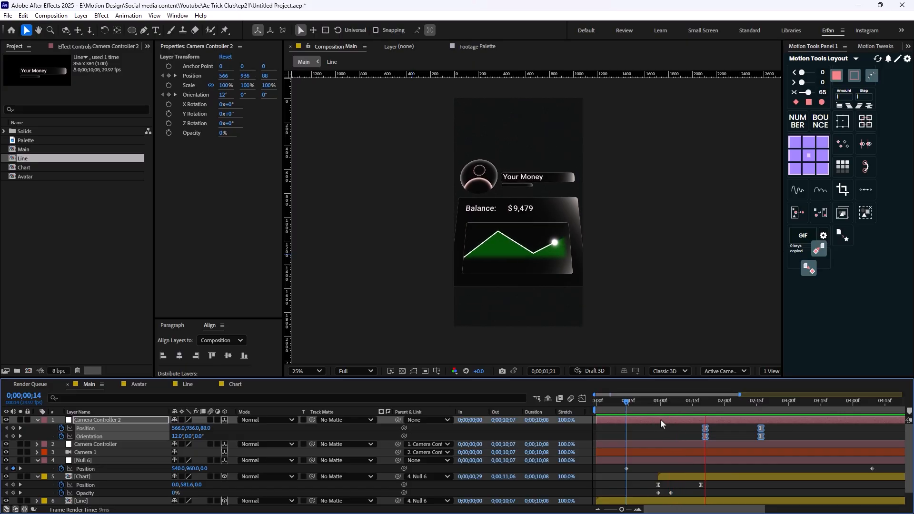
key(space)
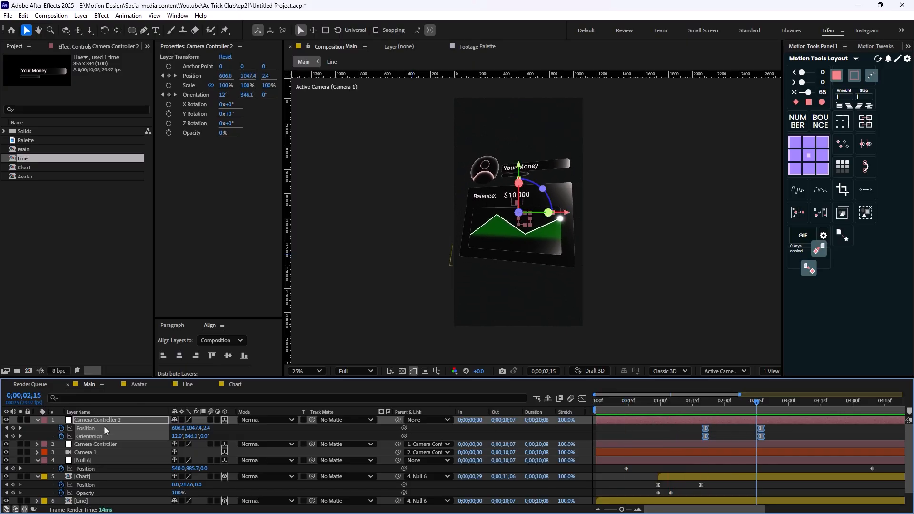
Duplicate Camera Controller 2 at 0;00;02;15 and parent it to the new Camera Controller 3, collapsing Null 6's properties
key(ctrl+d)
click(36, 428)
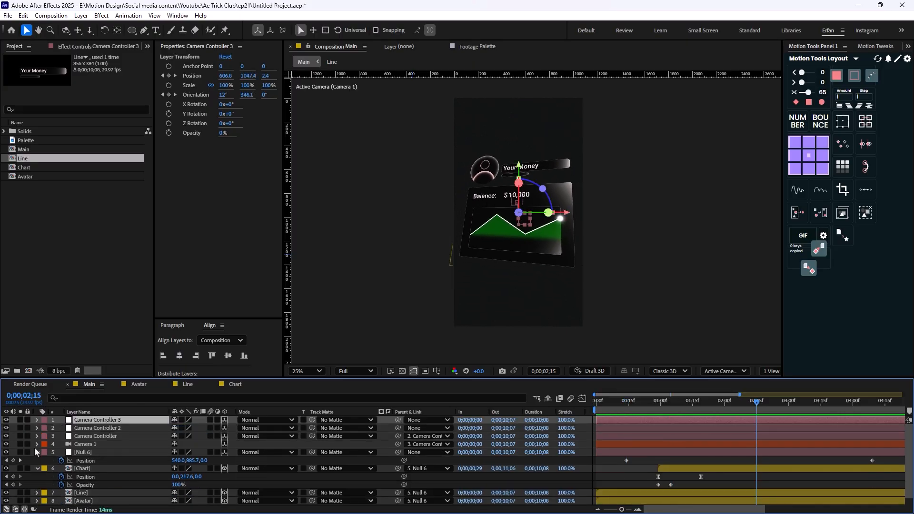
click(36, 451)
key(ctrl+Down)
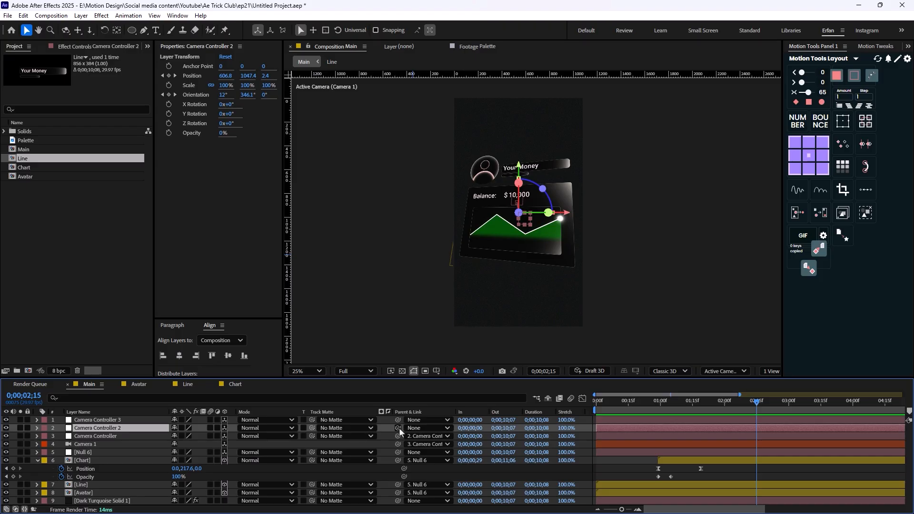
drag(399, 427, 115, 420)
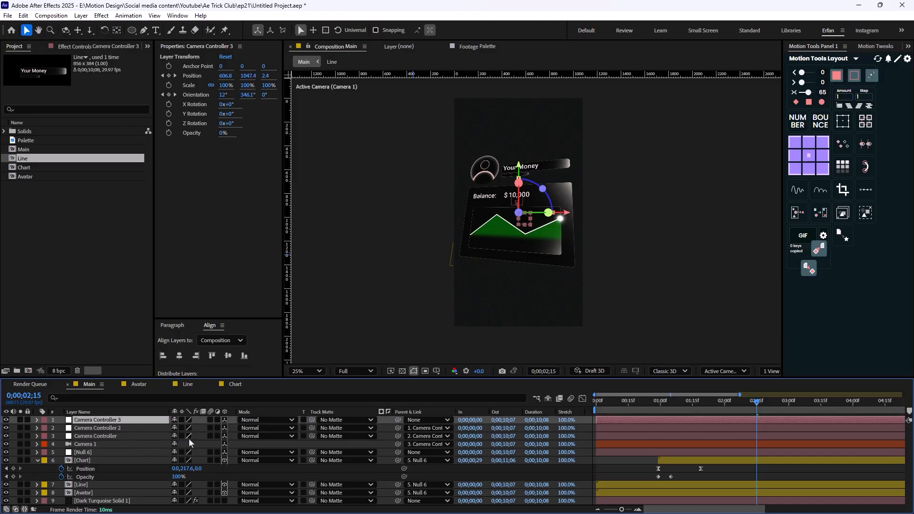
Remove Camera Controller 3's copied keyframes and keyframe its Position from 606.8, 1047.4, 2.4 at 0;00;02;15 to 606.8, 1365.4, 2.4 at 0;00;03;05
key(u)
drag(62, 429, 62, 437)
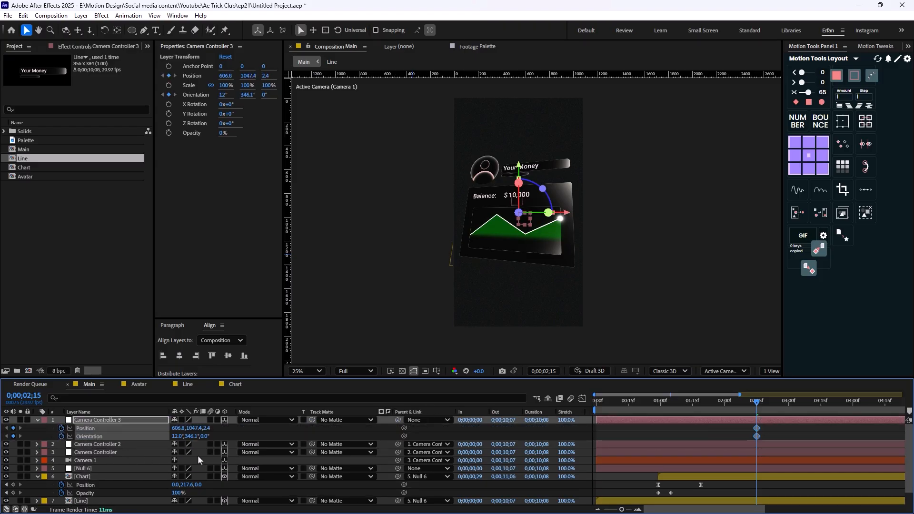
click(62, 436)
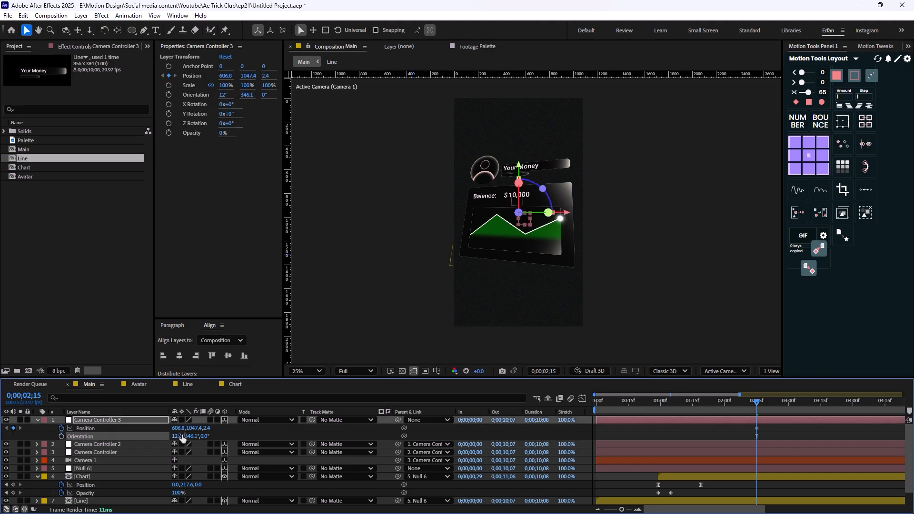
key(space)
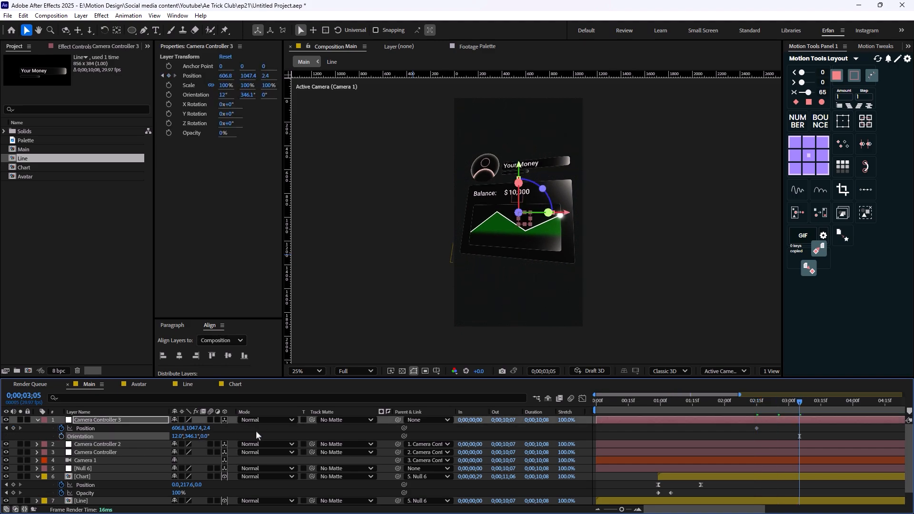
drag(192, 428, 784, 456)
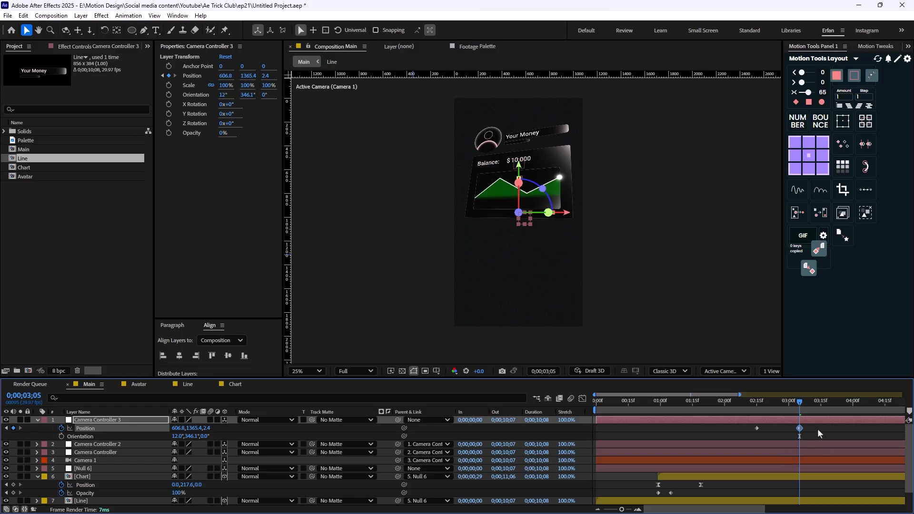
Apply easing to both of Camera Controller 3's Position keyframes and preview the full animation
drag(818, 430, 747, 437)
click(808, 101)
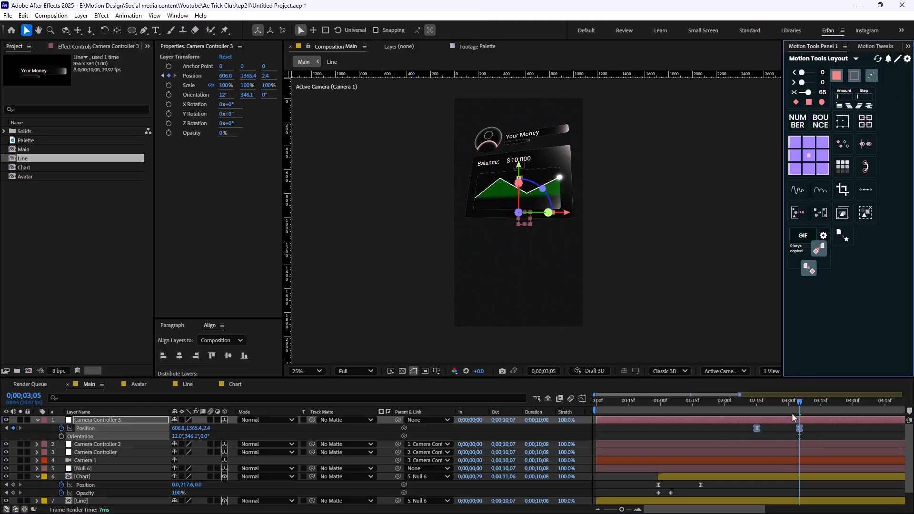
key(space)
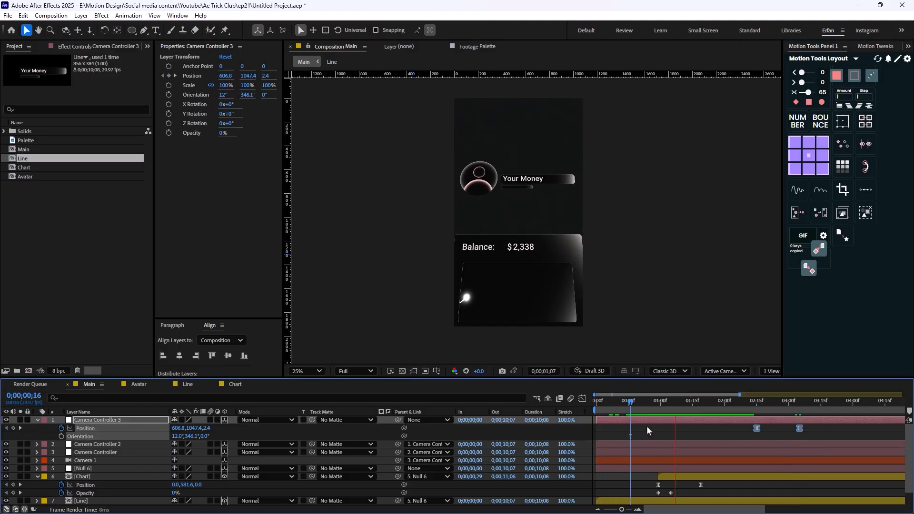
key(space)
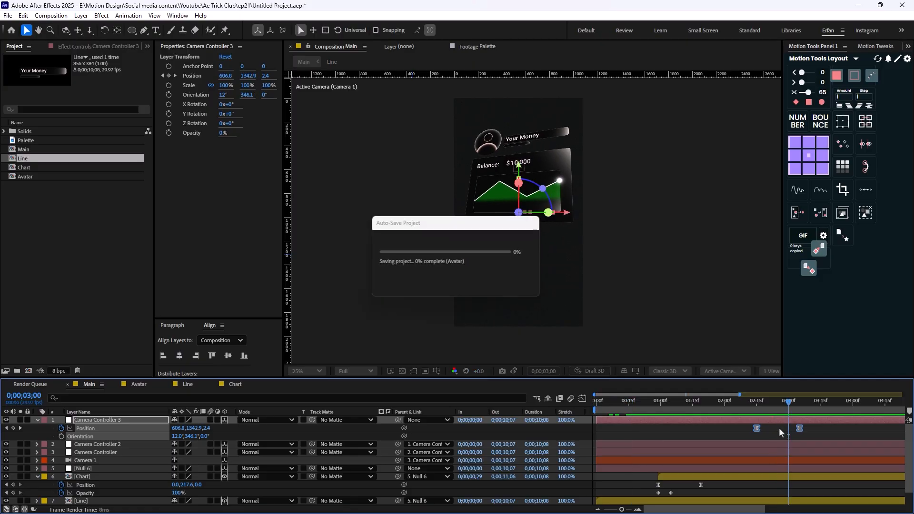
Trim the ends of all layers above the Dark Turquoise Solid to 0;00;02;27
drag(767, 404, 781, 420)
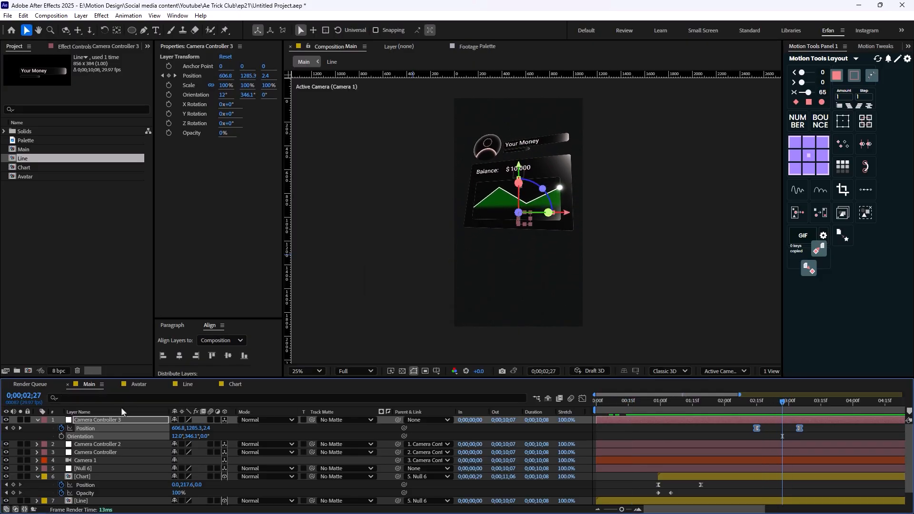
click(37, 420)
click(37, 461)
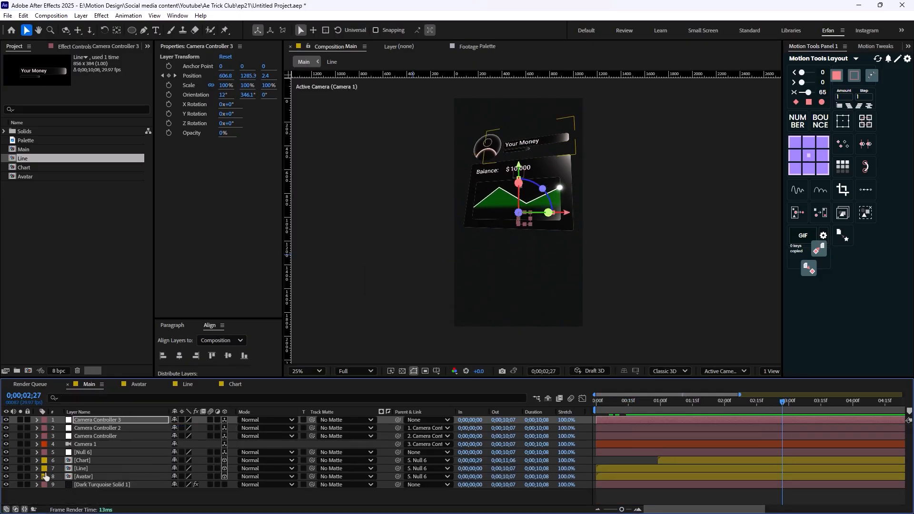
shift+click(94, 477)
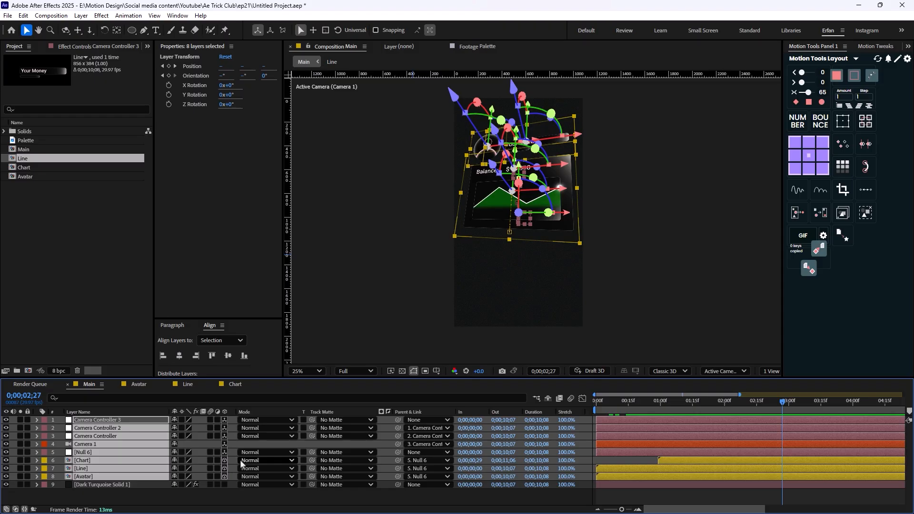
key(alt+bracketright)
Pre-compose the selected layers as SC_001, moving all attributes into the new composition
key(ctrl+shift+c)
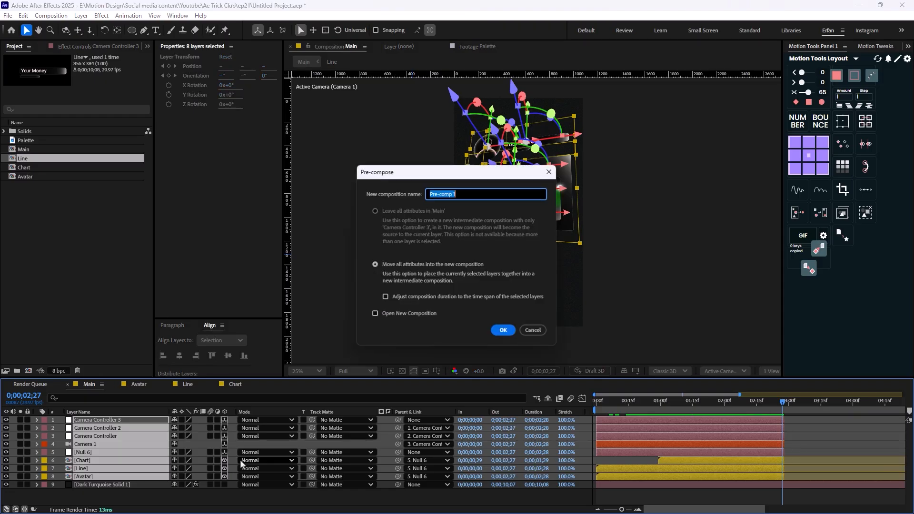
text(SC_00)
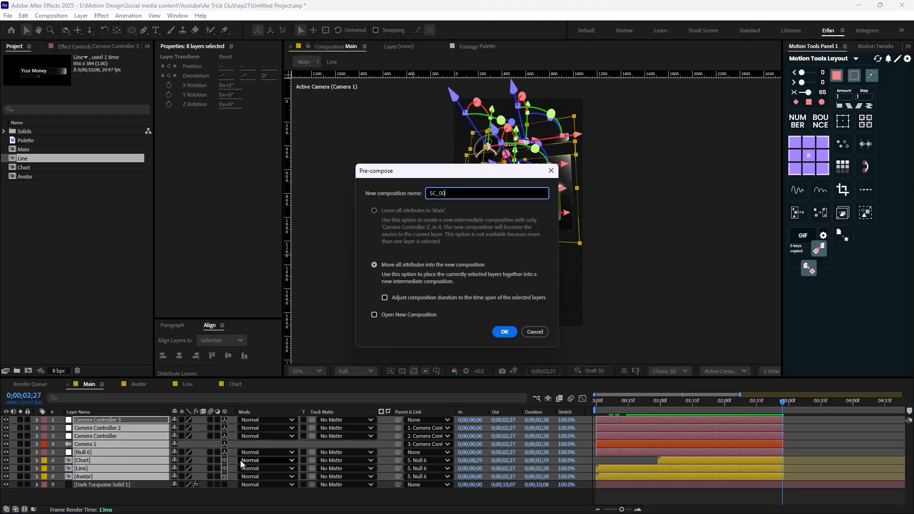
text(1)
key(Return)
Preview the SC_001 scene in Main and extend the work area to the end of the composition
drag(782, 401, 669, 424)
key(space)
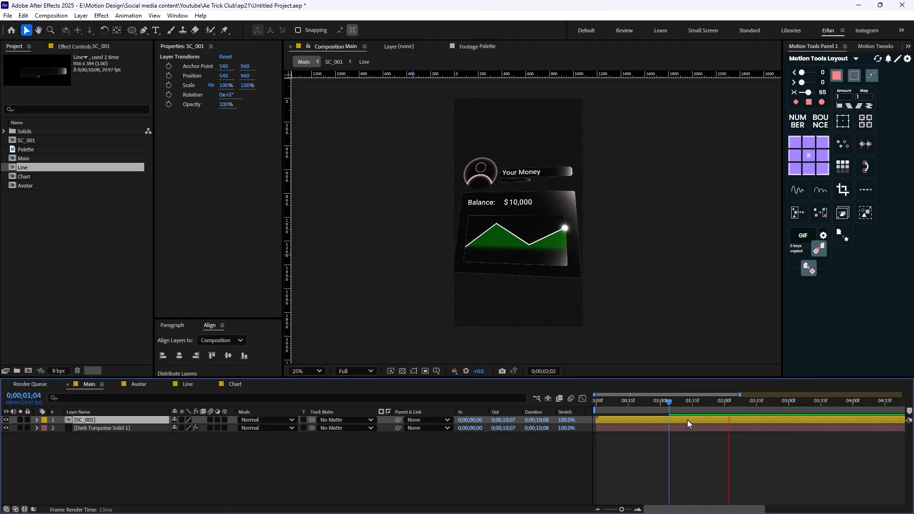
key(space)
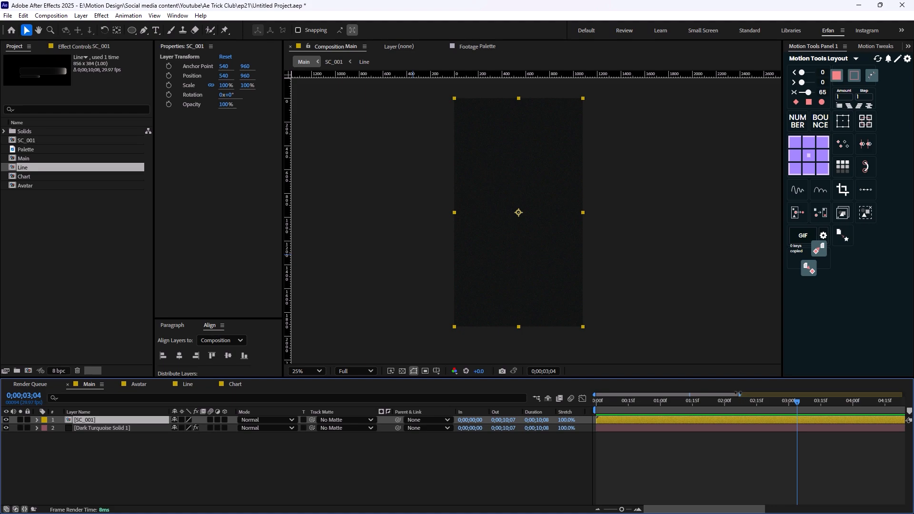
drag(738, 394, 904, 394)
Draw a white-filled circle about 692 px in diameter around the upper middle of the Main composition
click(403, 484)
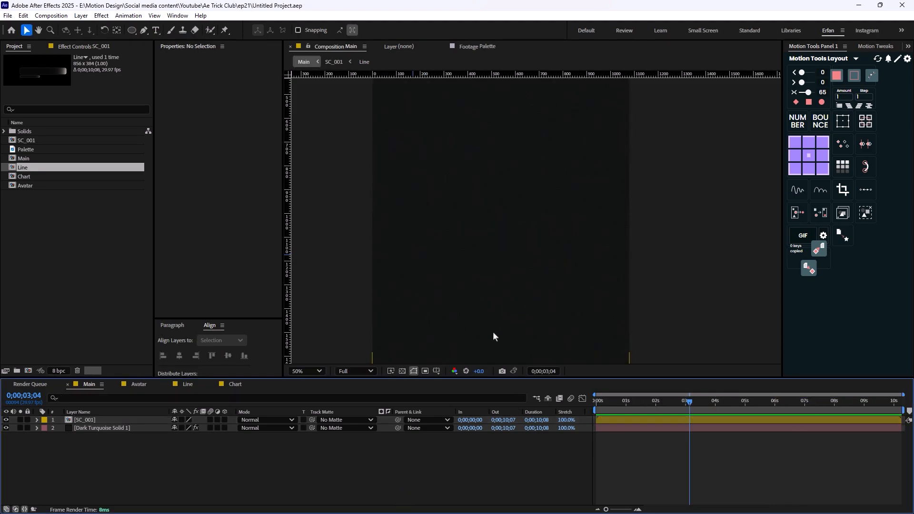
click(133, 31)
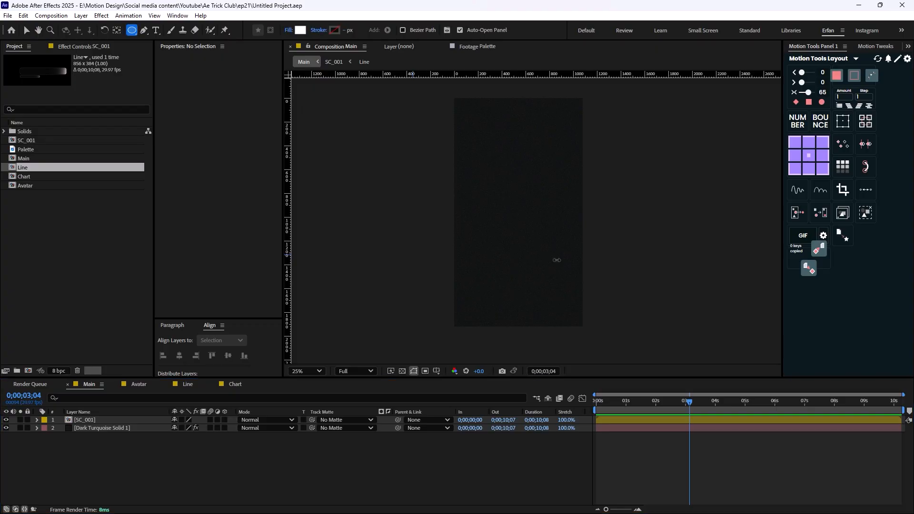
mouse_move(494, 159)
mouse_down()
mouse_move(561, 204)
mouse_move(573, 225)
mouse_move(560, 226)
mouse_up()
key(v)
Rename the circle's shape layer as base and collapse its properties
click(101, 421)
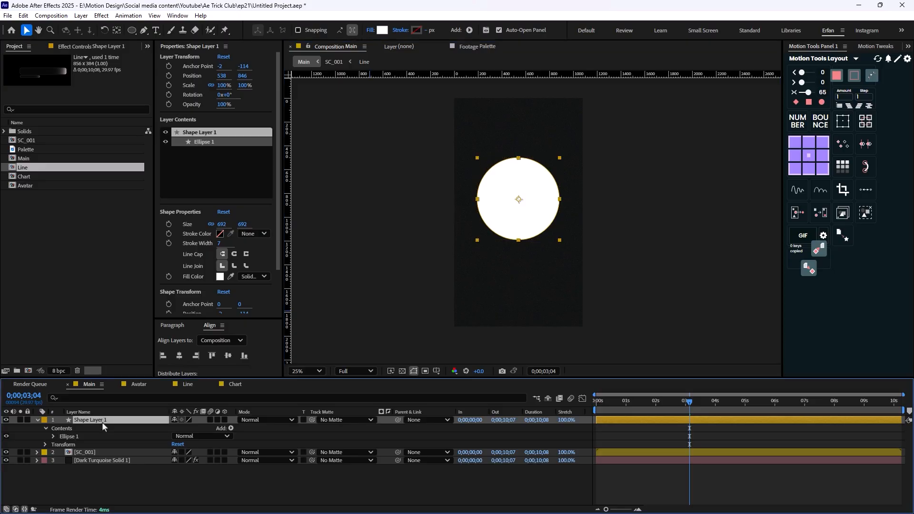
key(Return)
text(base)
key(Return)
click(38, 421)
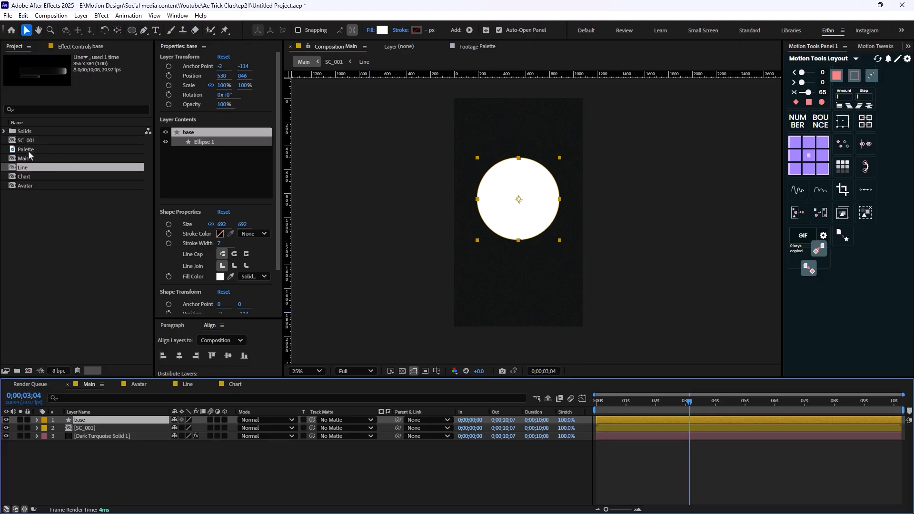
Place the Palette image in the lower part of Main and fill the base circle with black from it
drag(33, 150, 523, 319)
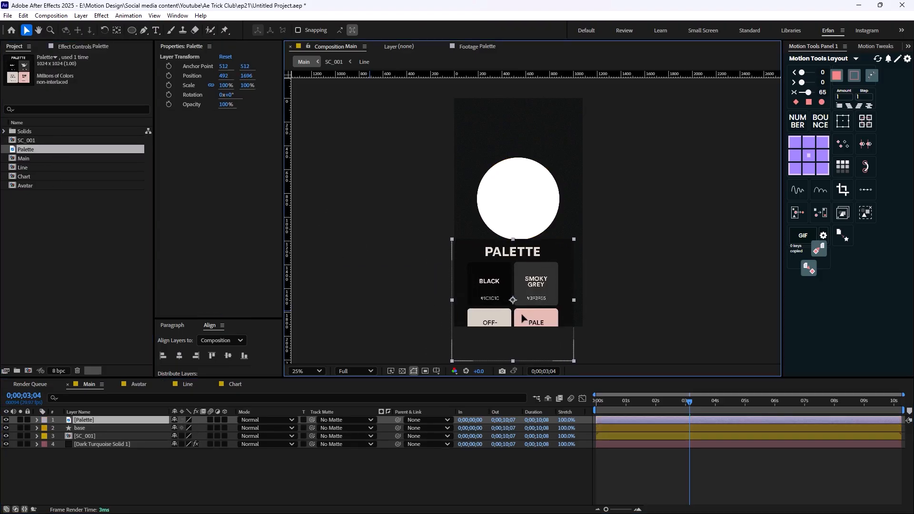
click(85, 428)
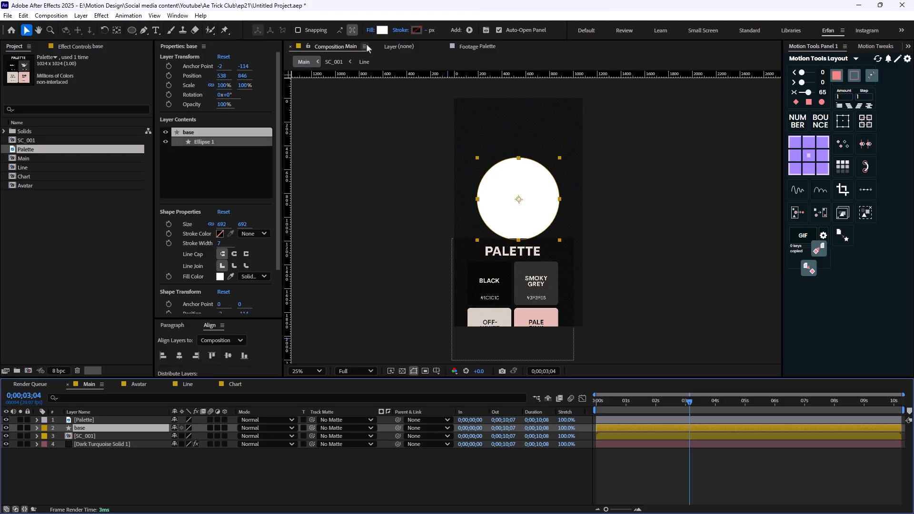
click(382, 30)
drag(452, 184, 624, 176)
click(714, 243)
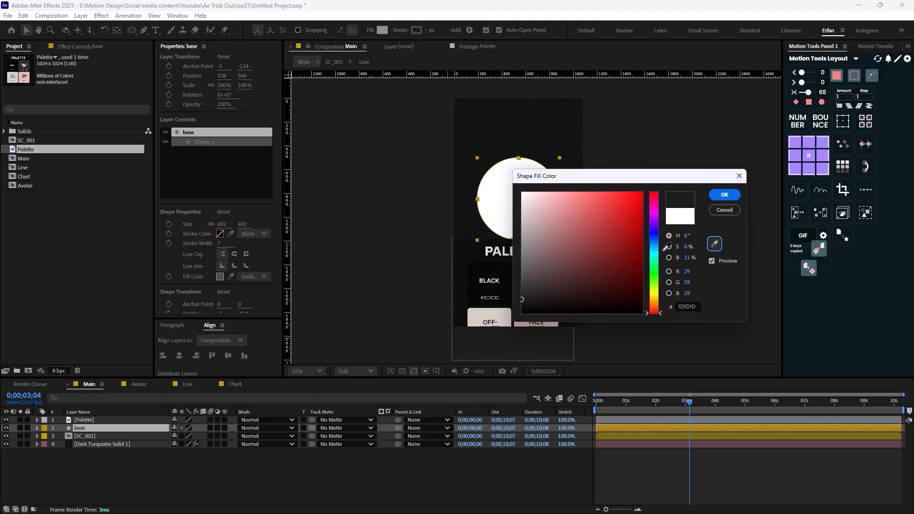
click(724, 194)
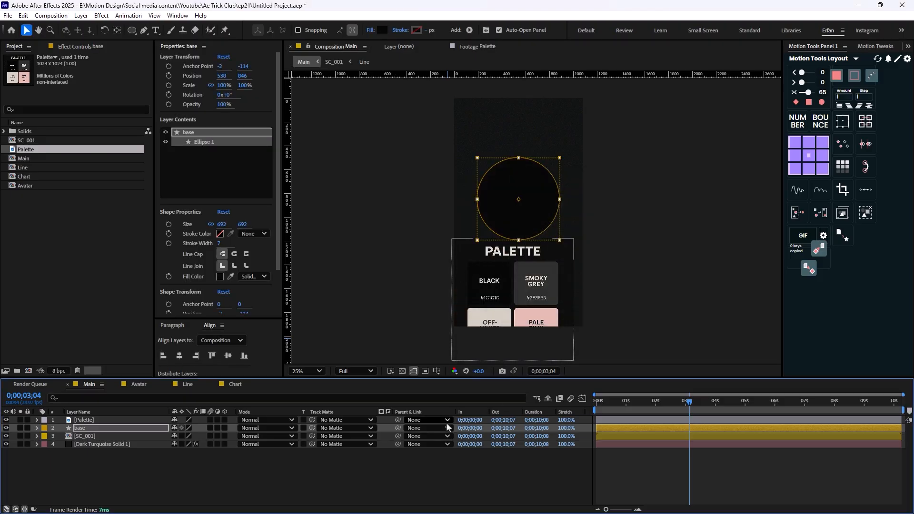
click(450, 469)
Change the base circle's fill to a linear gradient running diagonally from its lower-left edge to its upper-right edge
click(104, 428)
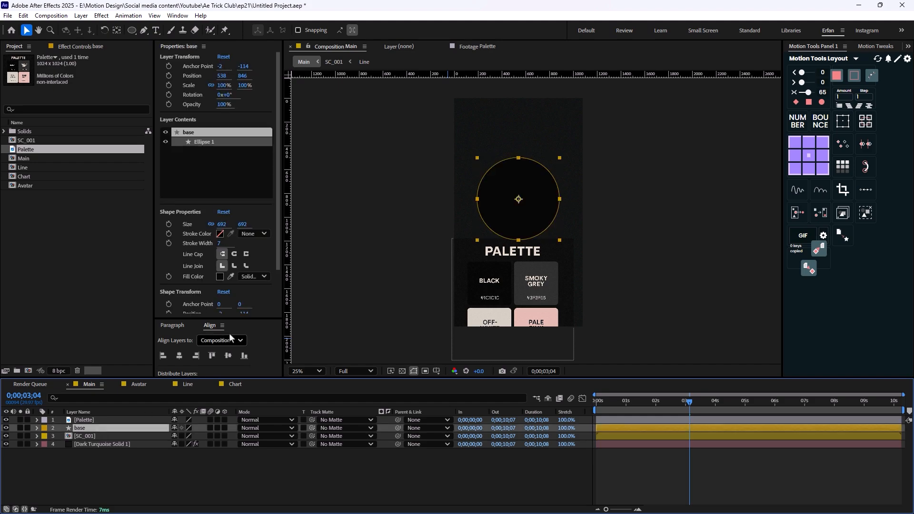
click(370, 30)
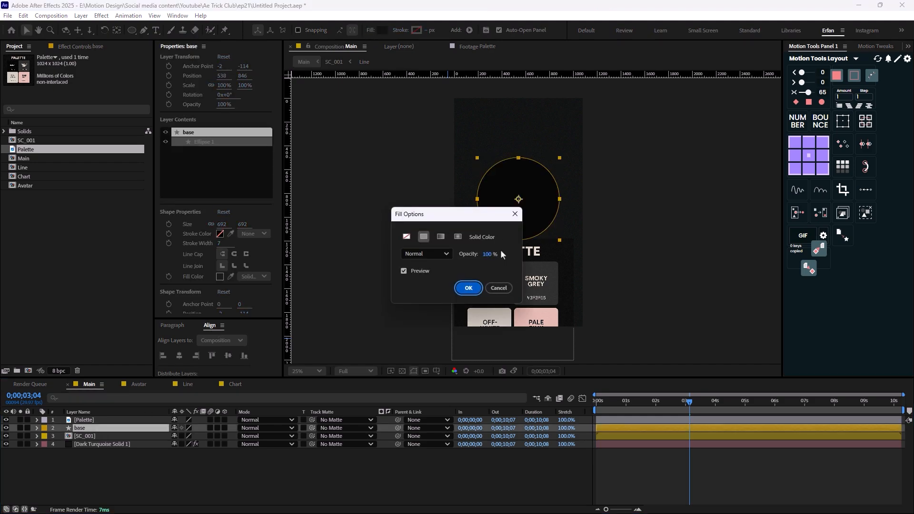
click(441, 238)
click(468, 288)
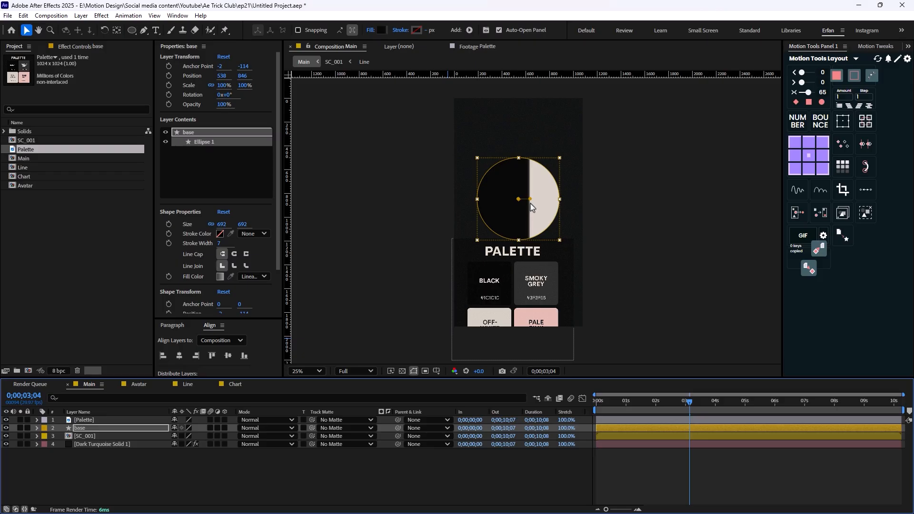
drag(530, 199, 546, 170)
drag(517, 199, 485, 244)
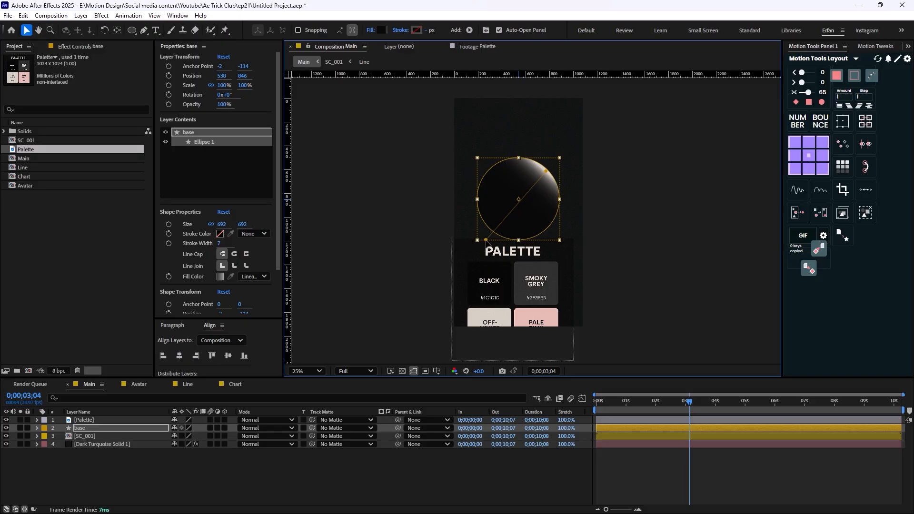
click(140, 465)
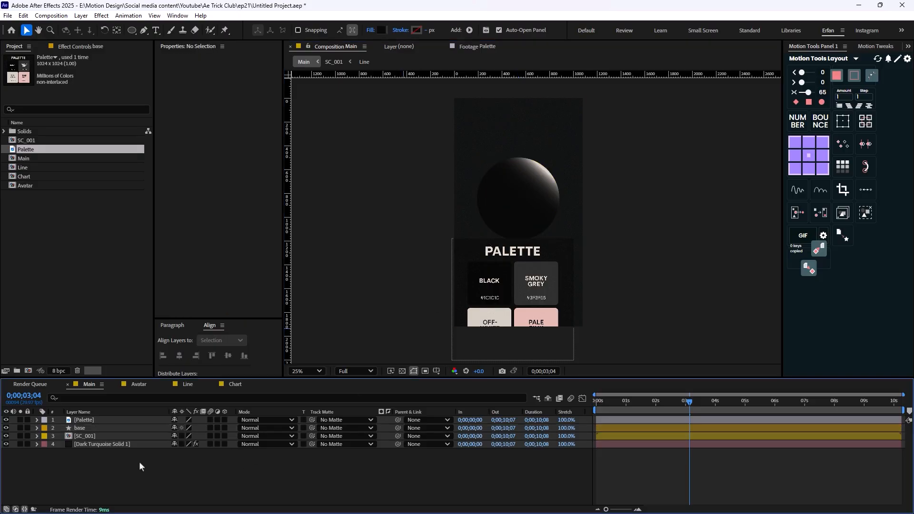
Duplicate the base layer and reduce the copy's ellipse size to 607 px
click(86, 429)
key(ctrl+d)
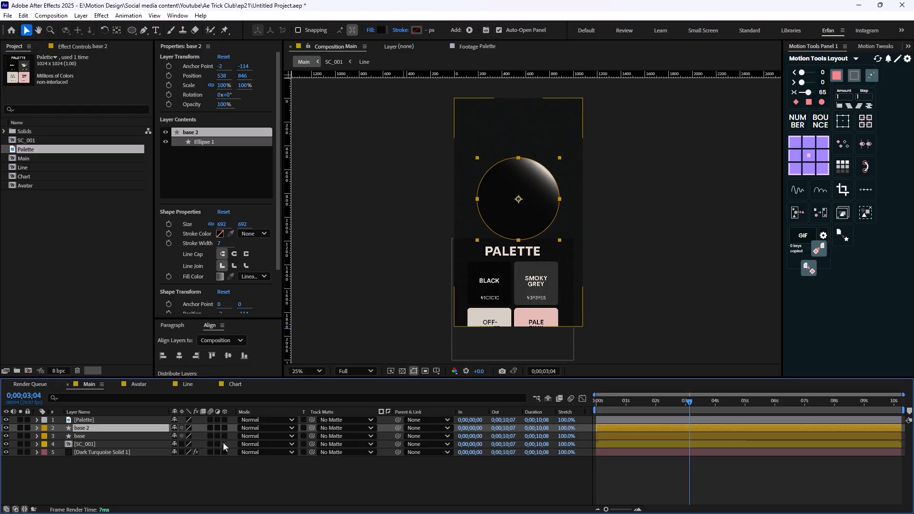
drag(223, 227, 193, 236)
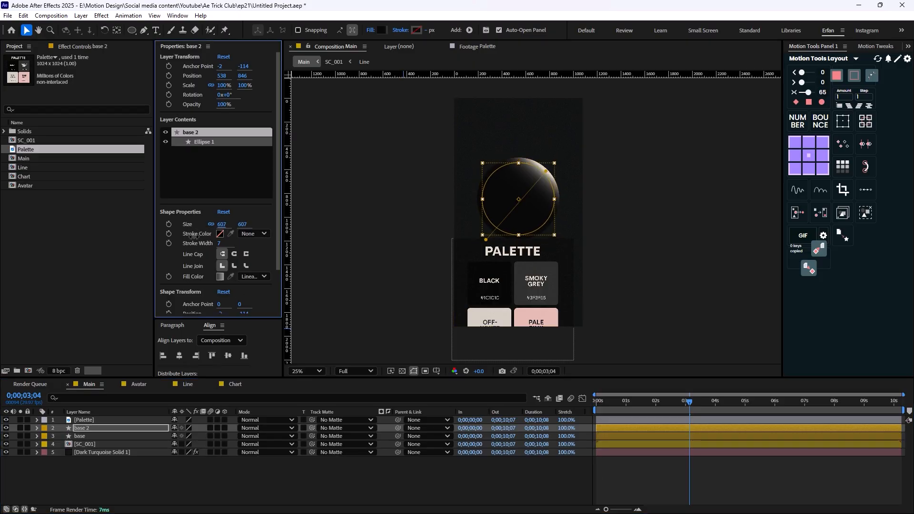
scroll(516, 228, up, 2)
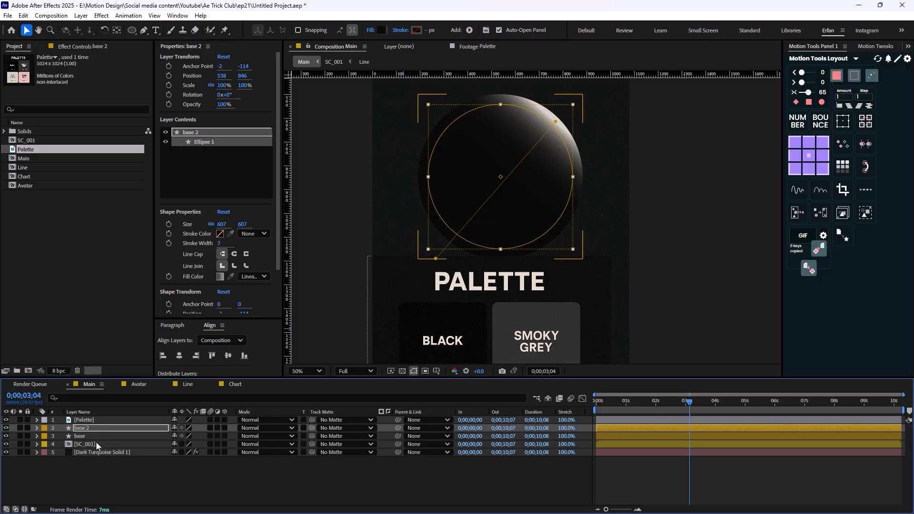
Set the start colour of the base 2 gradient to the near-white FFF5F5
click(86, 430)
click(381, 30)
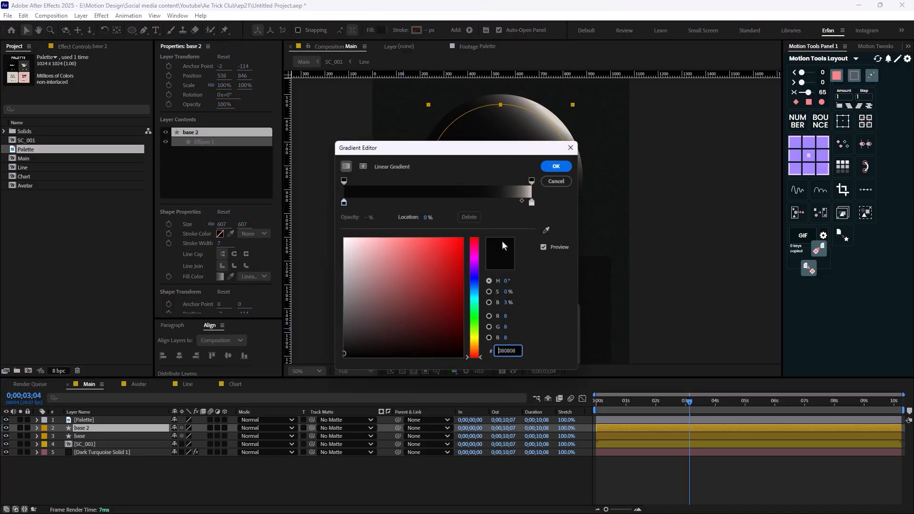
click(343, 202)
click(349, 245)
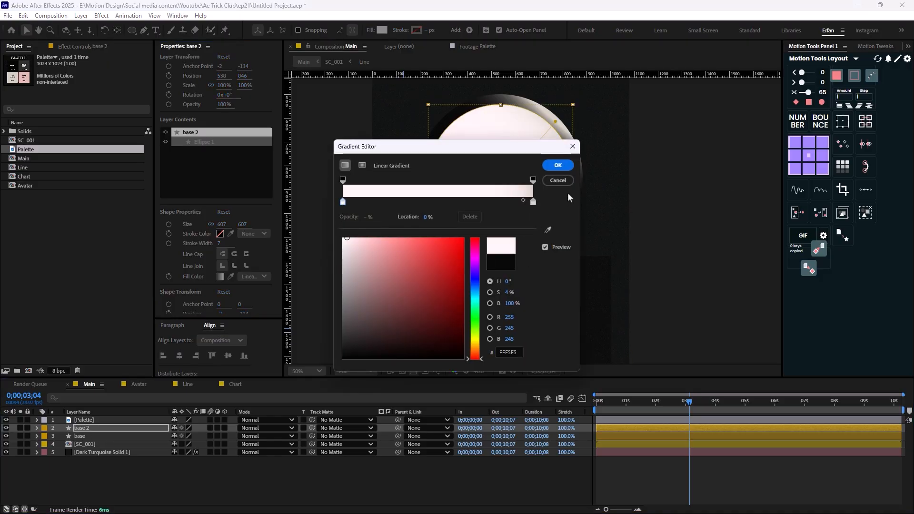
click(557, 165)
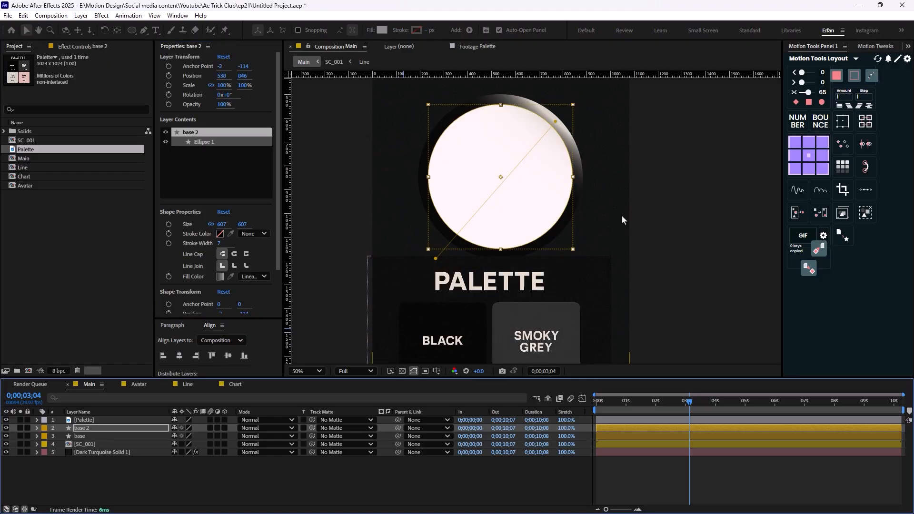
click(302, 475)
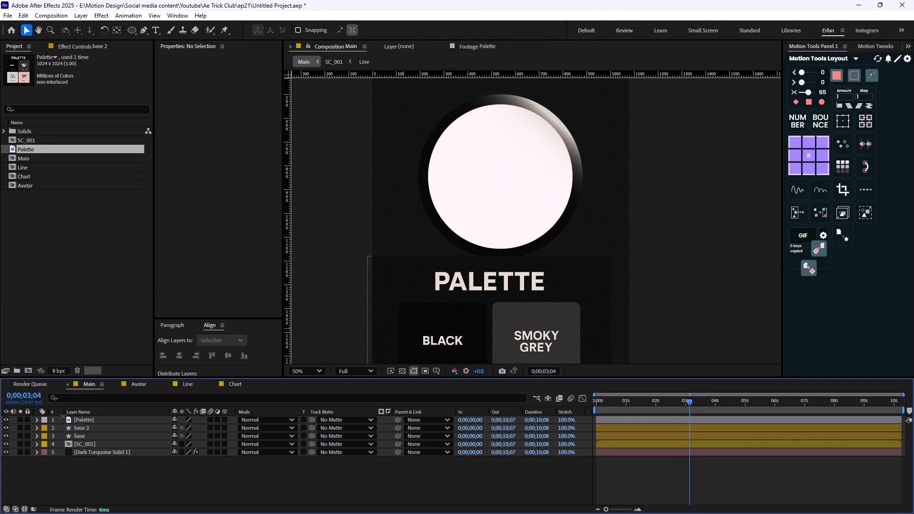
Give the base 2 gradient a sampled dark grey end colour and an 84.5% midpoint, and shorten its gradient line
click(79, 429)
click(372, 31)
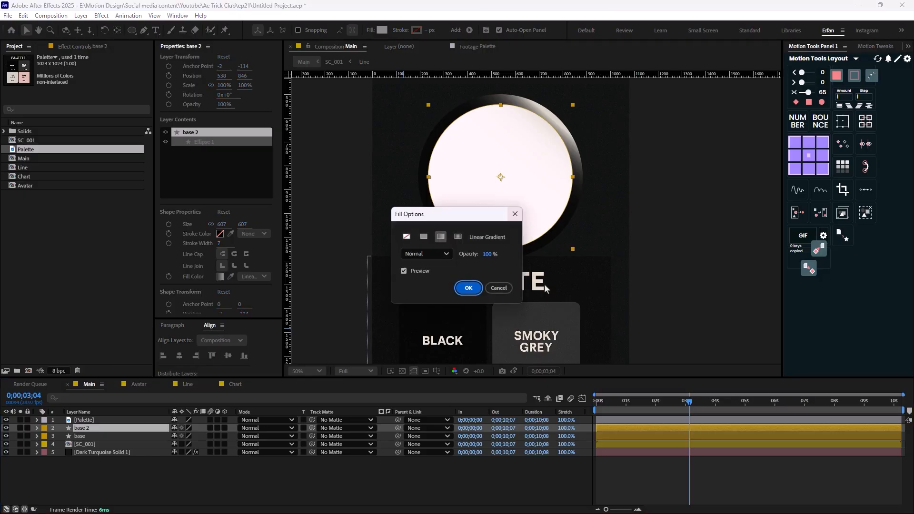
click(496, 288)
click(382, 30)
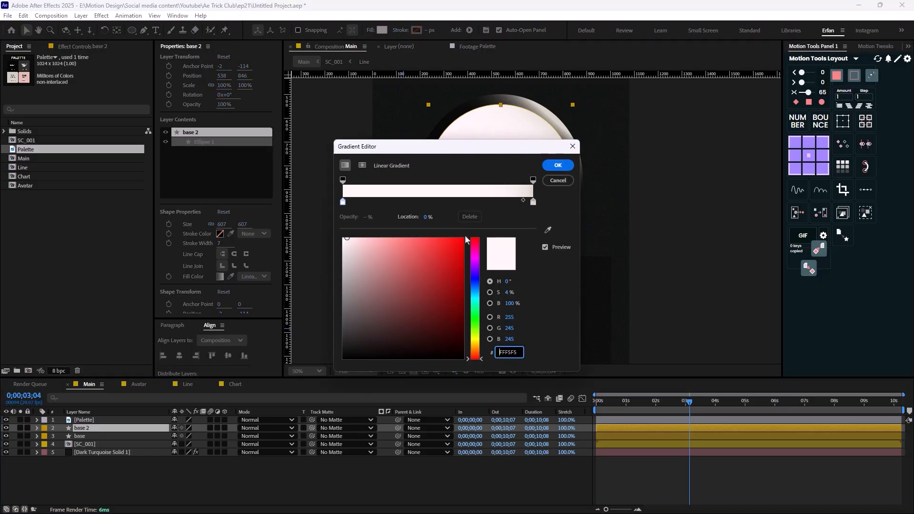
click(533, 202)
drag(510, 150, 721, 169)
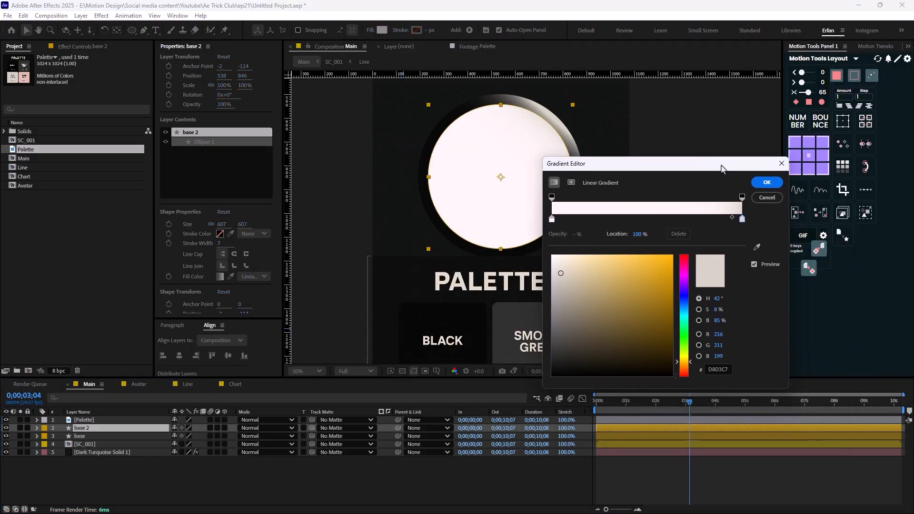
click(757, 247)
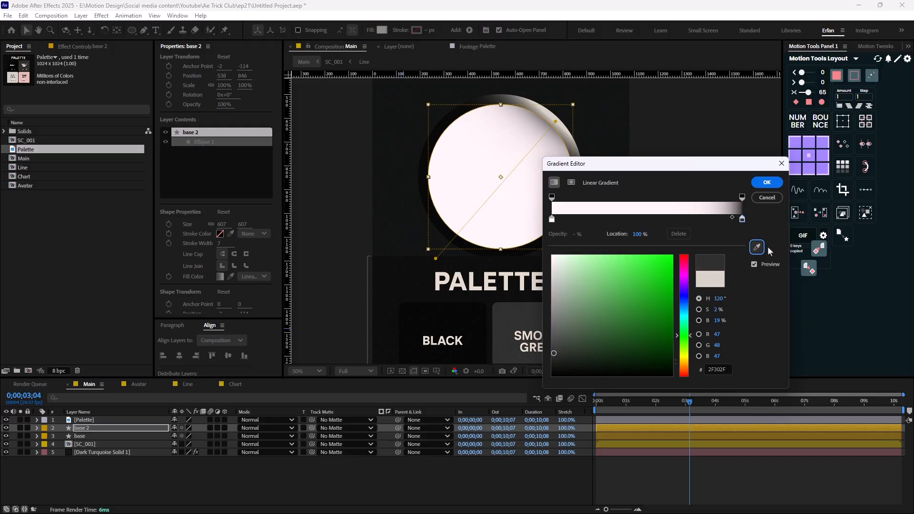
click(703, 218)
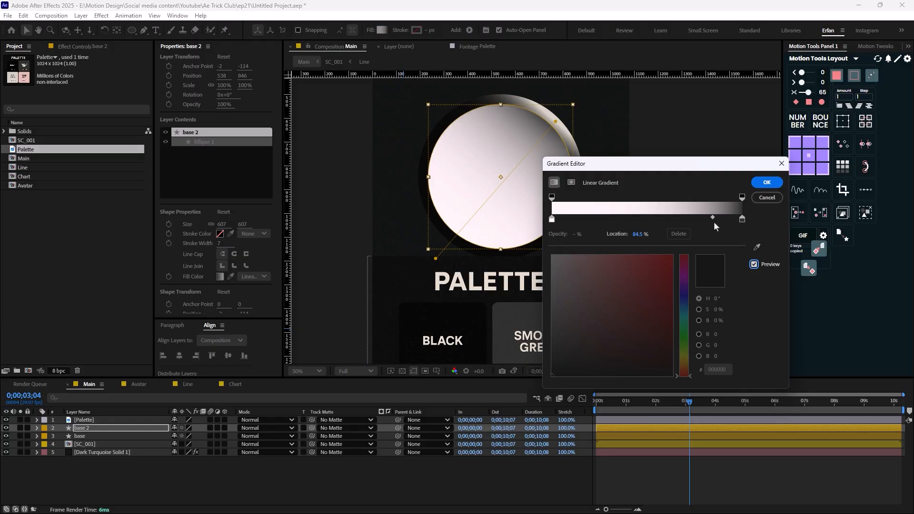
click(767, 182)
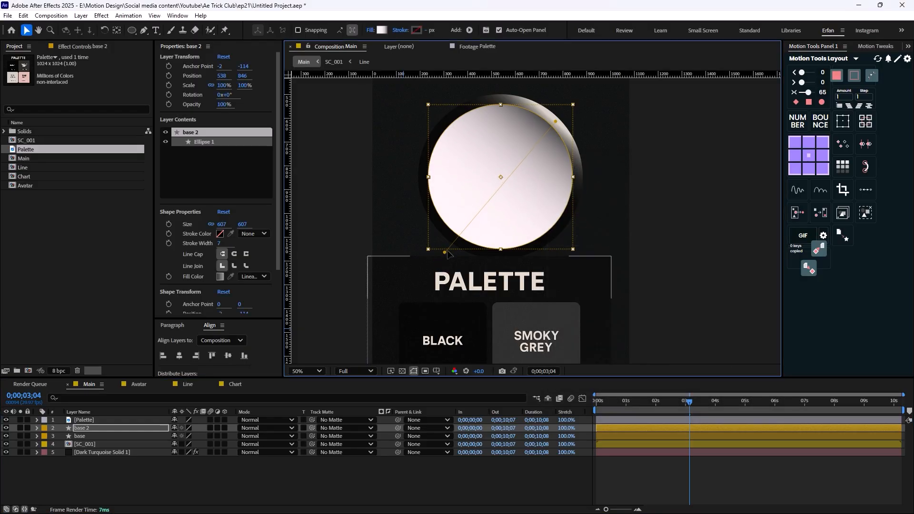
drag(436, 258, 454, 244)
mouse_move(554, 125)
mouse_down()
mouse_move(537, 142)
mouse_move(552, 130)
mouse_up()
Resample the base 2 gradient colours, using the palette's smoky grey at the start and a near-black at the end
click(384, 32)
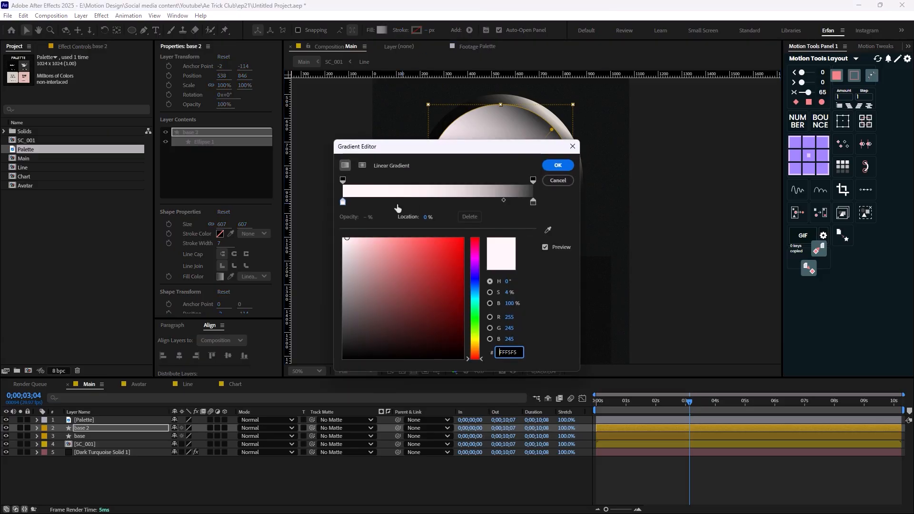
click(341, 203)
drag(491, 150, 786, 159)
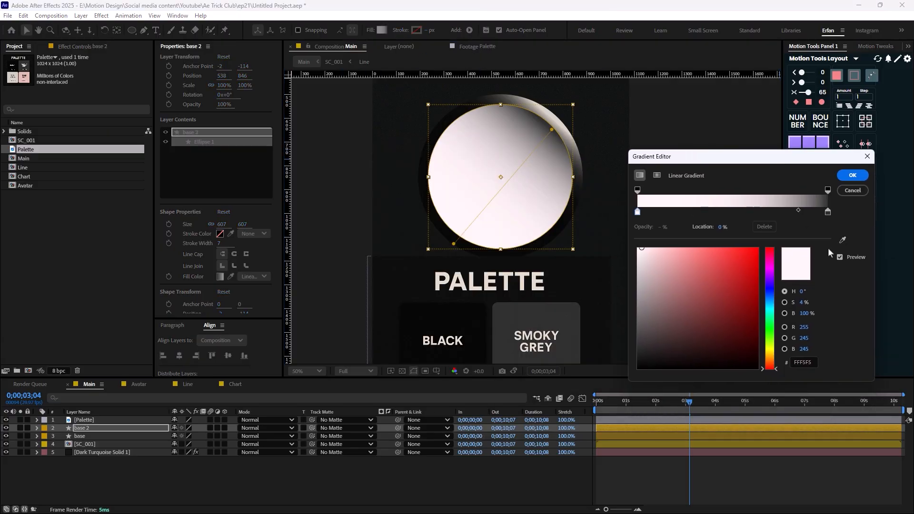
click(842, 239)
click(542, 315)
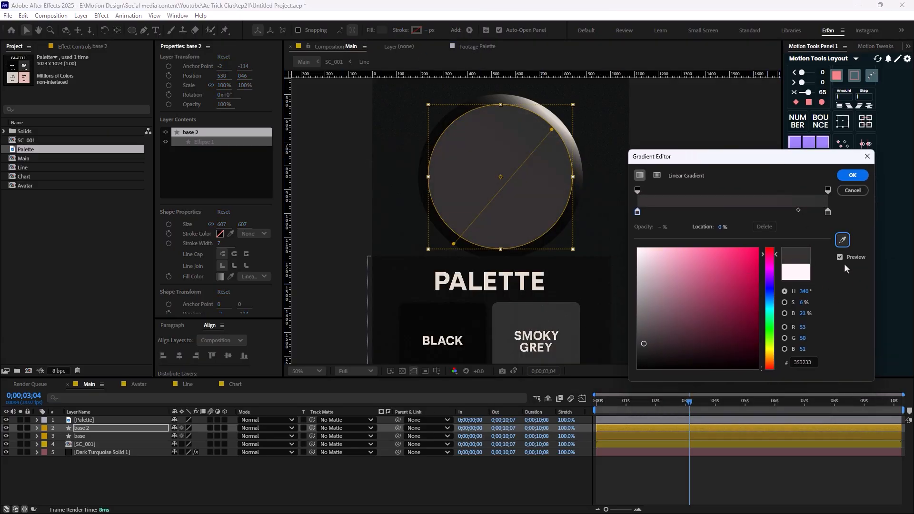
click(827, 212)
click(842, 240)
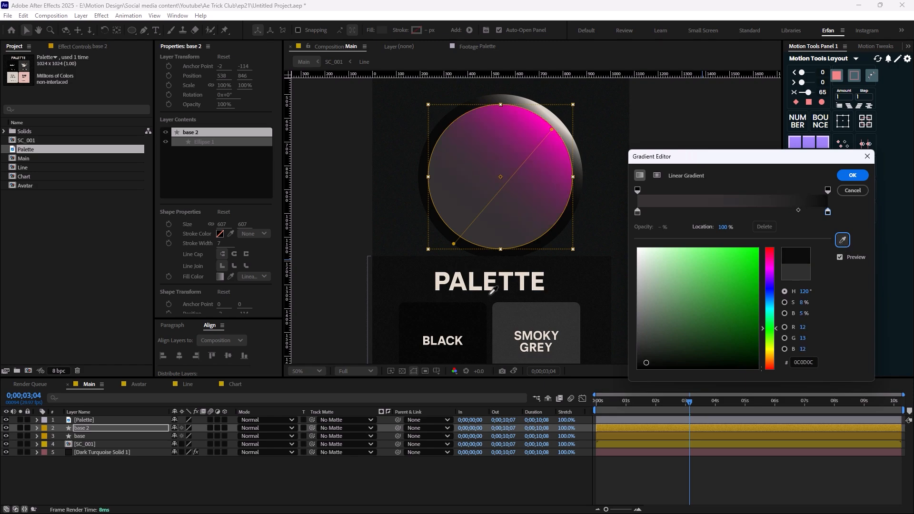
click(853, 175)
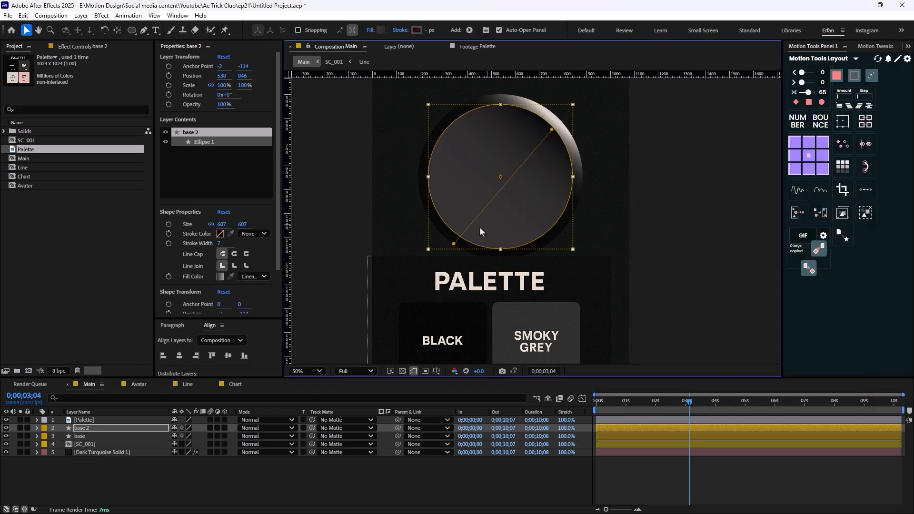
Extend the base 2 gradient line slightly at both ends, check the shading and reselect the inner circle
drag(453, 245, 433, 252)
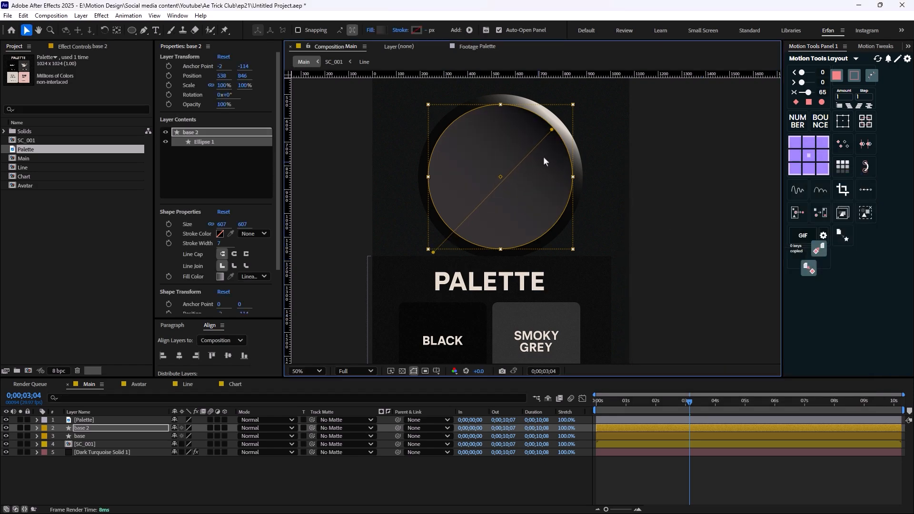
drag(553, 131, 556, 125)
click(489, 481)
scroll(538, 217, down, 2)
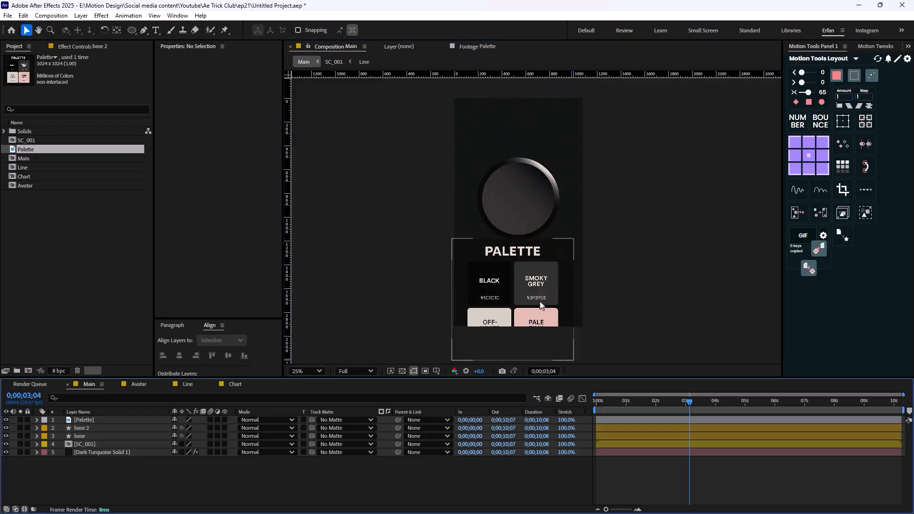
scroll(533, 222, up, 2)
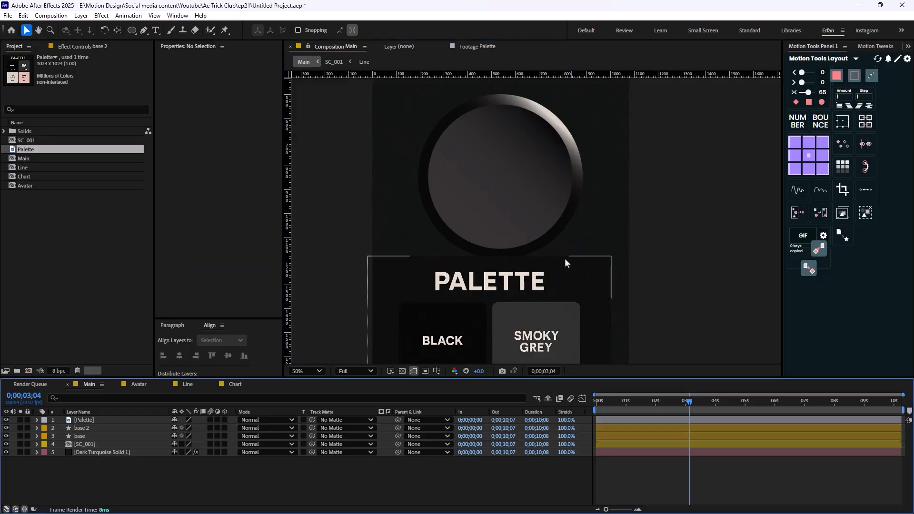
click(525, 203)
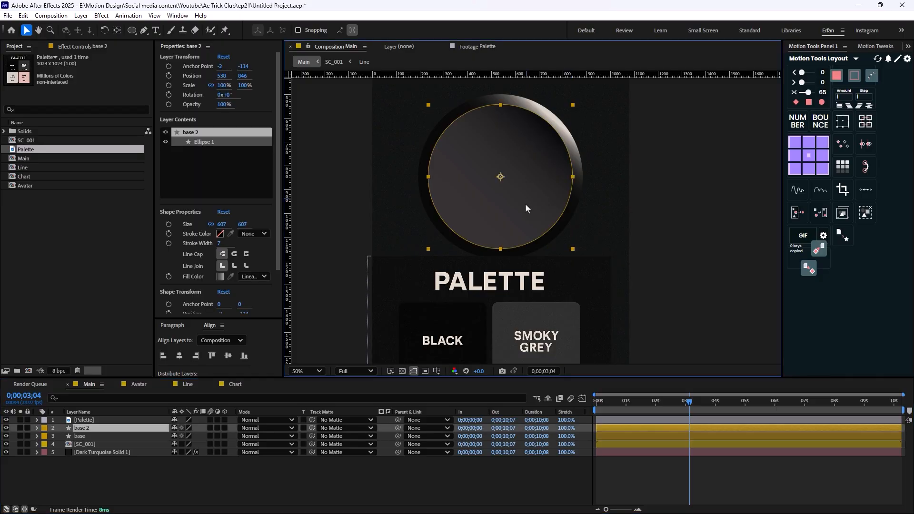
Duplicate base 2, shrink the copy's ellipse to 464 × 464 and shorten its gradient line to fit inside the circle
key(ctrl+d)
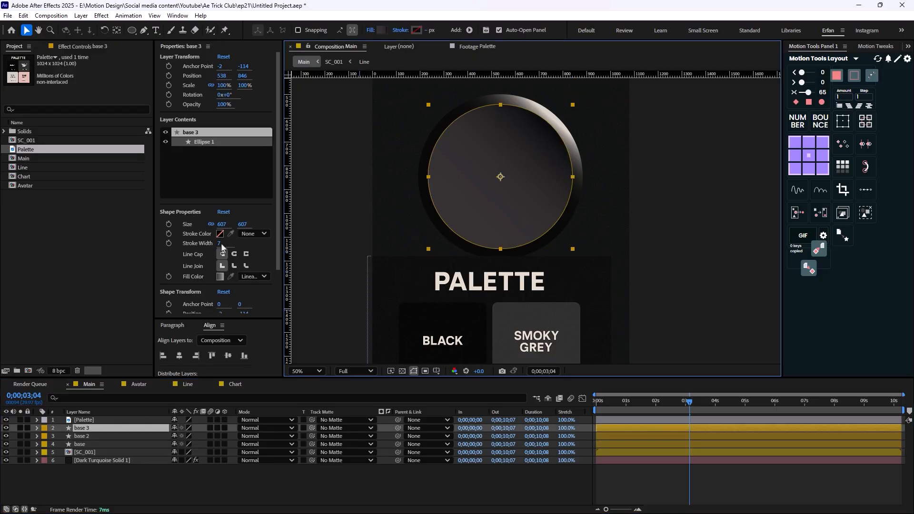
drag(222, 224, 176, 251)
drag(552, 129, 535, 140)
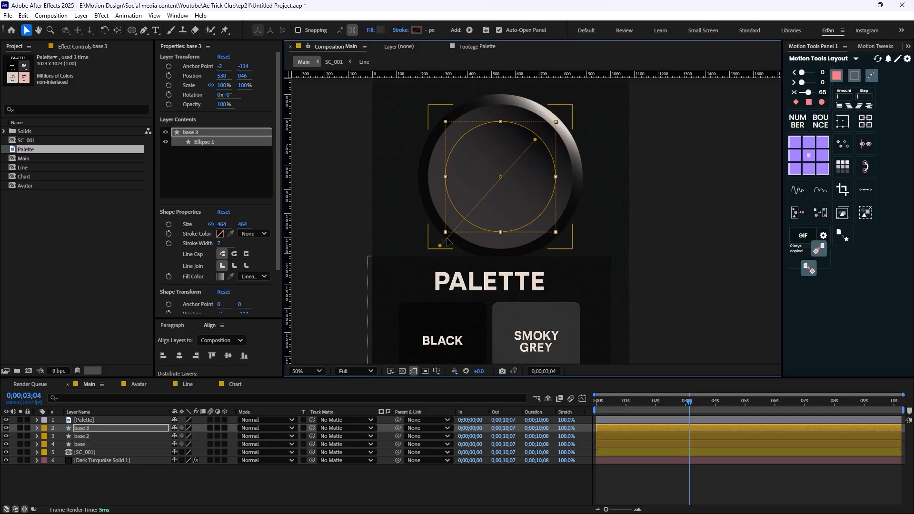
click(380, 30)
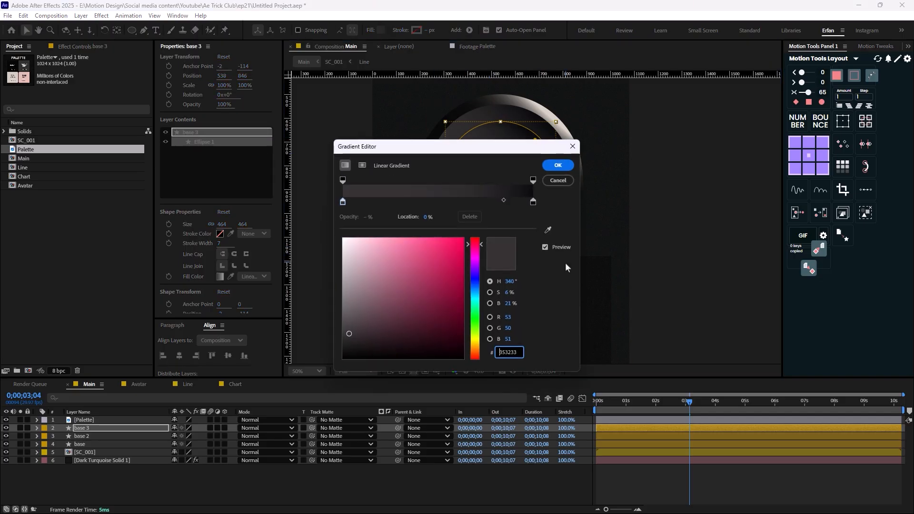
drag(493, 152, 828, 153)
click(879, 180)
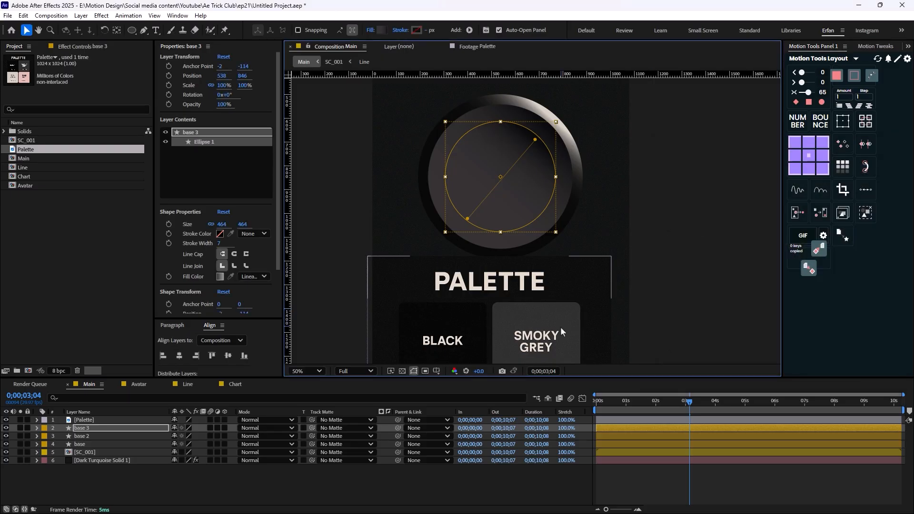
Scale the Palette layer down to 51% and move it to the composition's lower-left area, clear of the circle
drag(561, 327, 578, 223)
key(s)
drag(181, 429, 163, 429)
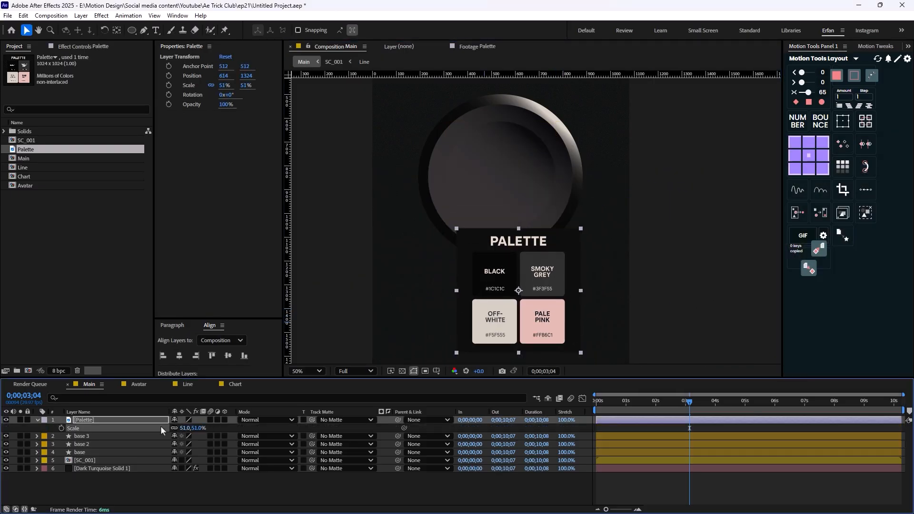
drag(545, 283, 430, 317)
Recolour the base 3 gradient with colours sampled from the palette, using black at the start and pale pink at the end
click(90, 436)
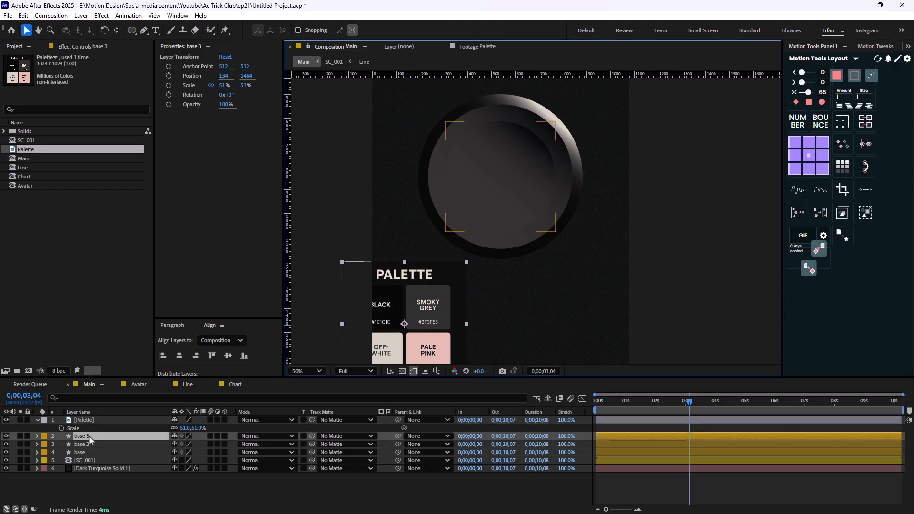
click(381, 30)
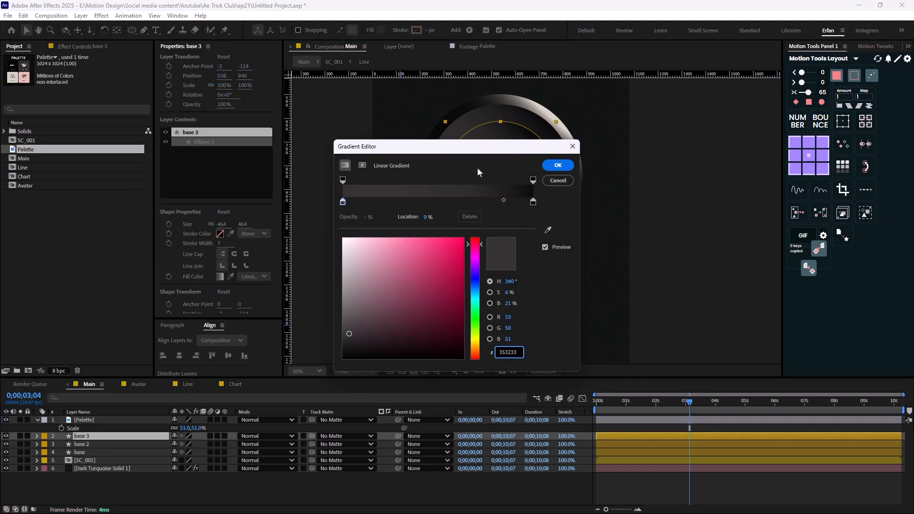
drag(477, 146, 741, 138)
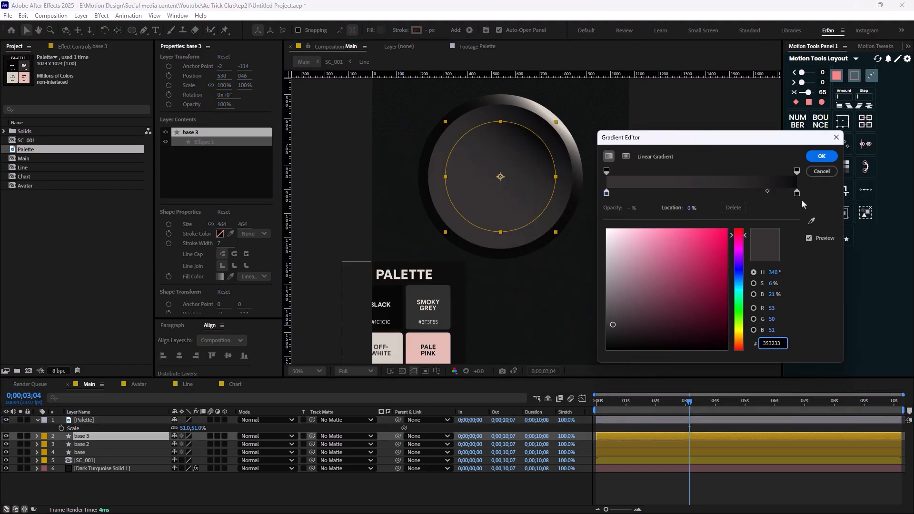
click(797, 192)
click(812, 221)
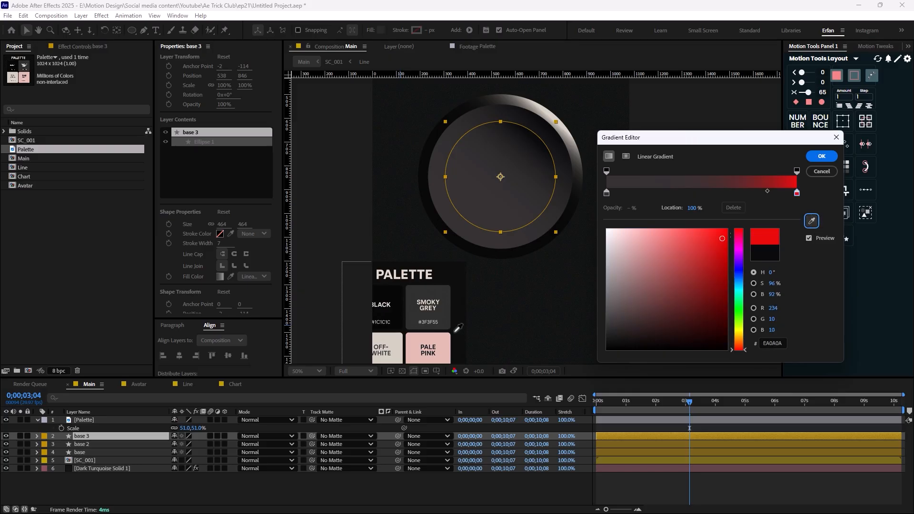
click(437, 343)
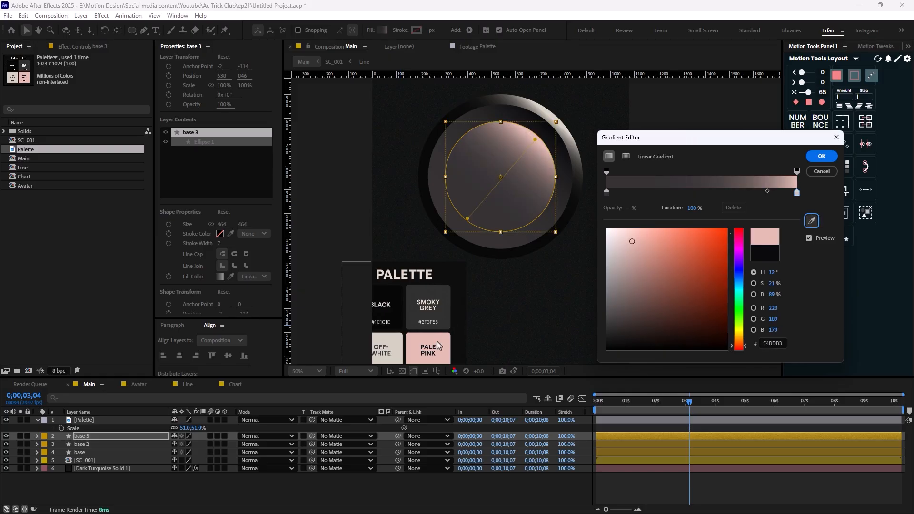
click(607, 193)
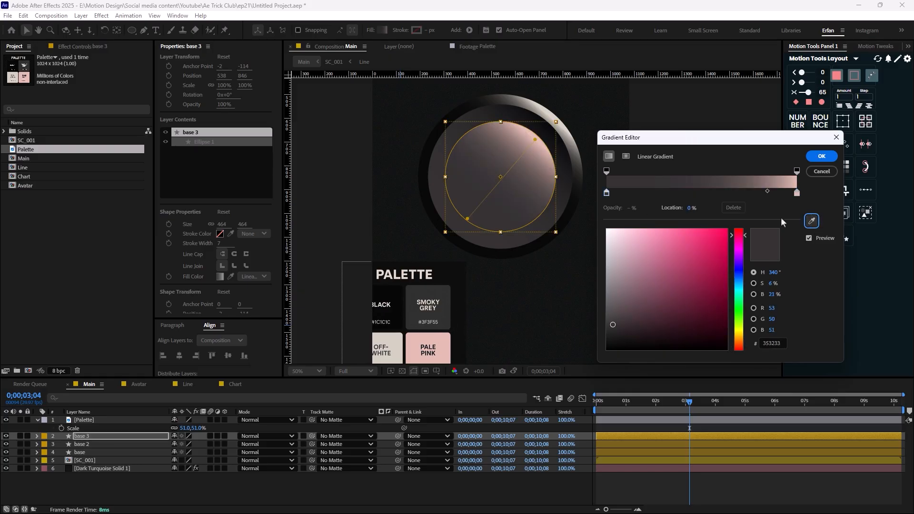
click(812, 225)
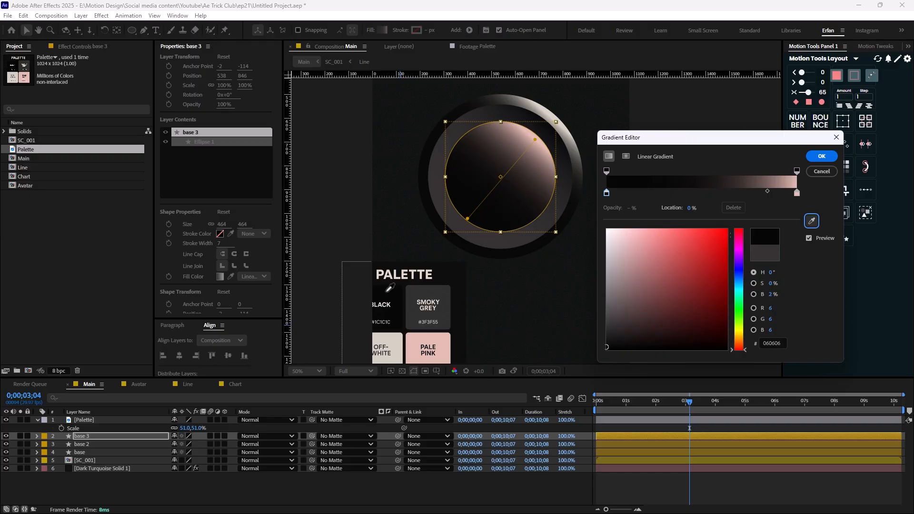
click(387, 290)
click(822, 157)
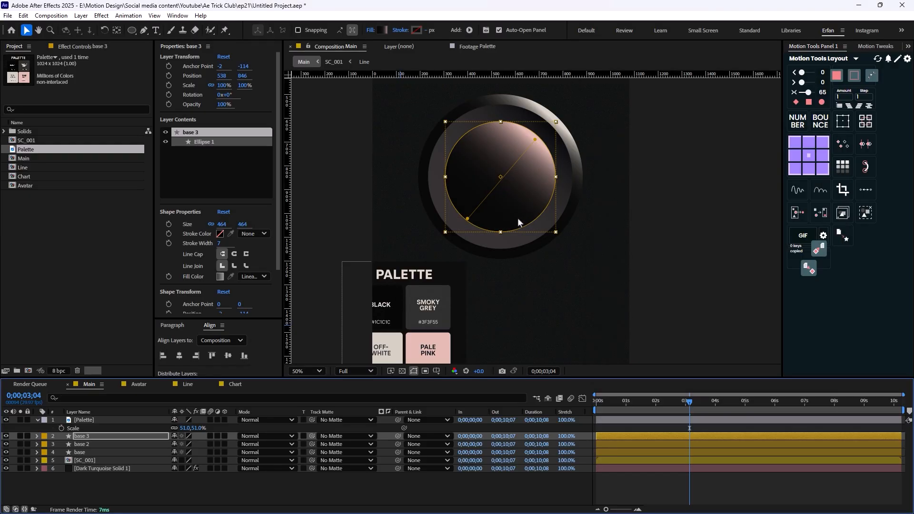
Extend the base 3 gradient line outward at both ends and deselect the layer
drag(468, 219, 454, 230)
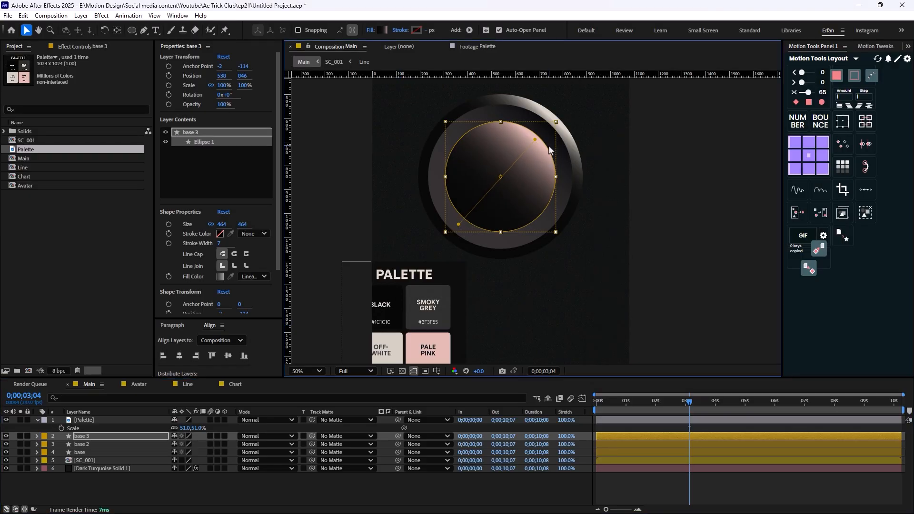
drag(536, 140, 545, 127)
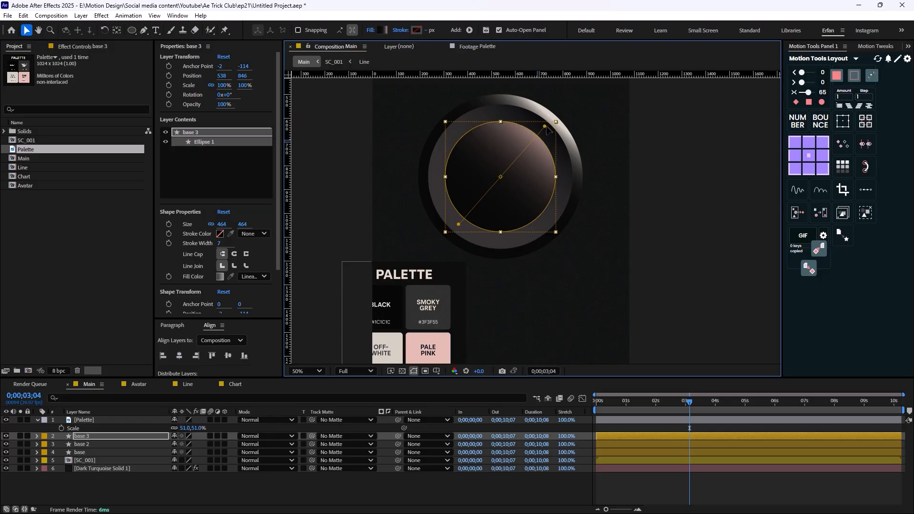
click(379, 476)
Add a "$" text layer, enlarge it to 245 px and centre it on the inner circle
key(comma)
key(comma)
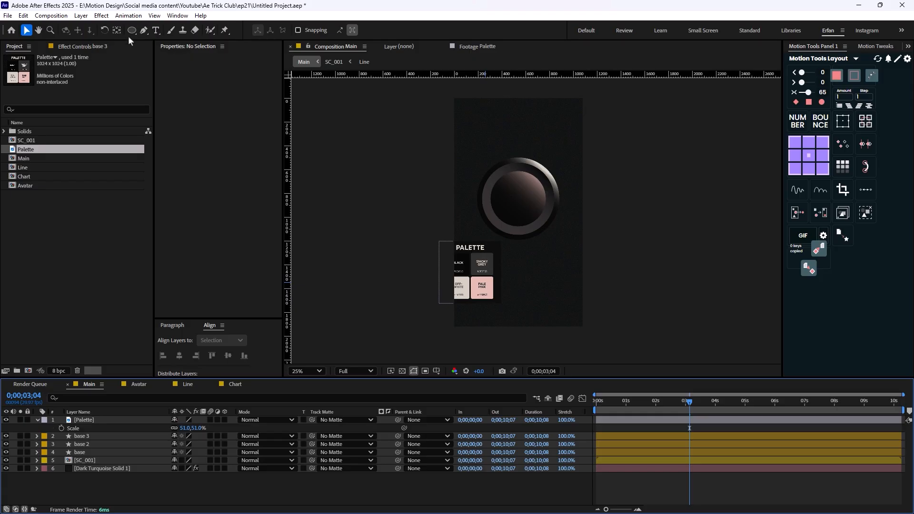
click(155, 30)
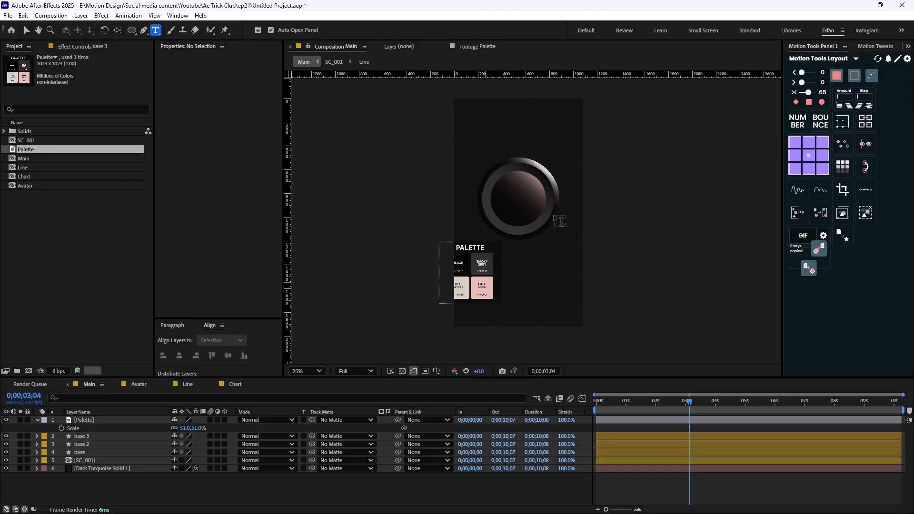
click(522, 195)
text($)
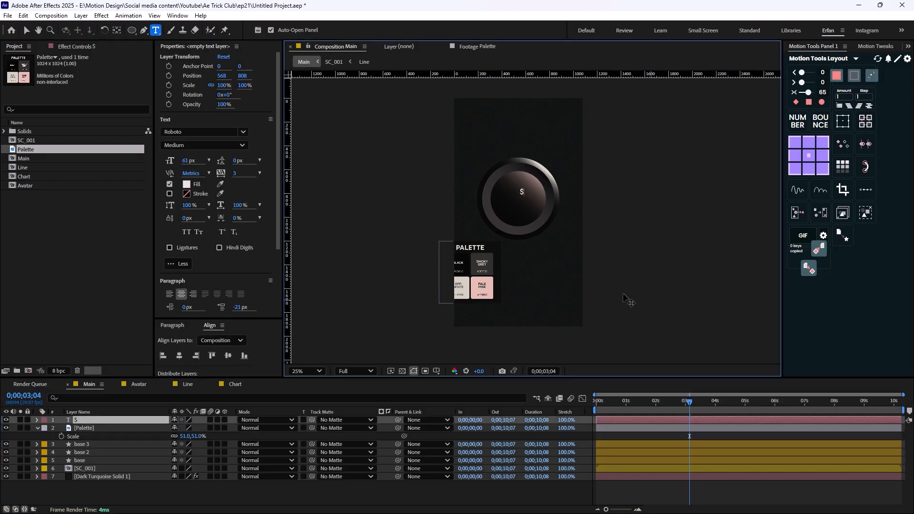
click(27, 31)
drag(186, 161, 288, 172)
scroll(605, 254, up, 2)
drag(506, 168, 500, 195)
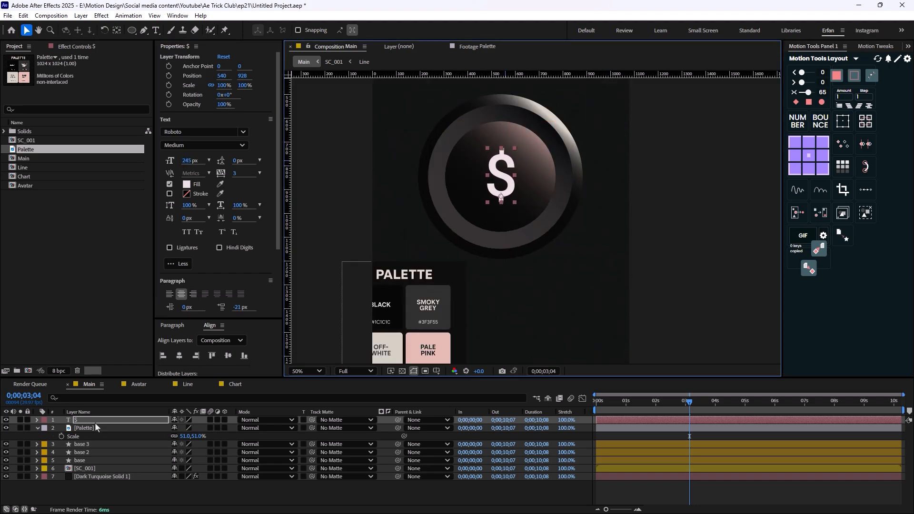
Apply Deep Glow 2 to the base 3 layer with a radius of 150 and an exposure of 0.34
click(84, 451)
click(140, 445)
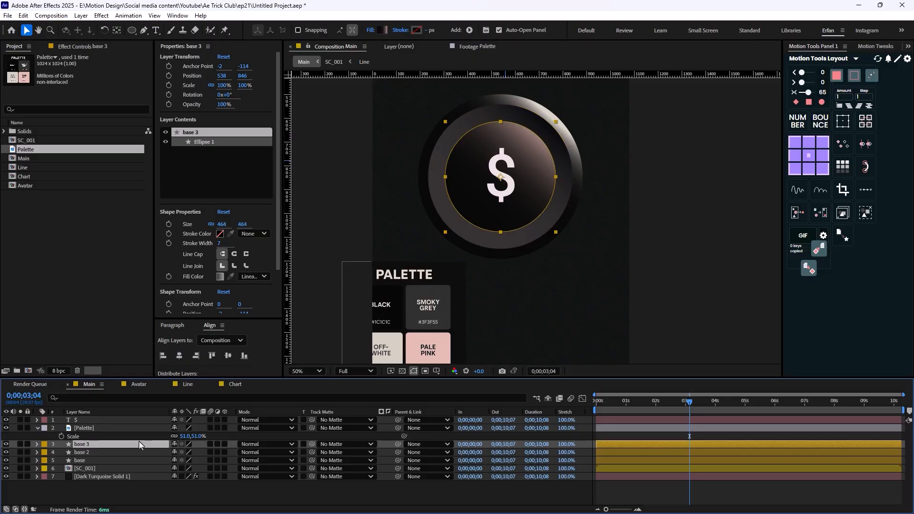
key(ctrl+space)
text(dee)
key(Return)
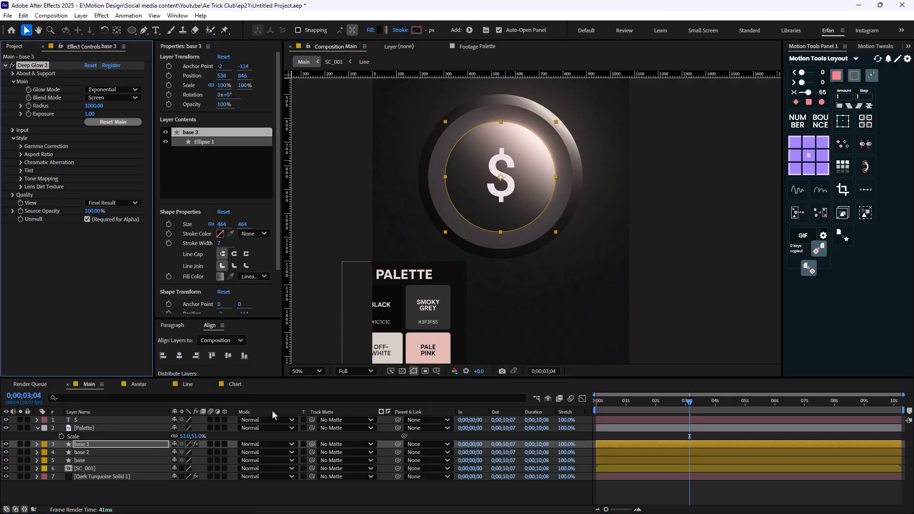
click(92, 106)
text(150)
key(Return)
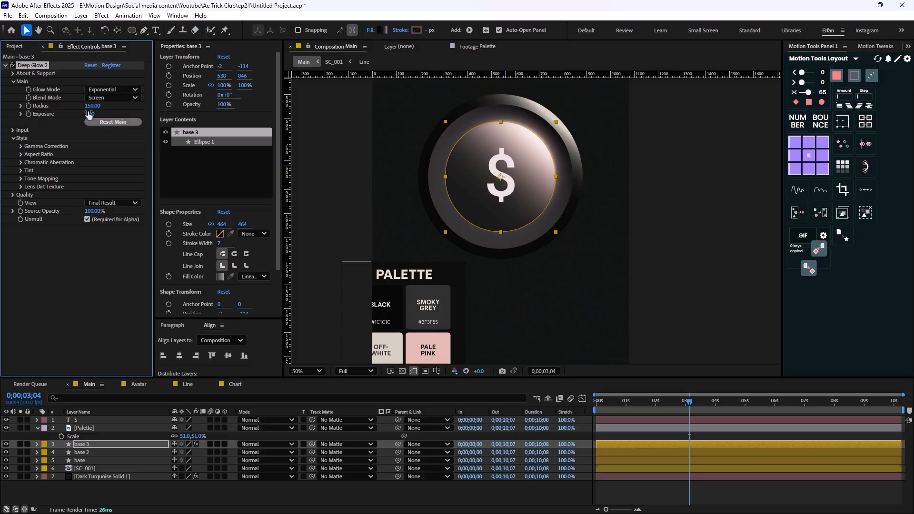
drag(87, 115, 8, 123)
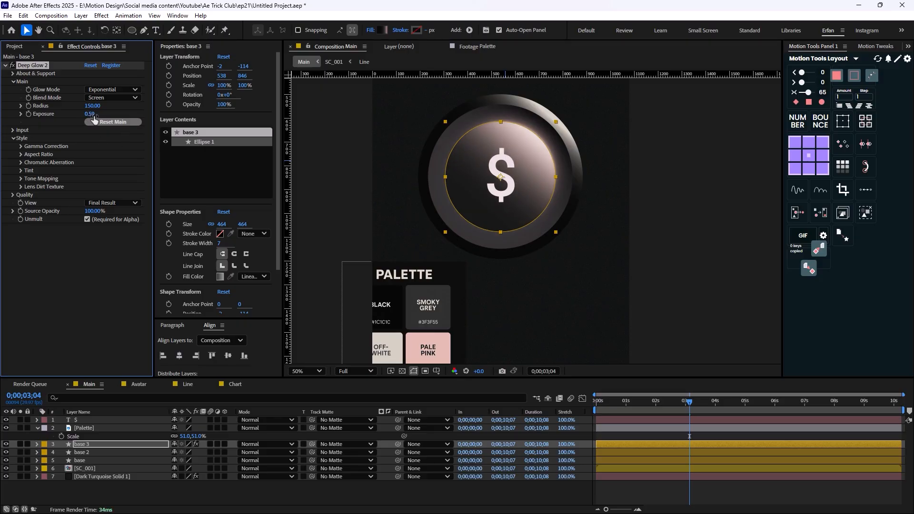
click(325, 482)
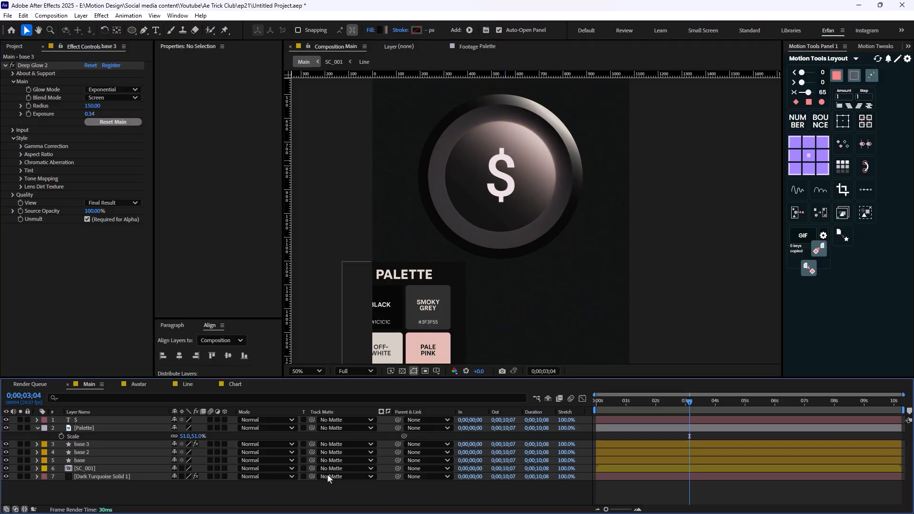
Delete the Palette reference layer from the Main composition
scroll(487, 256, down, 4)
scroll(563, 291, up, 2)
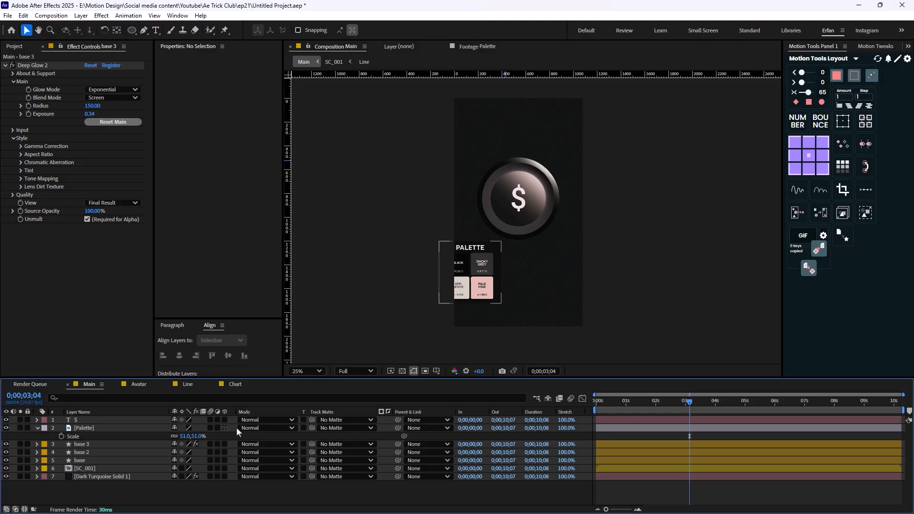
click(495, 302)
key(Delete)
scroll(480, 299, up, 2)
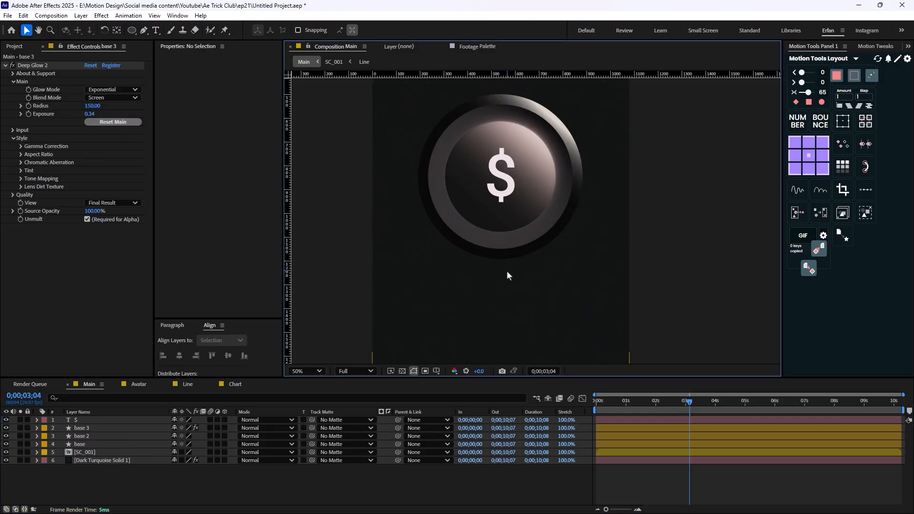
scroll(506, 273, down, 2)
Pre-compose the dollar sign and the three base layers into a new composition named Coin
click(87, 447)
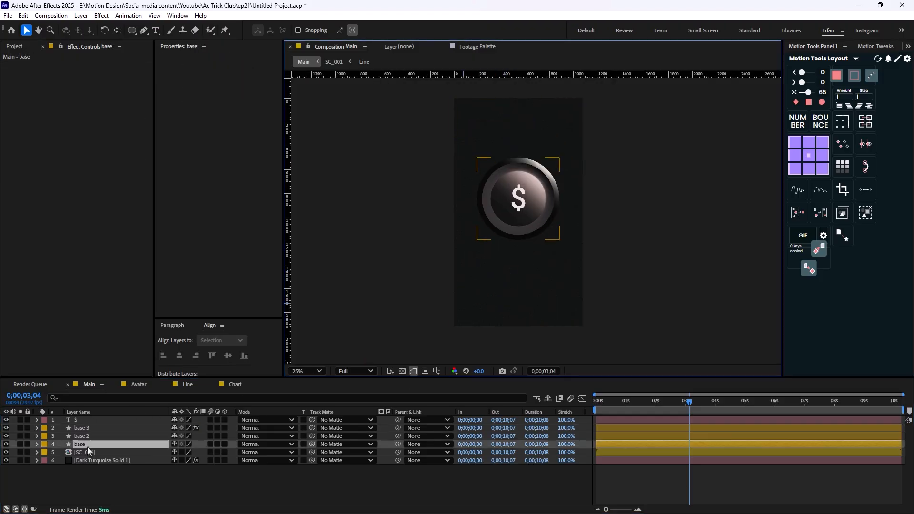
shift+click(86, 420)
key(ctrl+shift+c)
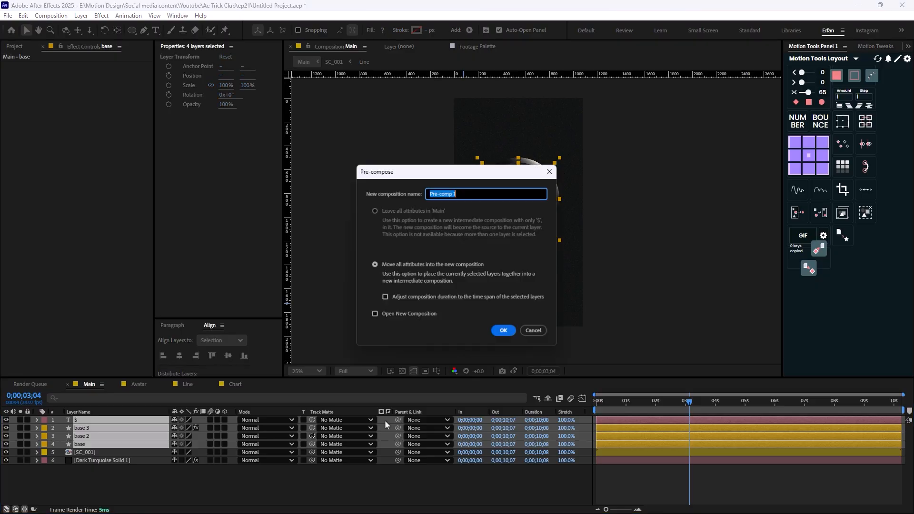
text(Coin)
key(Return)
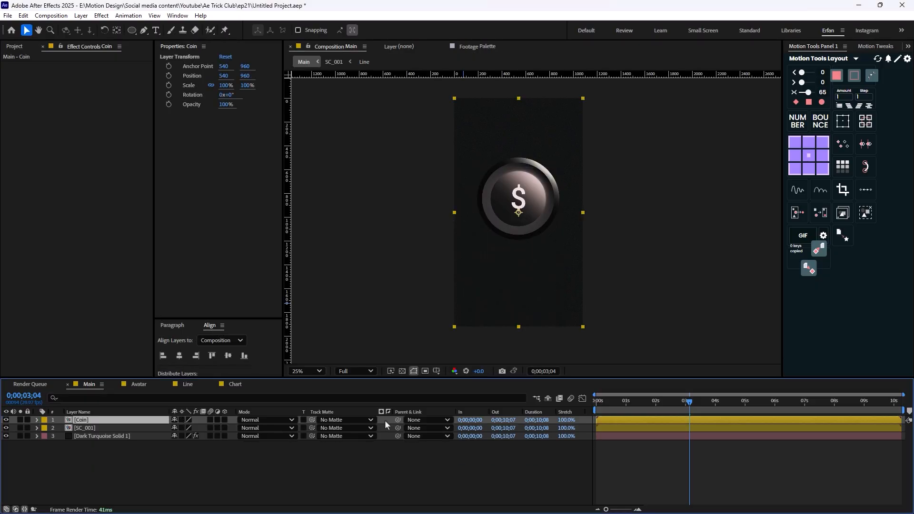
scroll(463, 261, up, 2)
scroll(464, 261, down, 2)
click(125, 459)
Extrude the Coin layer with 3D Extruder Free at a depth of 15 and select the resulting 3D depth layer
click(93, 420)
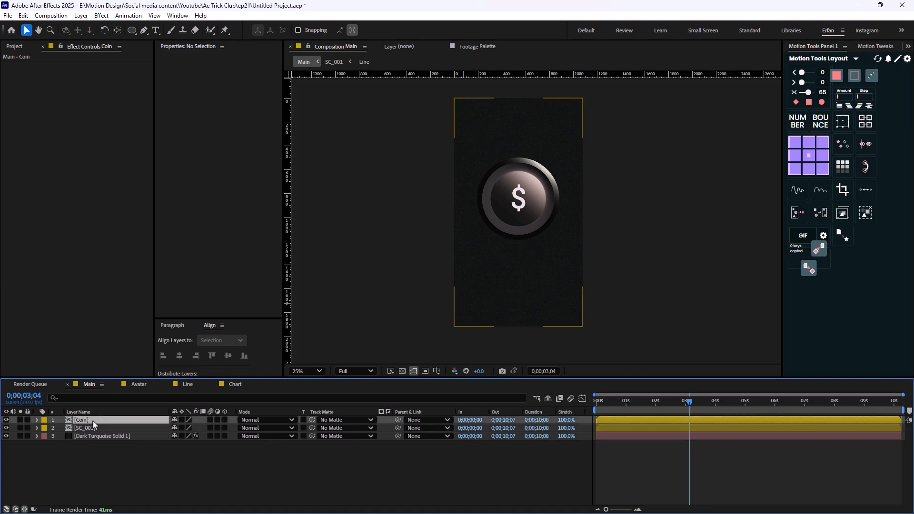
click(907, 47)
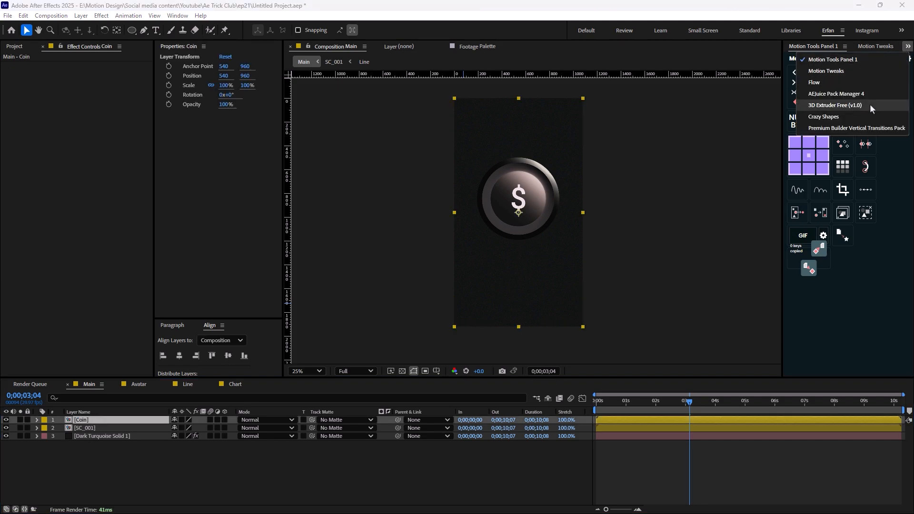
click(845, 104)
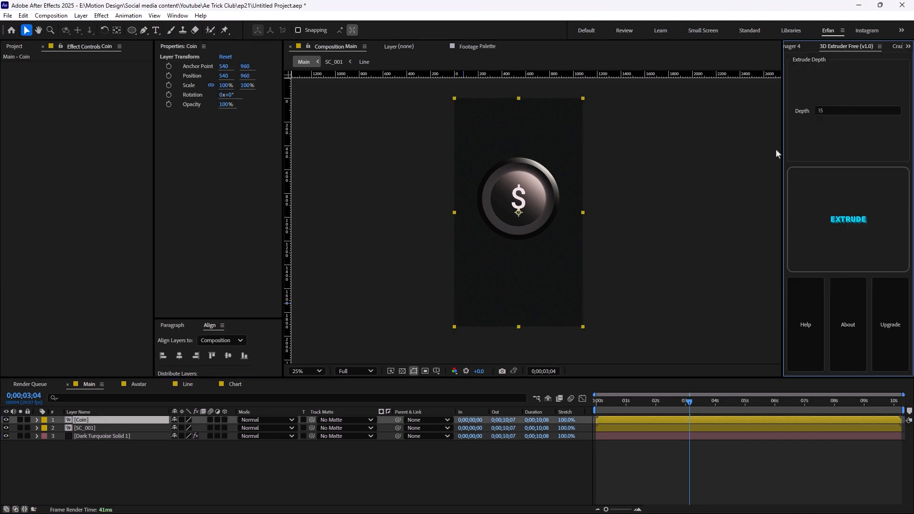
click(859, 211)
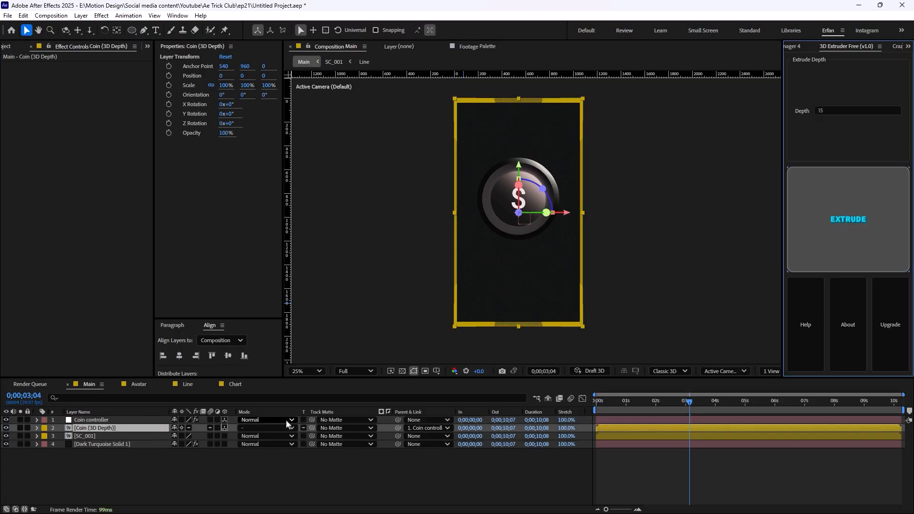
click(214, 457)
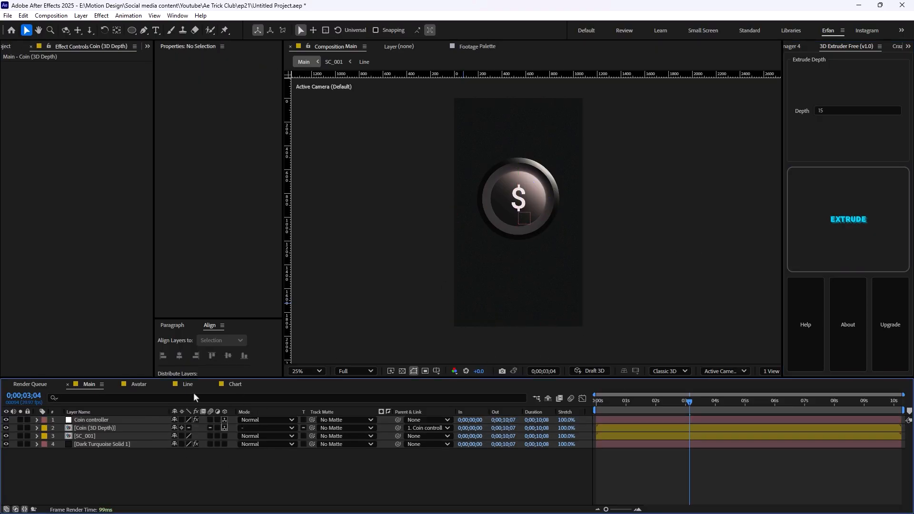
click(88, 428)
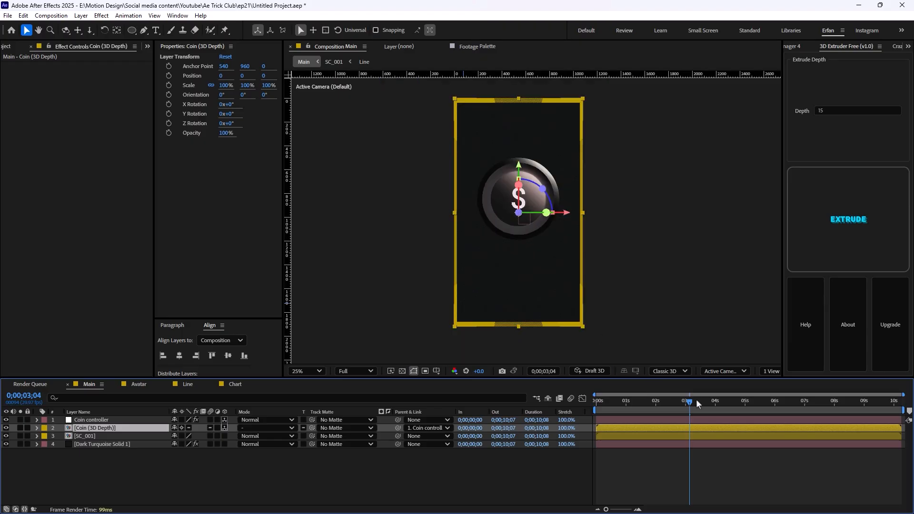
Keyframe the Coin (3D Depth) layer's Y Rotation from 0° at 0;00;02;28 to one full turn at 0;00;04;08
drag(697, 401, 684, 446)
key(r)
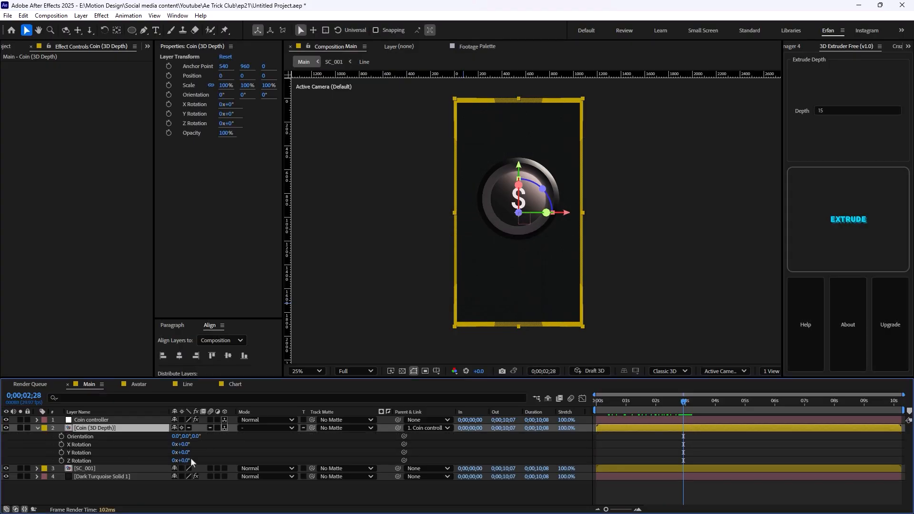
drag(186, 461, 214, 451)
key(ctrl+z)
click(61, 452)
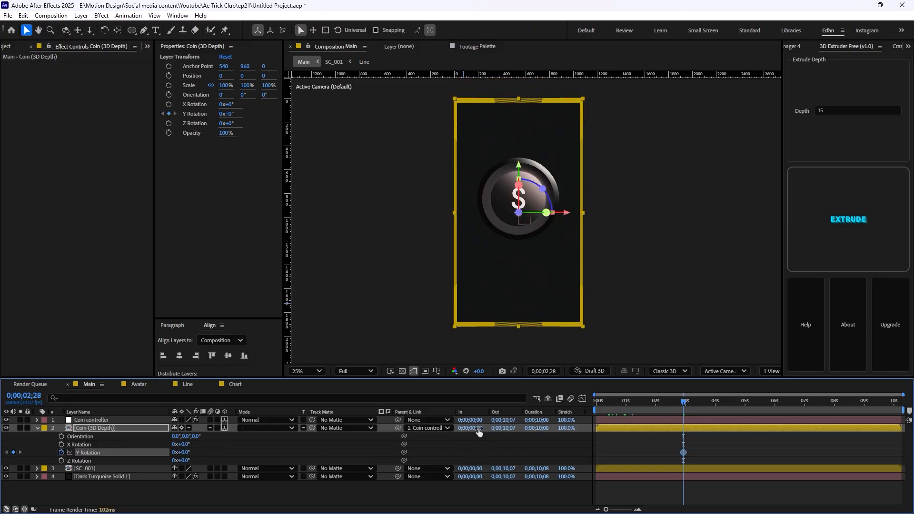
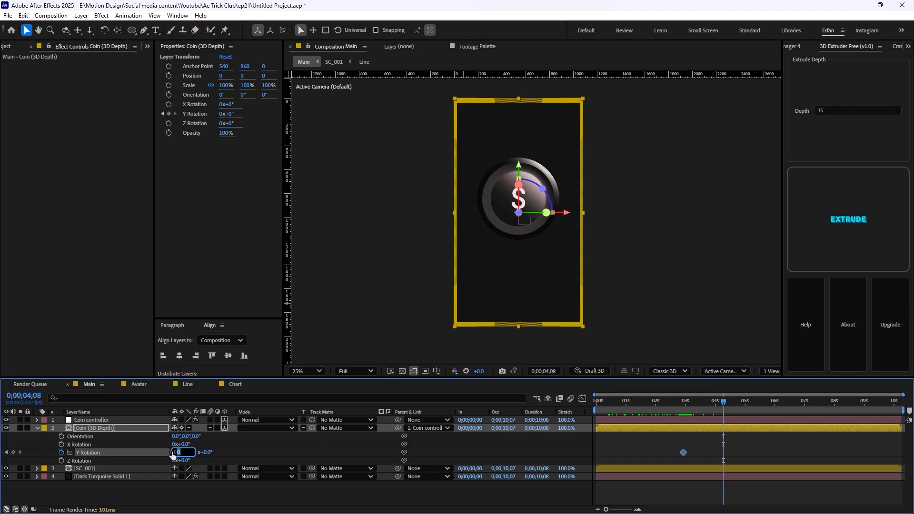
text(1)
key(Return)
Apply easy ease to both Y Rotation keyframes and preview the coin's spin
mouse_move(739, 448)
mouse_down()
mouse_move(647, 461)
mouse_move(665, 452)
mouse_up()
drag(702, 406, 669, 418)
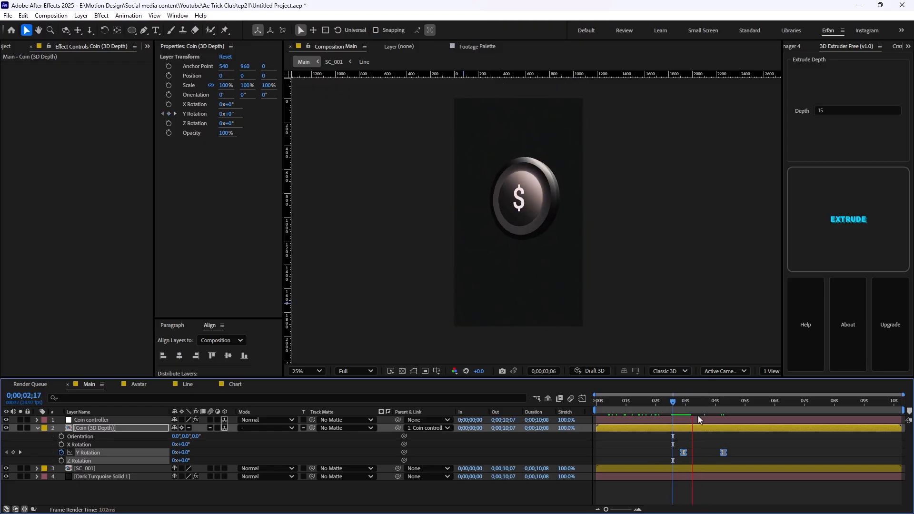
key(space)
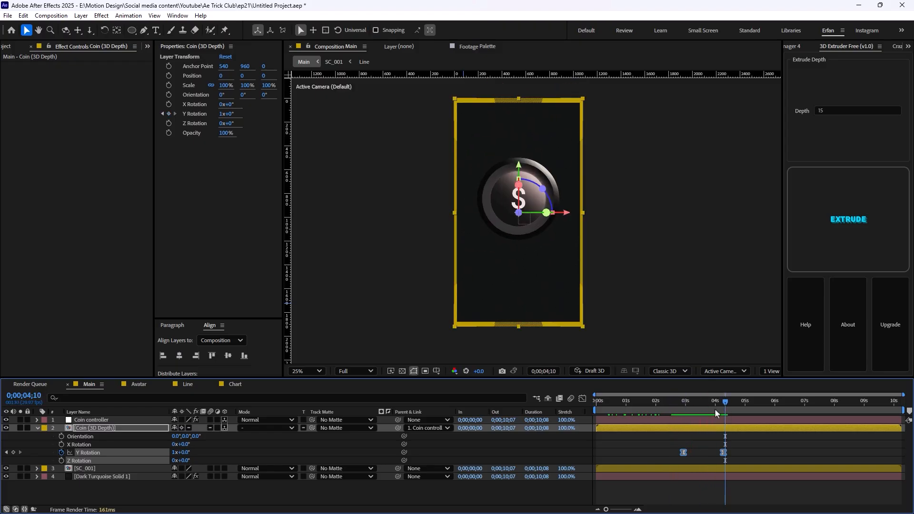
drag(714, 406, 678, 419)
key(space)
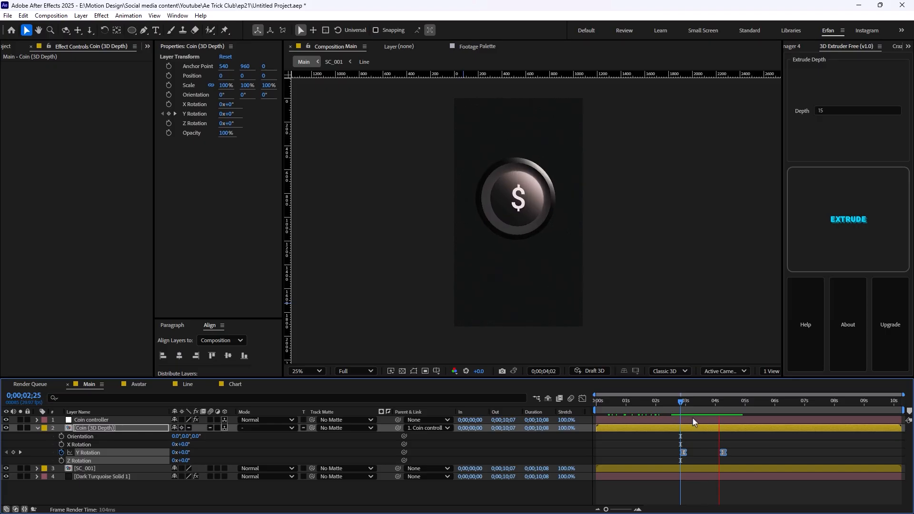
key(space)
Keyframe the coin's Position from 0, 0, 0 at 0;00;02;28 to a Y value of 1202 at 0;00;03;18
mouse_move(678, 441)
mouse_down()
mouse_move(659, 444)
mouse_move(682, 445)
mouse_up()
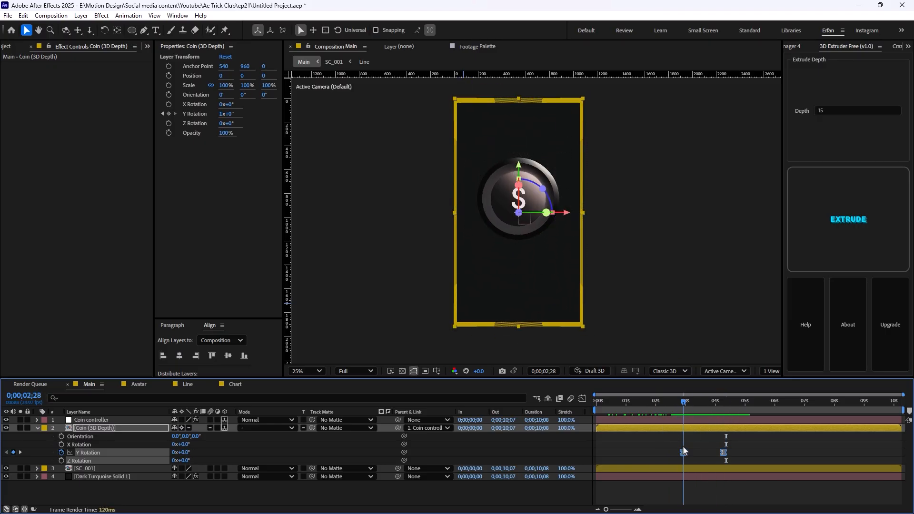
key(p)
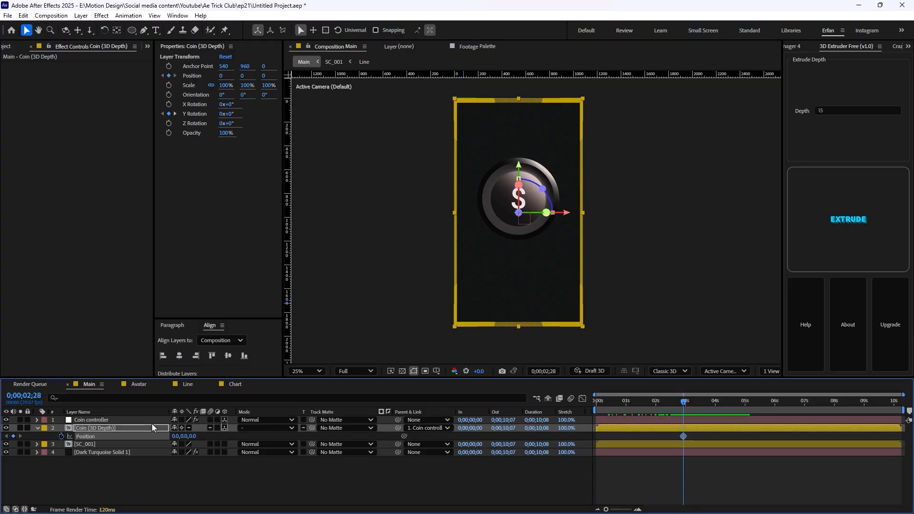
key(space)
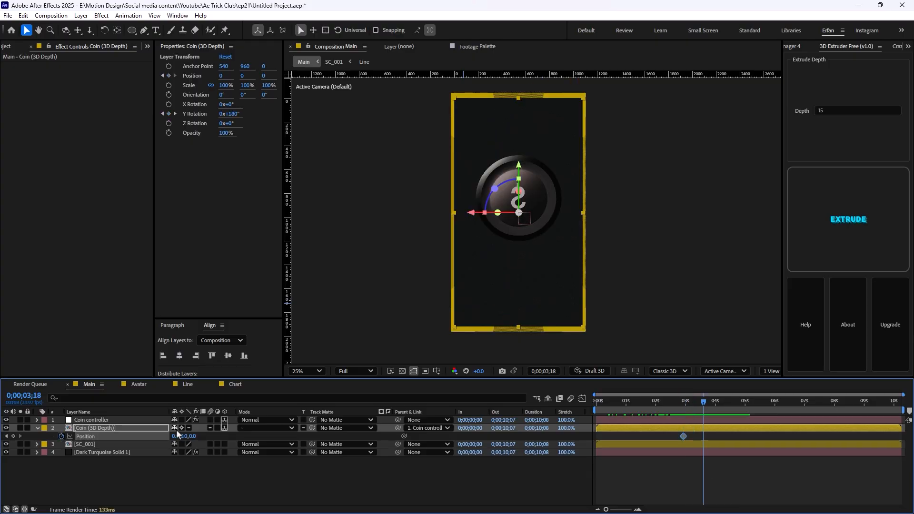
drag(185, 438, 721, 477)
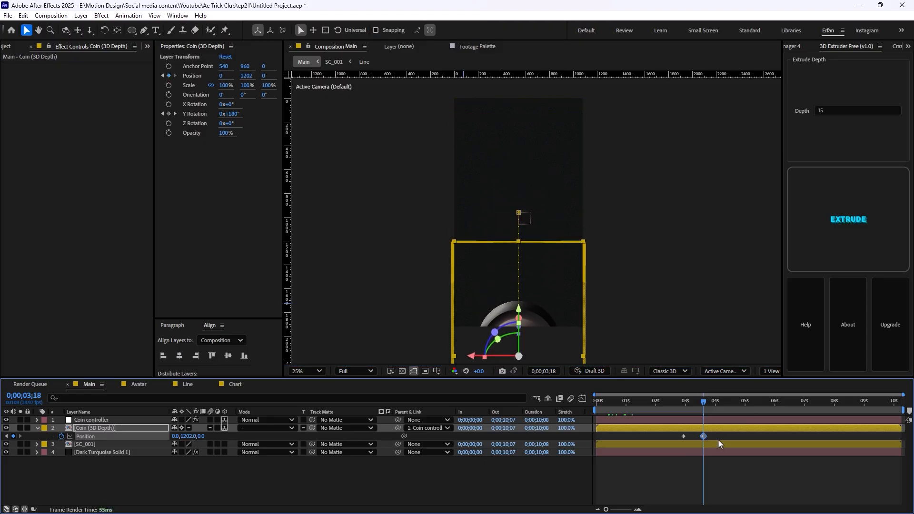
Apply easy ease to both Position keyframes, show Motion Tools Panel 1 and preview the coin's movement
drag(718, 441, 658, 435)
click(907, 46)
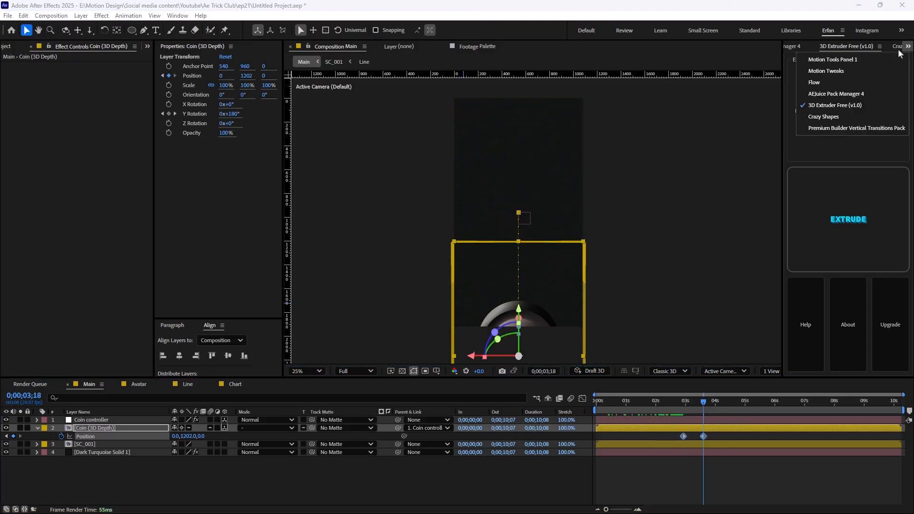
click(871, 60)
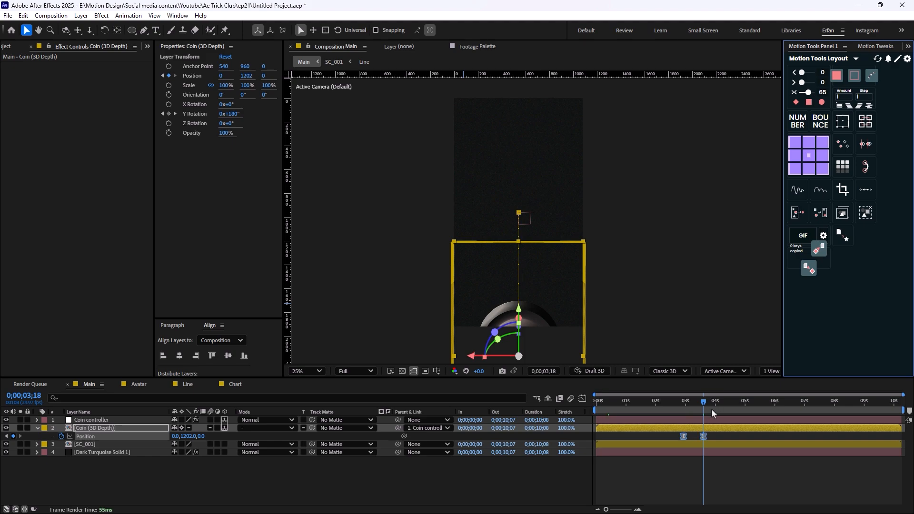
drag(712, 408, 661, 413)
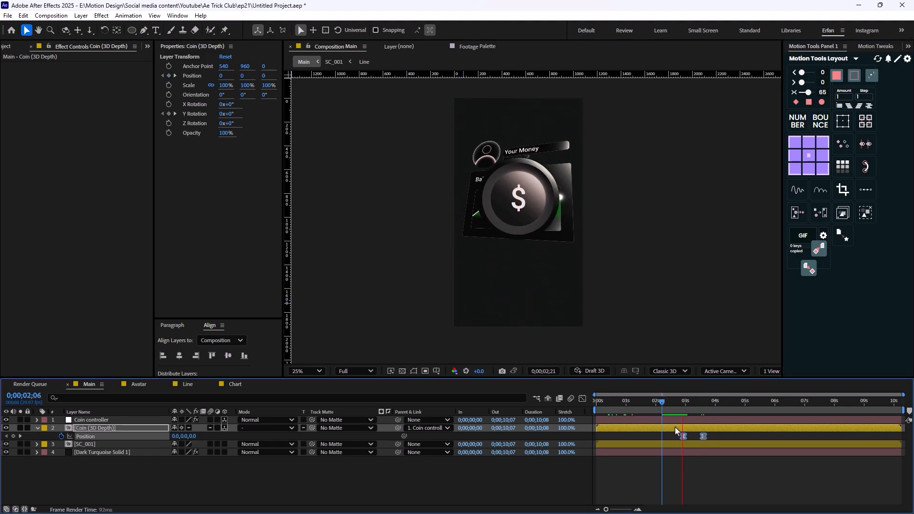
key(space)
Time-reverse the Position keyframes so the coin rises from below the frame, and preview the motion
right_click(685, 434)
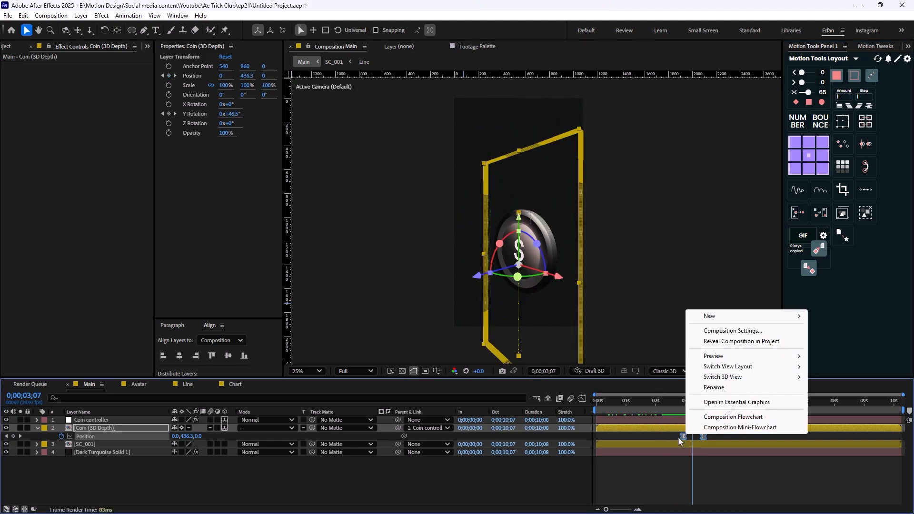
right_click(683, 436)
mouse_move(715, 427)
click(628, 428)
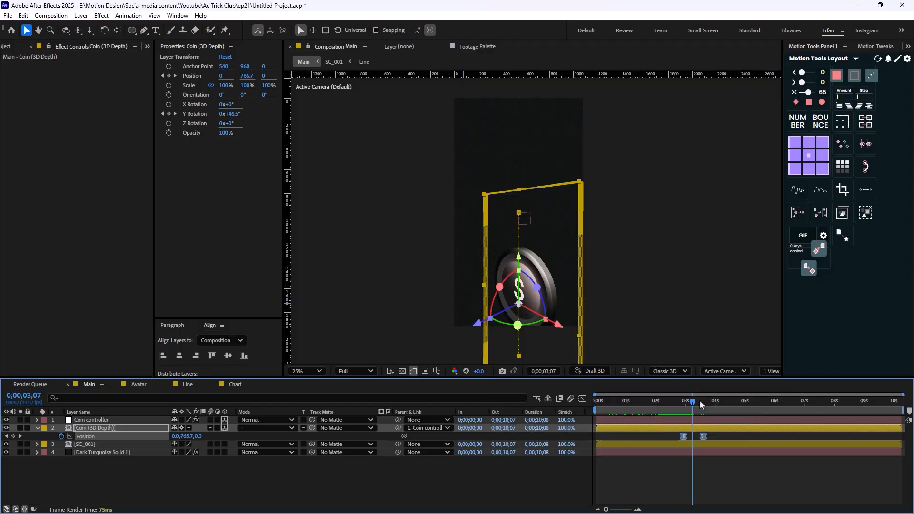
click(670, 408)
key(space)
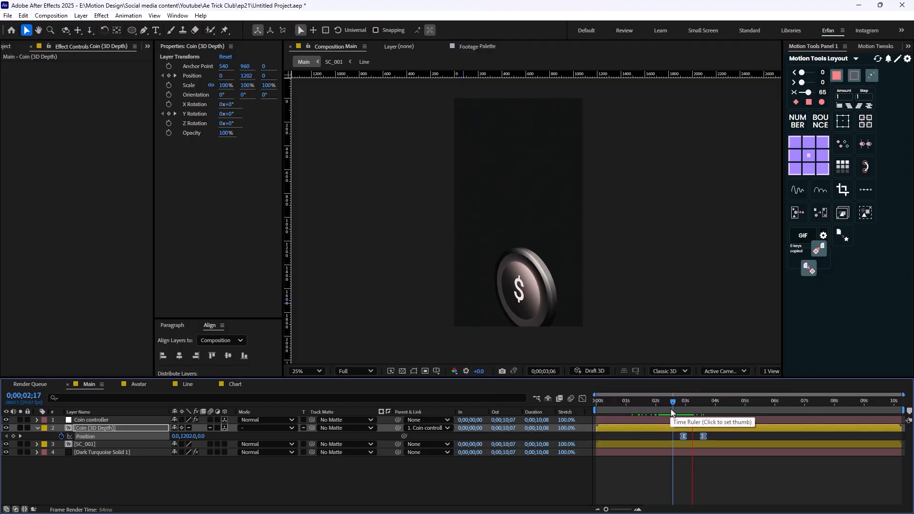
drag(721, 407, 658, 426)
key(space)
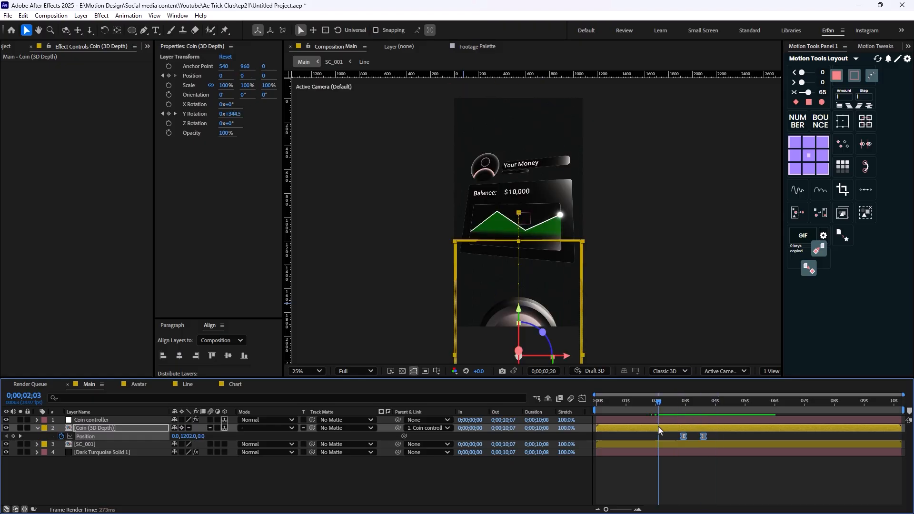
key(space)
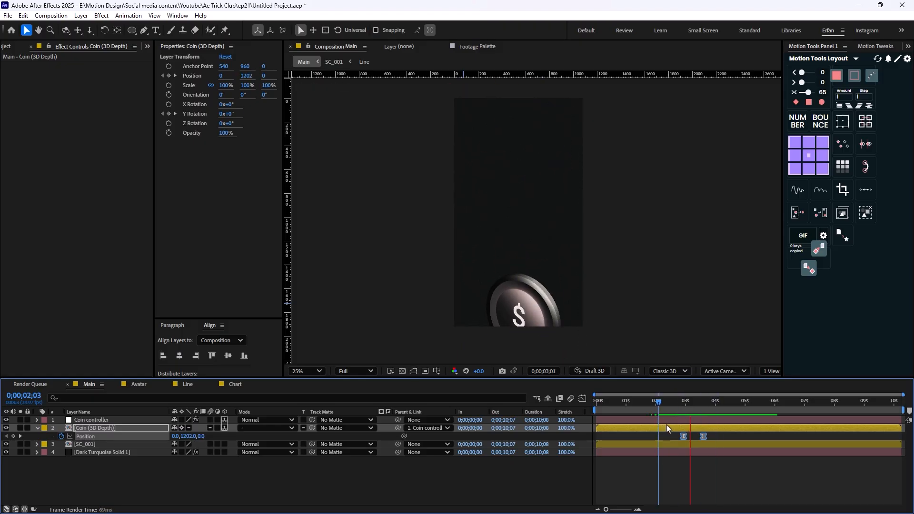
Shift the Coin (3D Depth) layer 11 frames earlier and move its Y Rotation keyframes to start at 0;00;02;23
drag(696, 406, 676, 429)
key(u)
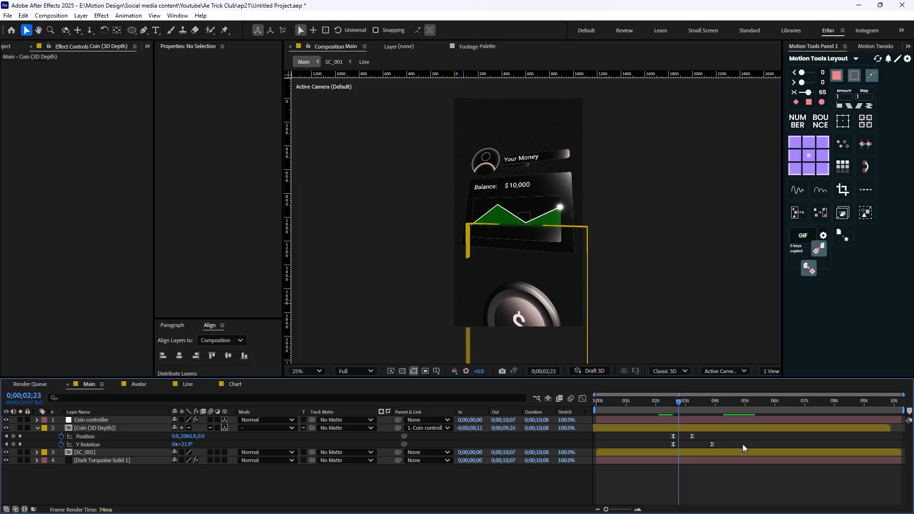
drag(743, 443, 679, 445)
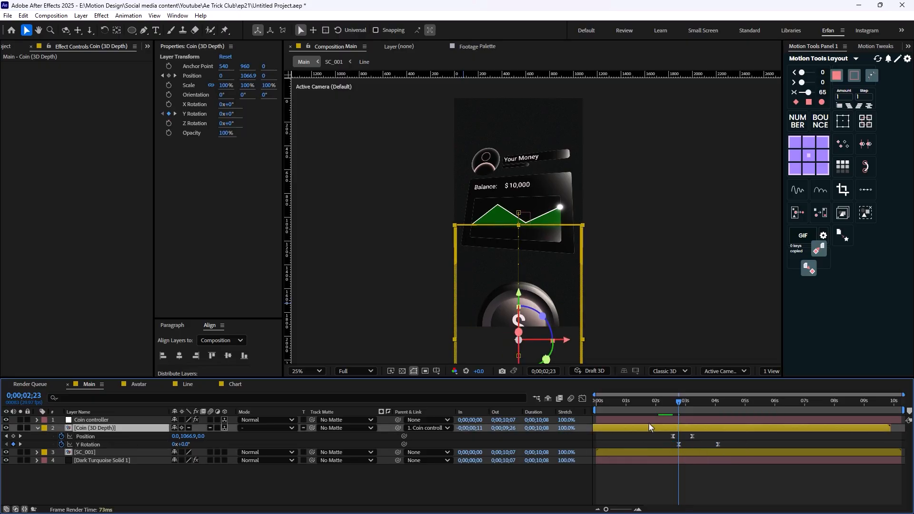
Trim the start of the Coin (3D Depth) layer to 0;00;02;28 and preview the transition from SC_001
drag(678, 407, 683, 434)
key(space)
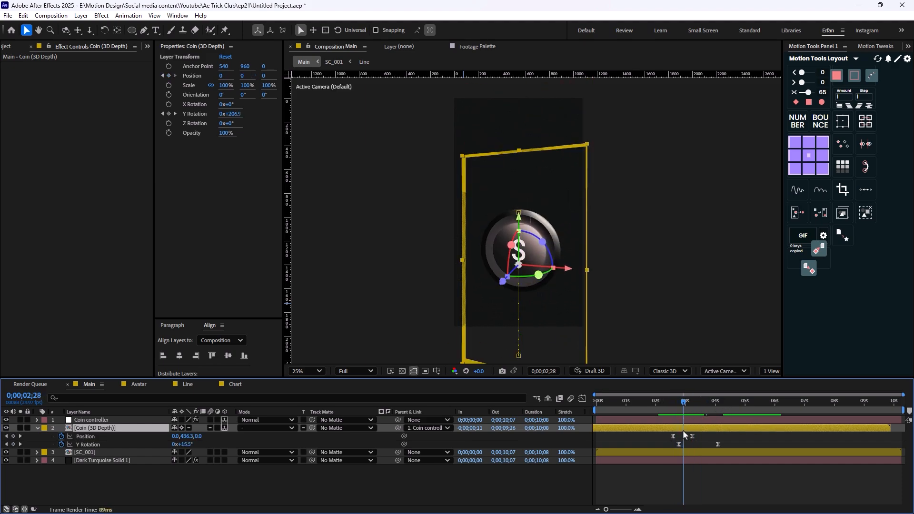
key(alt+bracketleft)
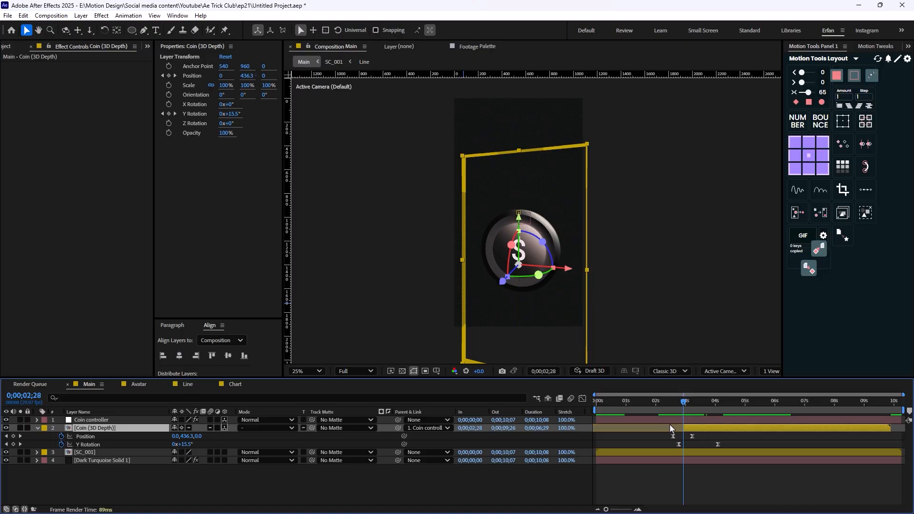
drag(678, 403, 662, 405)
key(space)
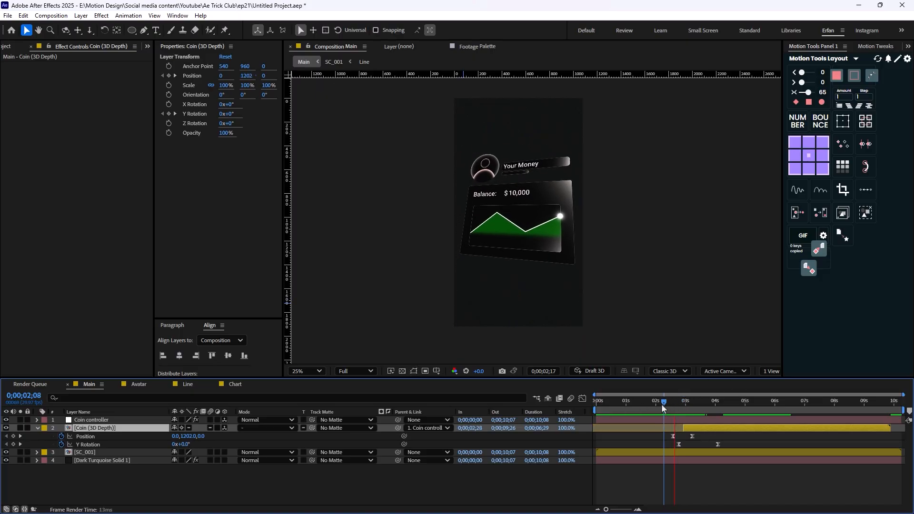
key(space)
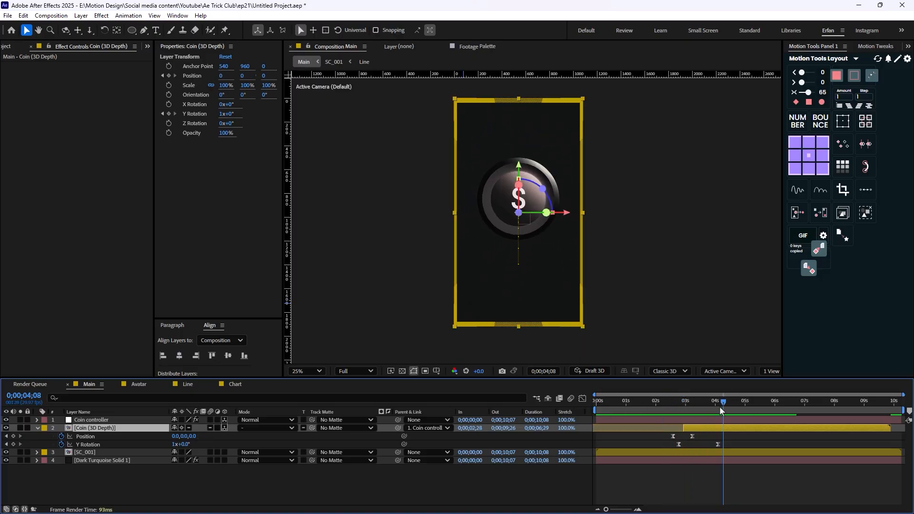
drag(719, 406, 673, 408)
key(space)
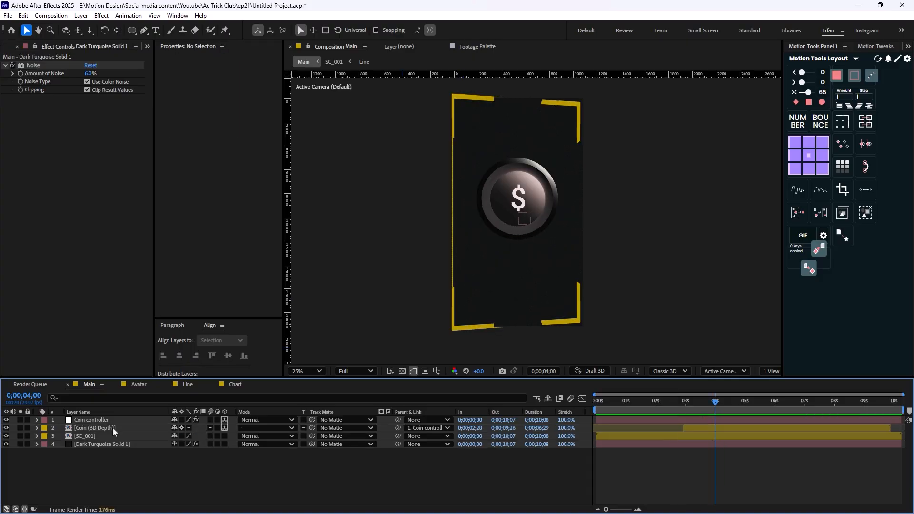
Duplicate the Coin (3D Depth) layer and remove the Position keyframes from the copy
click(113, 427)
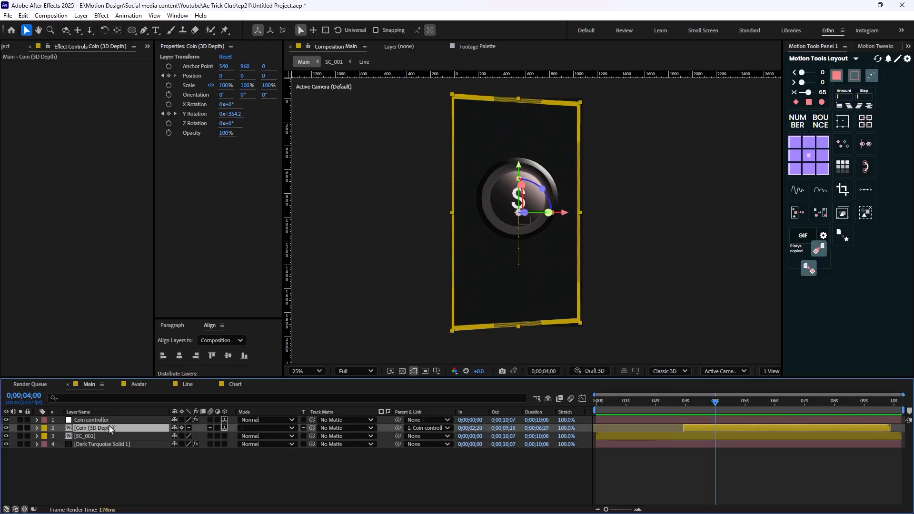
key(ctrl+d)
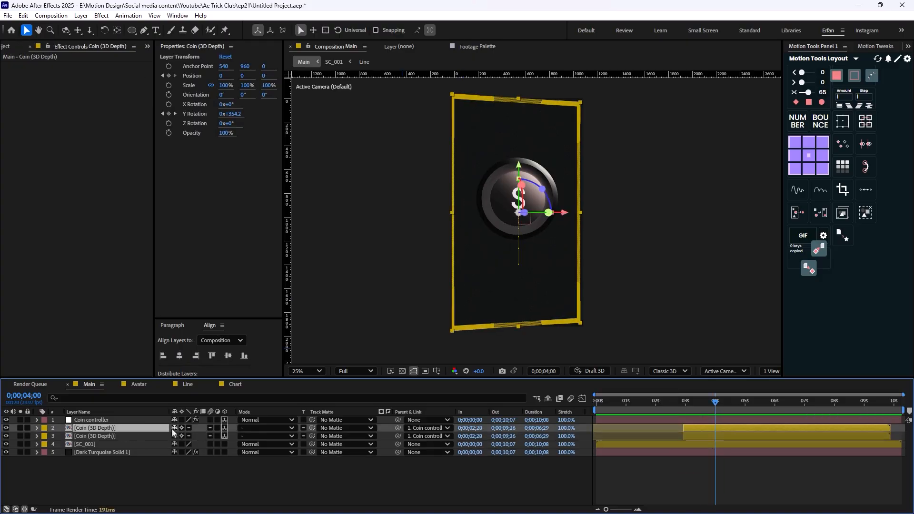
key(u)
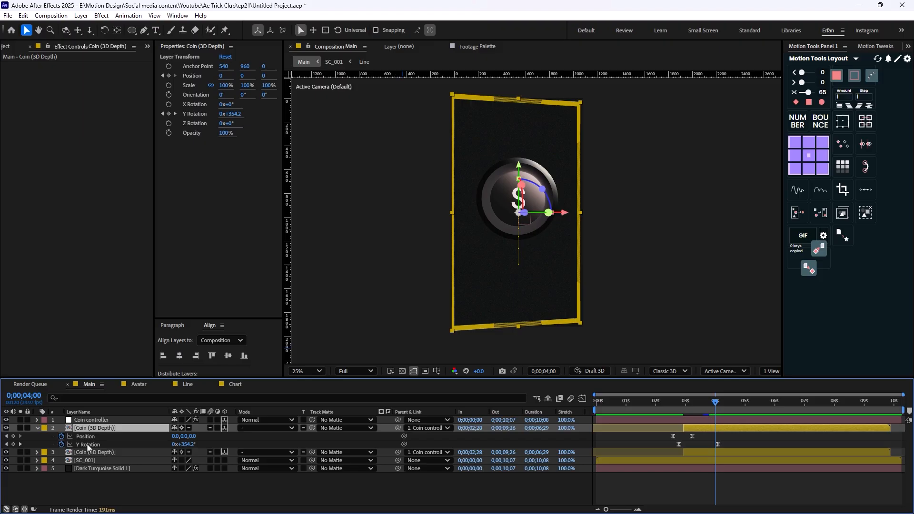
click(62, 436)
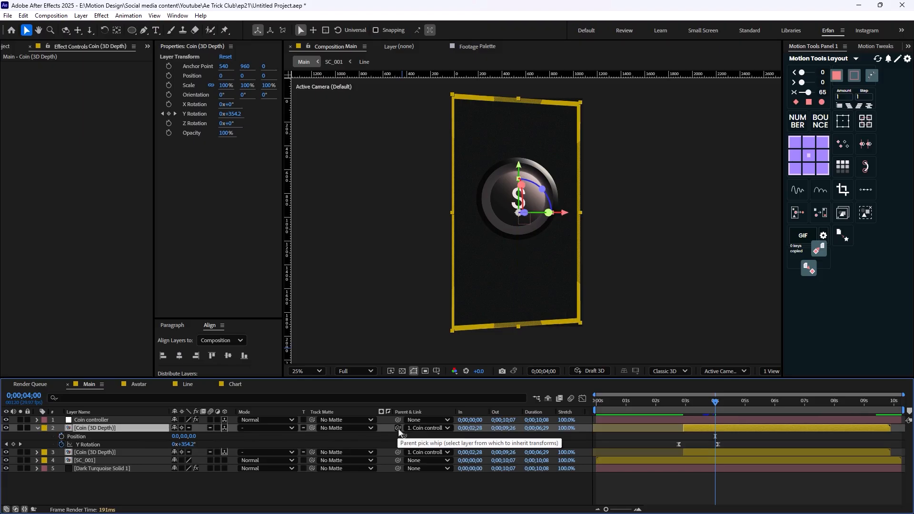
Parent the duplicate coin to the original Coin (3D Depth) layer and move it below the original, to a Y position of 1650
drag(397, 428, 116, 455)
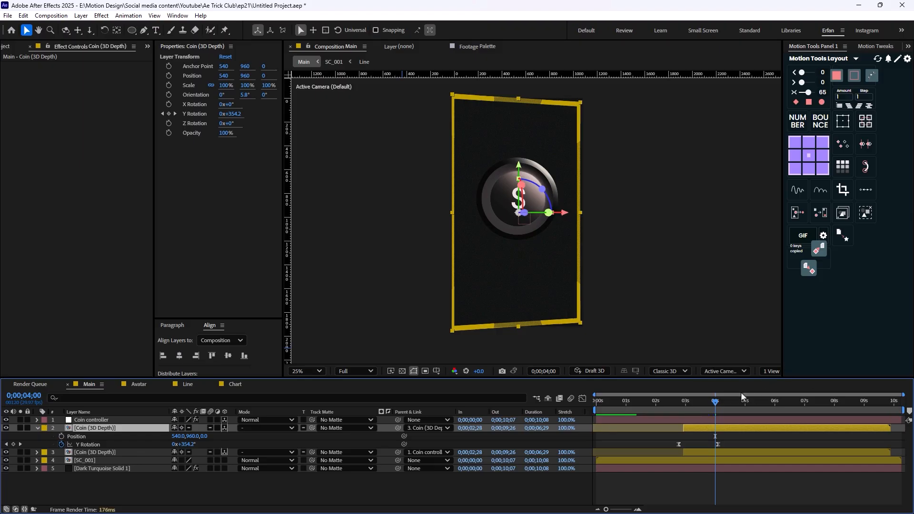
click(698, 401)
click(723, 408)
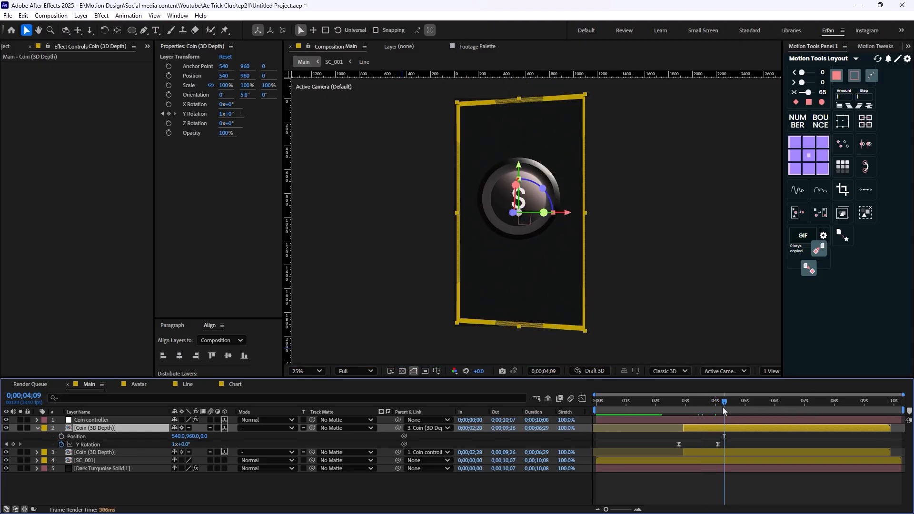
drag(519, 176, 518, 254)
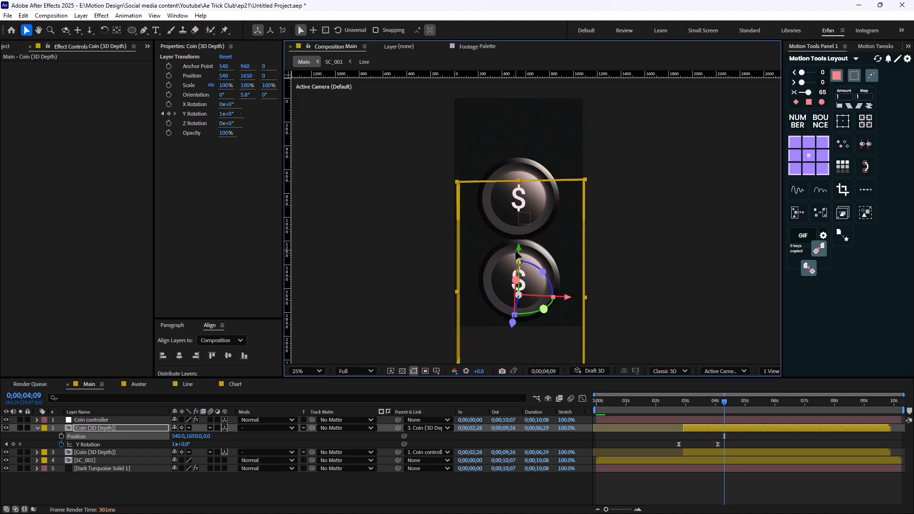
Draw a rectangular mask over the upper part of the duplicate coin and feather its edges
drag(127, 32, 156, 32)
drag(458, 232, 575, 264)
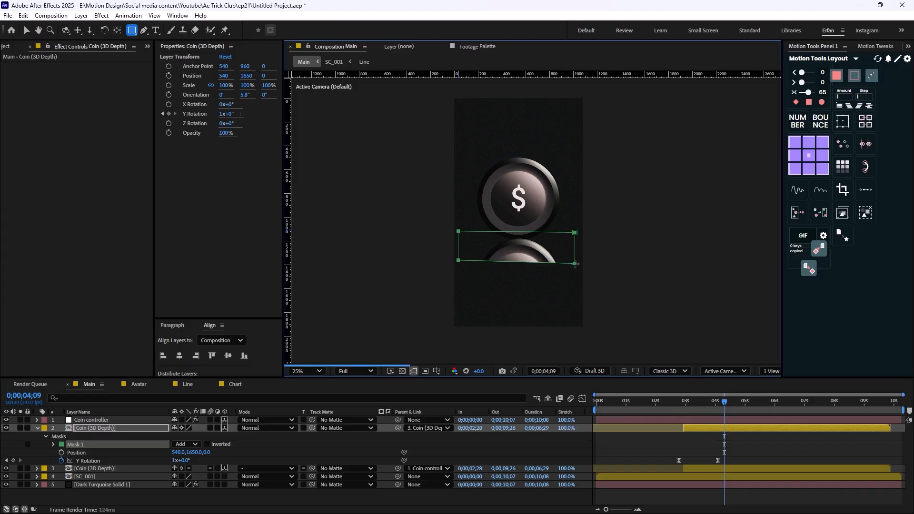
key(f)
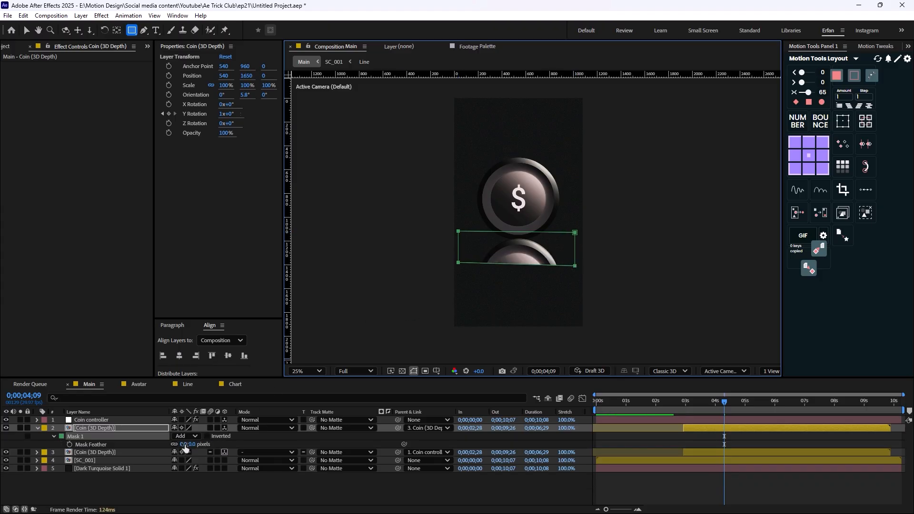
drag(186, 447, 203, 445)
Set the duplicate coin's opacity to 15% and preview the coin's entrance with its reflection
key(t)
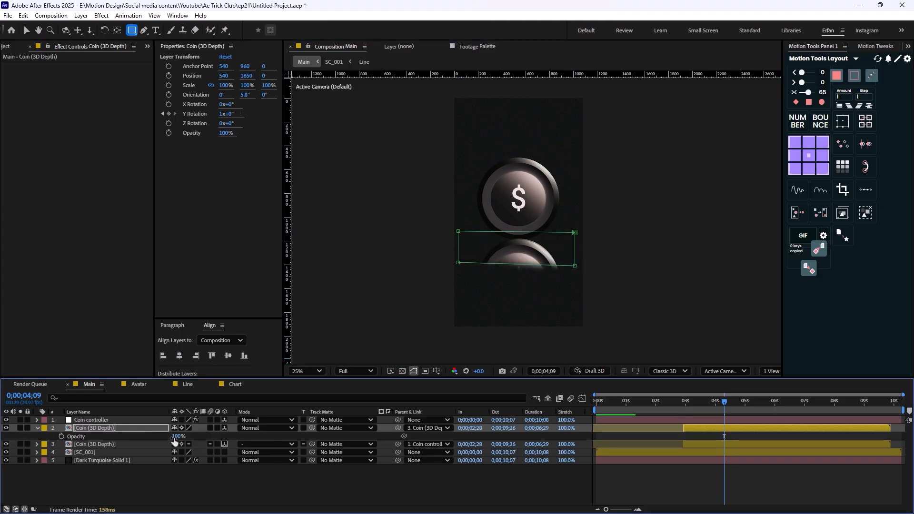
key(Return)
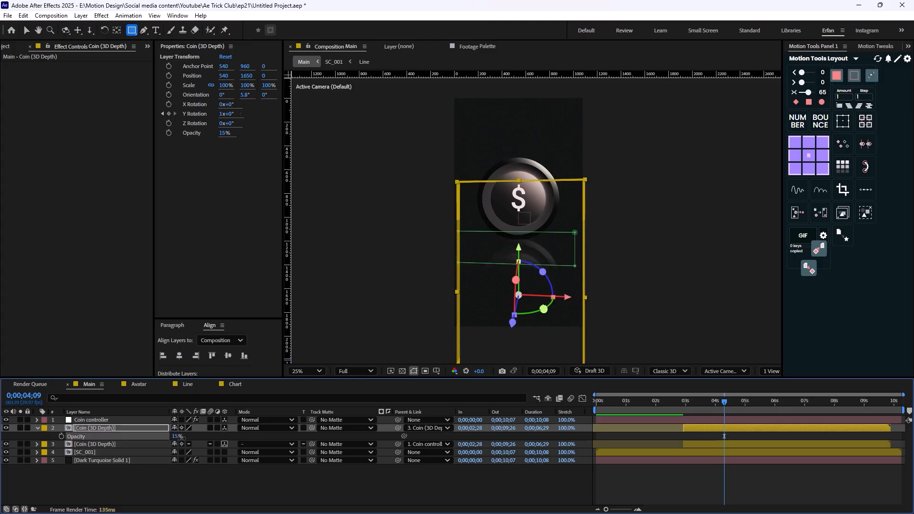
click(518, 481)
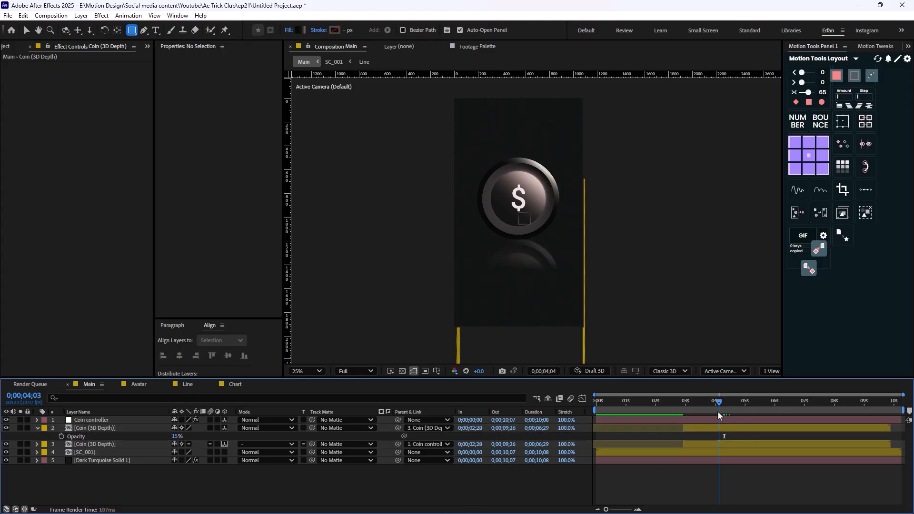
drag(718, 412, 679, 421)
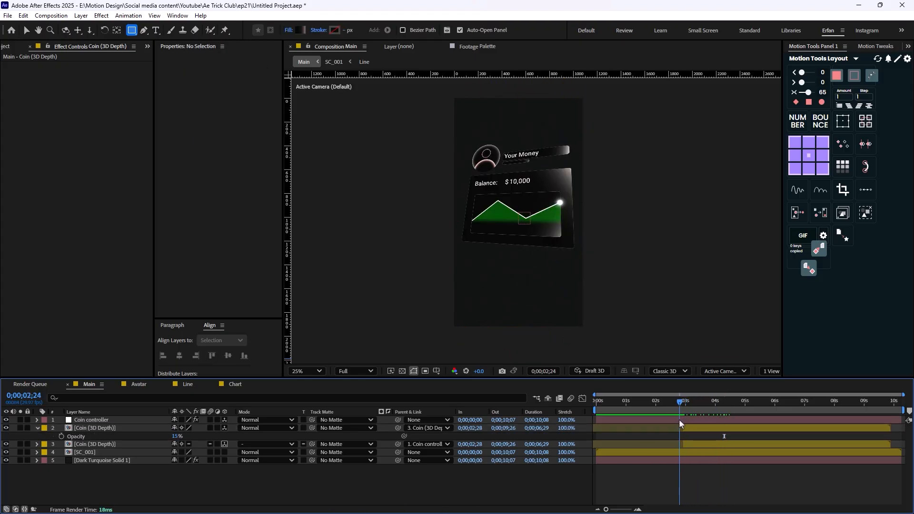
key(space)
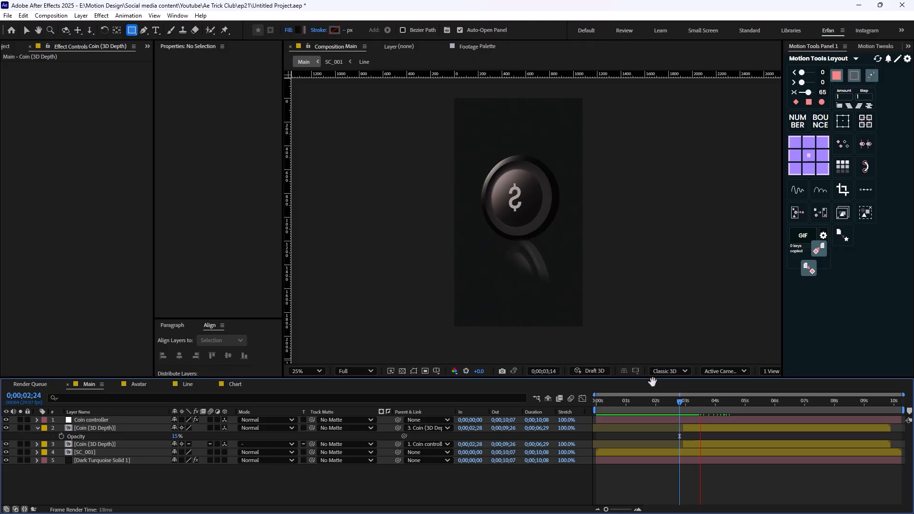
key(space)
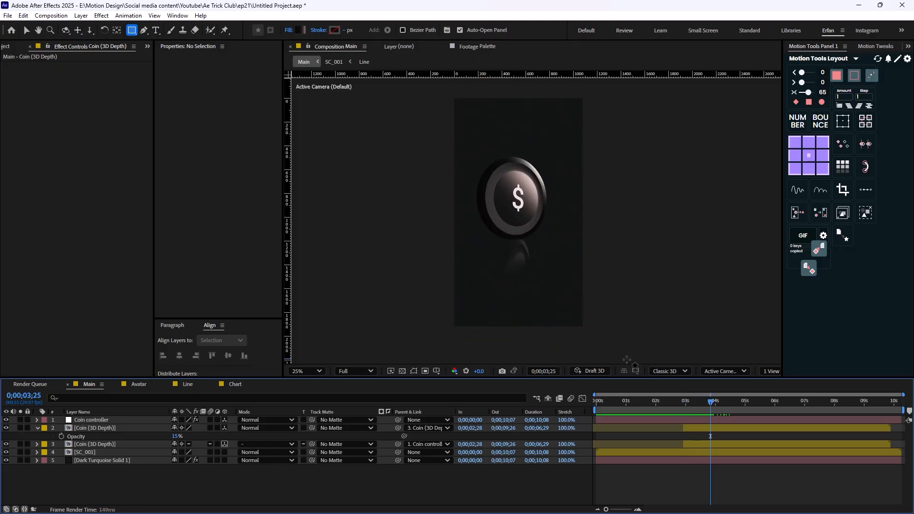
key(space)
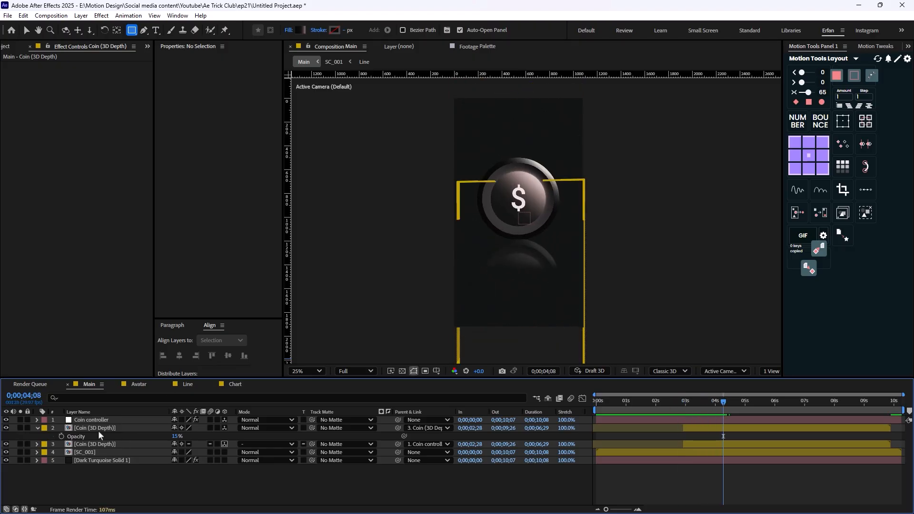
Move the duplicate coin slightly away from the original, to about X 528 and Y 1692, and preview the transition again
click(522, 301)
scroll(474, 283, up, 2)
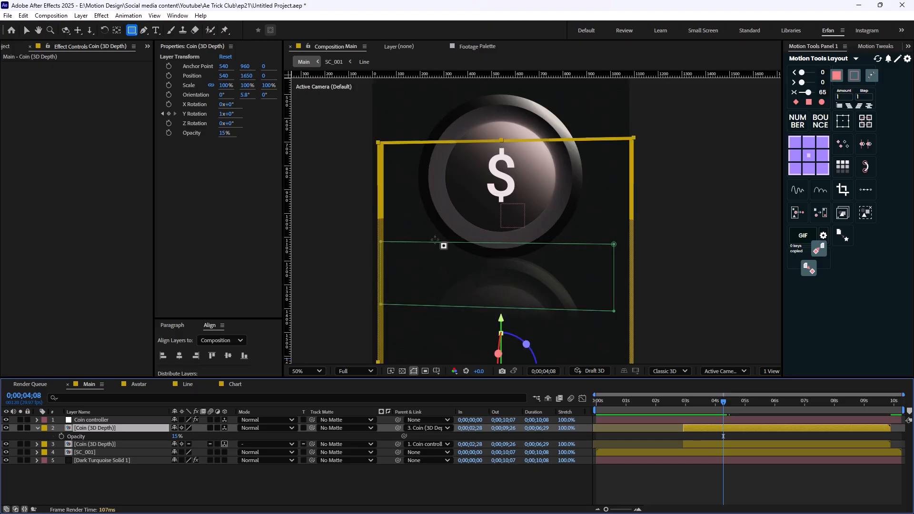
key(v)
drag(513, 233, 521, 244)
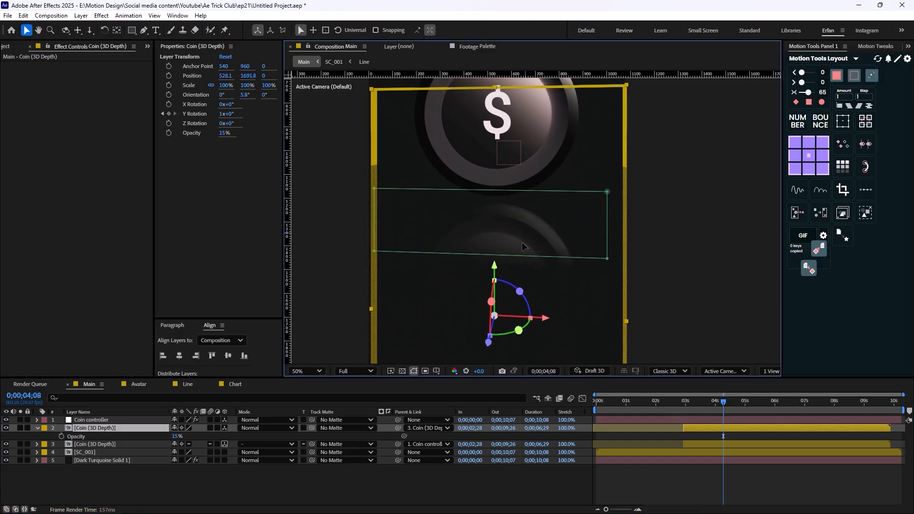
click(451, 477)
key(comma)
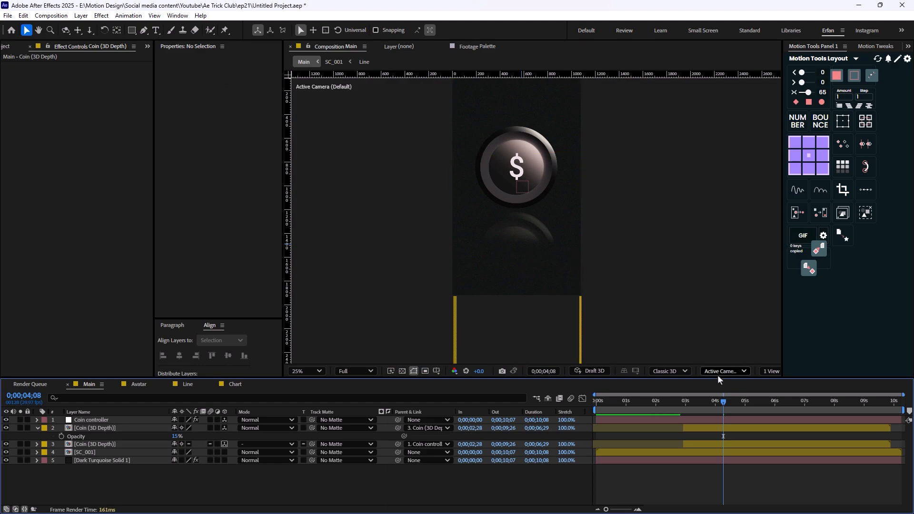
drag(704, 408, 658, 412)
key(comma)
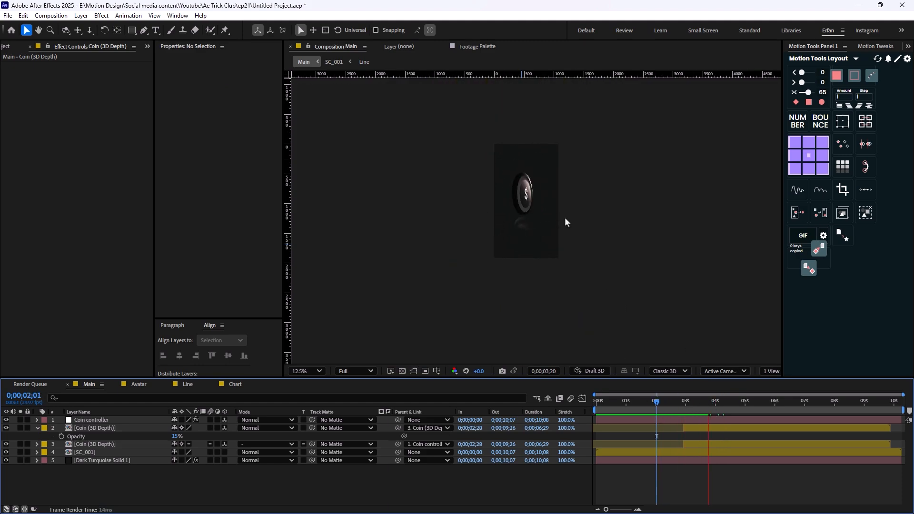
key(space)
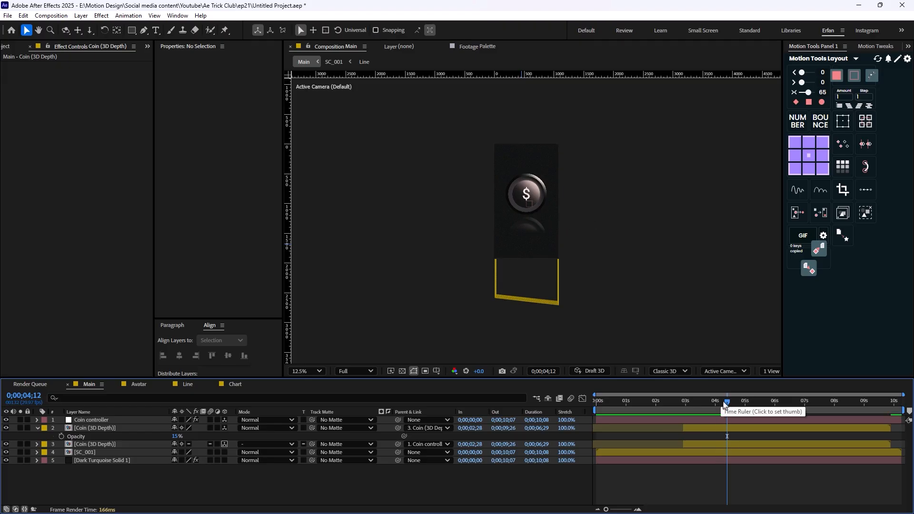
Add a one-node camera with the 35mm preset to the Main composition
mouse_move(724, 403)
mouse_down()
mouse_move(675, 409)
mouse_move(713, 416)
mouse_up()
right_click(423, 494)
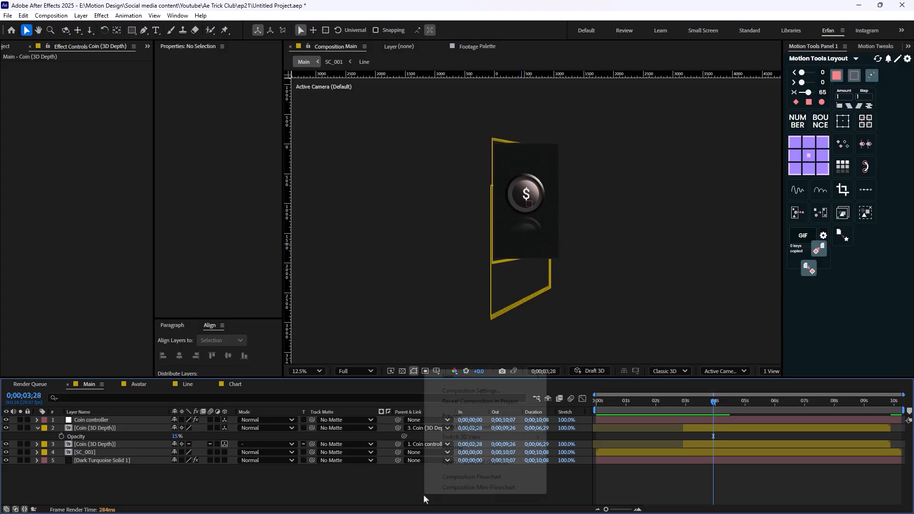
mouse_move(524, 376)
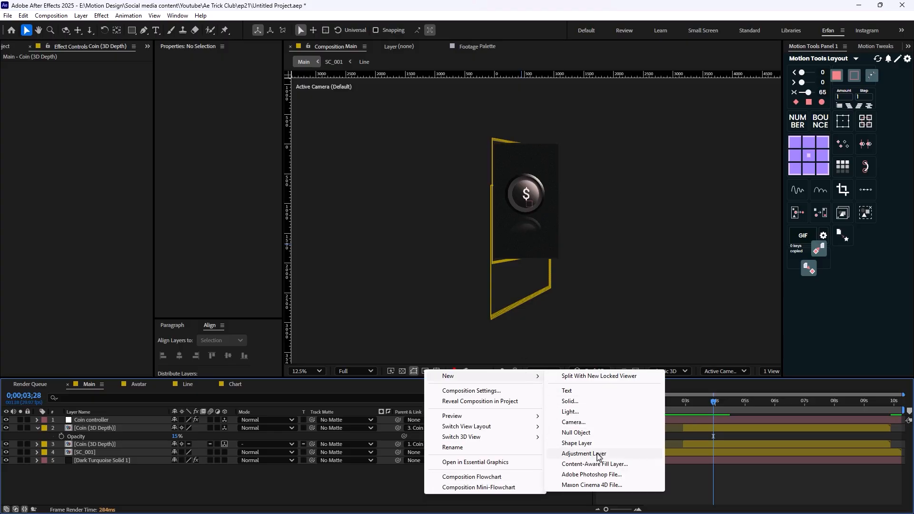
click(589, 422)
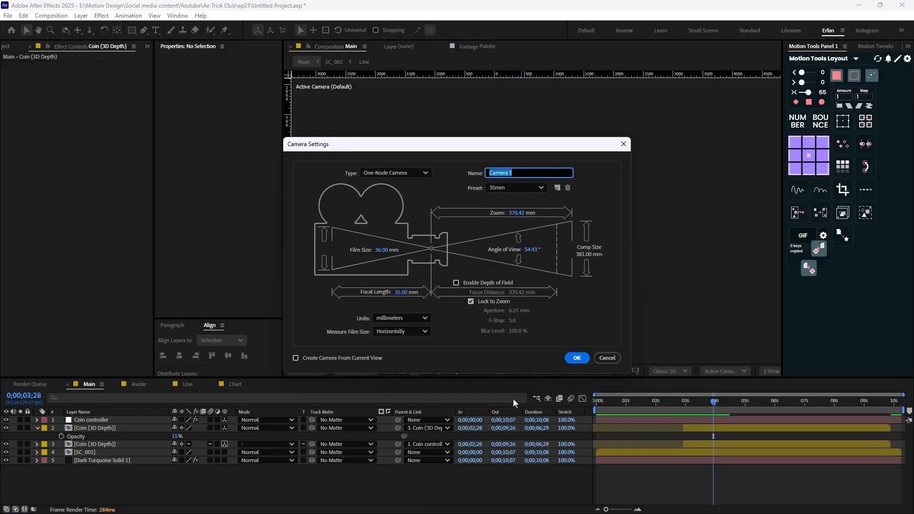
click(587, 358)
Add a null object, make it a 3D layer and parent Camera 1 to it
right_click(170, 481)
mouse_move(283, 370)
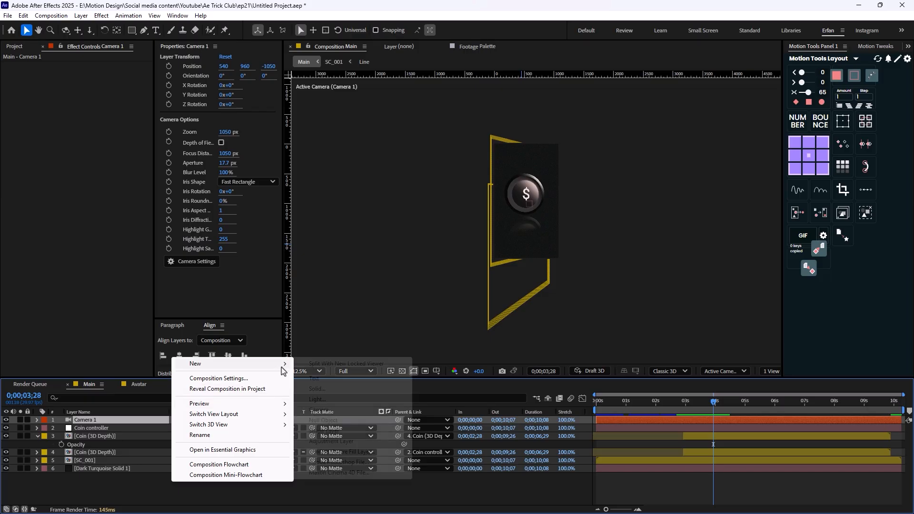
click(323, 420)
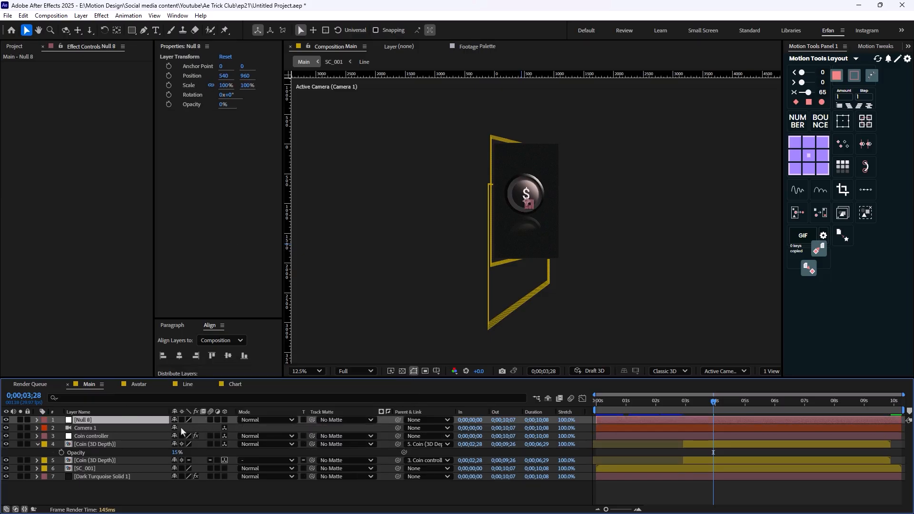
click(222, 420)
click(109, 427)
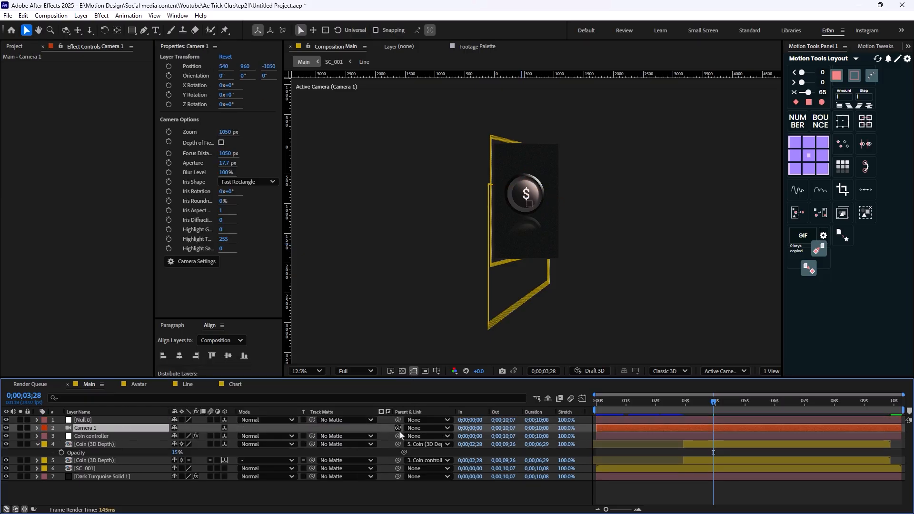
drag(398, 428, 105, 419)
click(105, 419)
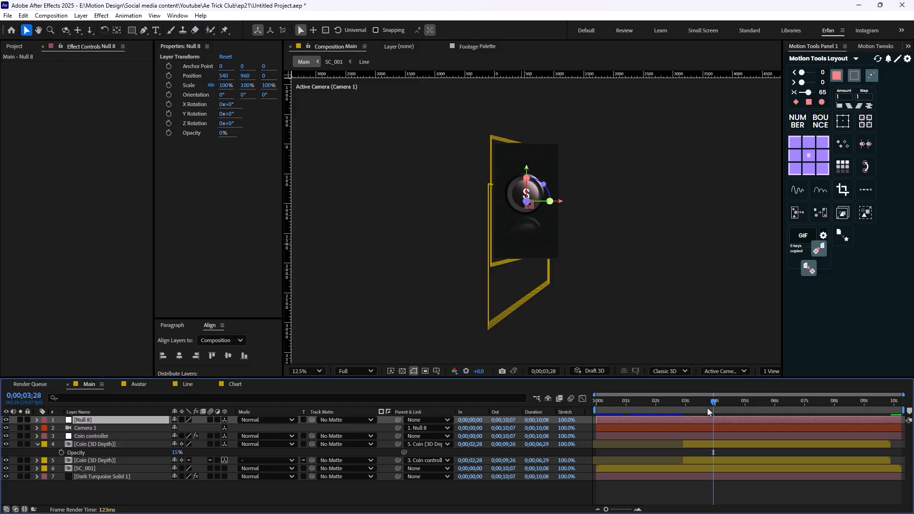
Keyframe the camera null's Z position from 0 at 0;00;03;02 to -229 just over a second further on, and ease both keyframes
drag(706, 407, 687, 426)
key(p)
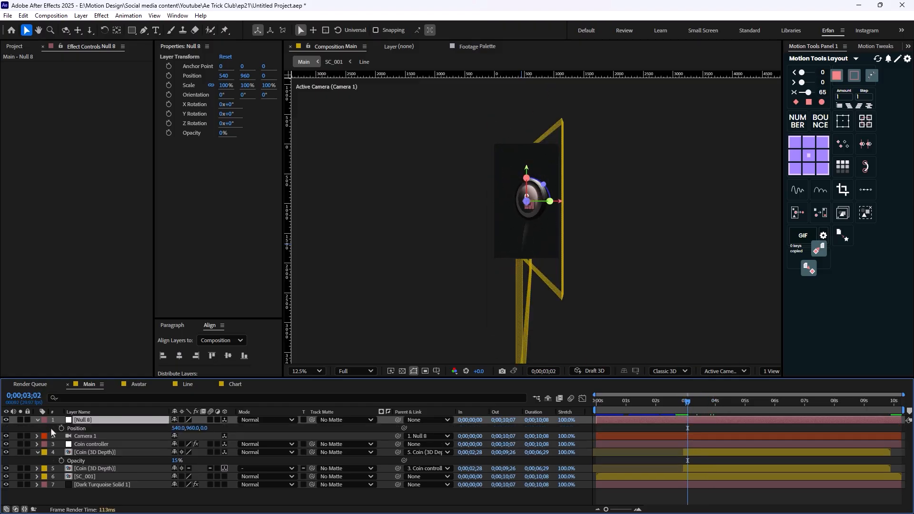
drag(688, 414, 719, 414)
drag(205, 428, 140, 434)
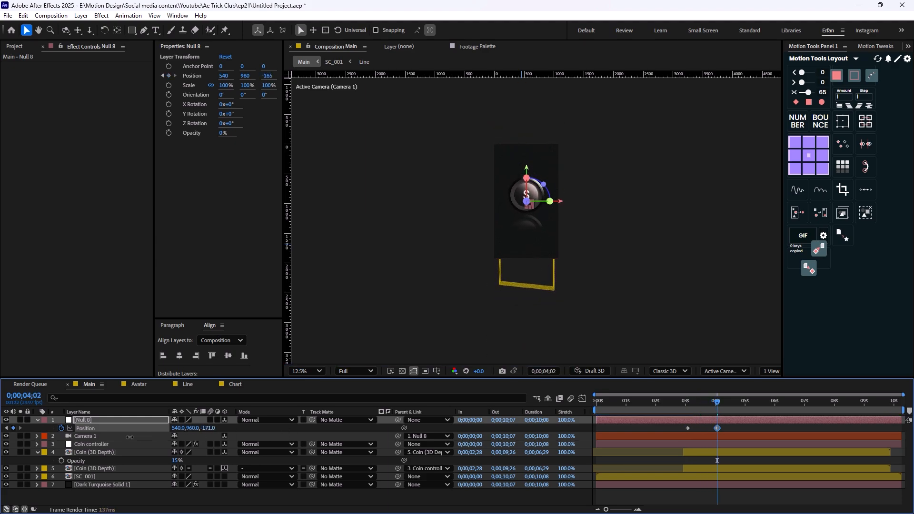
drag(716, 430, 720, 430)
drag(746, 426, 678, 434)
click(808, 94)
Preview the camera move around the coin's entrance and again from the start of the composition
drag(707, 404, 631, 425)
key(space)
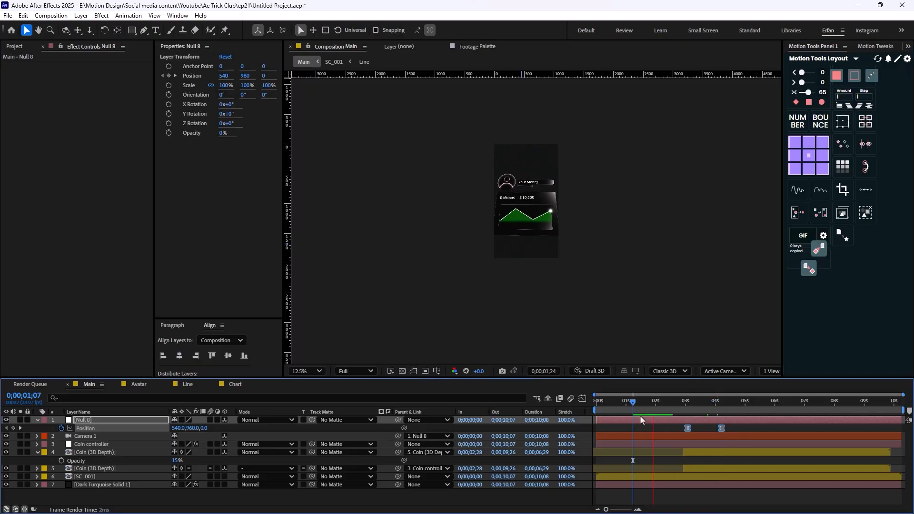
key(space)
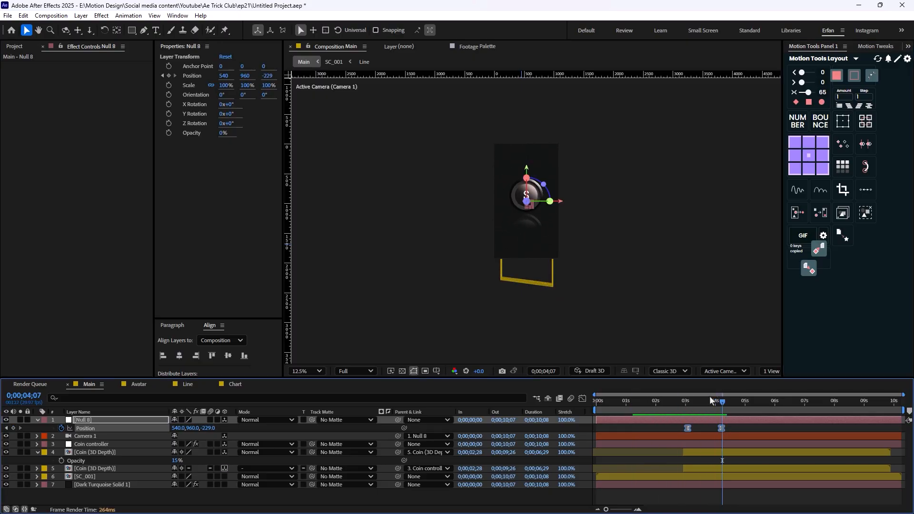
key(Home)
key(space)
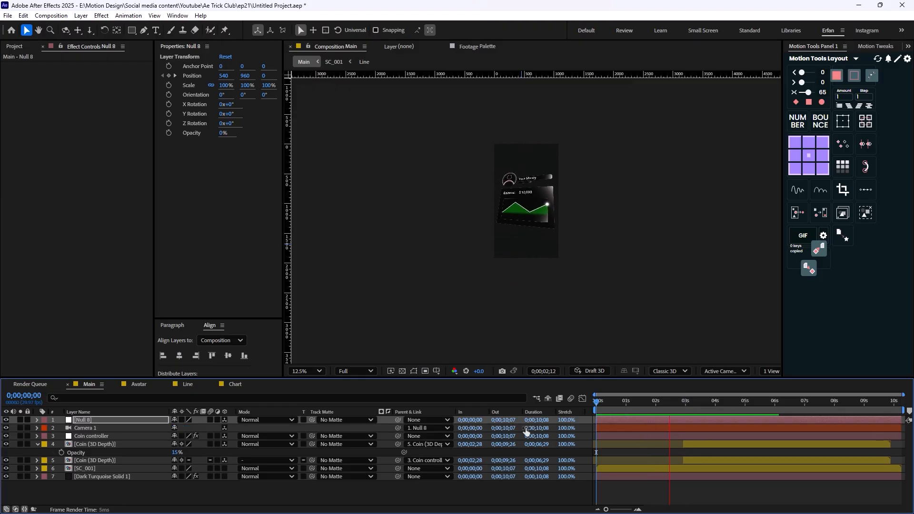
key(space)
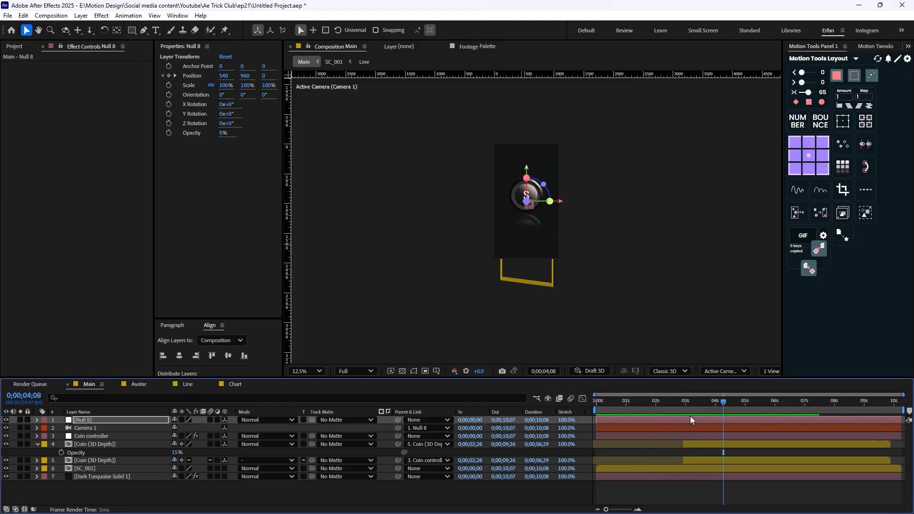
key(period)
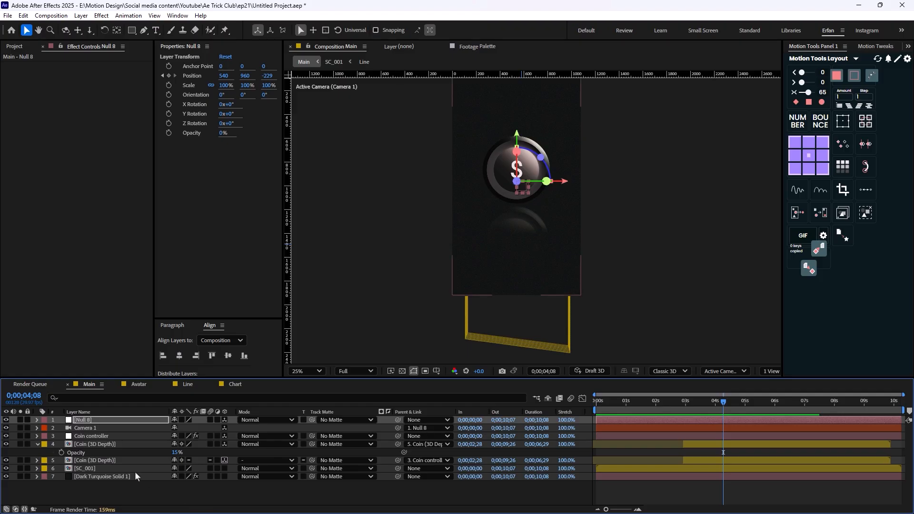
click(37, 443)
click(116, 488)
right_click(131, 490)
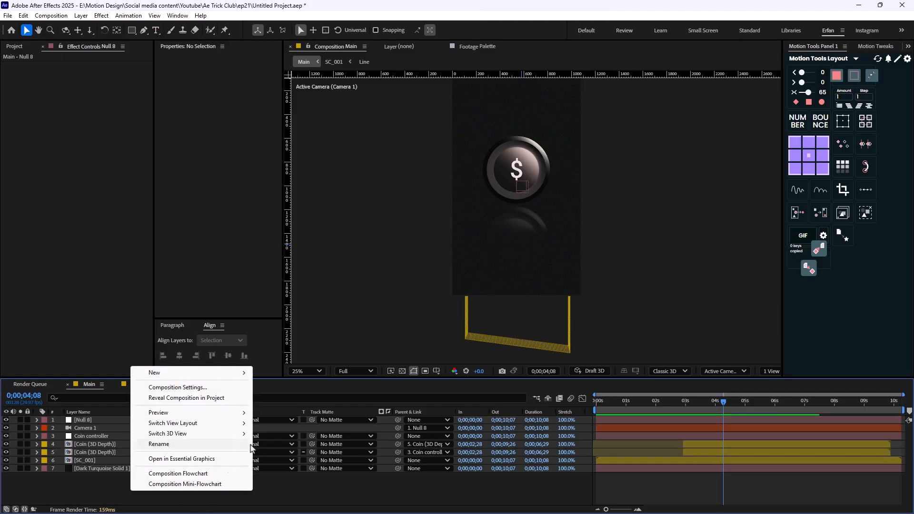
mouse_move(228, 376)
click(412, 497)
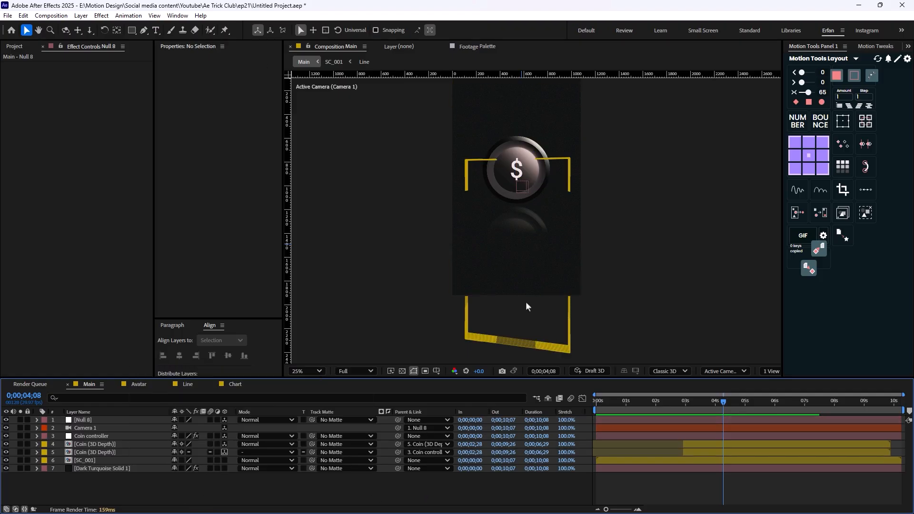
scroll(524, 266, down, 2)
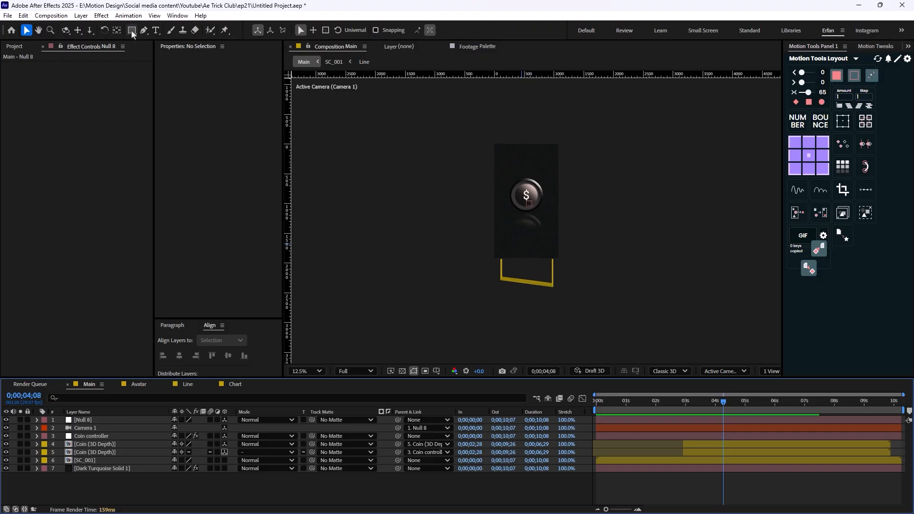
Create a 1080 x 1920 px solid layer coloured black (000000)
key(ctrl+y)
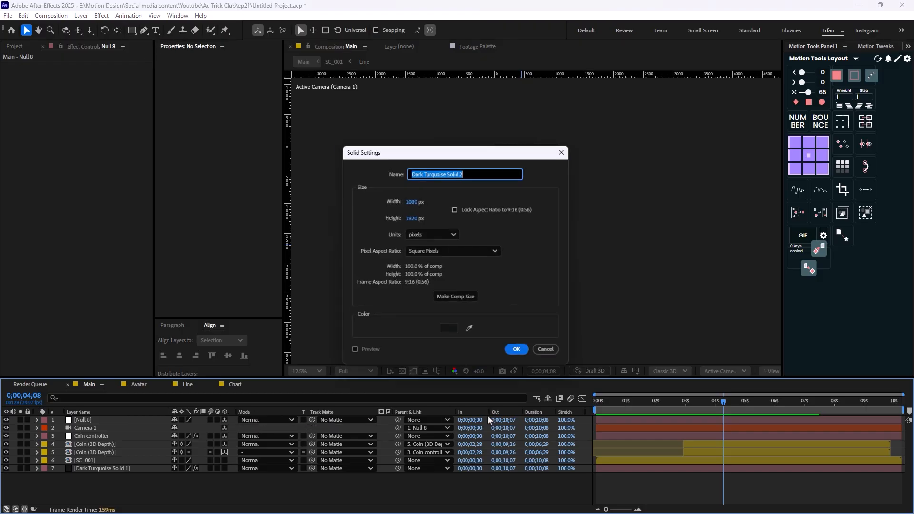
click(448, 331)
drag(361, 316, 346, 325)
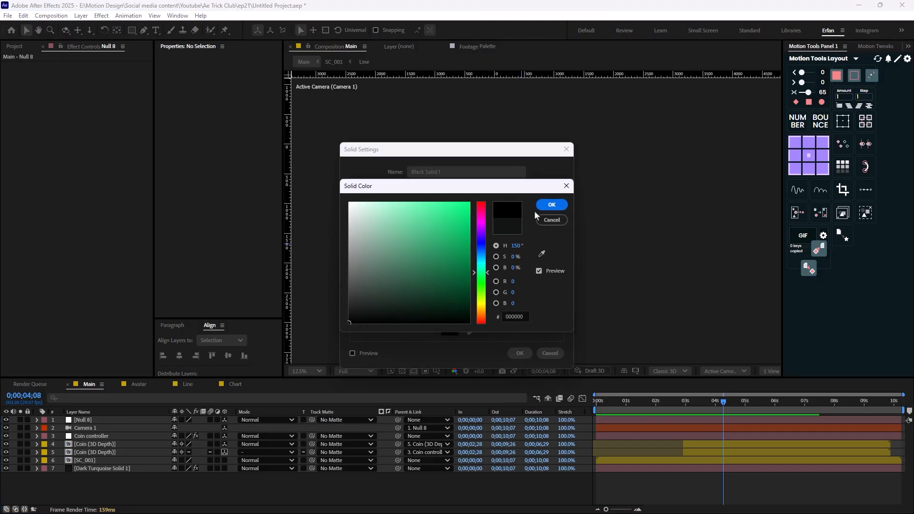
click(549, 205)
click(519, 353)
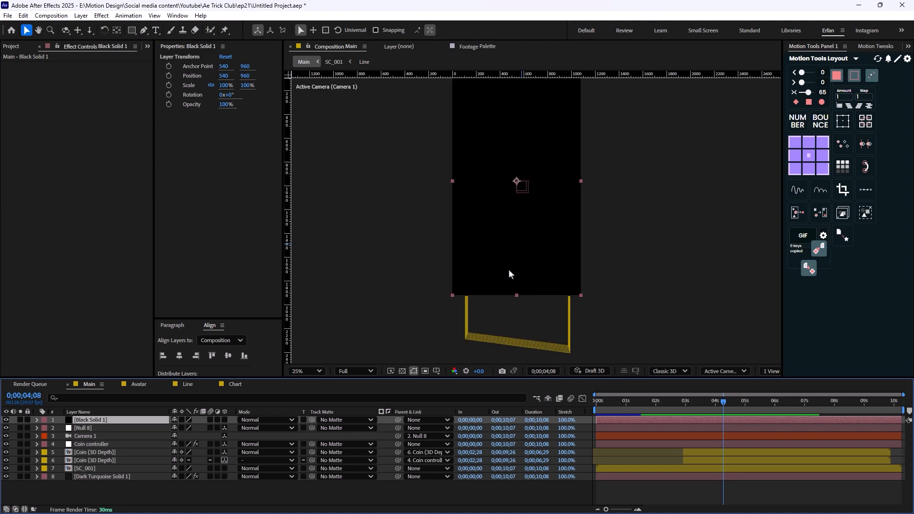
Draw a large, centred circular mask on the black solid that extends past the sides of the composition
key(comma)
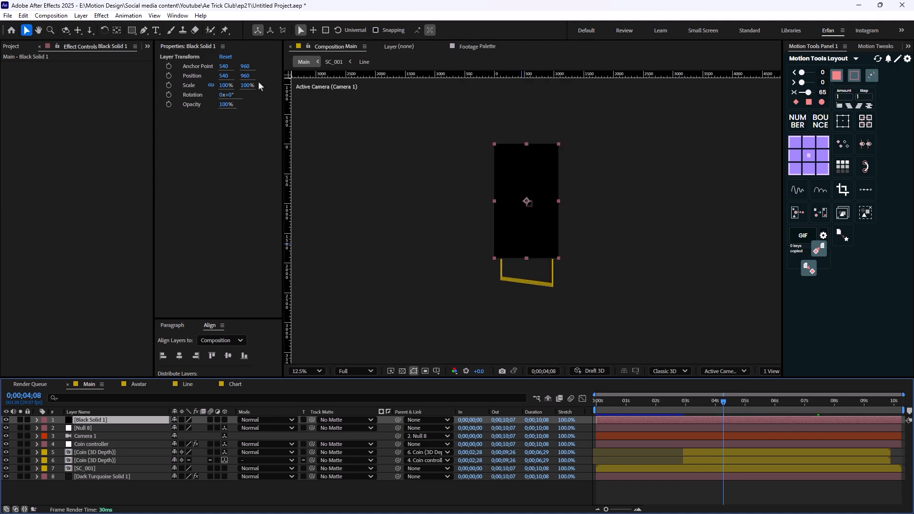
drag(127, 32, 166, 49)
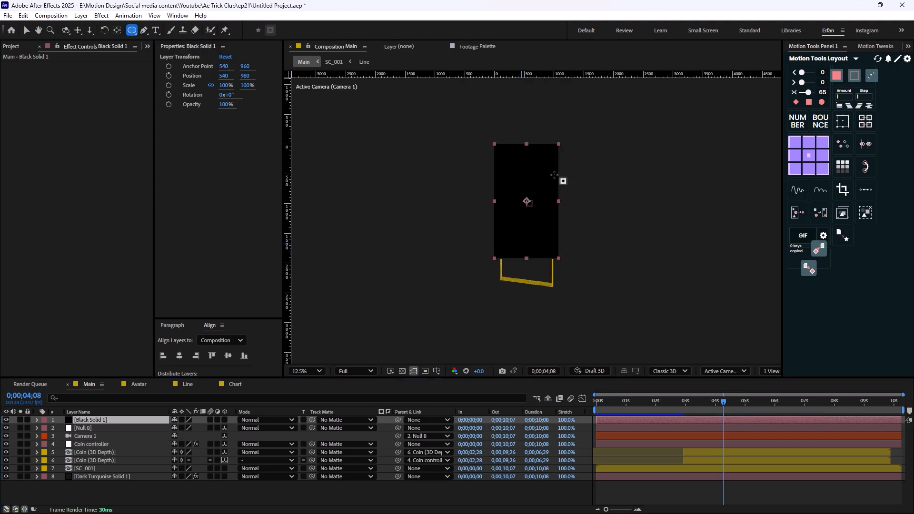
mouse_move(481, 143)
mouse_down()
mouse_move(622, 286)
mouse_move(577, 228)
mouse_up()
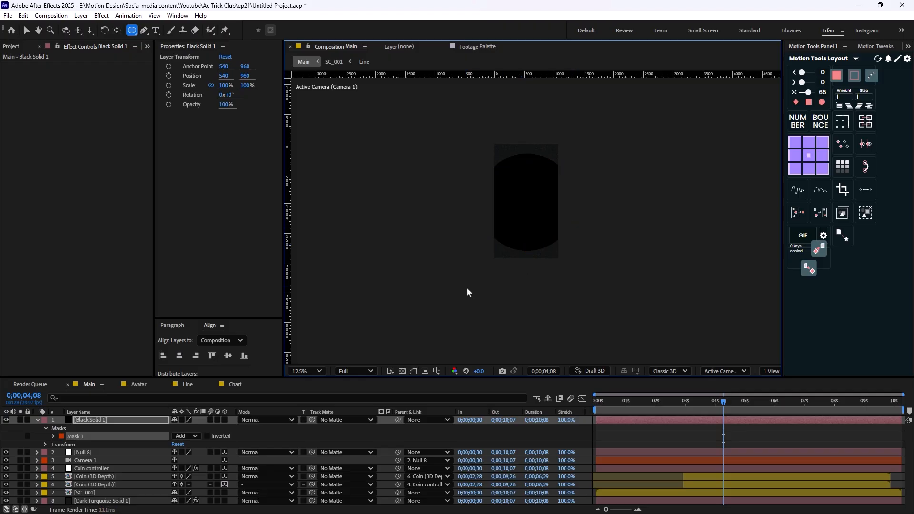
Invert the black solid's circular mask and feather it by 627 pixels to darken the frame edges
key(space)
click(207, 437)
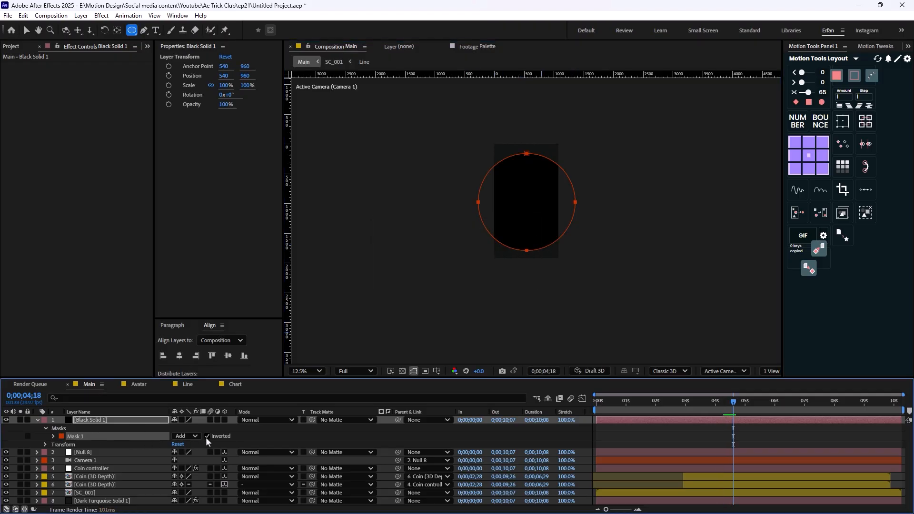
click(118, 420)
key(f)
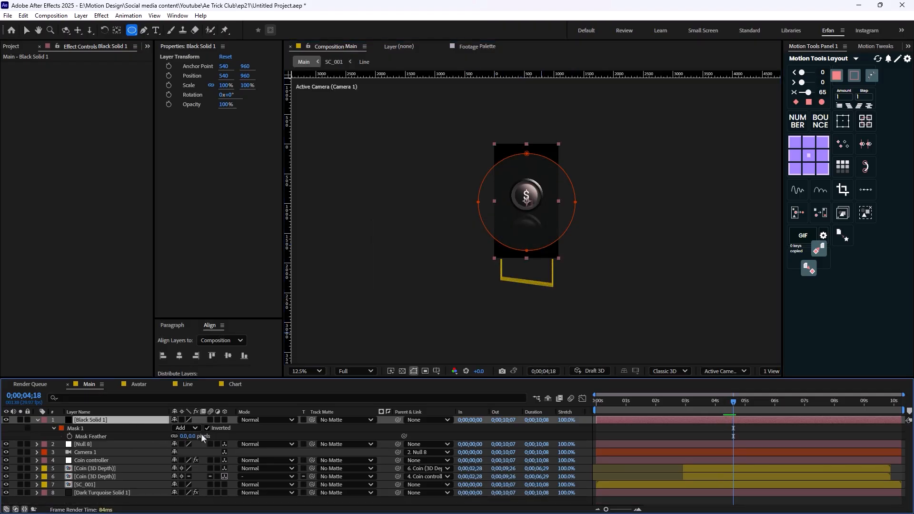
drag(190, 438, 487, 440)
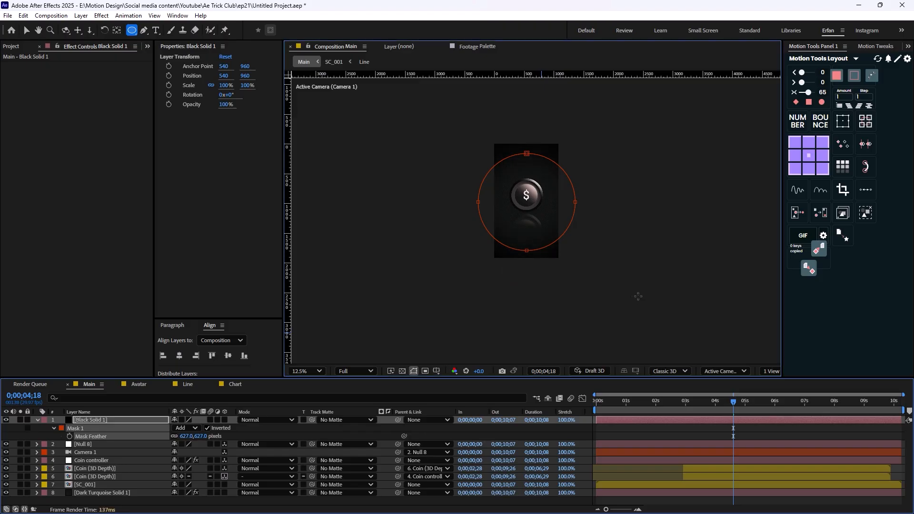
key(v)
scroll(552, 304, up, 4)
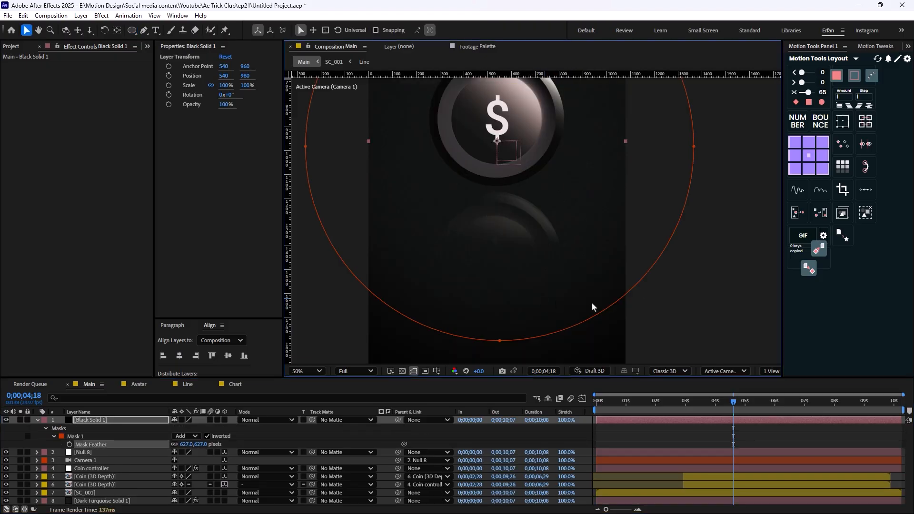
scroll(591, 302, down, 2)
click(678, 276)
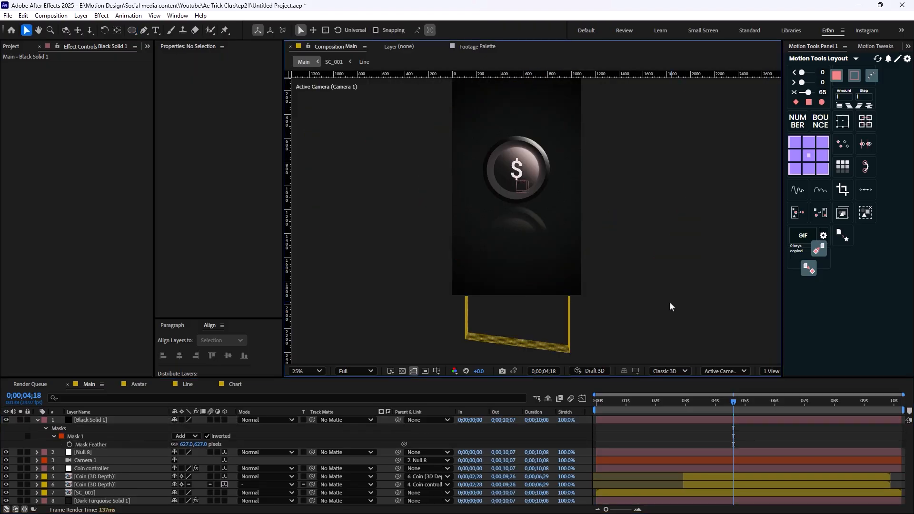
Reduce the black solid's mask feather to 528 pixels and check the vignette at 0;00;02;00
click(100, 421)
drag(210, 443, 142, 447)
scroll(505, 238, down, 1)
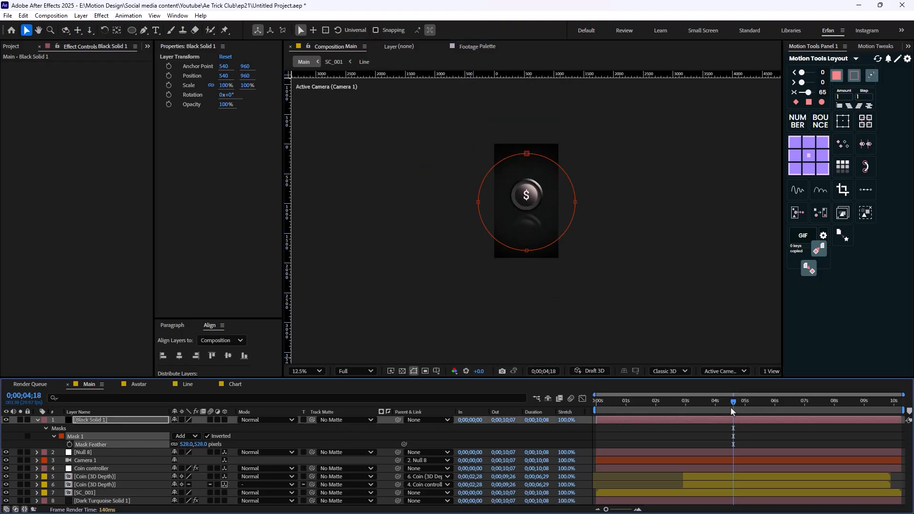
drag(732, 408, 656, 407)
scroll(538, 281, up, 1)
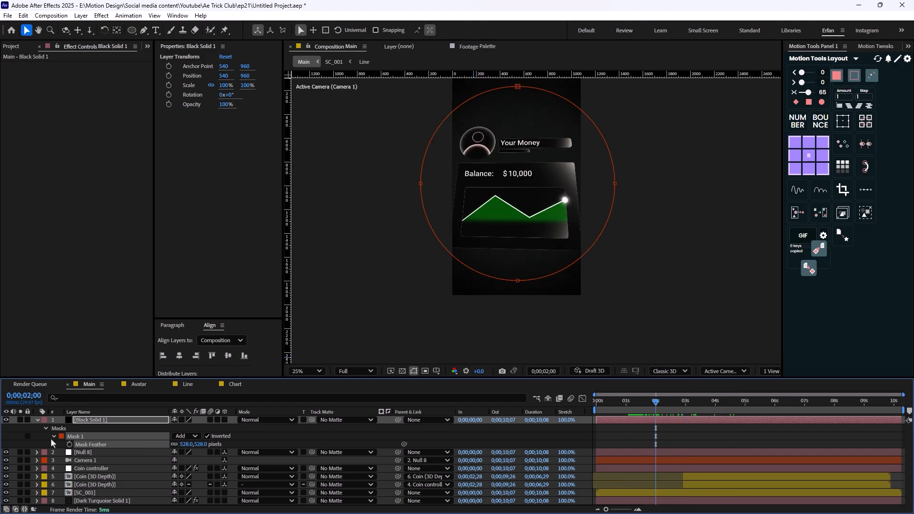
Add an adjustment layer above all other layers and apply the Magic Bullet Looks effect to it
click(34, 423)
click(307, 497)
right_click(307, 499)
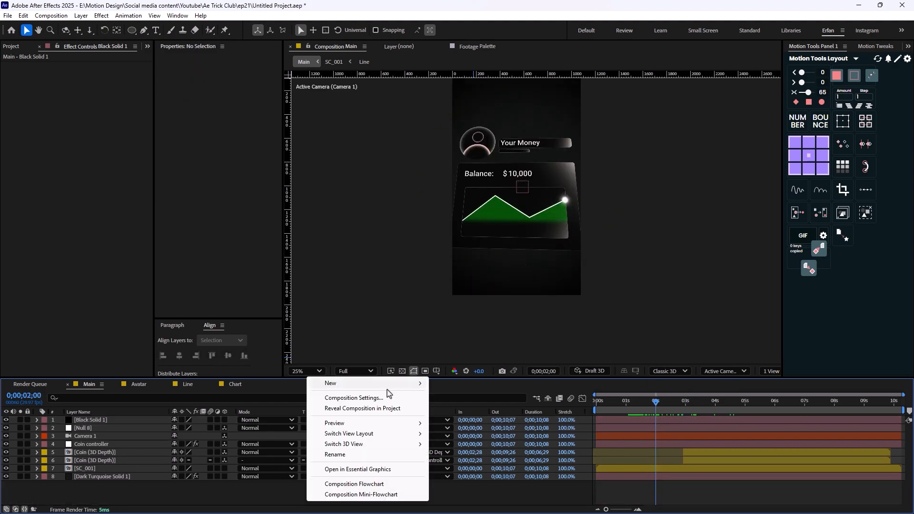
mouse_move(387, 385)
click(480, 461)
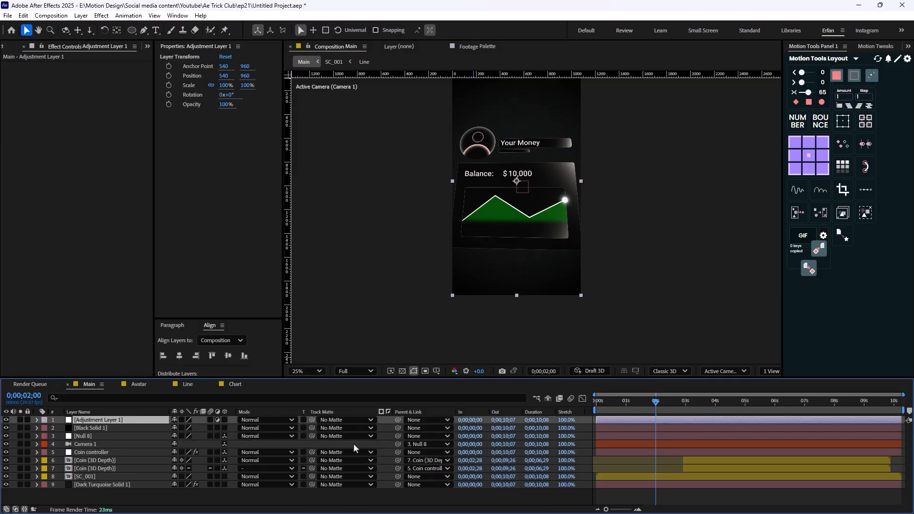
key(ctrl+space)
text(loo)
key(Return)
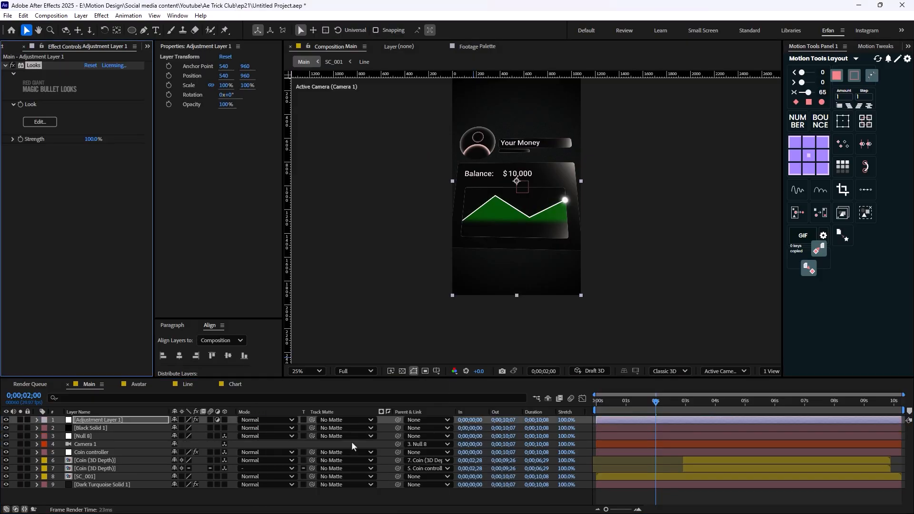
Browse the Magic Bullet Looks presets and apply the OMG look from the Enhancements category
click(48, 123)
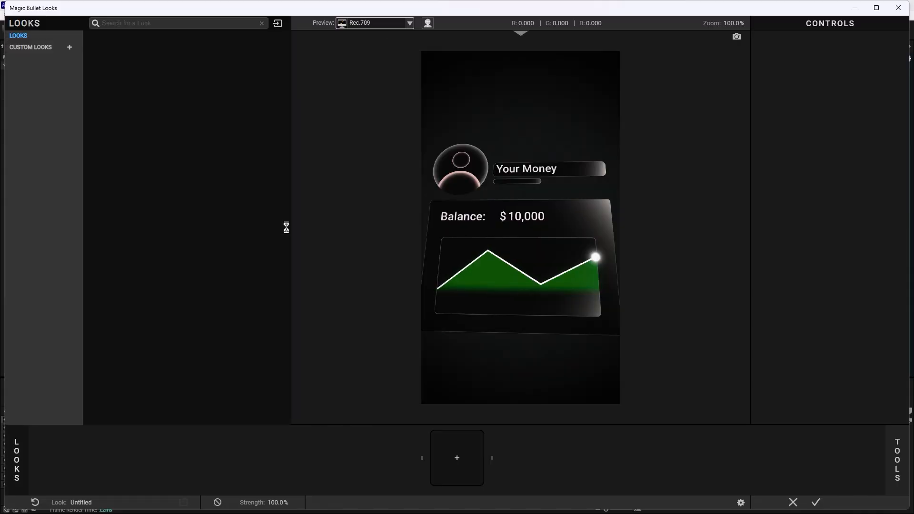
click(18, 47)
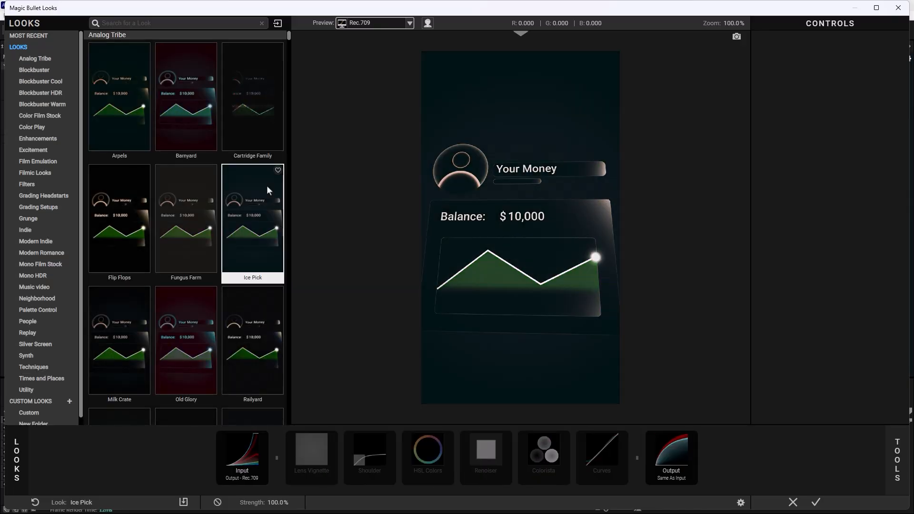
scroll(249, 348, down, 3)
click(39, 79)
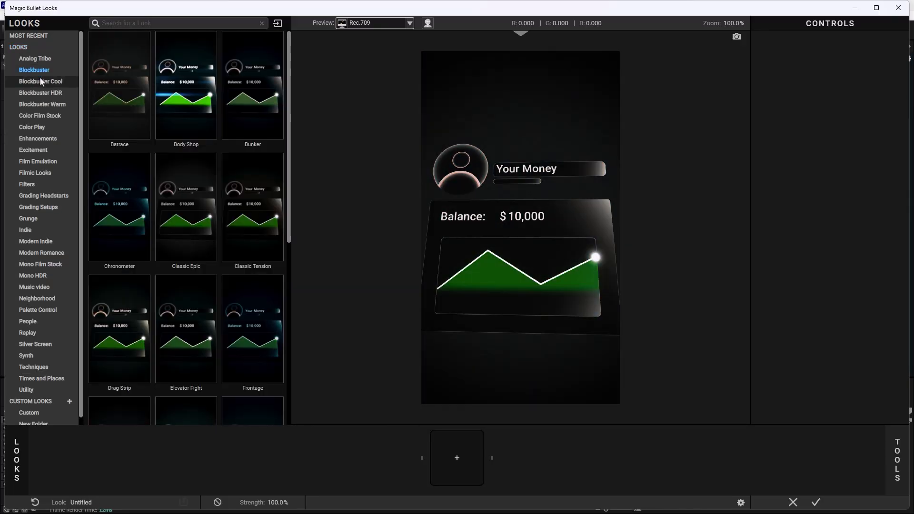
click(247, 124)
click(235, 191)
click(40, 116)
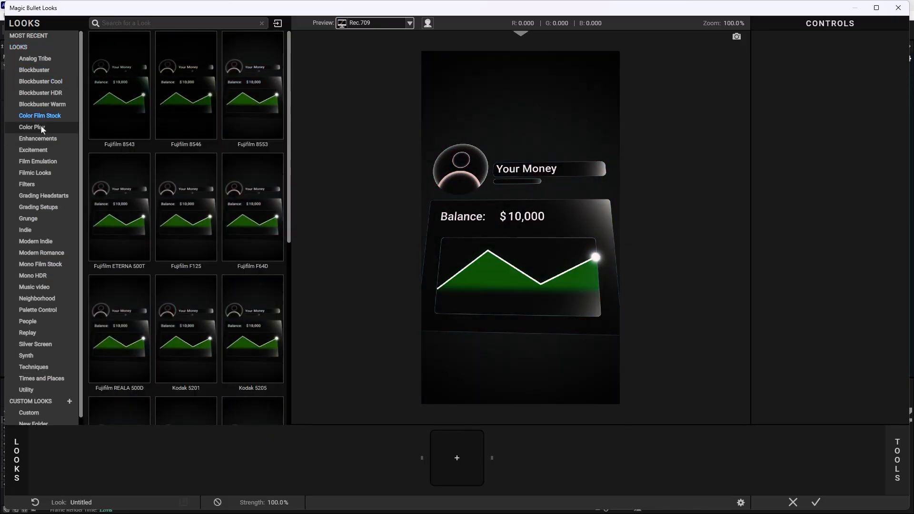
click(38, 139)
click(121, 104)
click(136, 166)
click(237, 188)
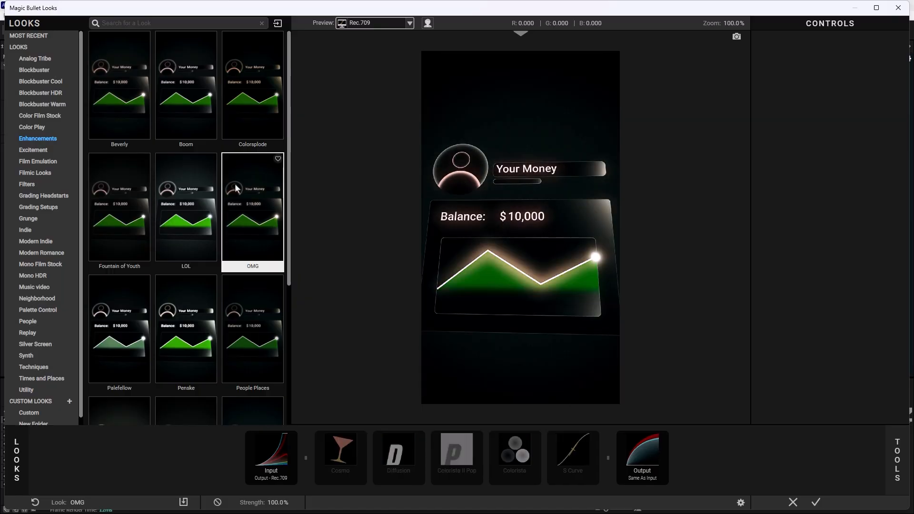
click(816, 502)
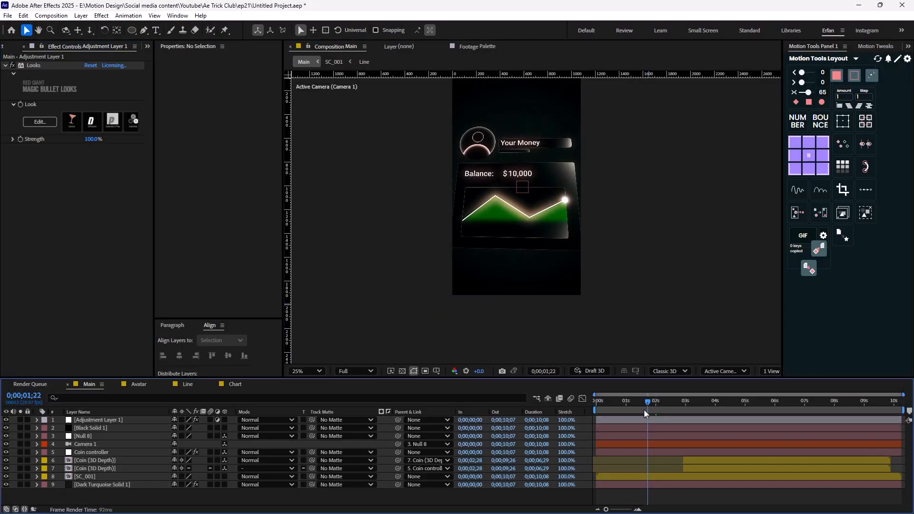
Scrub the timeline to 0;00;03;12 to check the colour look on the coin
drag(684, 444, 685, 448)
scroll(631, 260, down, 1)
drag(687, 402, 698, 402)
scroll(457, 266, up, 1)
right_click(291, 492)
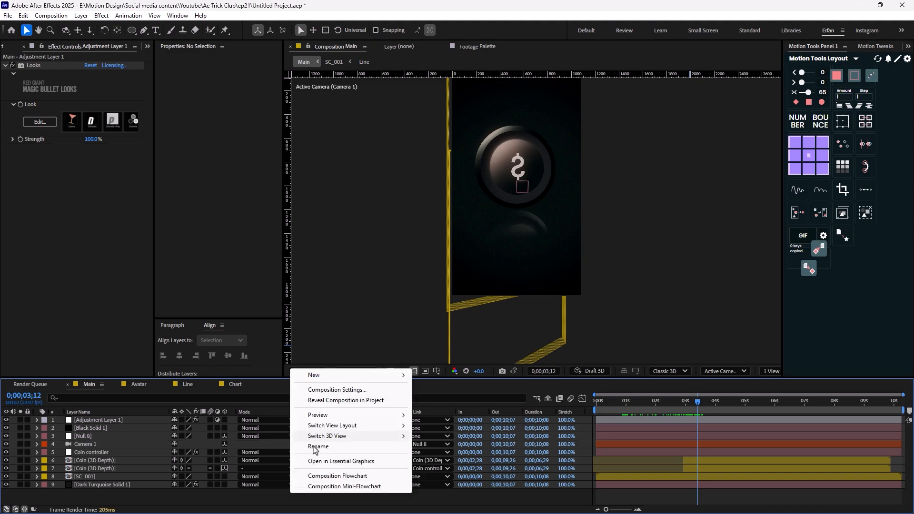
mouse_move(376, 379)
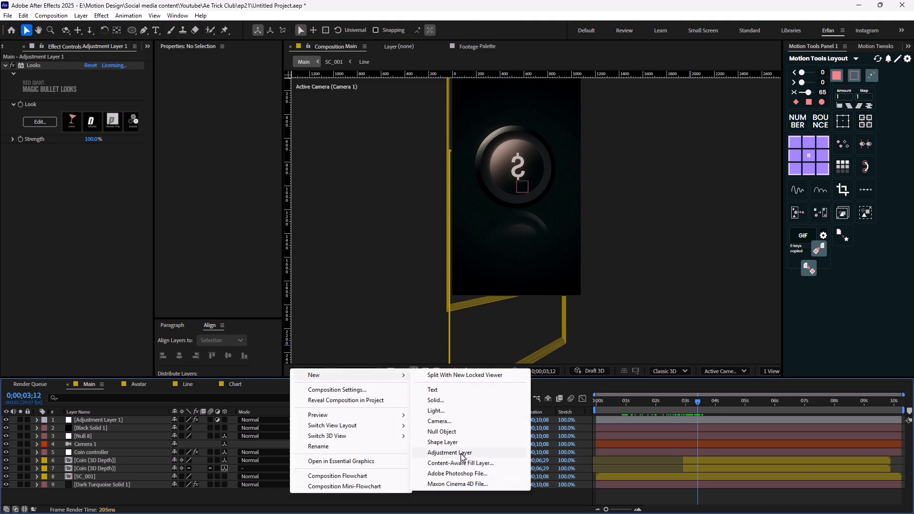
click(204, 491)
Create a 1080 x 1920 px black solid and apply the Optical Flares effect to it
key(ctrl+y)
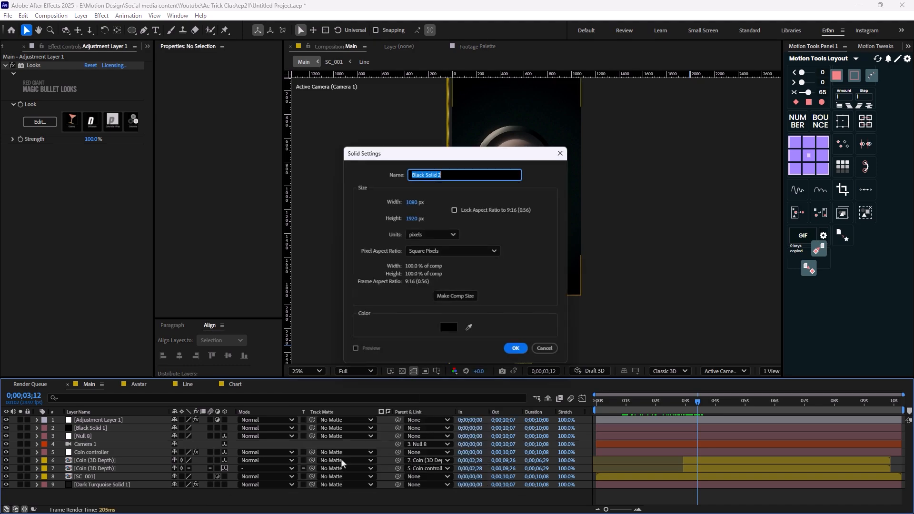
click(529, 353)
key(ctrl+space)
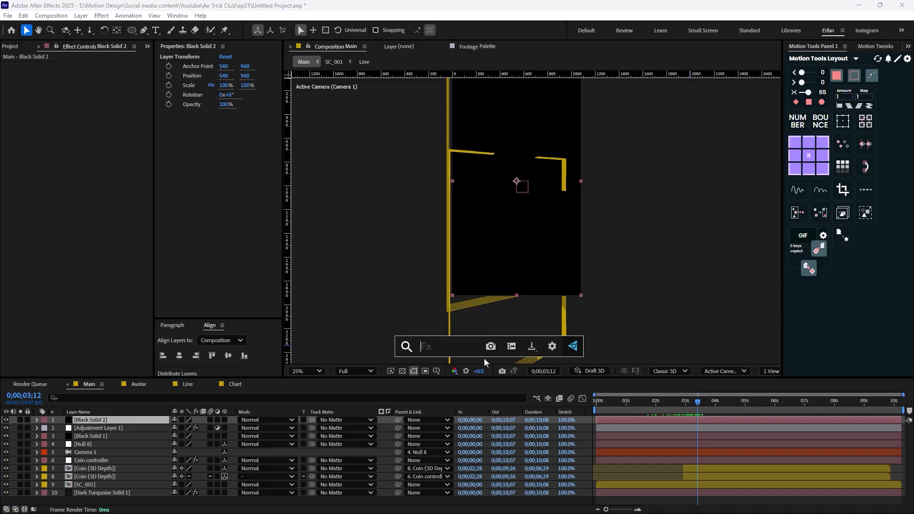
text(opti)
key(Return)
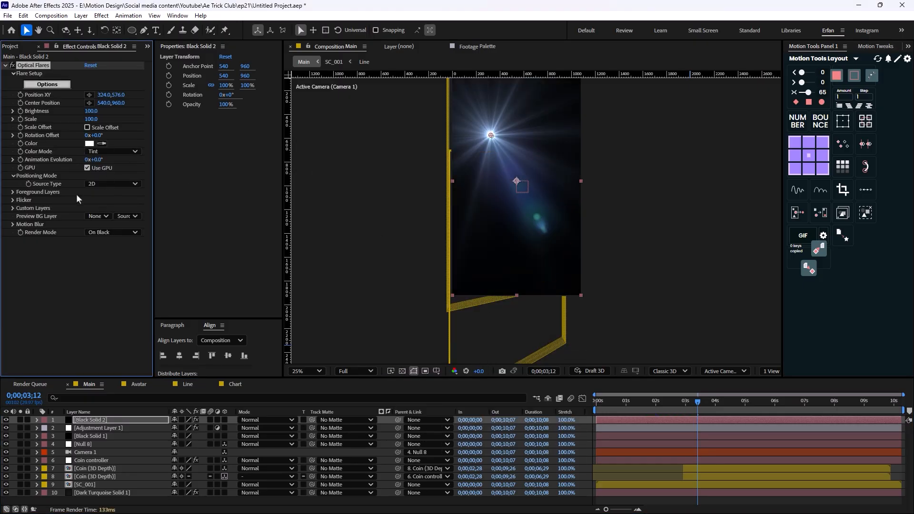
Load the second preset from the _Custom Presets folder in the Optical Flares options
click(49, 84)
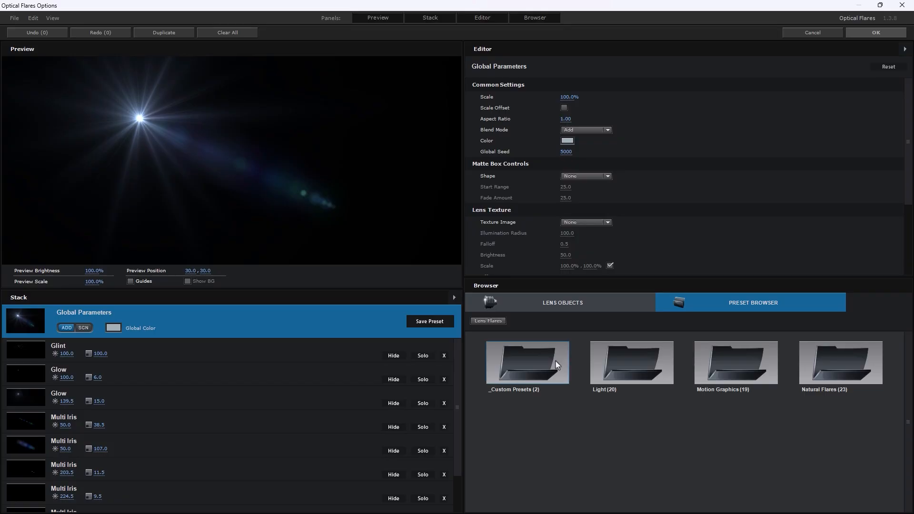
double_click(555, 360)
click(718, 371)
click(875, 32)
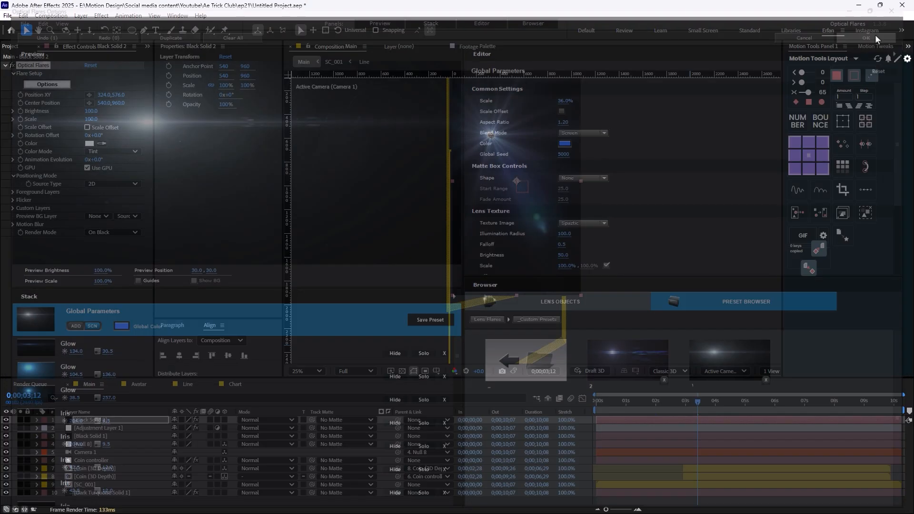
Set the flare's render mode to On Transparent and move its source far outside the composition, to about -1684, 976
drag(491, 137, 361, 245)
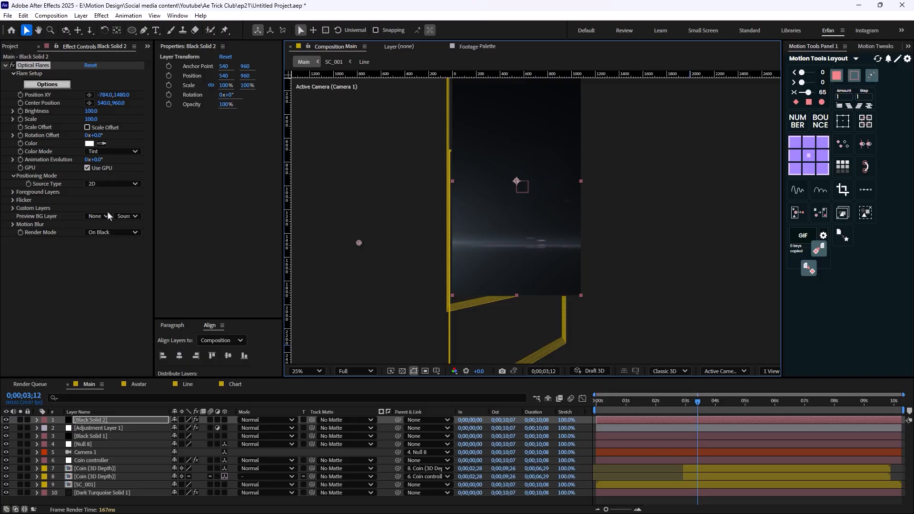
click(101, 234)
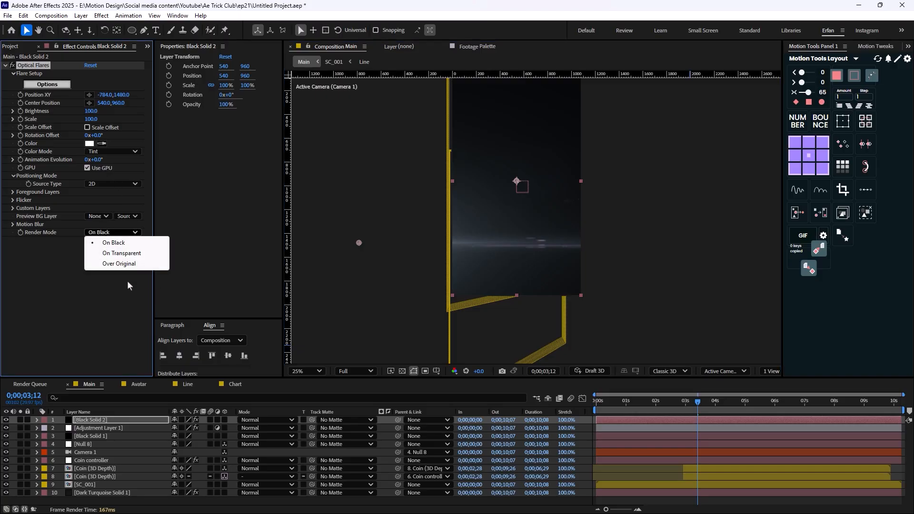
click(122, 253)
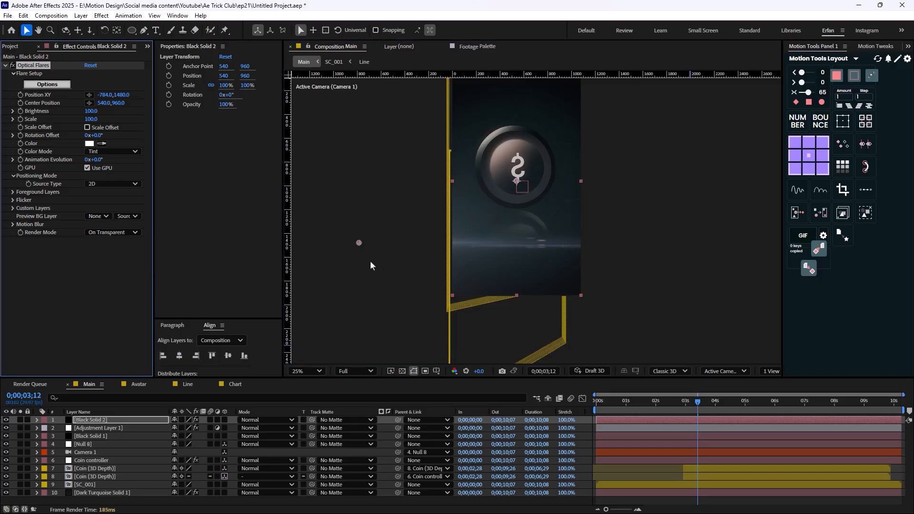
drag(352, 241, 249, 184)
Move the flare solid directly below SC_001 in the layer stack and check the transition to the coin
drag(106, 421, 100, 488)
scroll(455, 198, down, 1)
mouse_move(678, 403)
mouse_down()
mouse_move(666, 410)
mouse_move(678, 407)
mouse_up()
scroll(399, 346, up, 1)
click(697, 402)
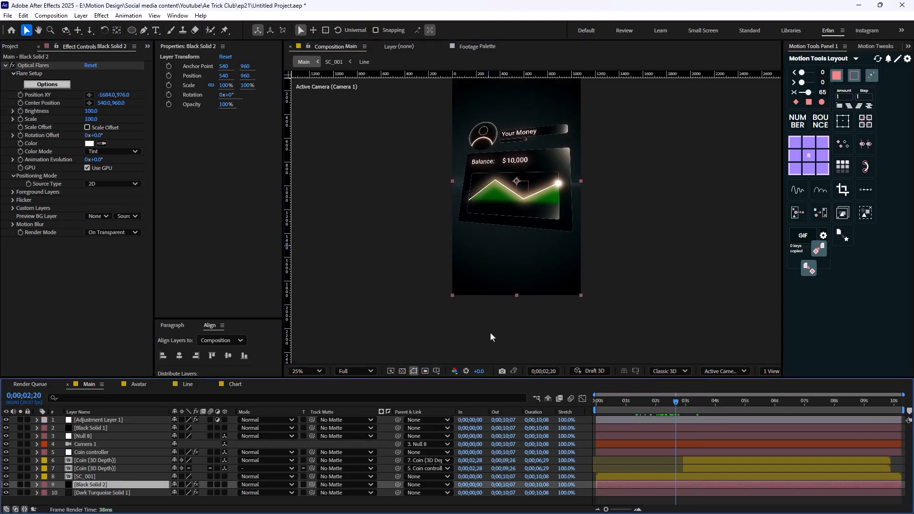
Bring the flare solid to the top of the layer stack for comparison, and return it below SC_001
key(ctrl+shift+])
scroll(434, 292, down, 1)
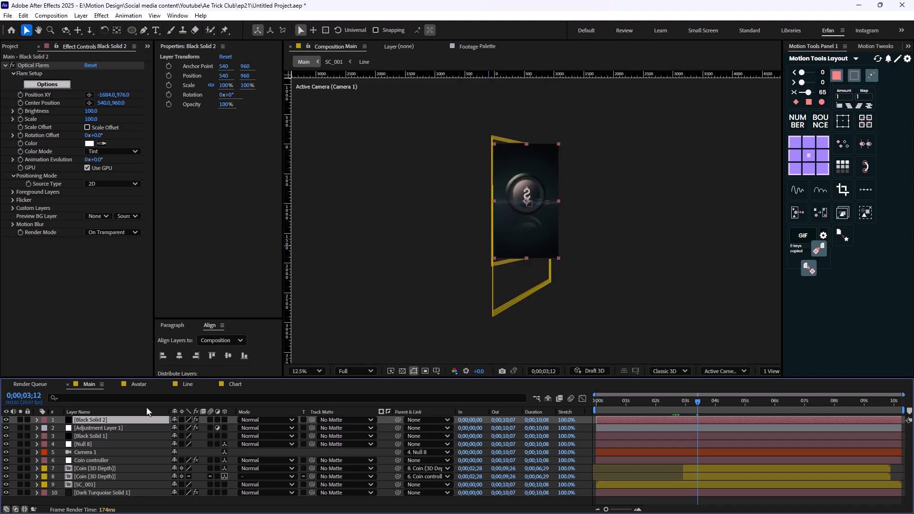
drag(109, 421, 128, 492)
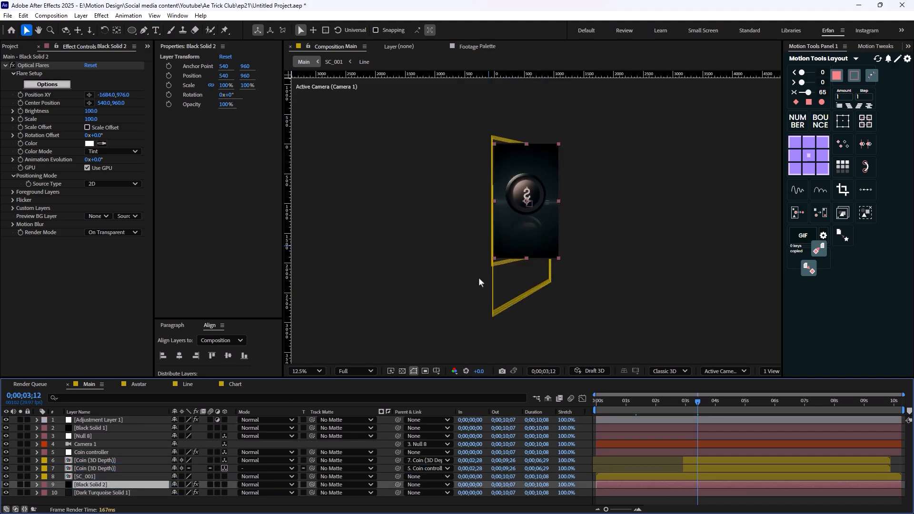
scroll(524, 209, up, 1)
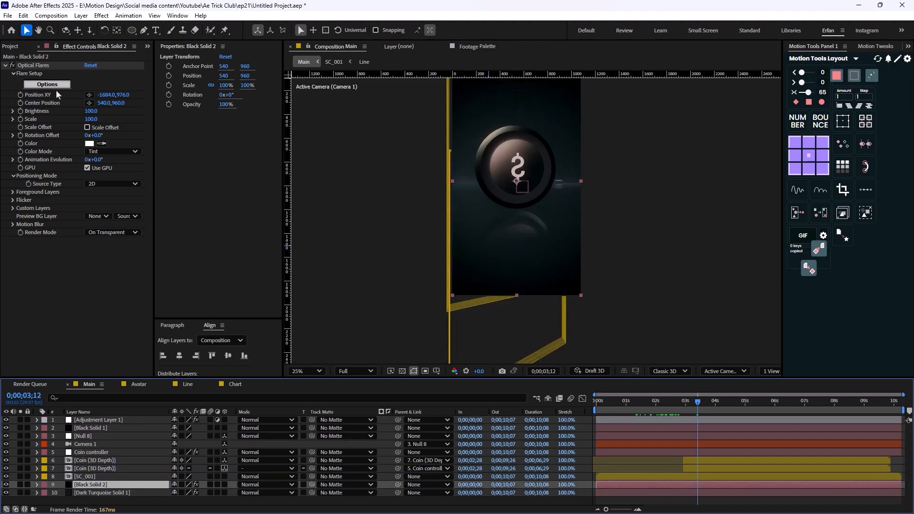
Reposition the flare's source to about -828, 940 beside the composition and check the coin at 0;00;04;11
click(35, 80)
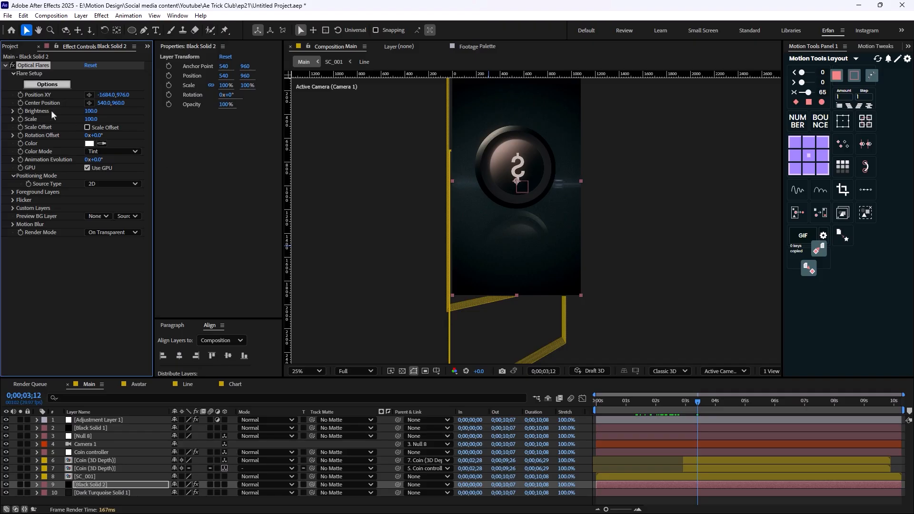
click(20, 95)
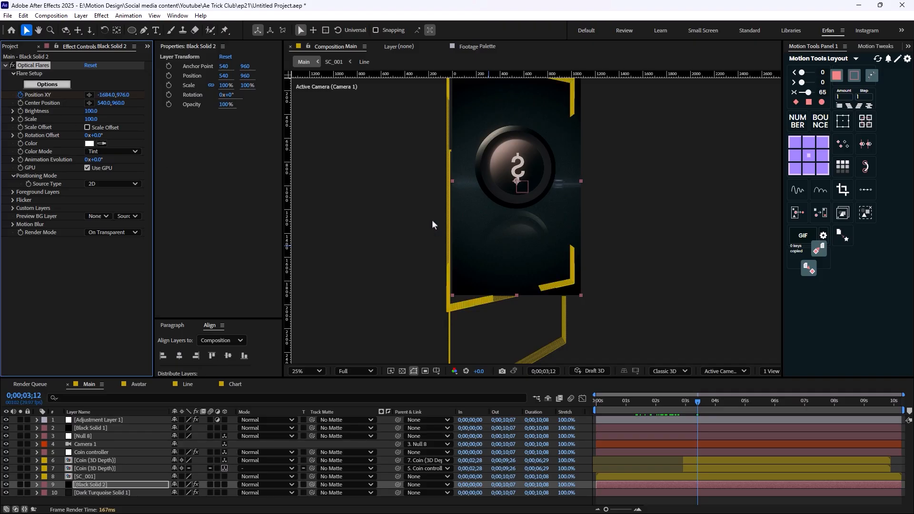
click(88, 95)
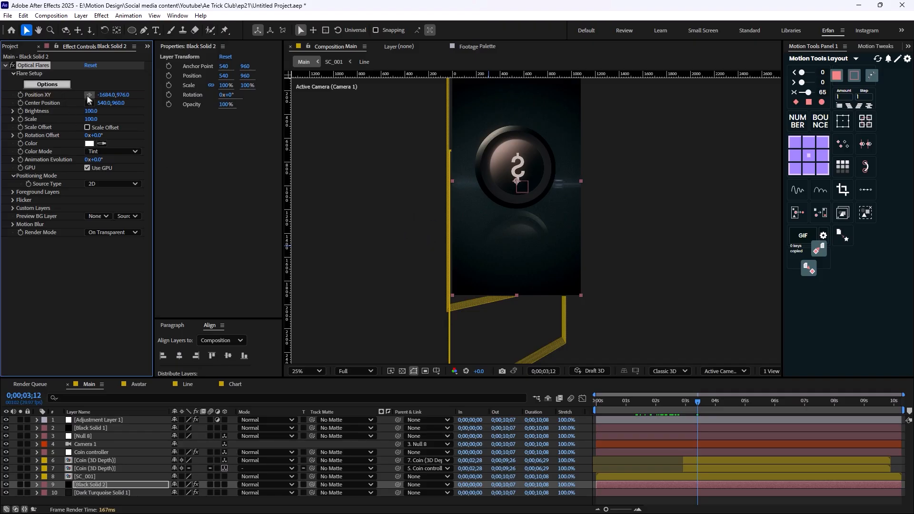
click(420, 234)
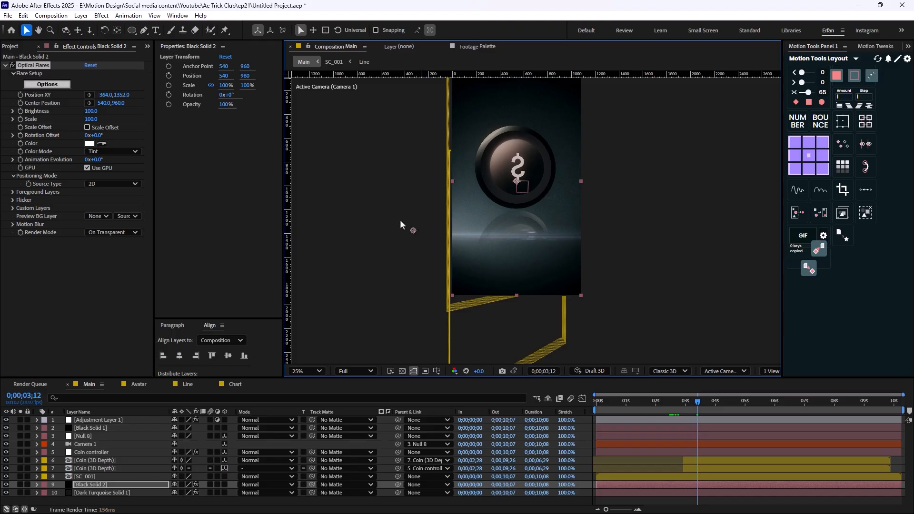
drag(400, 219, 354, 178)
scroll(527, 174, down, 1)
drag(698, 402, 726, 424)
click(622, 243)
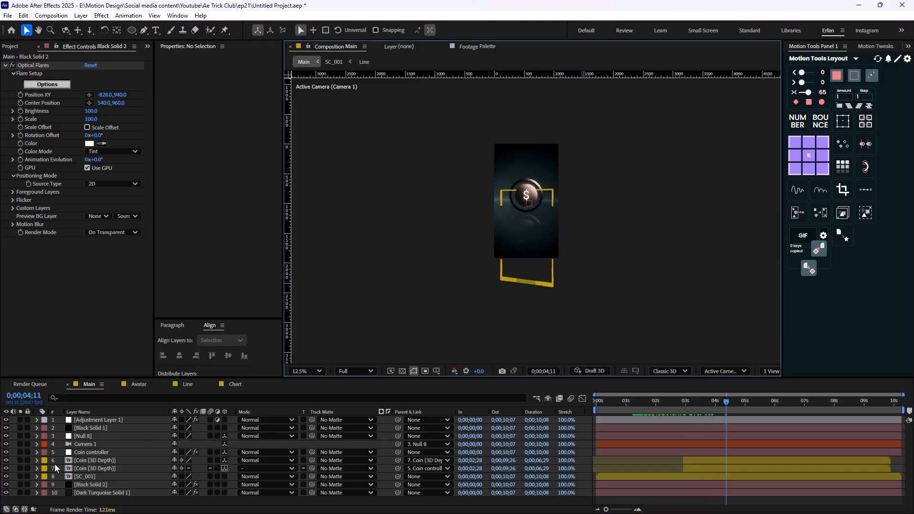
Add a new adjustment layer at the top of Main's layer stack and apply Optics Compensation to it
right_click(236, 505)
click(343, 383)
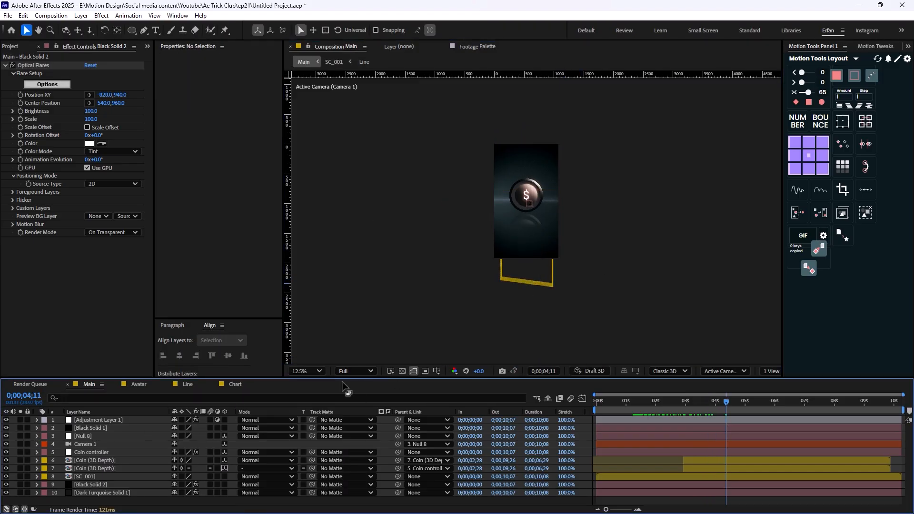
right_click(266, 501)
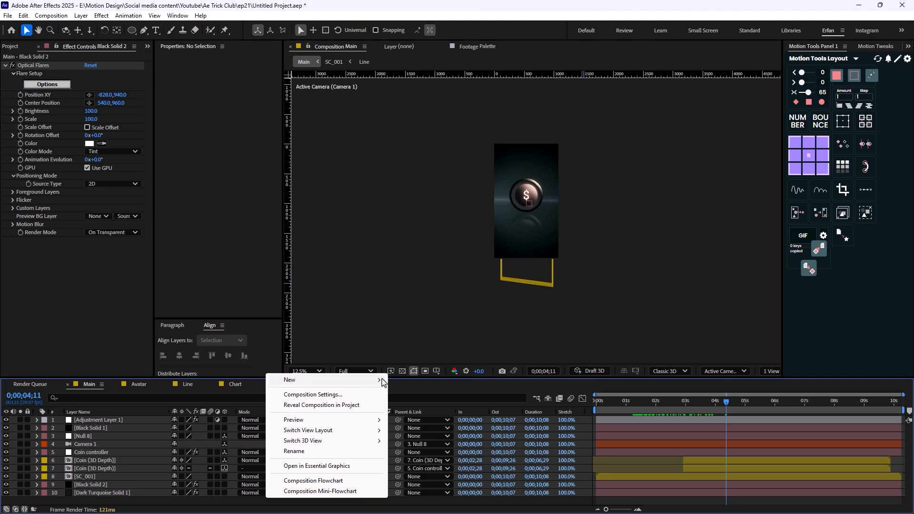
mouse_move(384, 384)
click(431, 458)
key(ctrl+space)
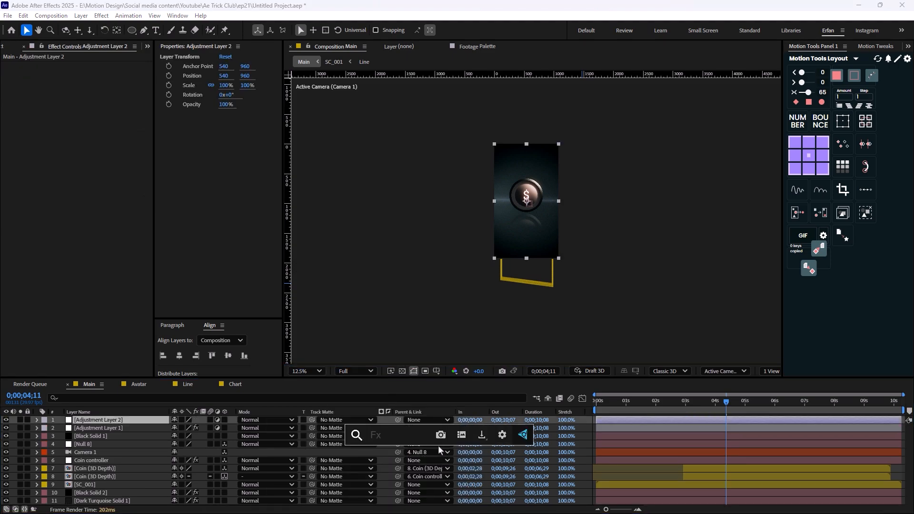
text(opti)
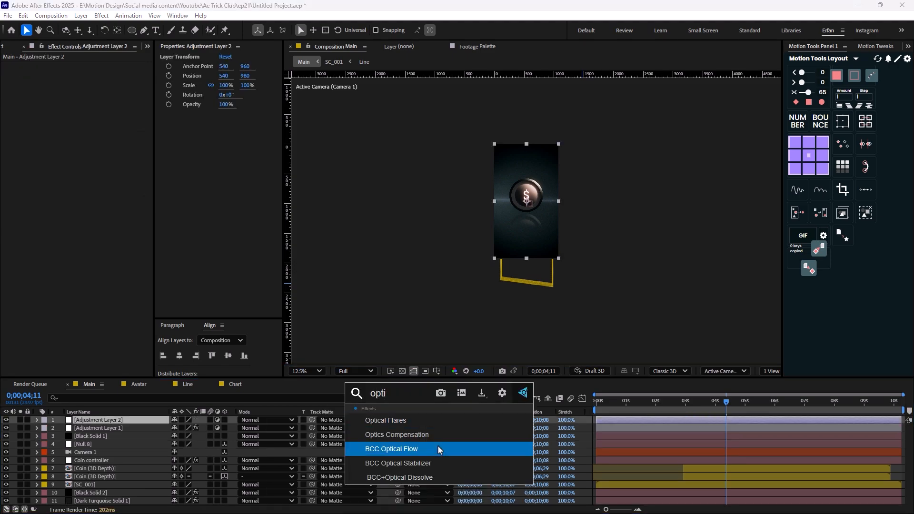
click(436, 434)
scroll(529, 233, up, 1)
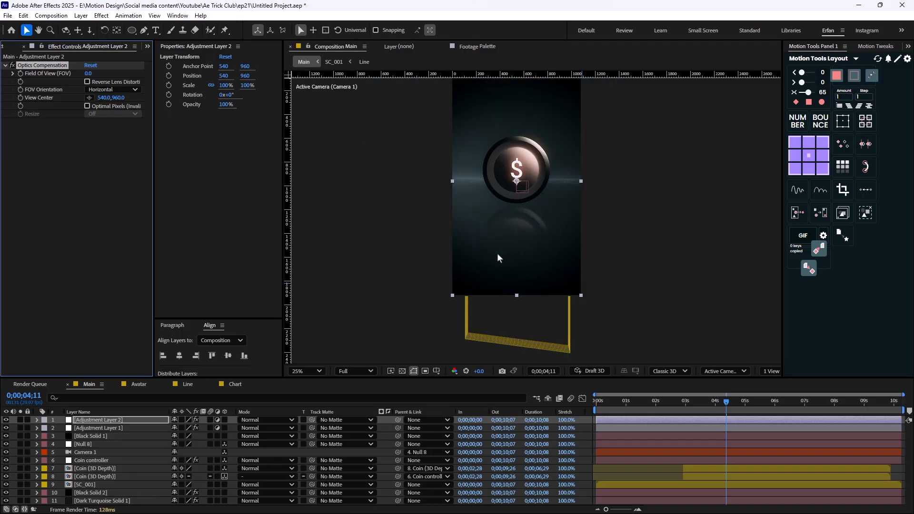
Set the Optics Compensation orientation to Vertical, enable Reverse Lens Distortion and raise the field of view to about 29.7
click(96, 90)
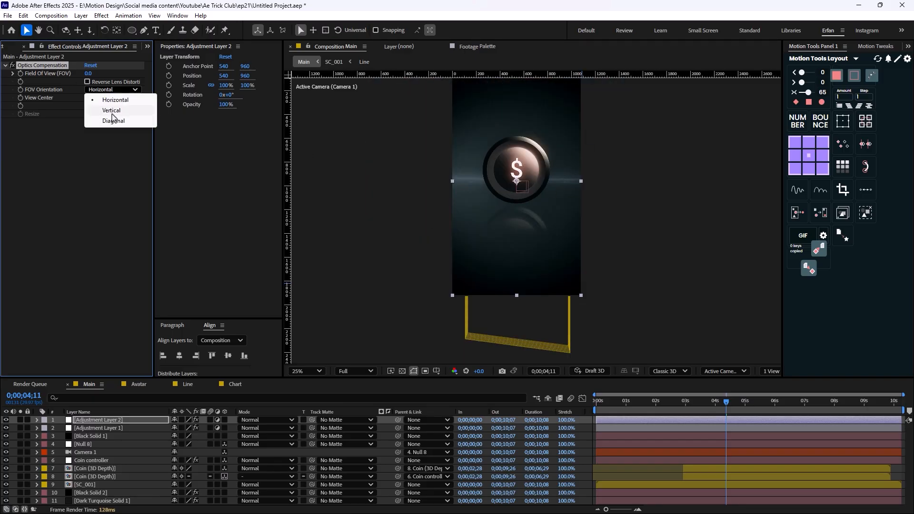
click(122, 113)
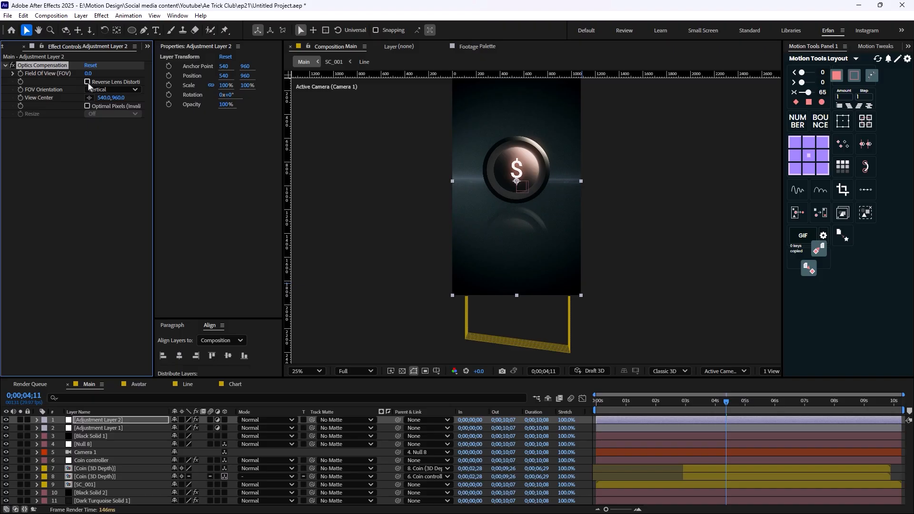
click(87, 82)
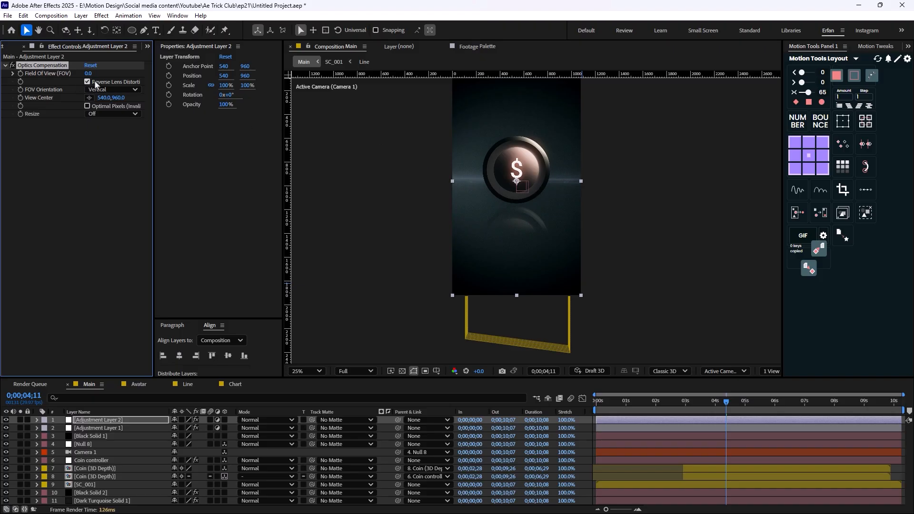
drag(89, 74, 130, 78)
drag(556, 188, 545, 253)
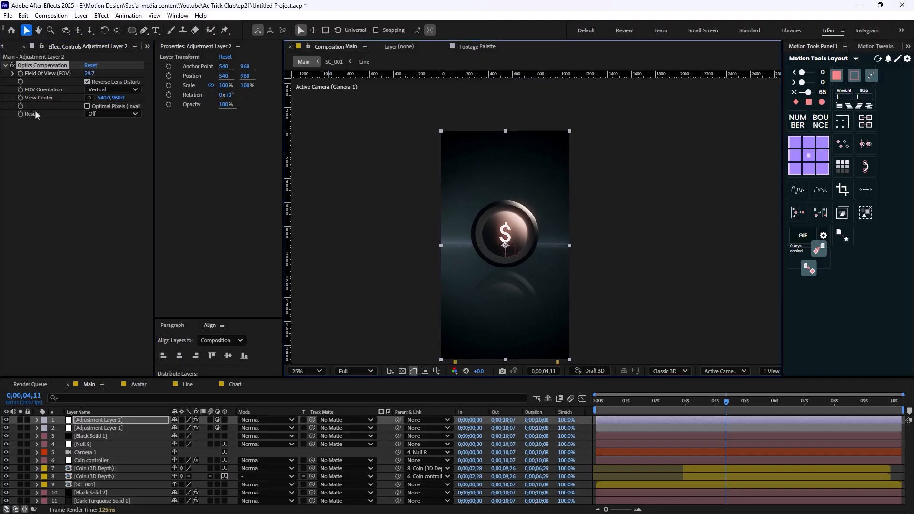
click(13, 70)
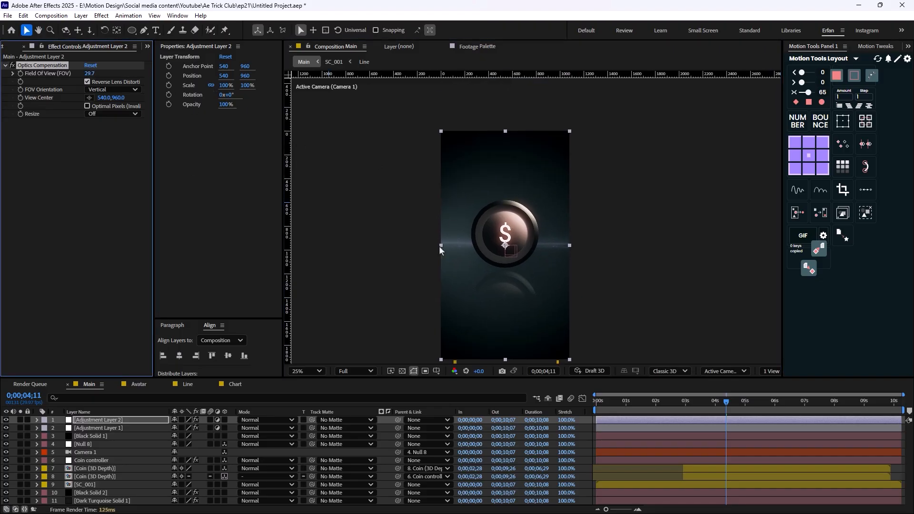
Try a much stronger lens distortion on the coin with a field of view of 80, raised to about 86.1
click(90, 74)
text(80)
key(Return)
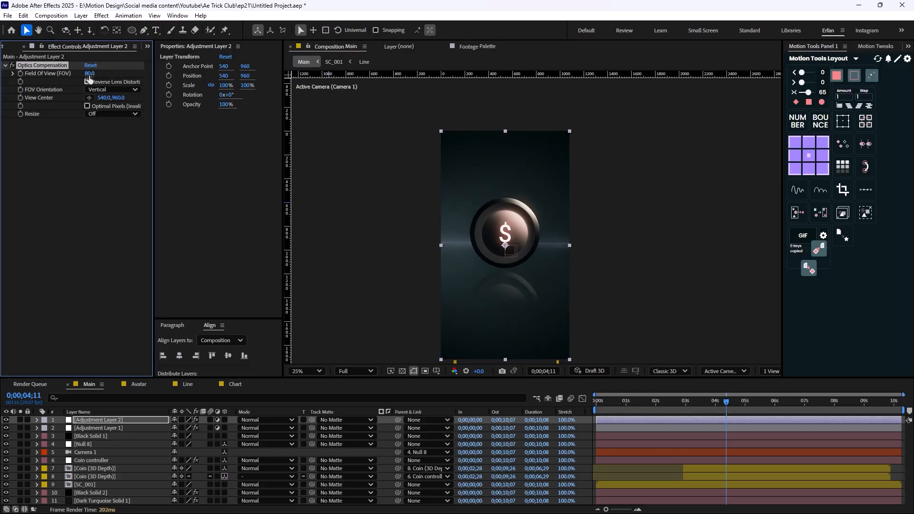
drag(89, 75, 138, 82)
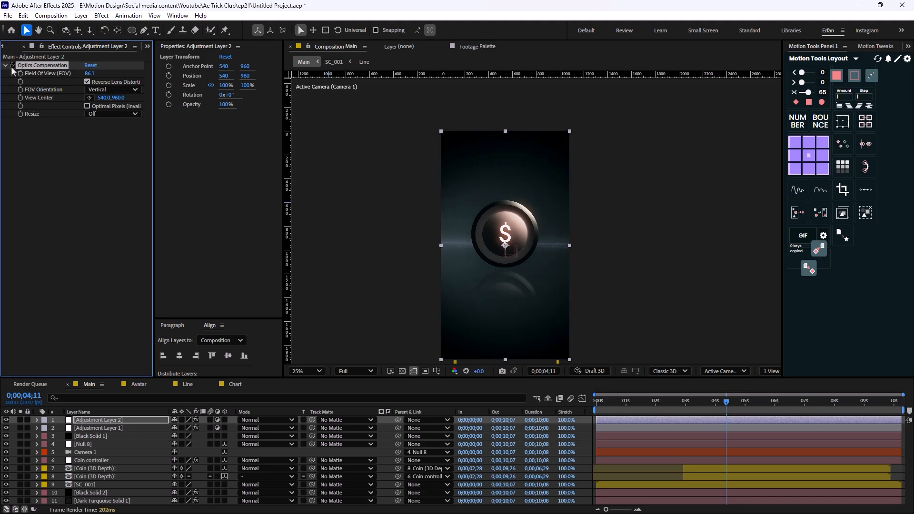
Go to the balance card at 0;00;01;25 and reduce the Optics Compensation field of view to 23.4
click(651, 401)
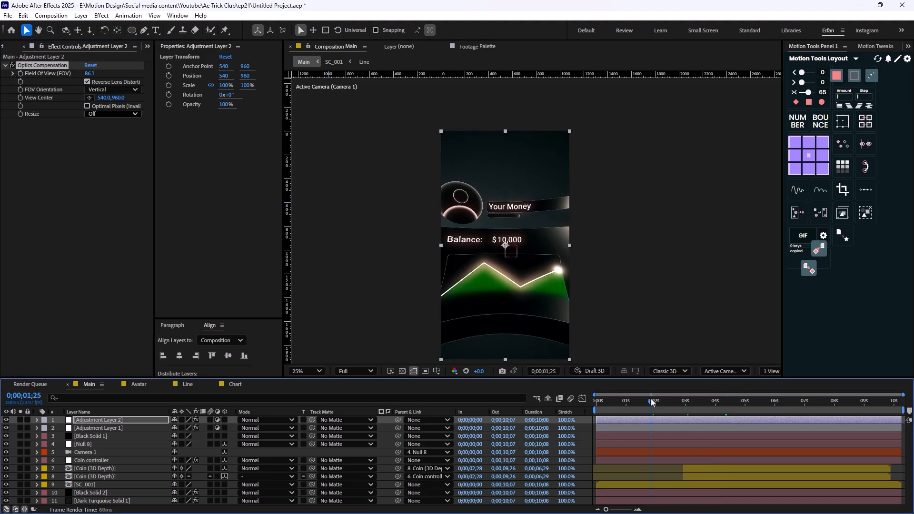
click(89, 73)
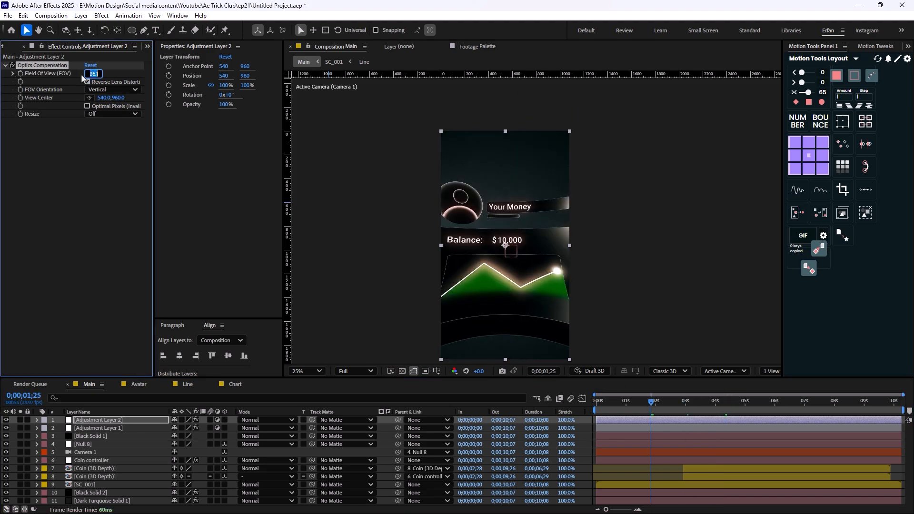
text(25)
key(Return)
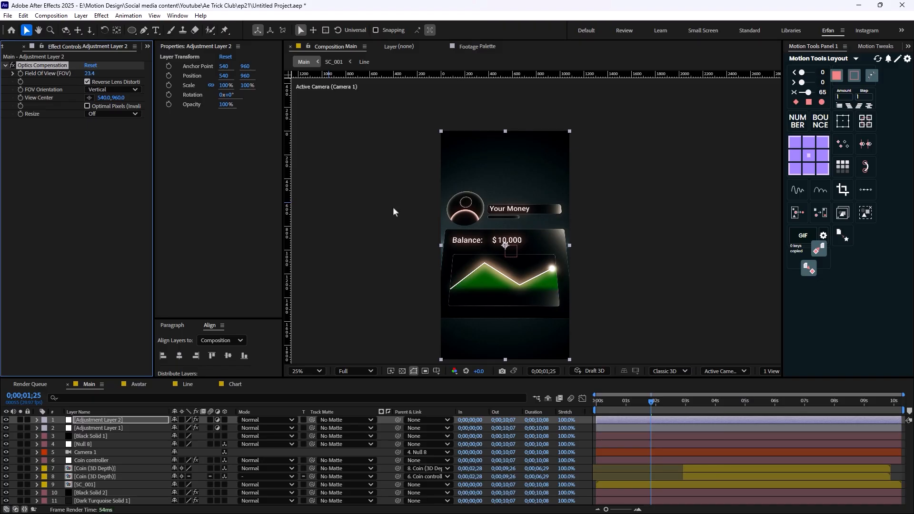
Deselect the adjustment layer and preview Main from the first frame to check the lens distortion
scroll(641, 270, down, 1)
click(641, 270)
click(507, 399)
key(Home)
key(space)
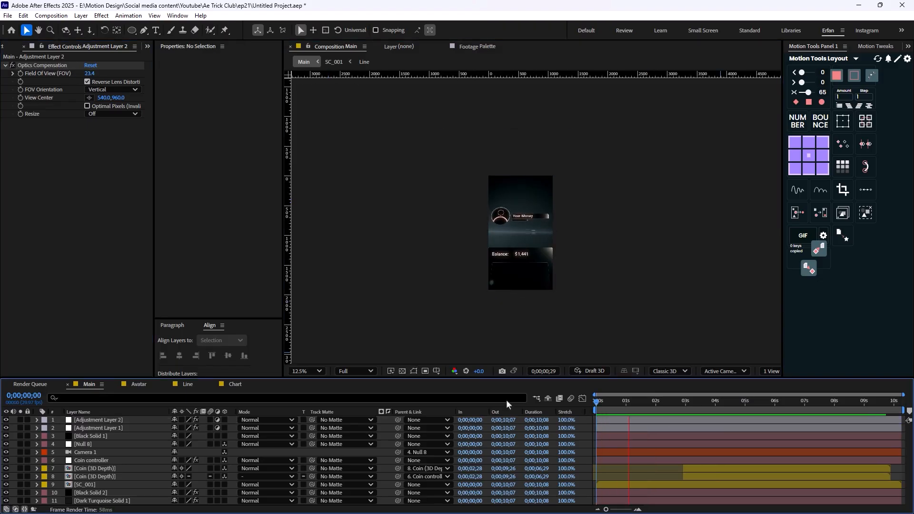